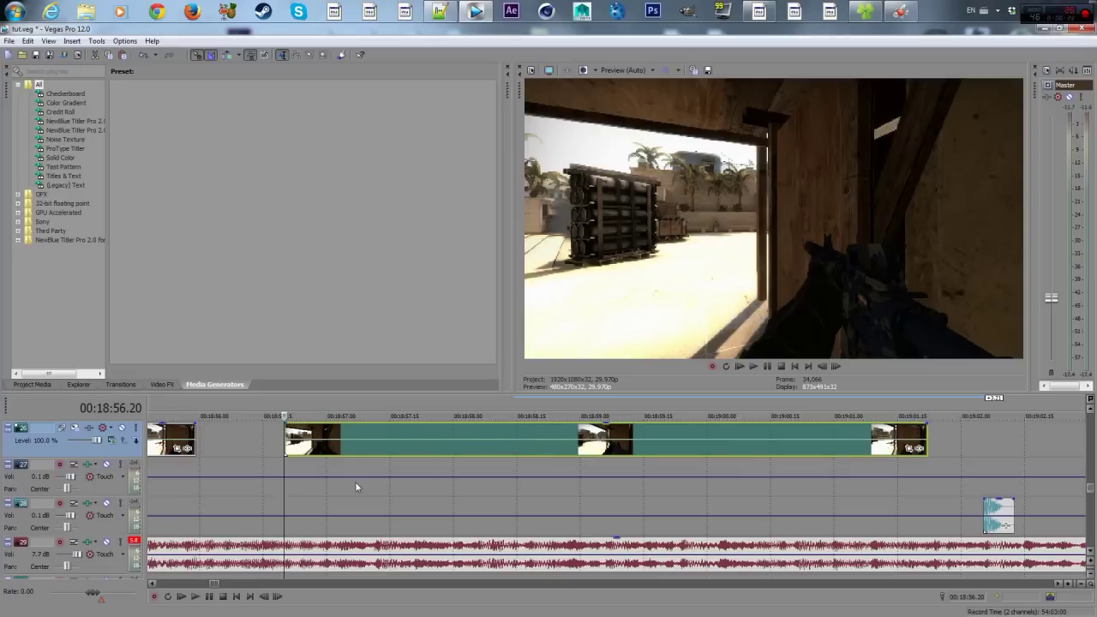
# - Play back the clip and raise the master volume slightly
pyautogui.press('space')
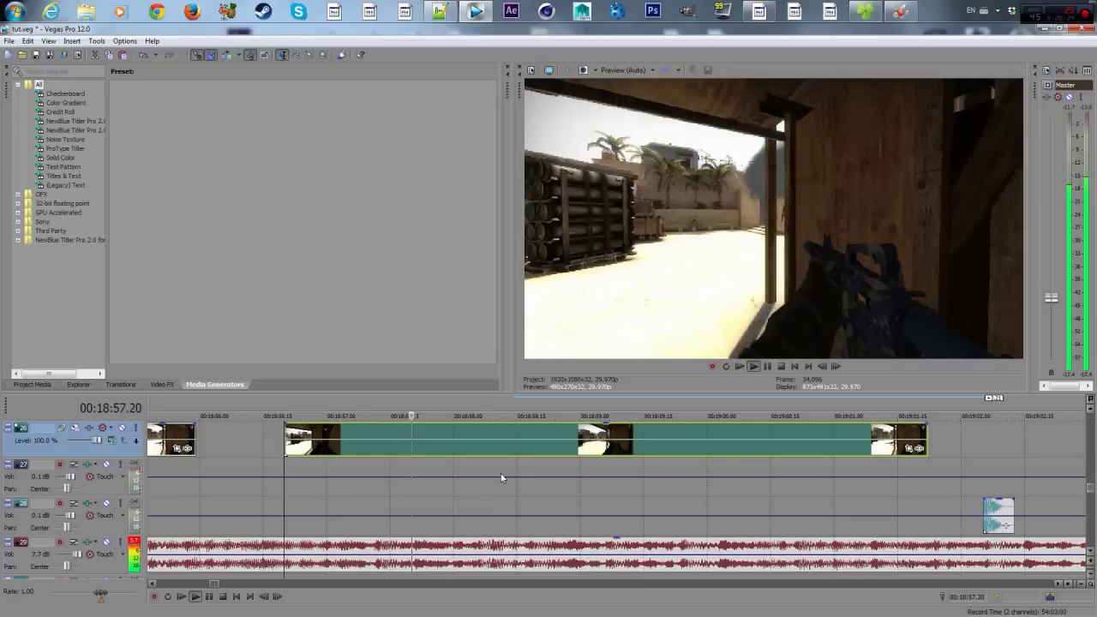
pyautogui.moveTo(1051, 297)
pyautogui.mouseDown()
pyautogui.moveTo(1052, 280)
pyautogui.moveTo(1052, 294)
pyautogui.mouseUp()
pyautogui.press('space')
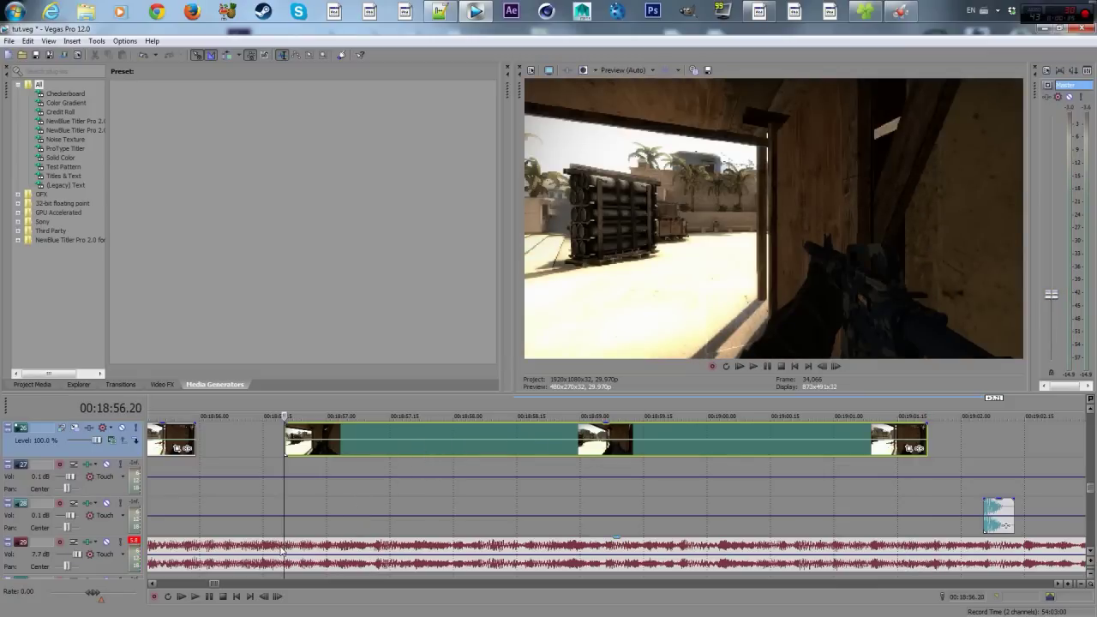
# - Place a marker at 00:18:56.20 and delete it
pyautogui.click(295, 542)
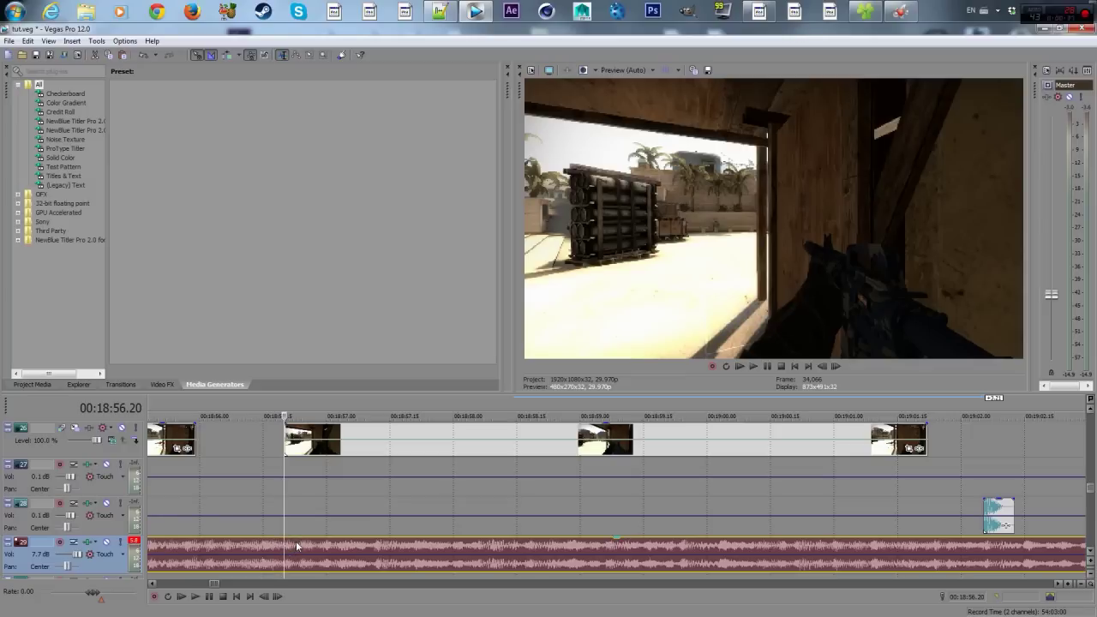
pyautogui.press('m')
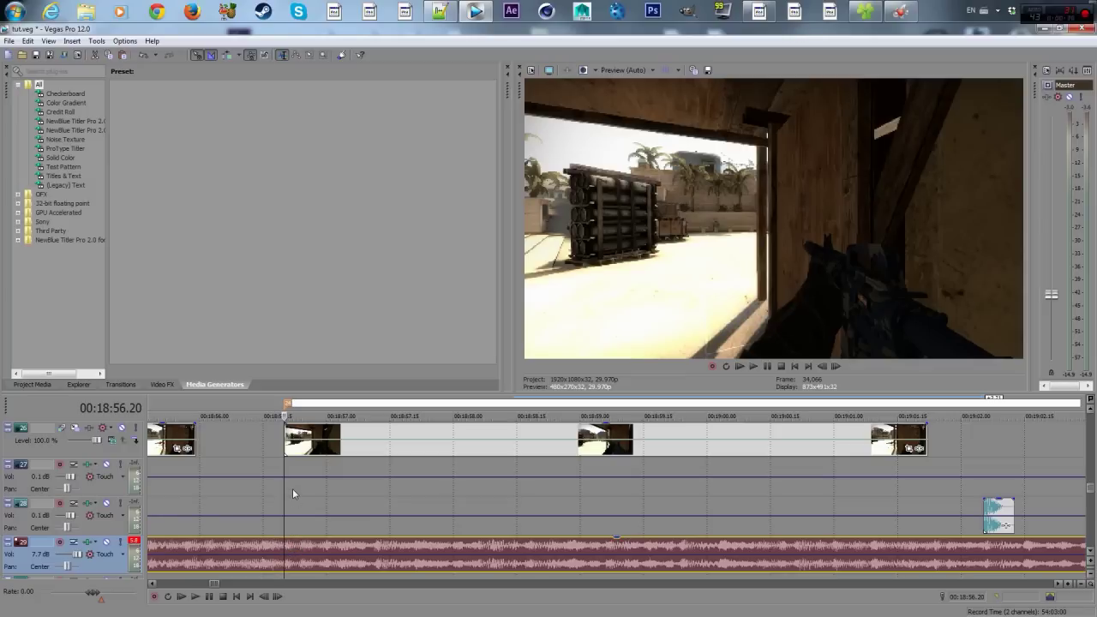
pyautogui.press('Return')
pyautogui.rightClick(287, 402)
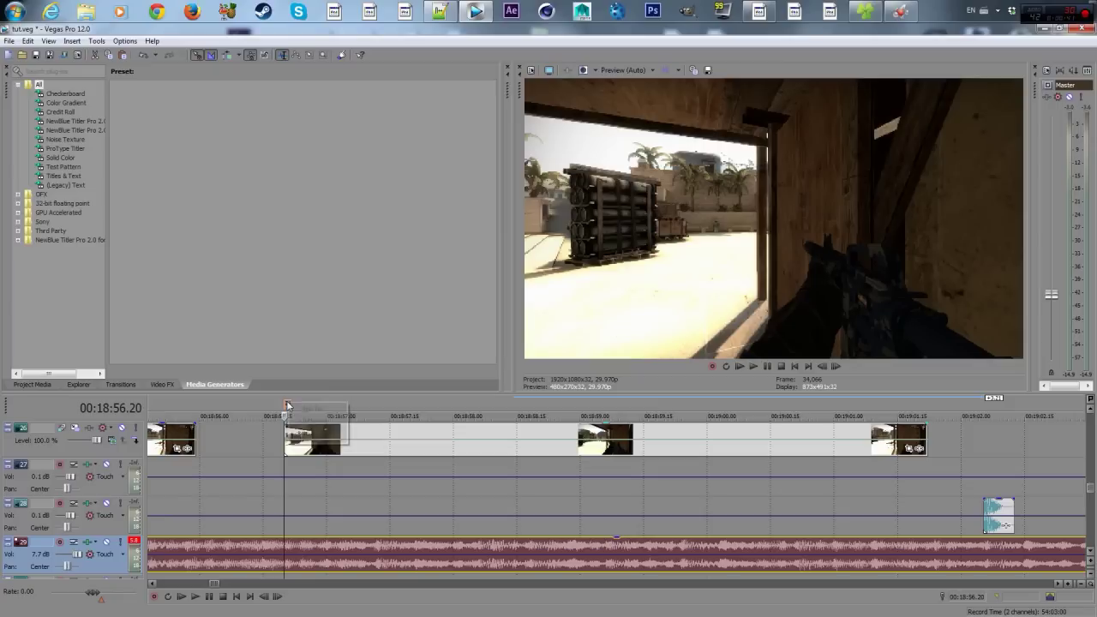
pyautogui.click(305, 421)
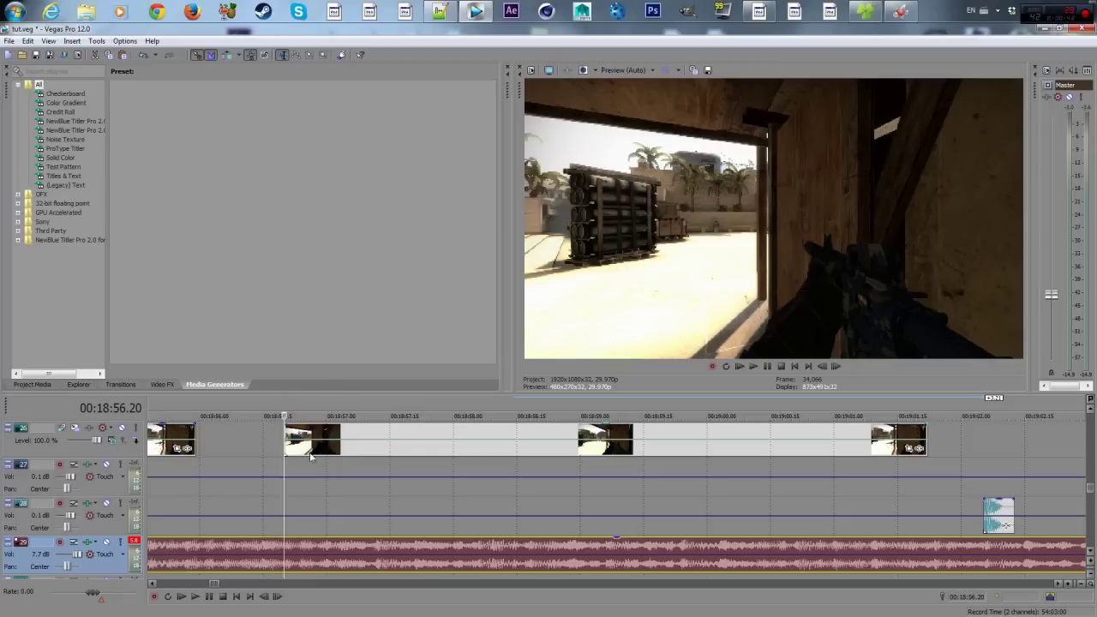
# - Preview the clip to find the first kill and place a marker at 00:18:59.11
pyautogui.click(492, 547)
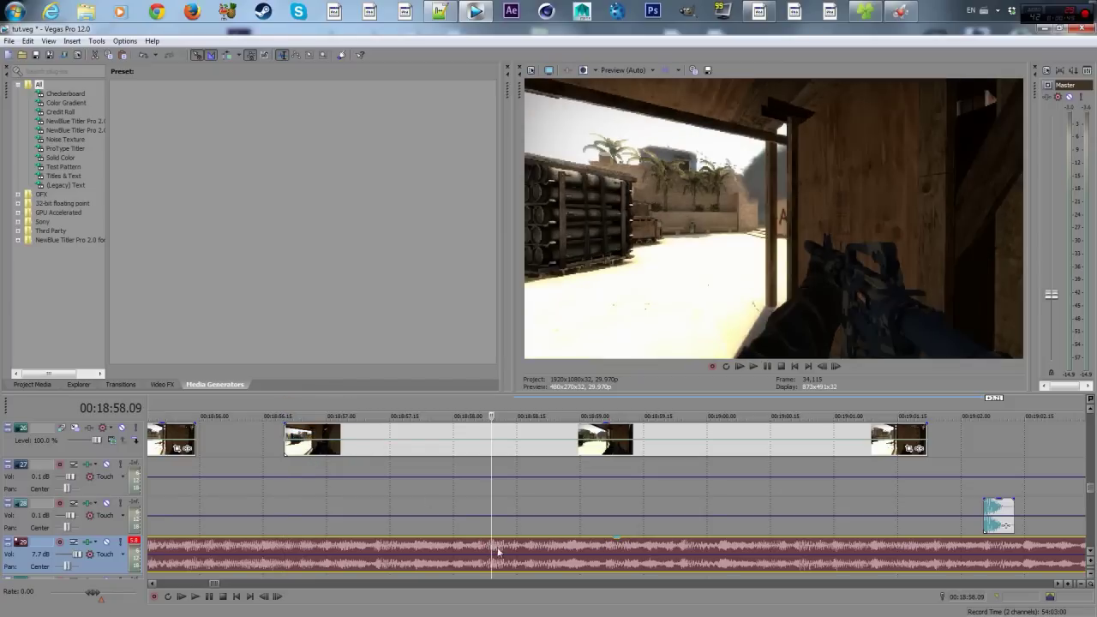
pyautogui.click(683, 550)
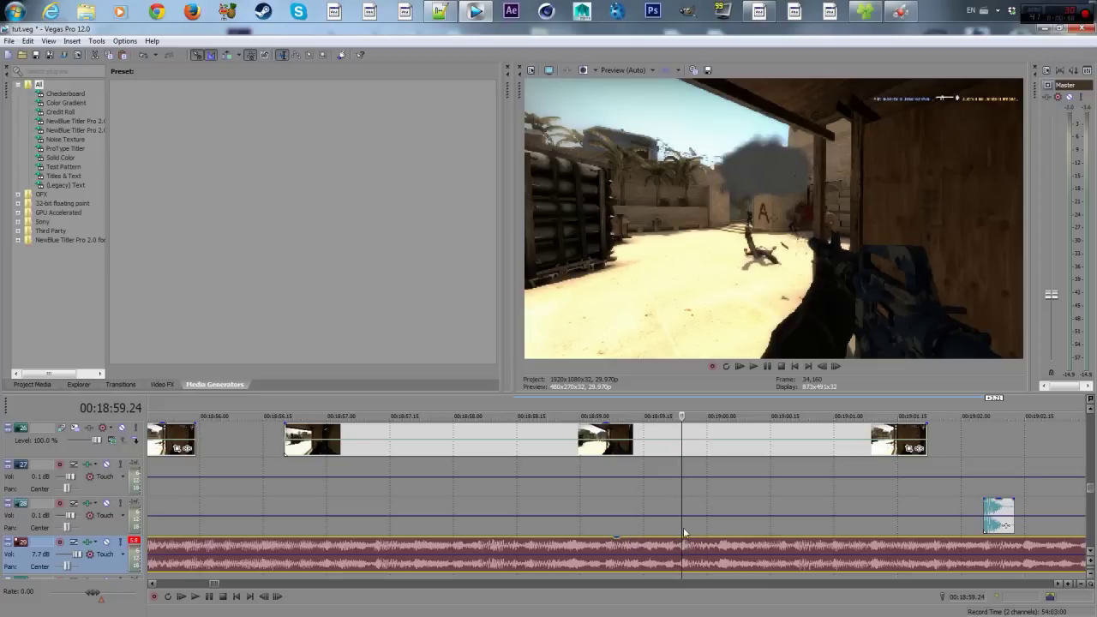
pyautogui.click(372, 503)
pyautogui.press('space')
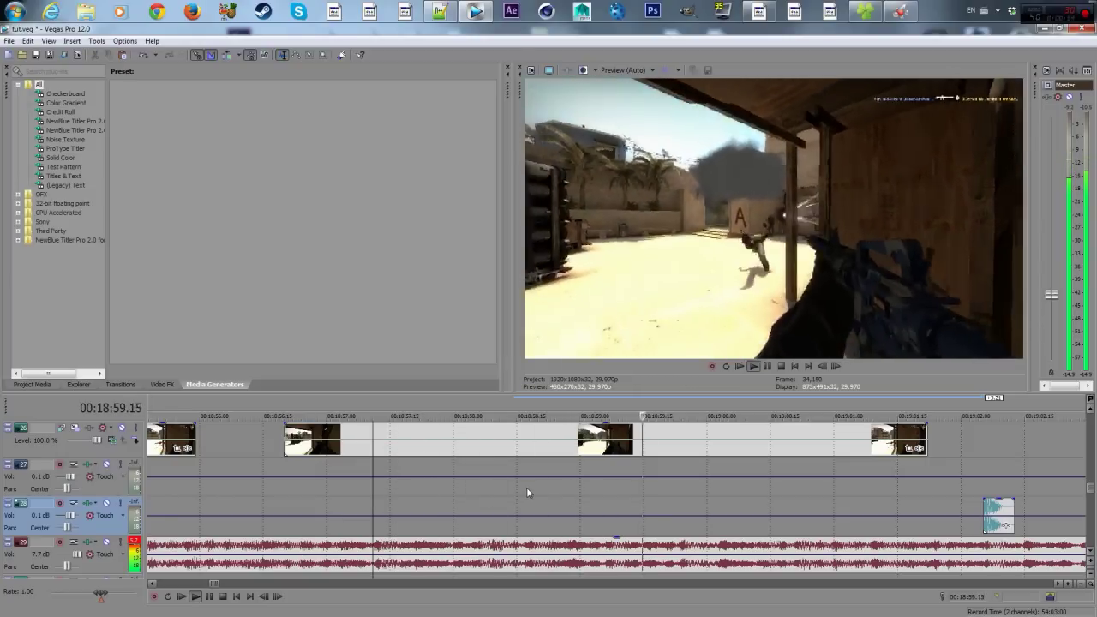
pyautogui.press('space')
pyautogui.click(615, 434)
pyautogui.click(616, 435)
pyautogui.press('space')
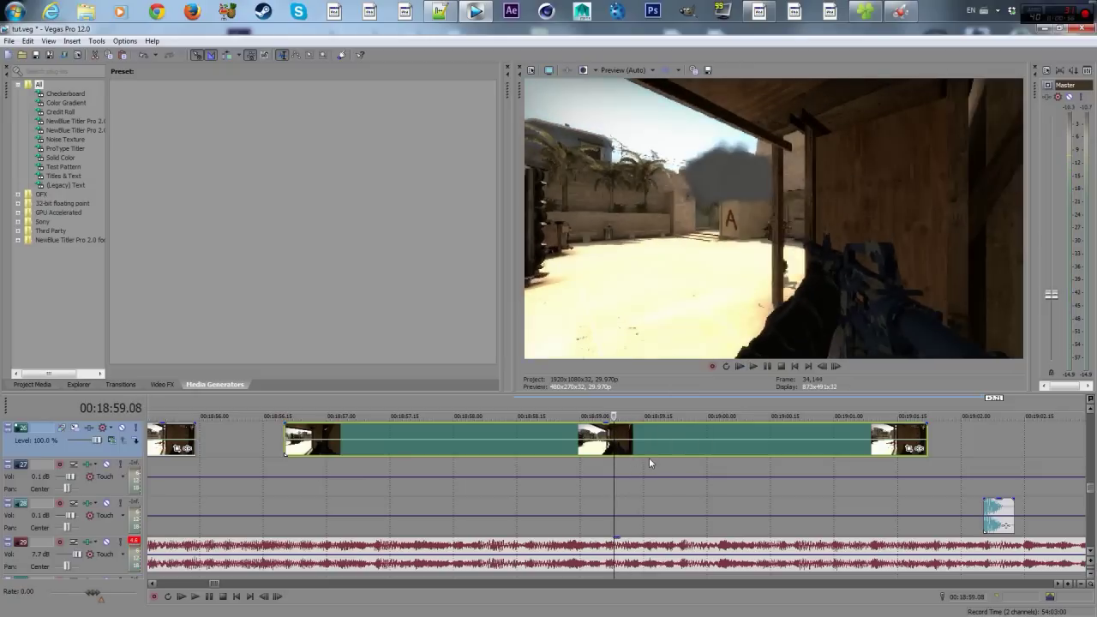
pyautogui.press('space')
pyautogui.click(627, 435)
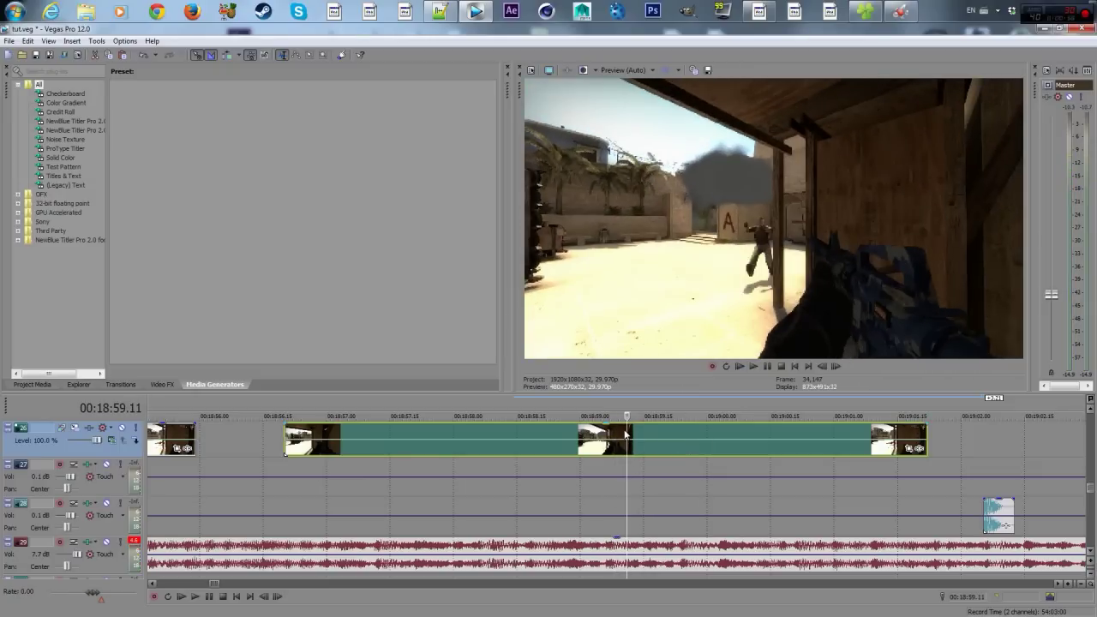
pyautogui.press('m')
# - Play on from the first kill and place a marker on the second kill, just after 00:19:00.02
pyautogui.click(581, 434)
pyautogui.press('space')
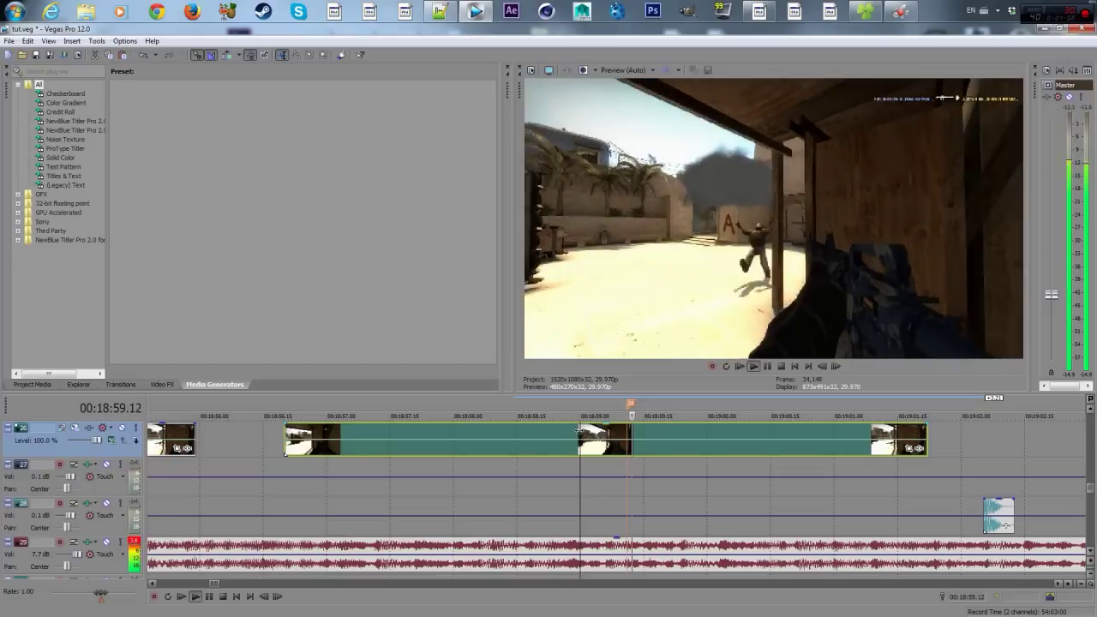
pyautogui.press('space')
pyautogui.press('space')
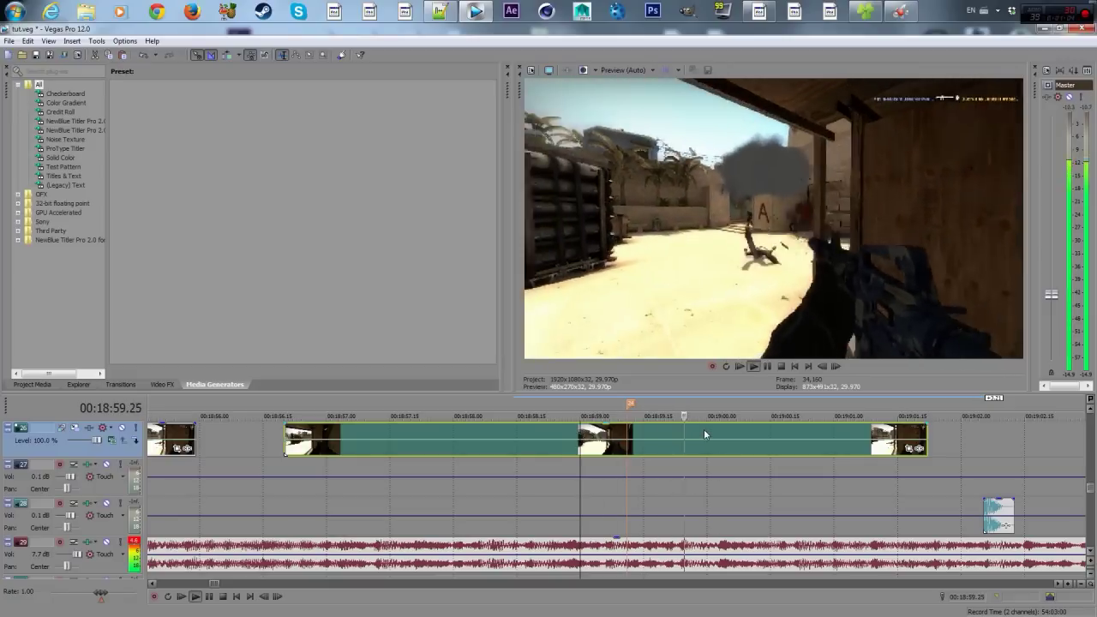
pyautogui.press('space')
pyautogui.press('space')
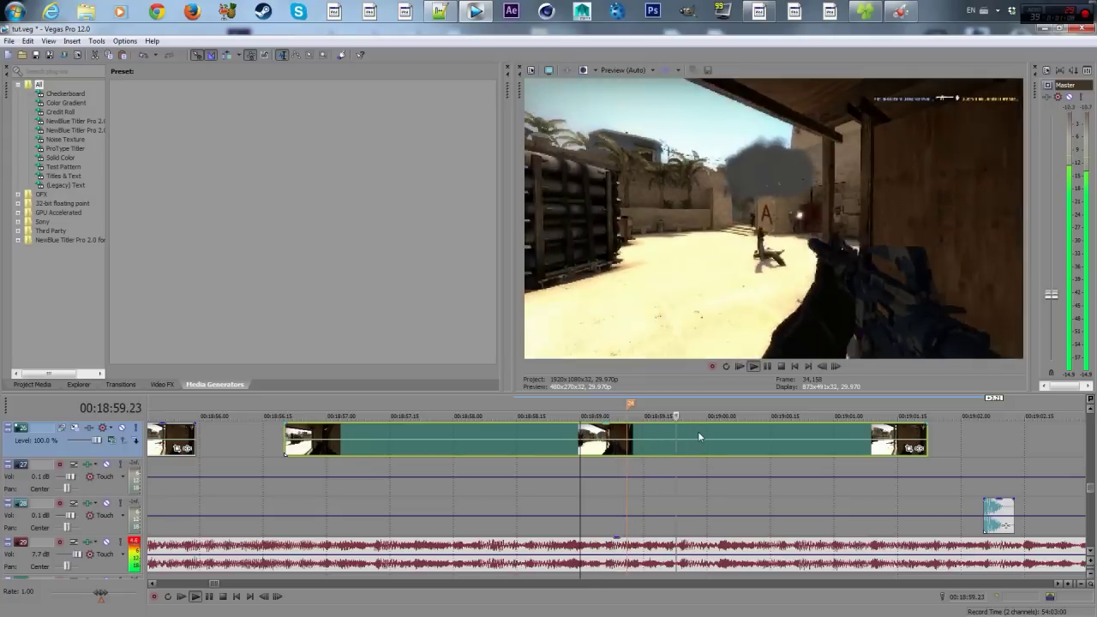
pyautogui.press('space')
pyautogui.press('space')
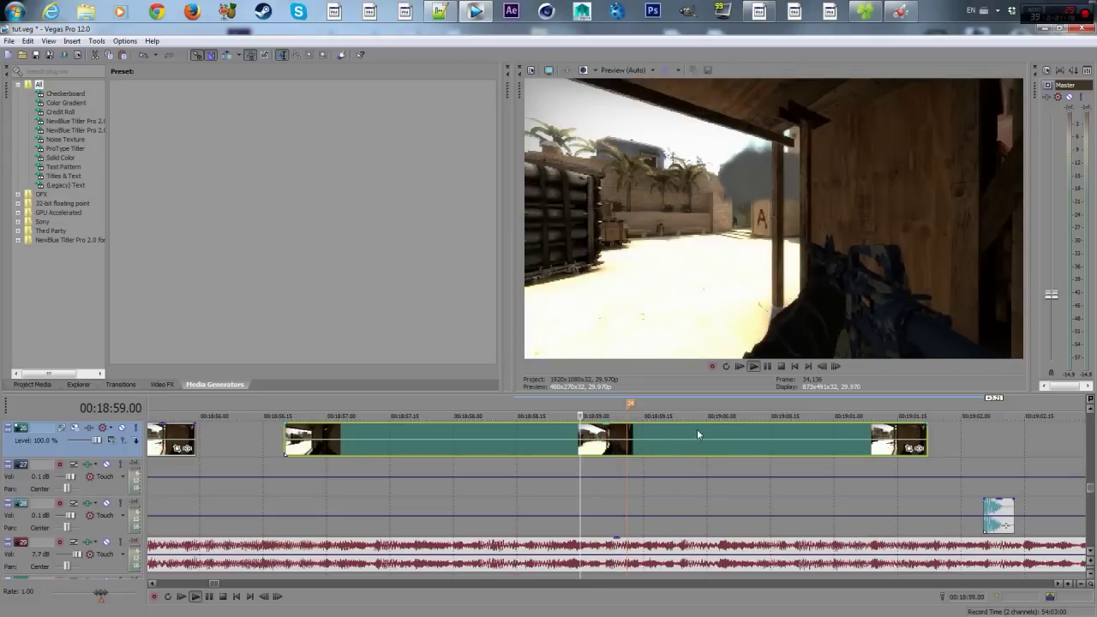
pyautogui.press('Return')
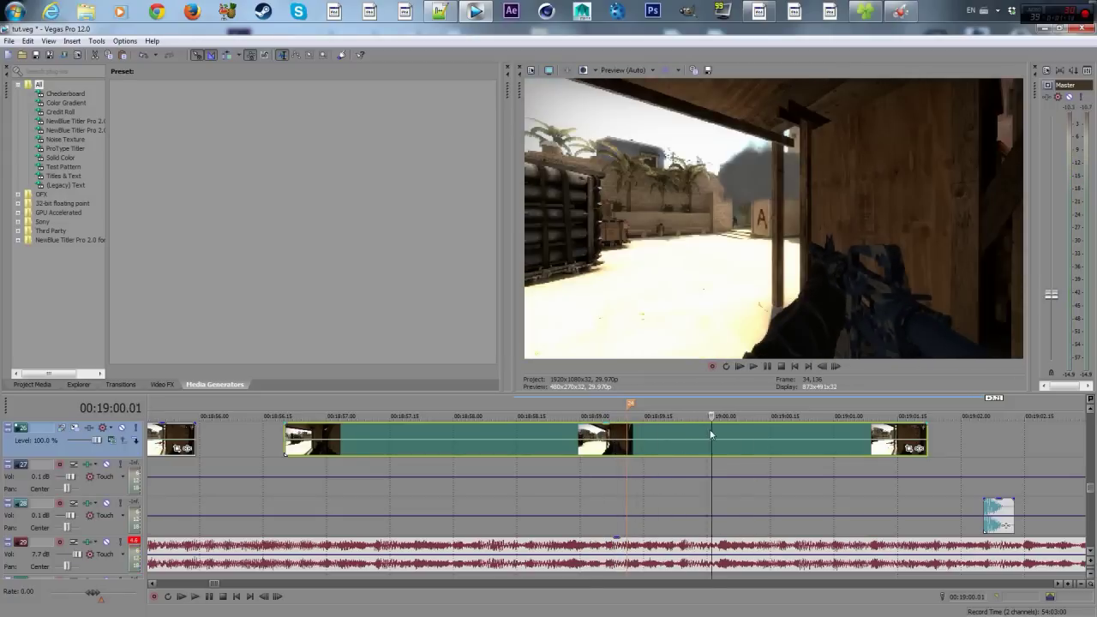
pyautogui.click(716, 430)
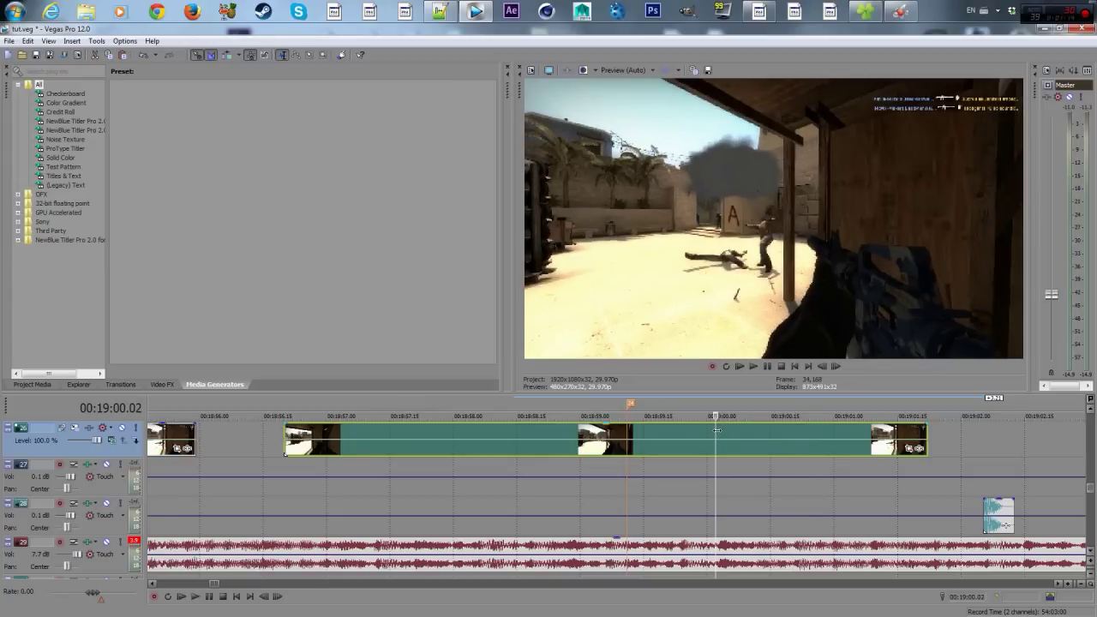
pyautogui.click(720, 431)
pyautogui.press('m')
# - Play on from the first marker and place a third marker at 00:19:00.21
pyautogui.click(628, 442)
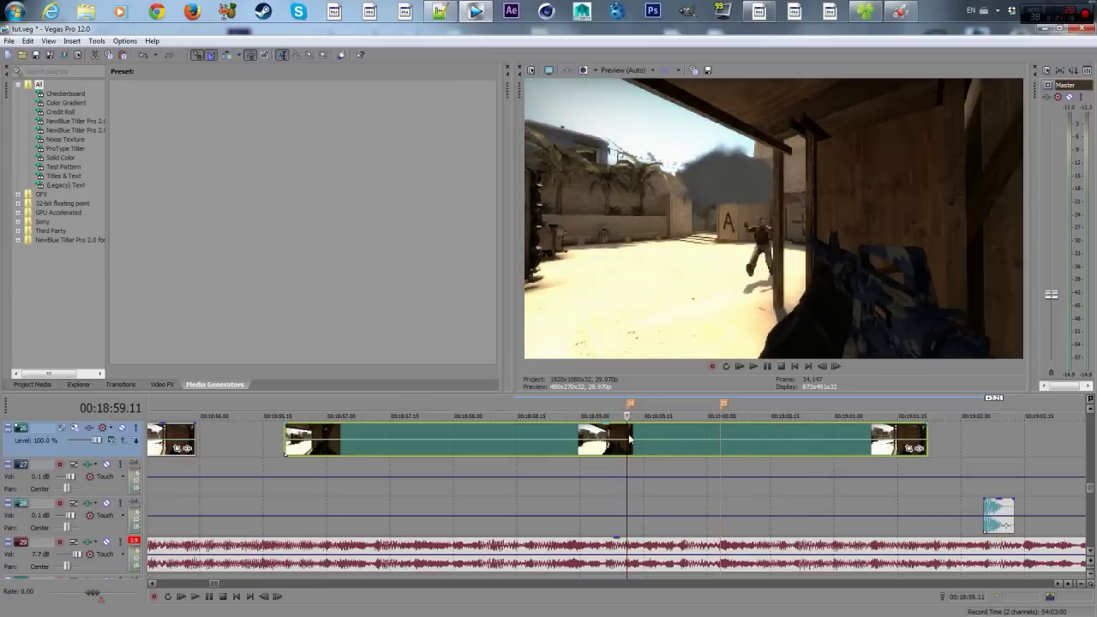
pyautogui.press('space')
pyautogui.click(791, 436)
pyautogui.press('Right')
pyautogui.press('m')
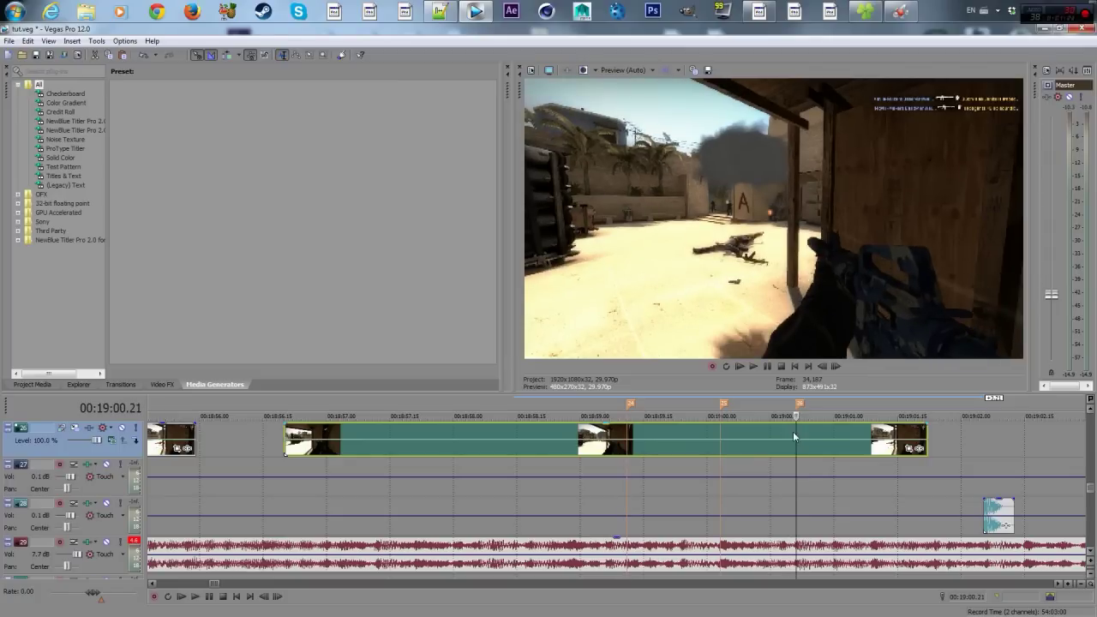
# - Check the frames around the first kill marker and split the clip there at 00:18:59.11
pyautogui.click(628, 431)
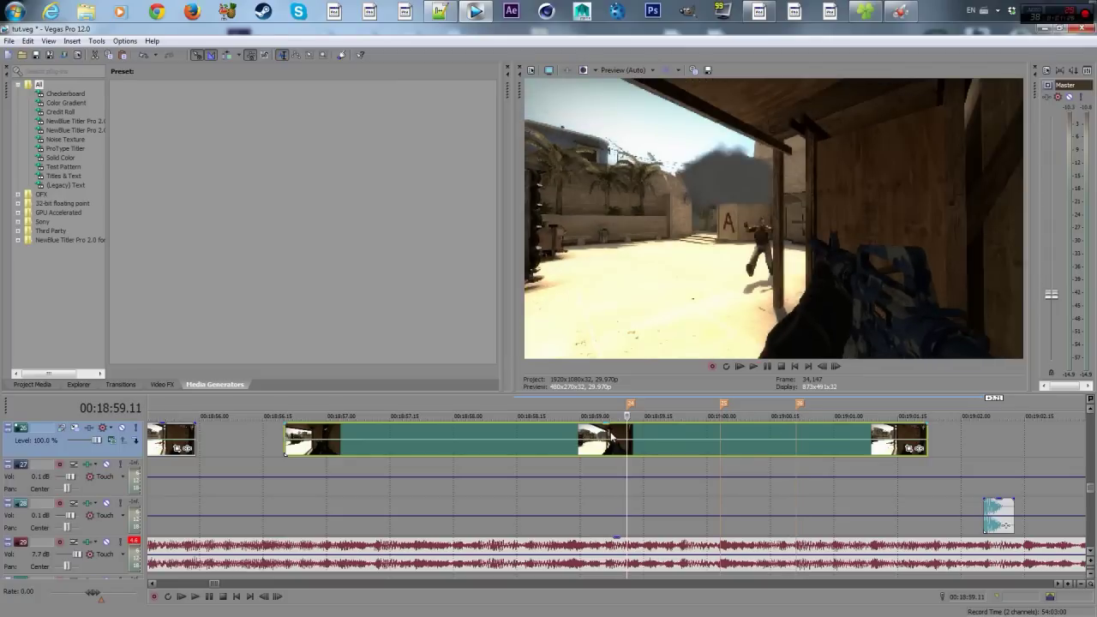
pyautogui.press('Left')
pyautogui.press('Right')
pyautogui.press('Left')
pyautogui.press('Left')
pyautogui.press('Right')
pyautogui.press('Right')
pyautogui.press('s')
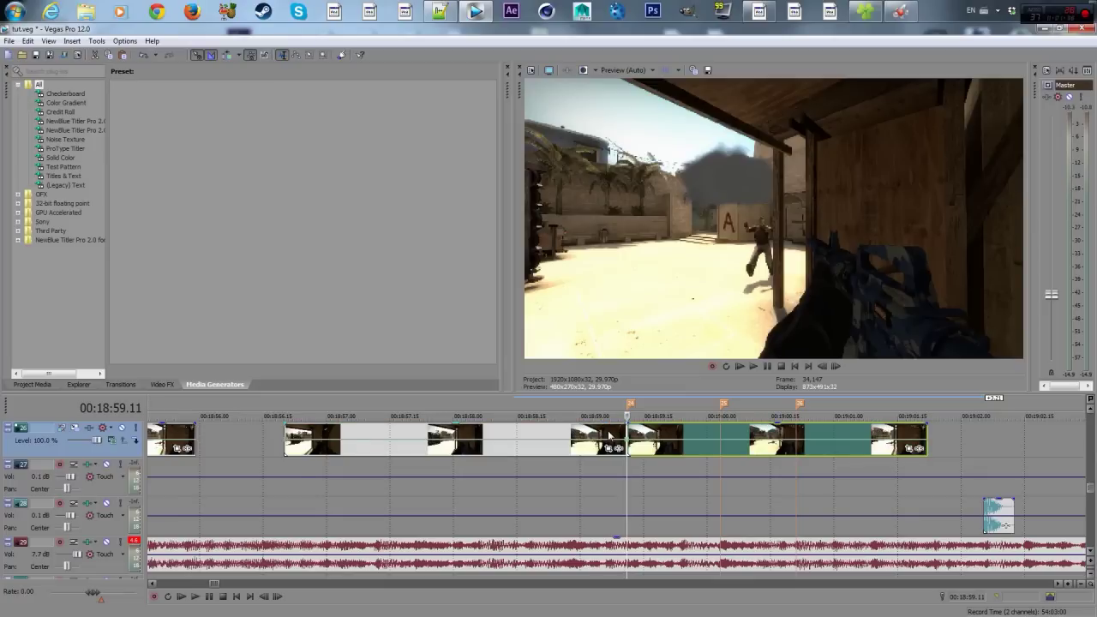
# - Split the part before the first kill at 00:18:58.09 and move its front piece earlier on the track
pyautogui.click(568, 433)
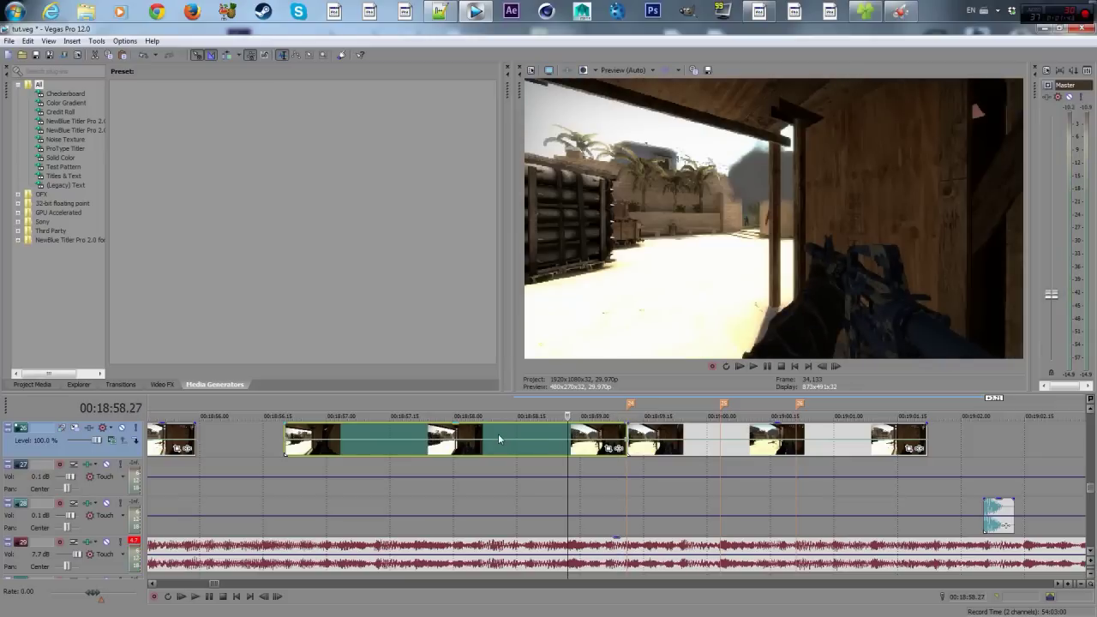
pyautogui.click(491, 434)
pyautogui.press('s')
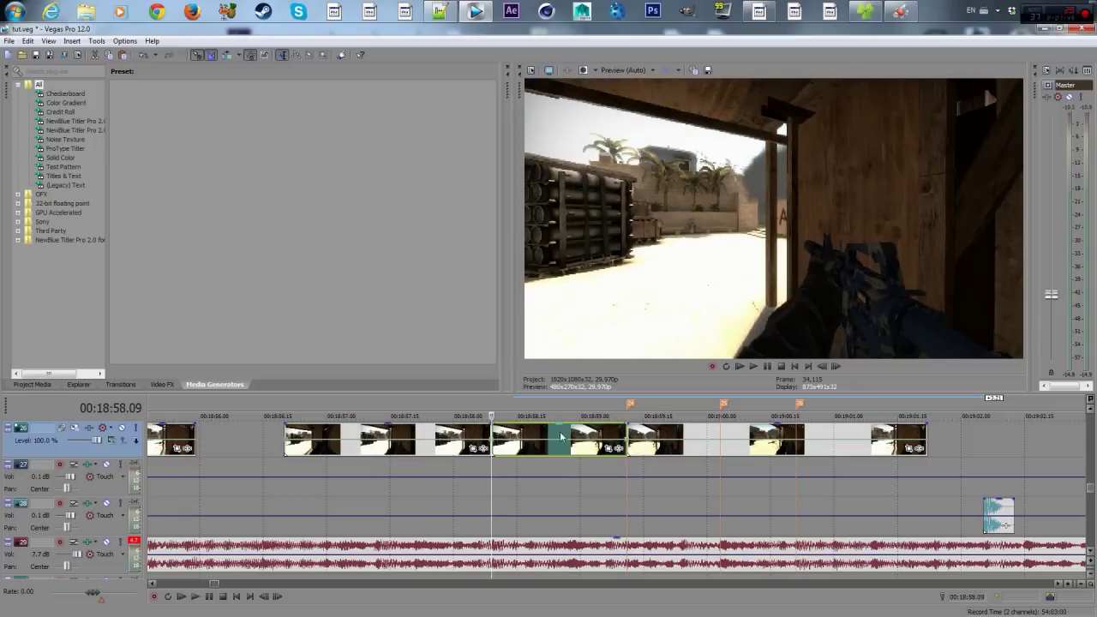
pyautogui.click(558, 437)
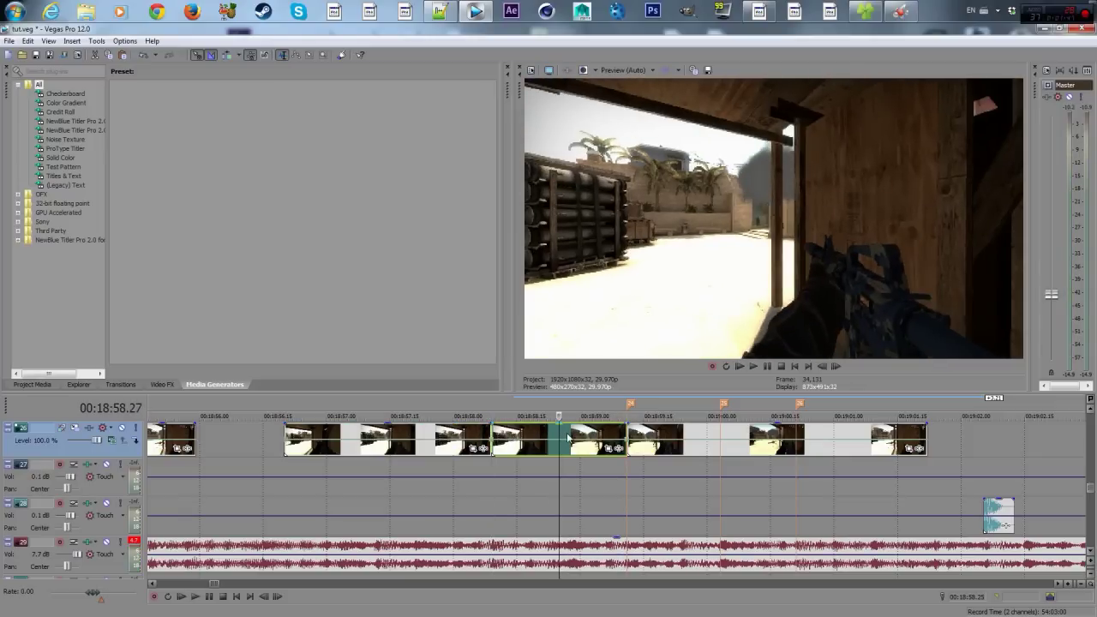
pyautogui.click(569, 435)
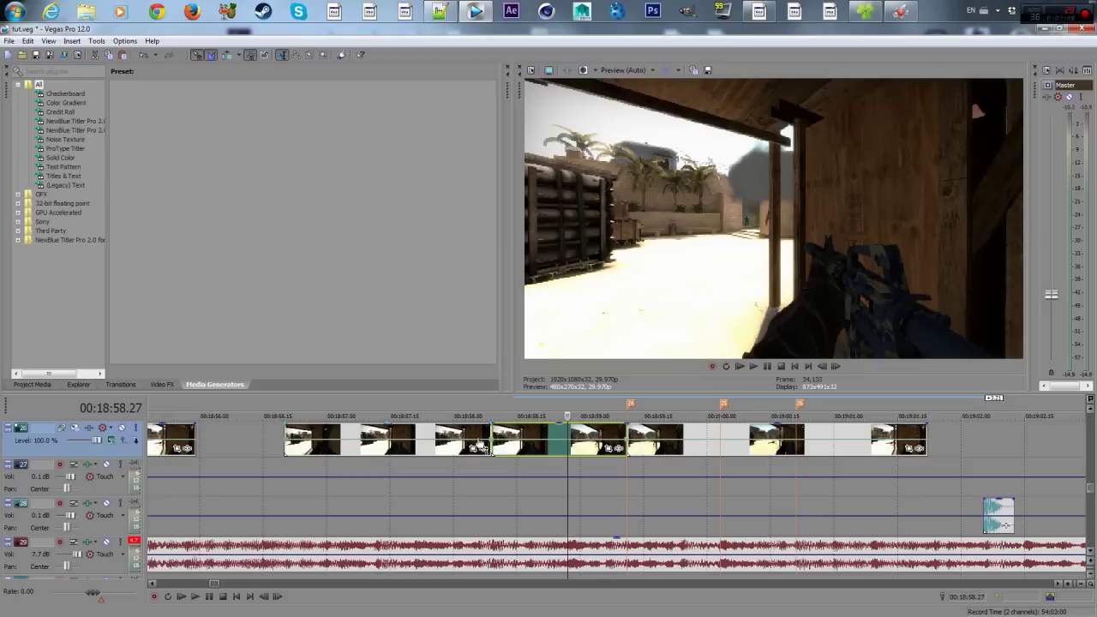
pyautogui.moveTo(478, 442); pyautogui.dragTo(409, 444)
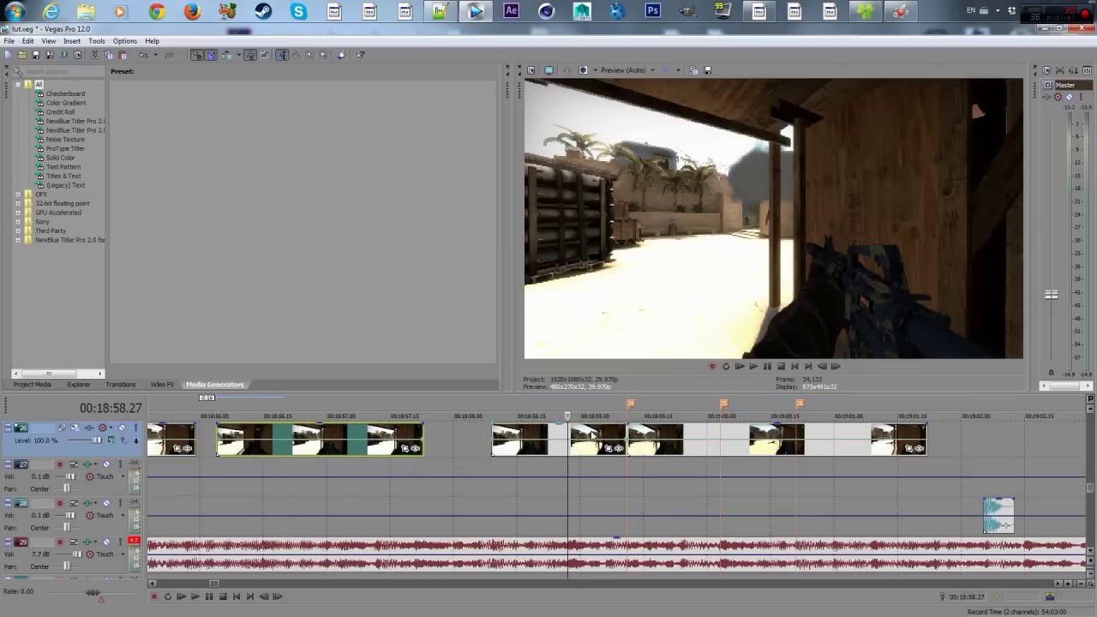
# - Place a marker at 00:18:58.27 and trim the start of the piece that ends at the first kill
pyautogui.press('m')
pyautogui.moveTo(586, 434)
pyautogui.mouseDown()
pyautogui.moveTo(566, 435)
pyautogui.moveTo(572, 440)
pyautogui.moveTo(557, 451)
pyautogui.moveTo(627, 438)
pyautogui.moveTo(571, 437)
pyautogui.mouseUp()
pyautogui.press('s')
pyautogui.press('Delete')
# - Add velocity points so the piece slows from 176% at the 00:18:58.27 marker to 24% ahead of the first kill
pyautogui.doubleClick(598, 434)
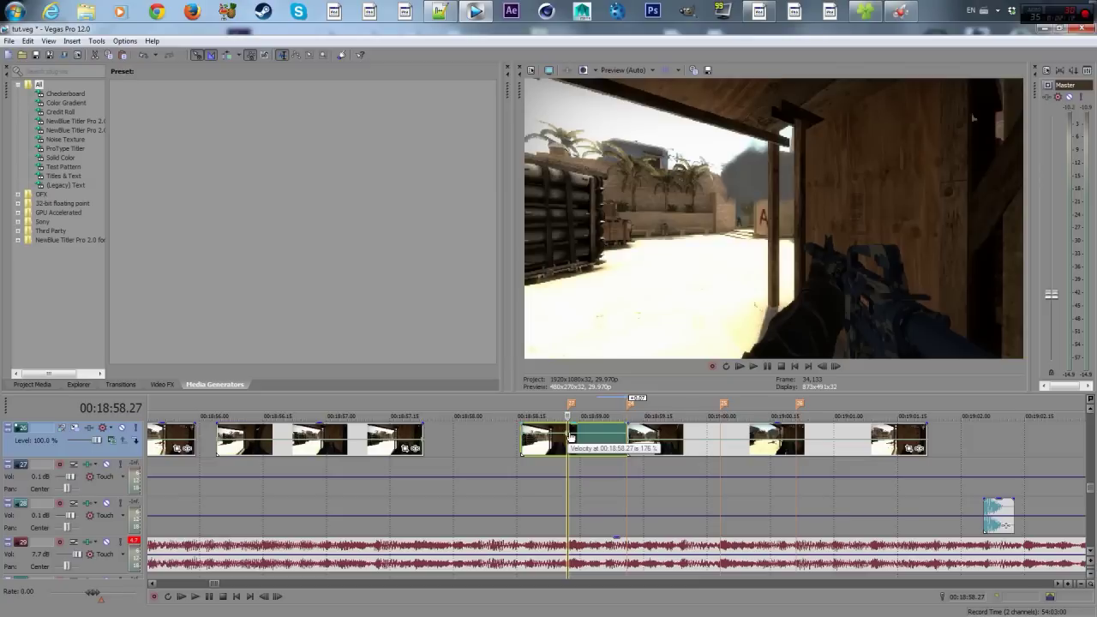
pyautogui.press('space')
pyautogui.moveTo(570, 437); pyautogui.dragTo(607, 451)
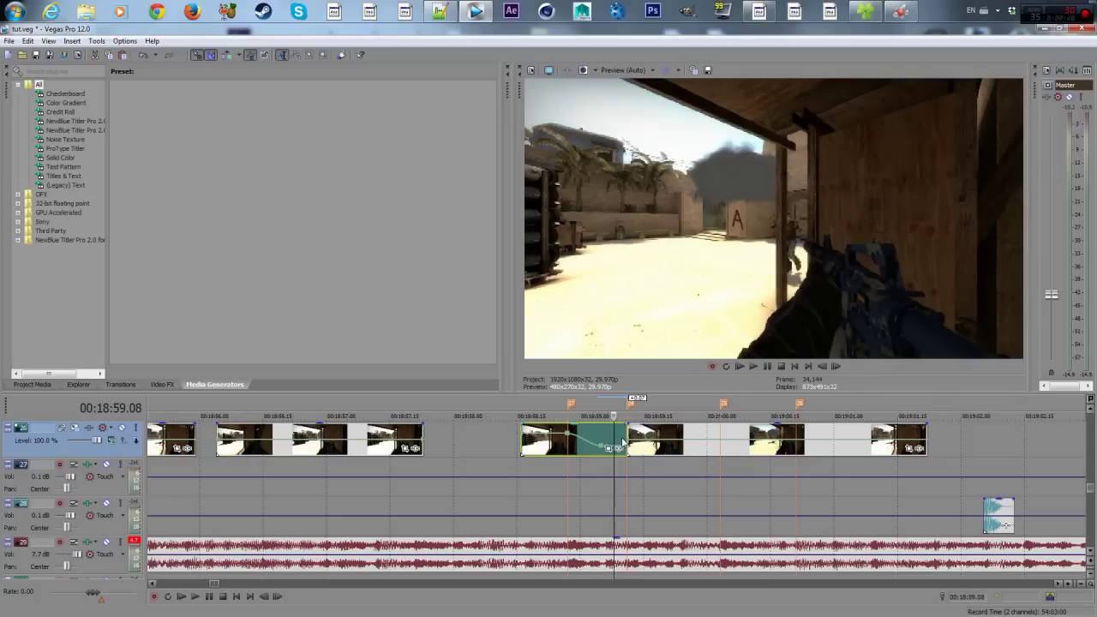
# - Add a velocity point at 00:18:59.07 that holds the piece at 24%
pyautogui.click(609, 451)
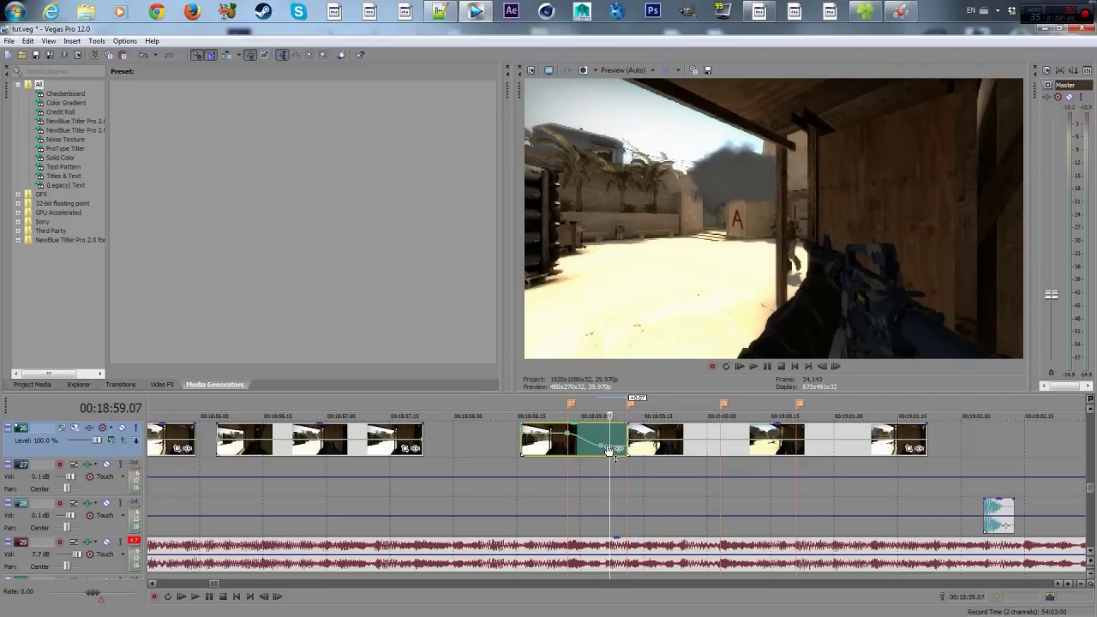
pyautogui.scroll(5, 609, 452)
pyautogui.doubleClick(611, 451)
pyautogui.press('Left')
pyautogui.press('Left')
pyautogui.press('Right')
pyautogui.press('Right')
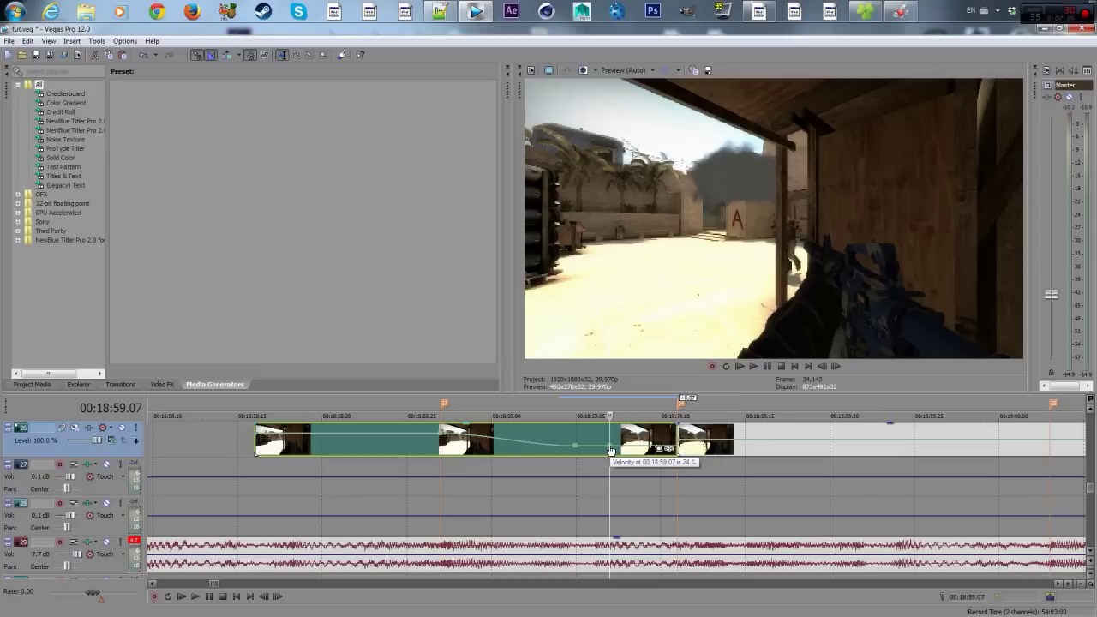
# - Add a velocity point at the piece's end at 00:18:59.11 and raise it to speed back up to about 176%
pyautogui.click(678, 454)
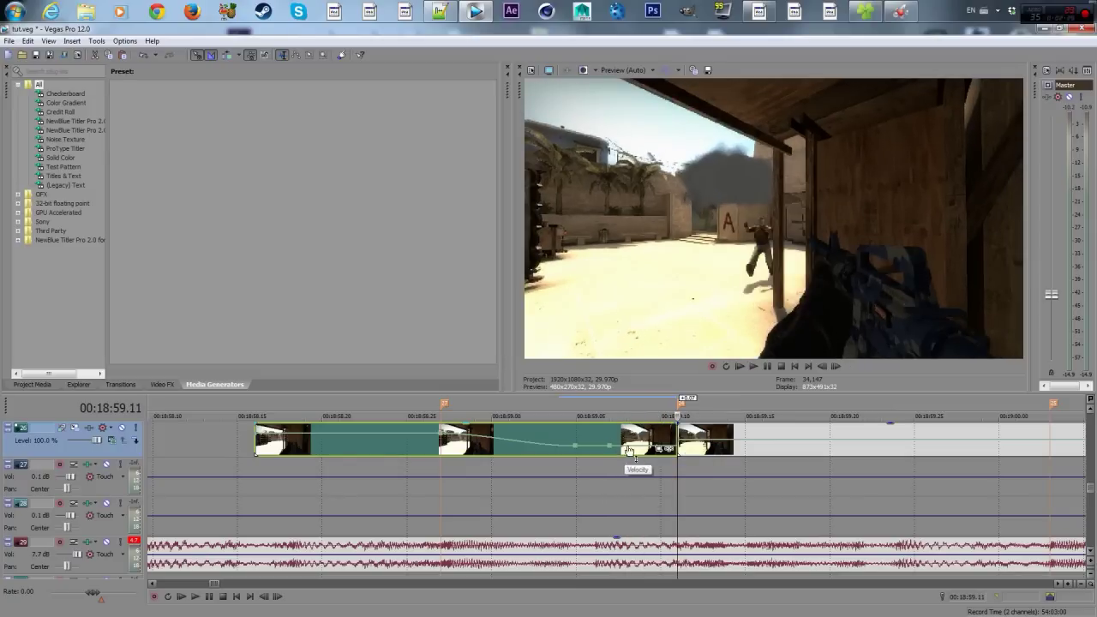
pyautogui.press('Left')
pyautogui.press('Right')
pyautogui.doubleClick(677, 449)
pyautogui.moveTo(677, 448); pyautogui.dragTo(678, 435)
# - Raise the piece after the first kill to 176% velocity and add a point at 00:18:59.19 that slows it to 24%
pyautogui.press('Left')
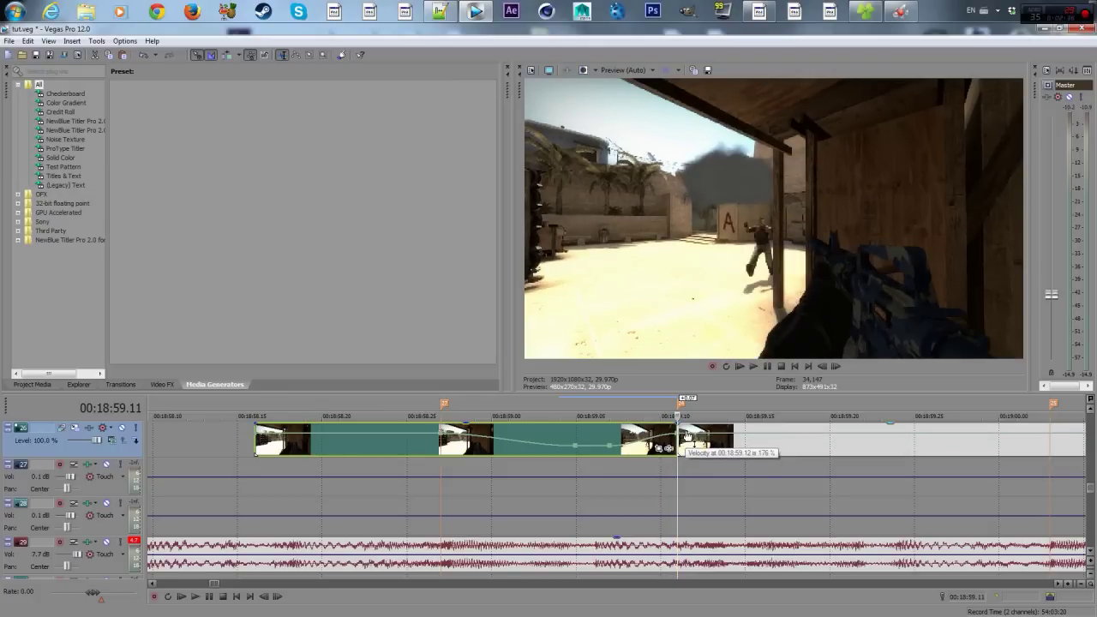
pyautogui.press('Right')
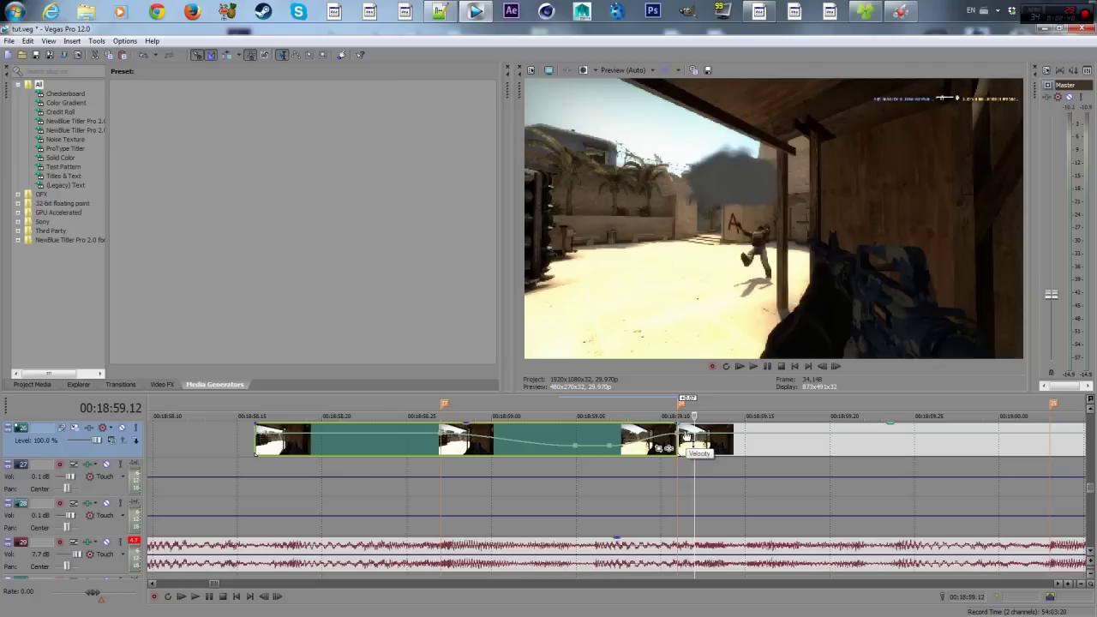
pyautogui.press('Right')
pyautogui.press('Right')
pyautogui.press('Right')
pyautogui.press('Right')
pyautogui.press('Right')
pyautogui.press('Right')
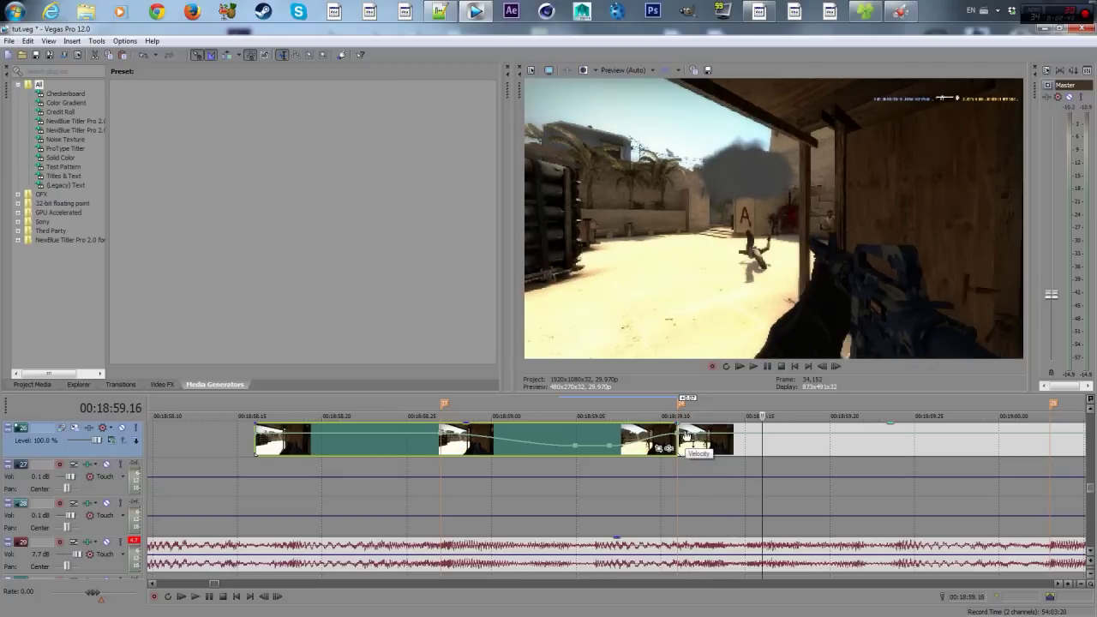
pyautogui.press('Right')
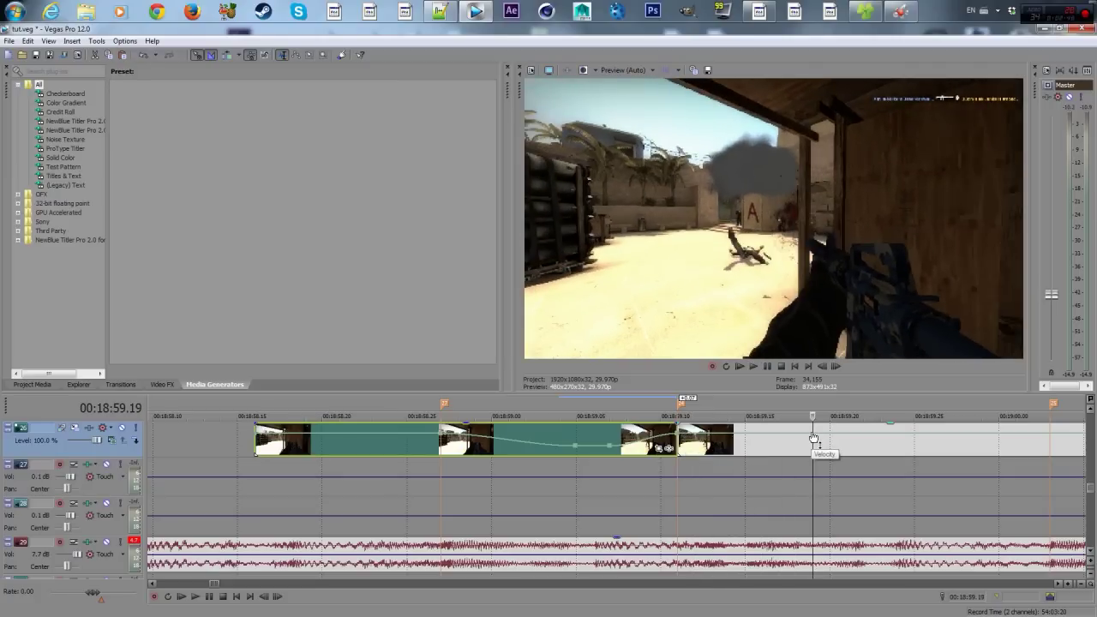
pyautogui.press('Right')
pyautogui.press('Right')
pyautogui.scroll(-1, 798, 438)
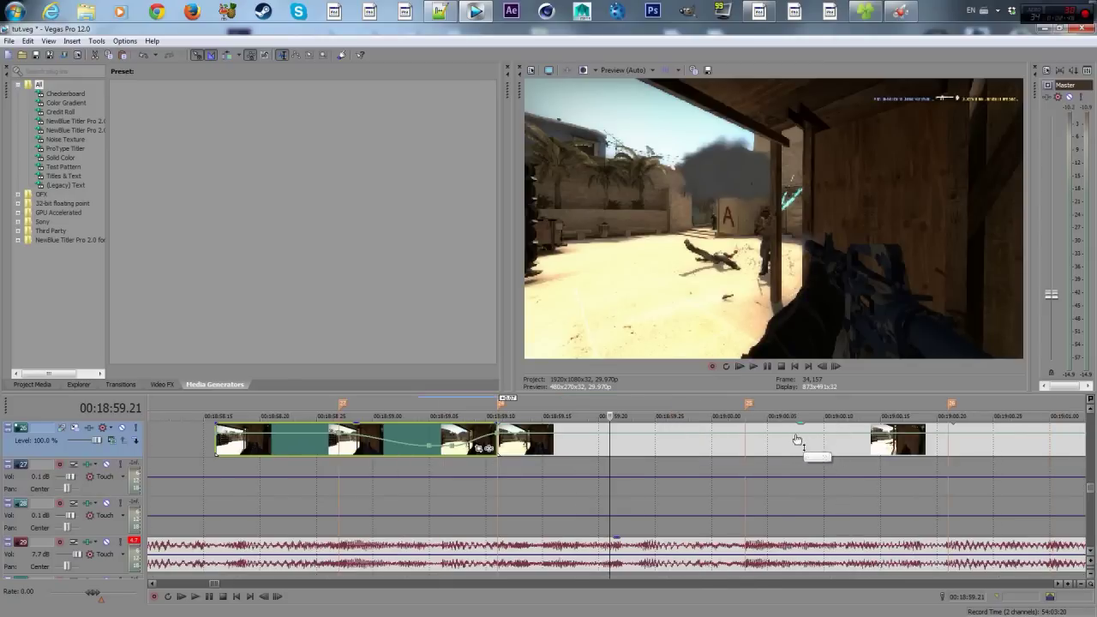
pyautogui.scroll(1, 666, 445)
pyautogui.press('Left')
pyautogui.press('Left')
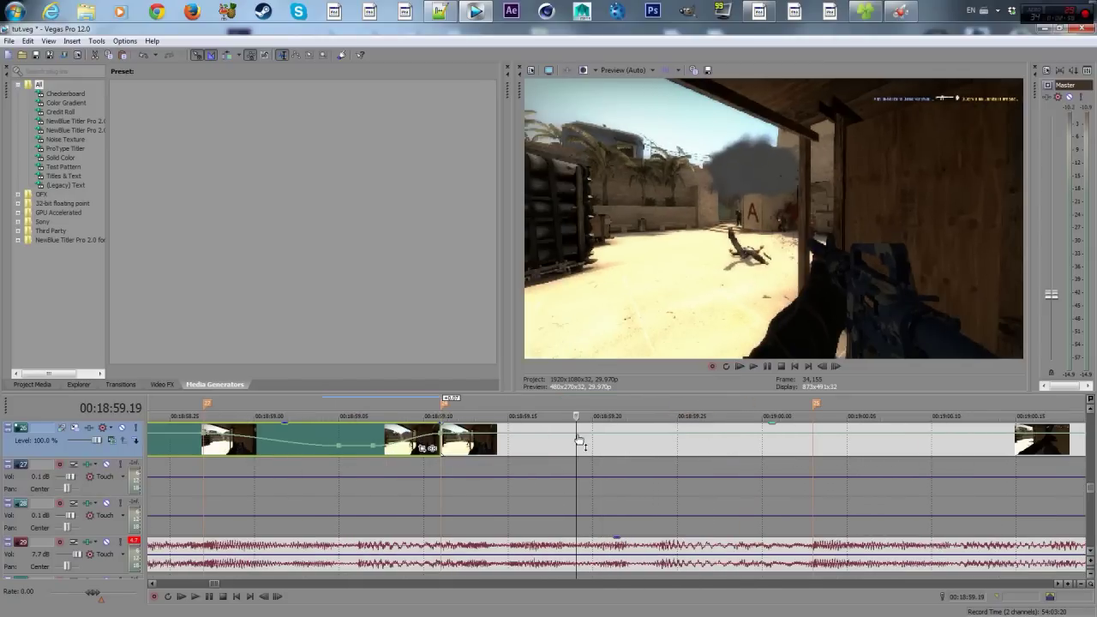
pyautogui.moveTo(579, 439); pyautogui.dragTo(578, 451)
# - Add velocity points at 00:19:00.03 and 00:18:59.28 that hold the piece at 24%
pyautogui.press('Right')
pyautogui.press('Right')
pyautogui.press('Right')
pyautogui.press('Right')
pyautogui.press('Right')
pyautogui.press('Right')
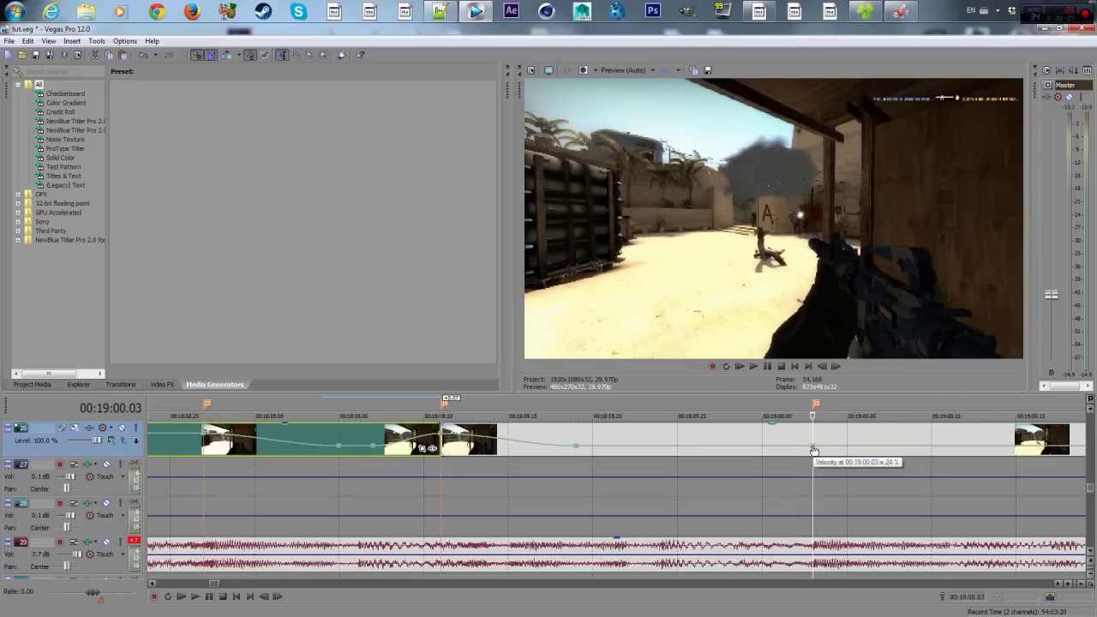
pyautogui.click(728, 452)
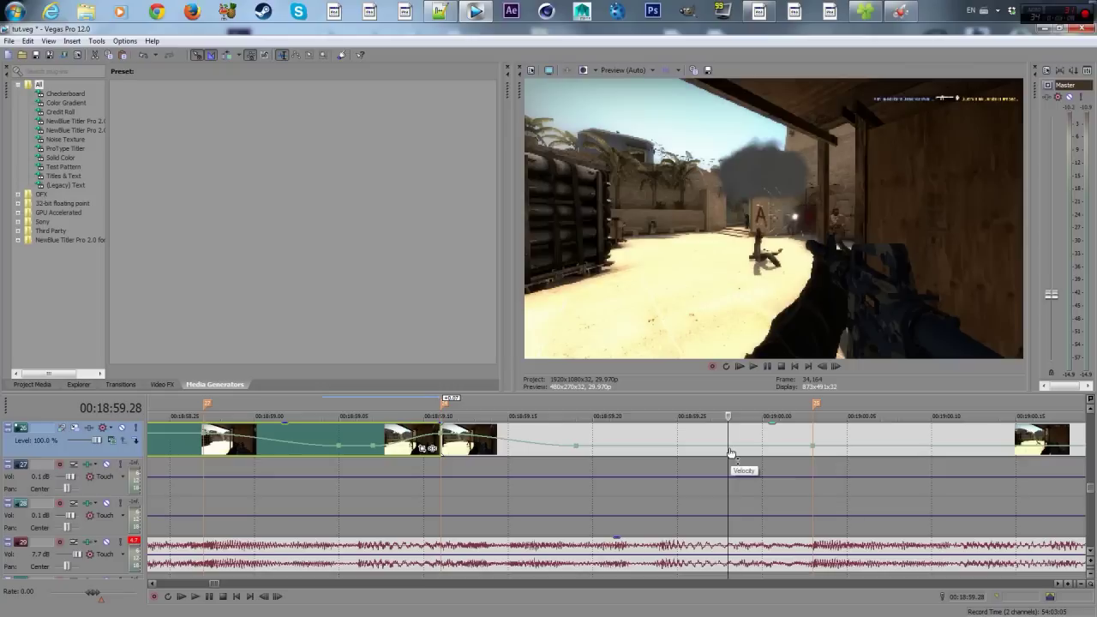
pyautogui.click(695, 452)
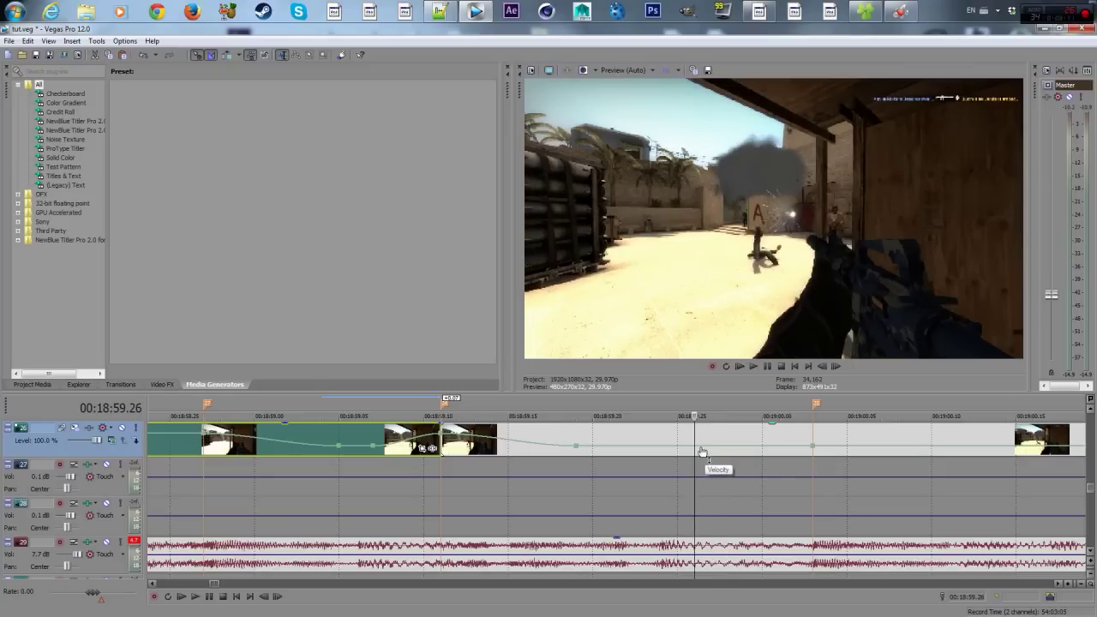
pyautogui.click(728, 452)
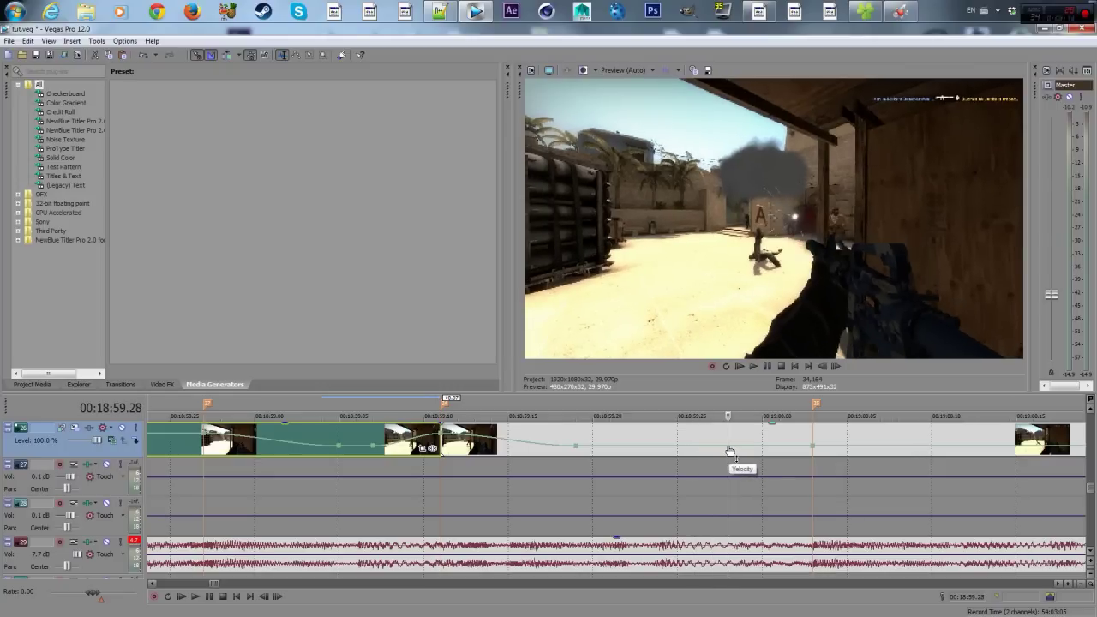
pyautogui.press('Left')
pyautogui.press('Right')
pyautogui.press('Right')
pyautogui.press('Right')
pyautogui.press('Right')
pyautogui.press('Right')
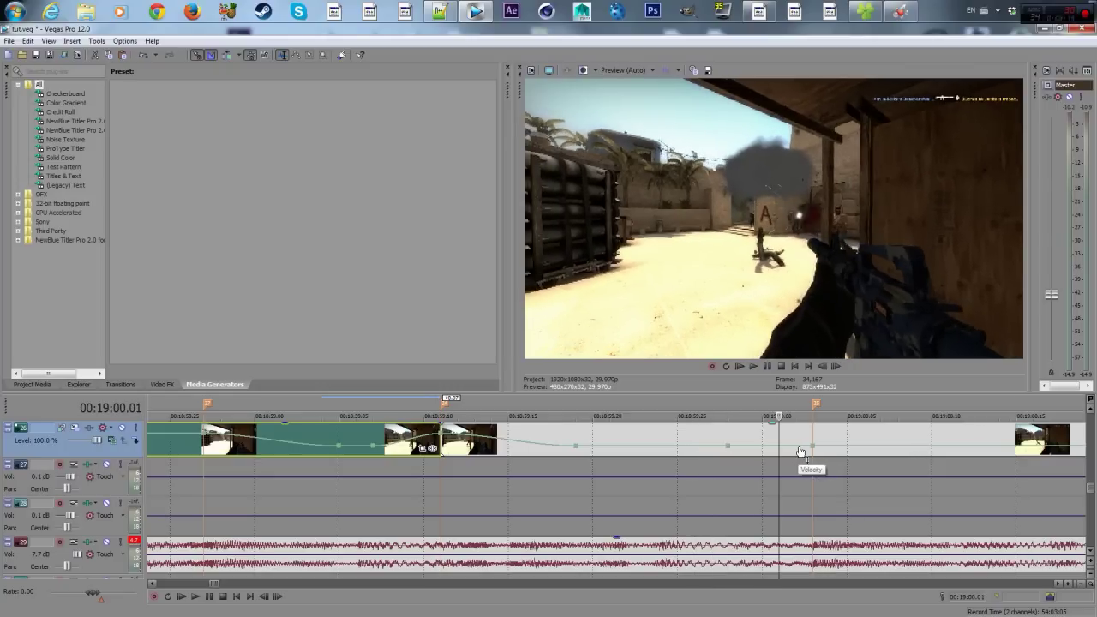
# - Shift the 00:18:59.28 velocity point to 00:18:59.29 and raise the 00:19:00.03 point back up to about 176%
pyautogui.click(811, 452)
pyautogui.press('Left')
pyautogui.press('Left')
pyautogui.press('Left')
pyautogui.press('Left')
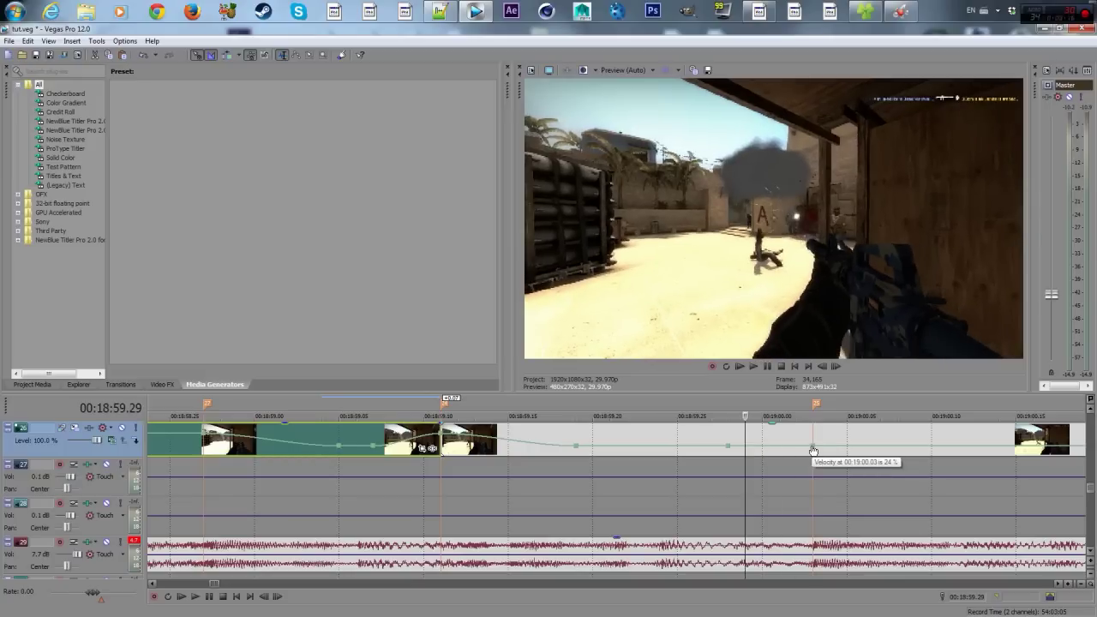
pyautogui.moveTo(728, 447); pyautogui.dragTo(744, 451)
pyautogui.press('Right')
pyautogui.press('Right')
pyautogui.press('Right')
pyautogui.press('Right')
pyautogui.moveTo(814, 447); pyautogui.dragTo(815, 438)
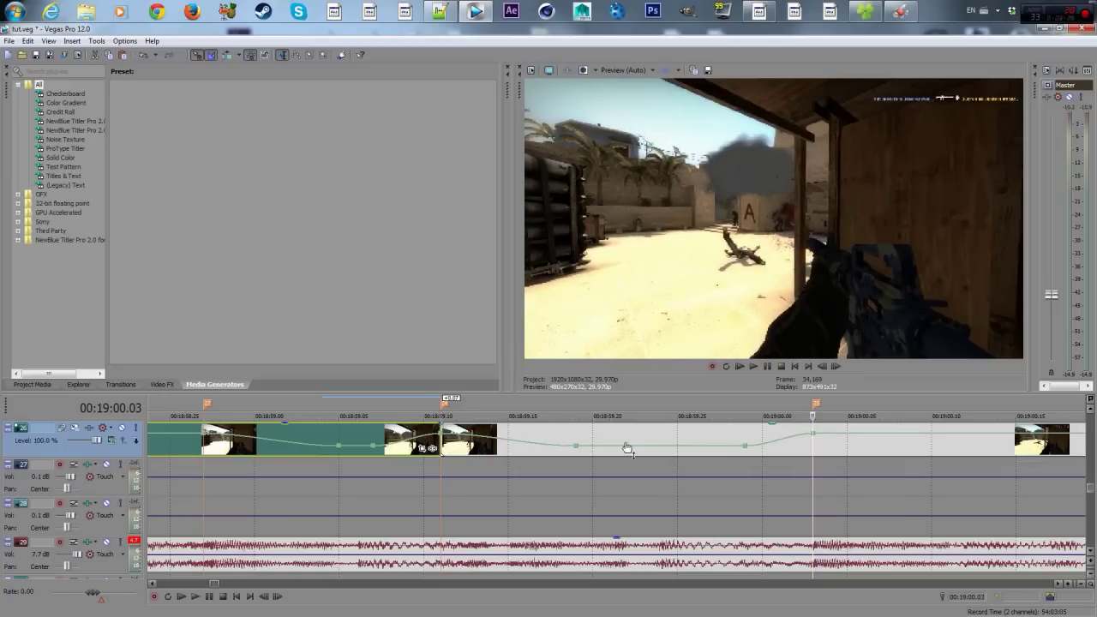
# - Check the frames around the second kill and move the 00:18:59.19 velocity point to 00:18:59.21 at the same speed
pyautogui.click(810, 439)
pyautogui.press('Right')
pyautogui.press('Right')
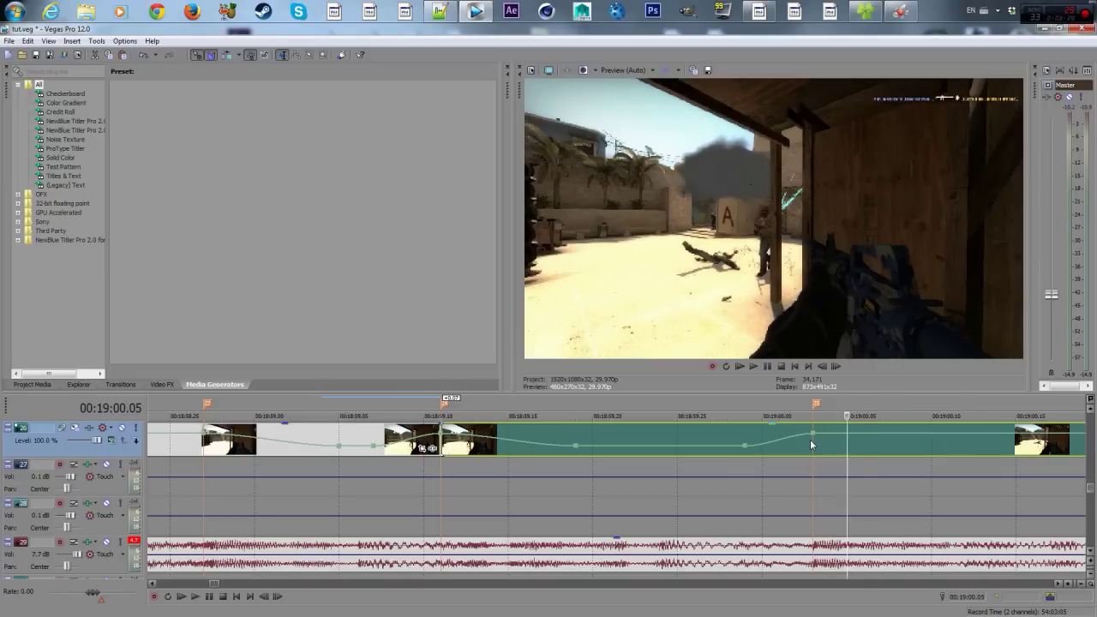
pyautogui.press('Right')
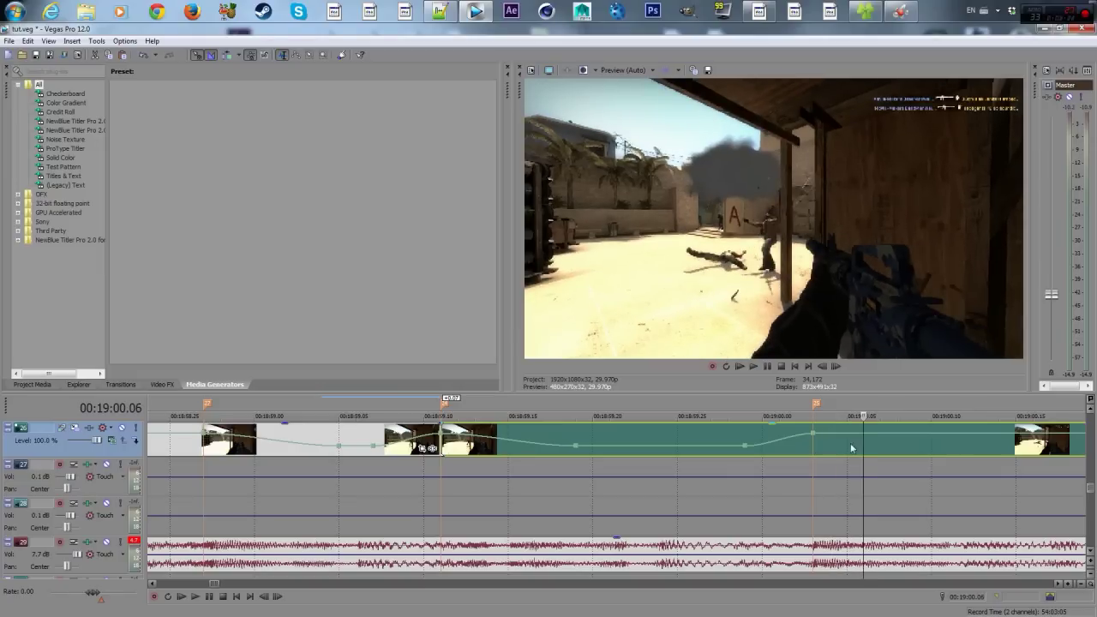
pyautogui.press('Left')
pyautogui.press('Left')
pyautogui.press('Left')
pyautogui.press('Left')
pyautogui.press('Left')
pyautogui.press('Left')
pyautogui.press('Left')
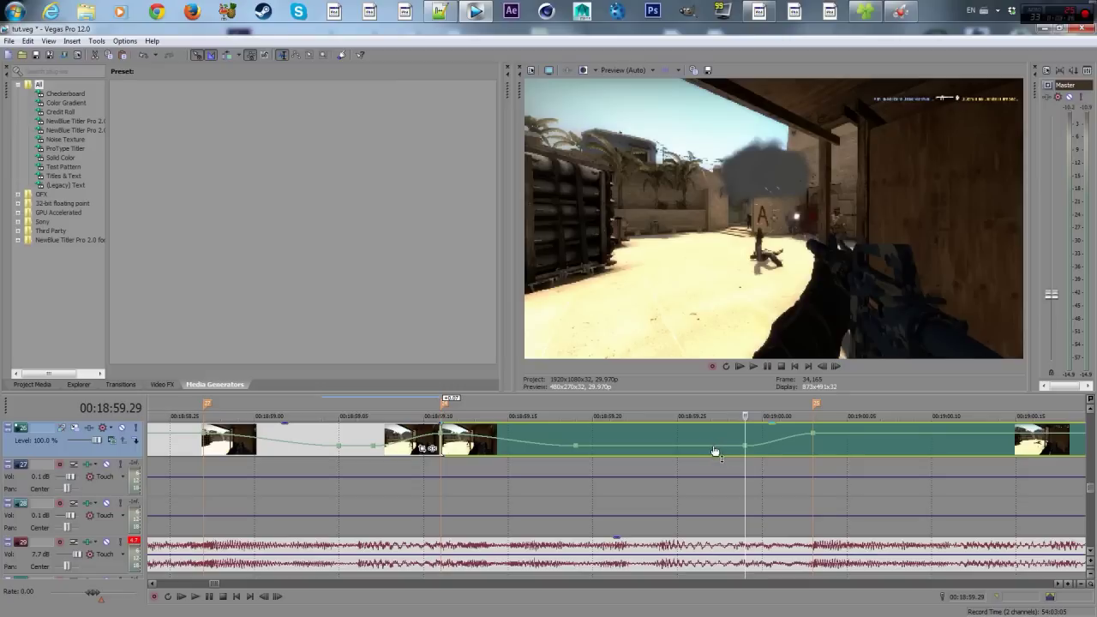
pyautogui.click(577, 432)
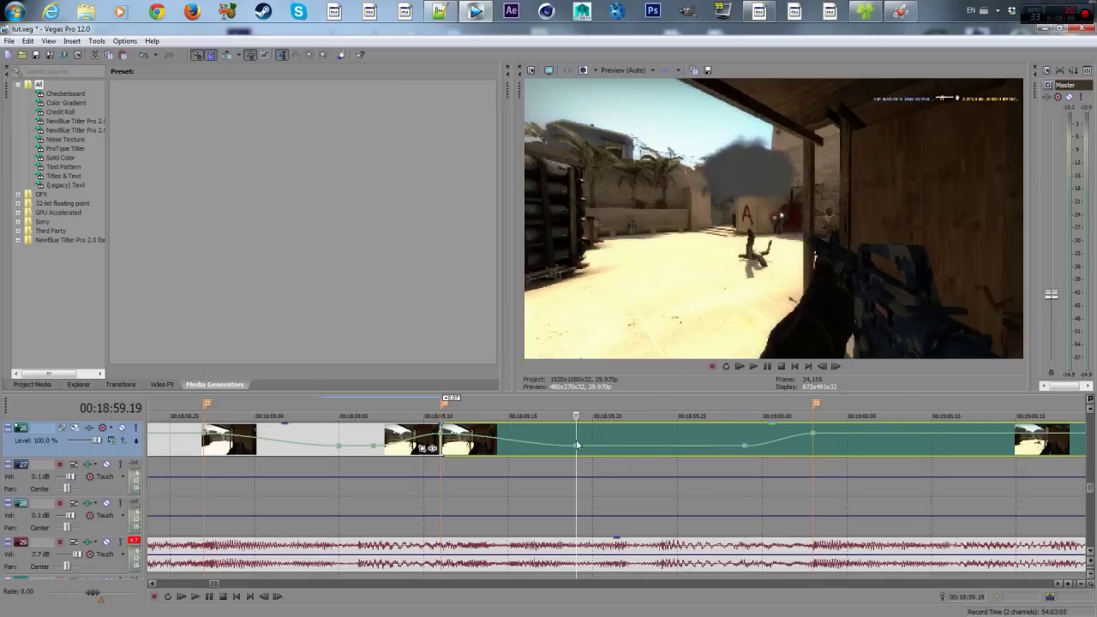
pyautogui.moveTo(576, 447); pyautogui.dragTo(609, 448)
# - Play the slowed piece from 00:18:59.11 and split it at the 00:19:00.03 marker
pyautogui.click(441, 446)
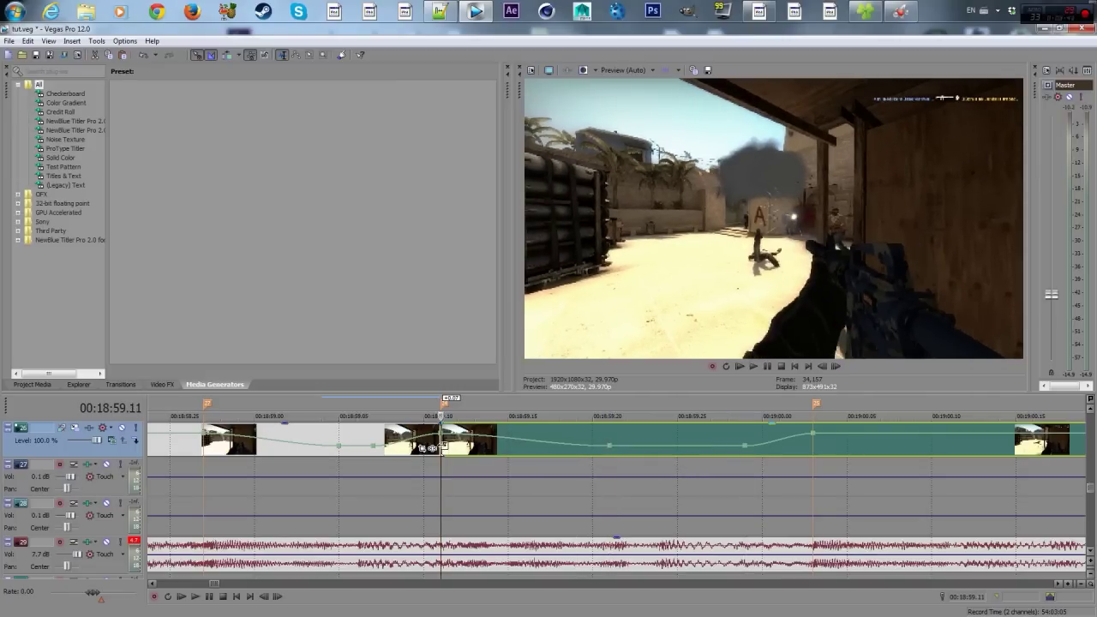
pyautogui.press('space')
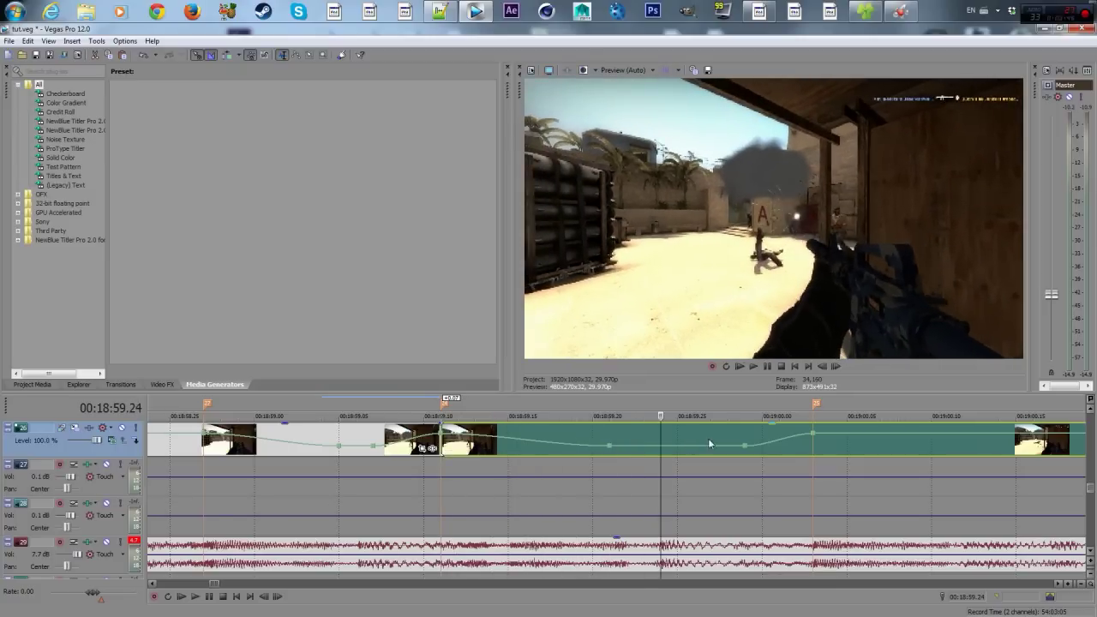
pyautogui.press('Right')
pyautogui.press('Right')
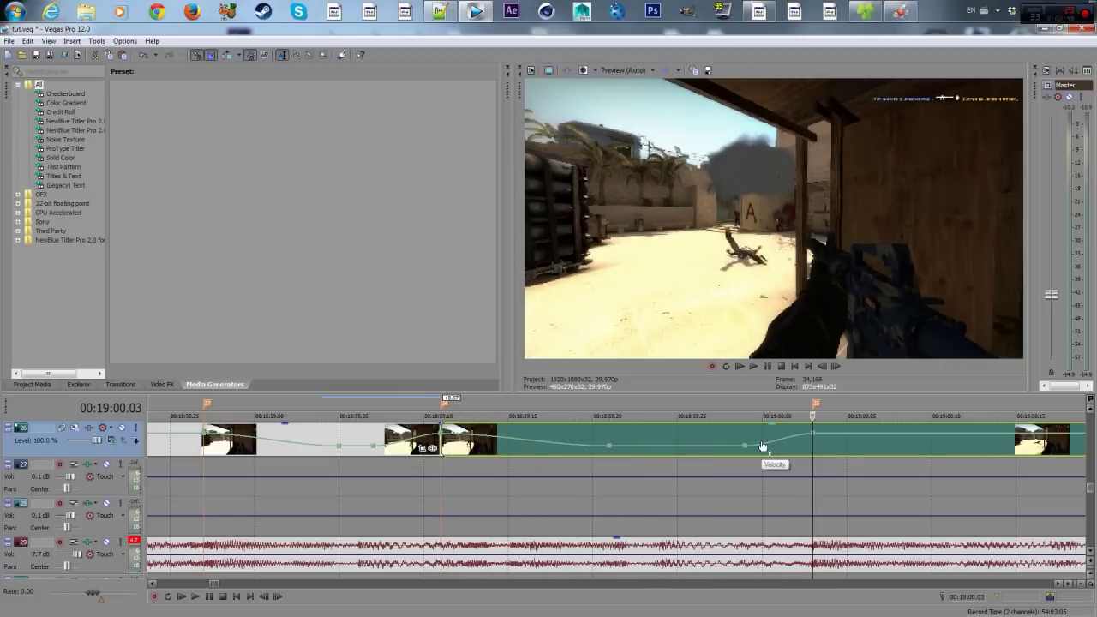
pyautogui.scroll(-1, 759, 447)
pyautogui.scroll(1, 732, 441)
pyautogui.press('Right')
pyautogui.press('Left')
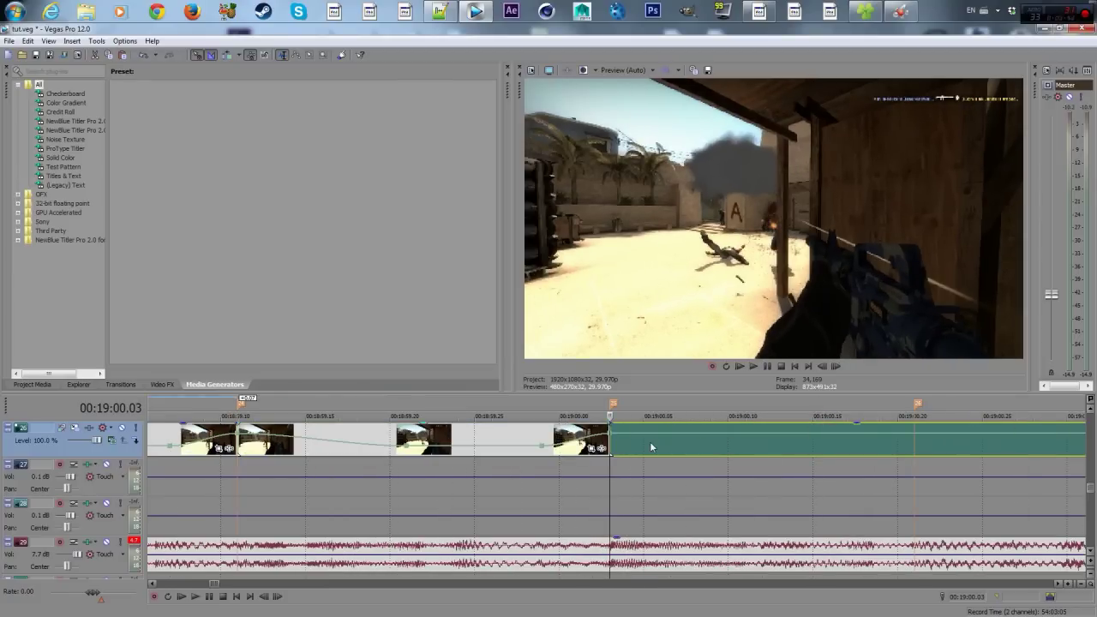
# - Cut off the following piece's first frame and move the rest back one frame to start at the 00:19:00.03 marker
pyautogui.press('Right')
pyautogui.click(615, 433)
pyautogui.press('Delete')
pyautogui.moveTo(641, 445); pyautogui.dragTo(625, 445)
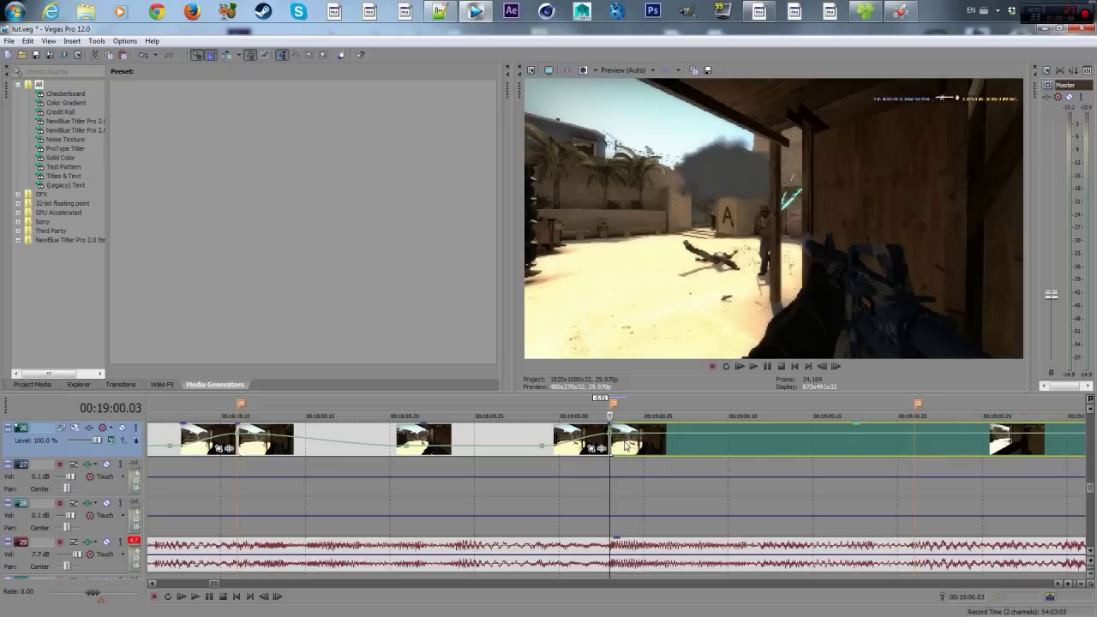
# - Copy the piece between the first and second kill onto the track above at 00:18:59.11 and extend its end by 7 frames
pyautogui.scroll(-2, 623, 445)
pyautogui.scroll(1, 589, 457)
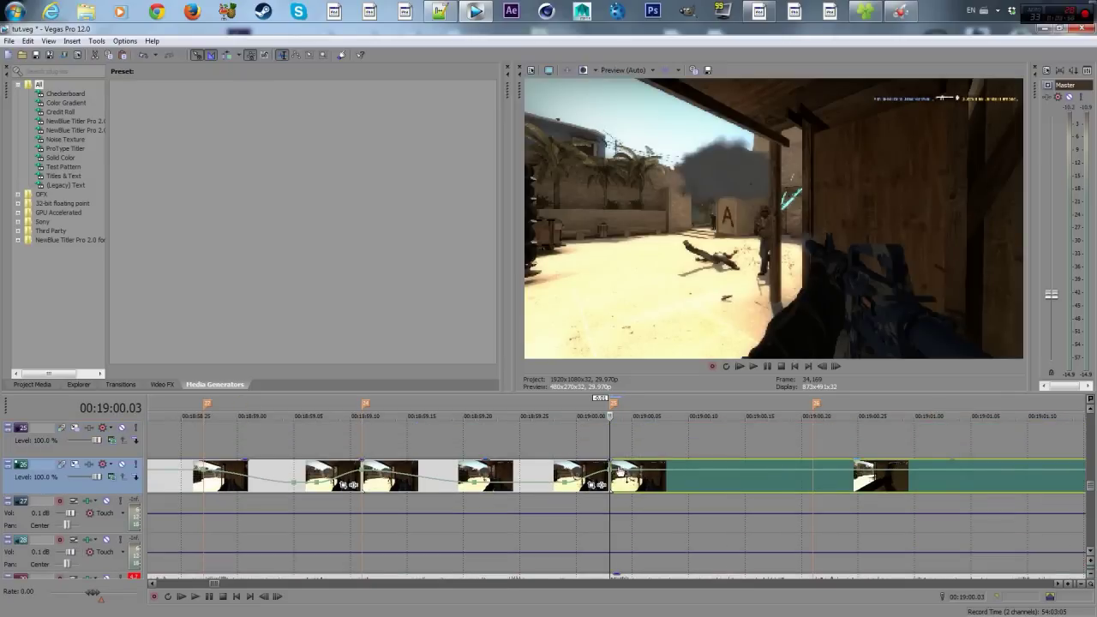
pyautogui.click(418, 475)
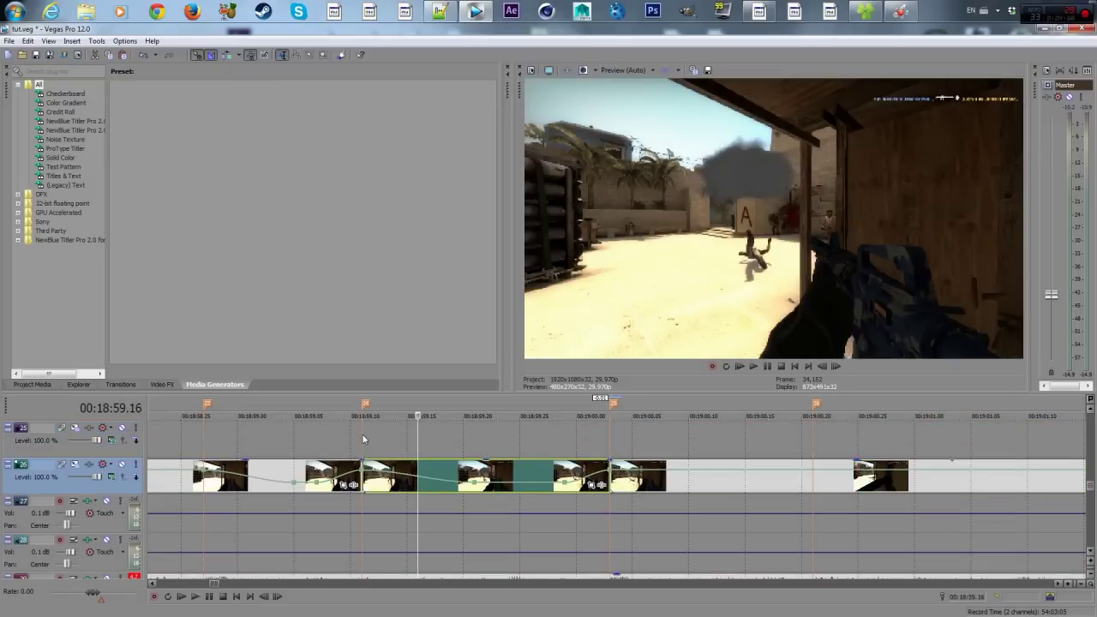
pyautogui.click(362, 439)
pyautogui.hotkey('ctrl', 'v')
pyautogui.moveTo(606, 442); pyautogui.dragTo(688, 442)
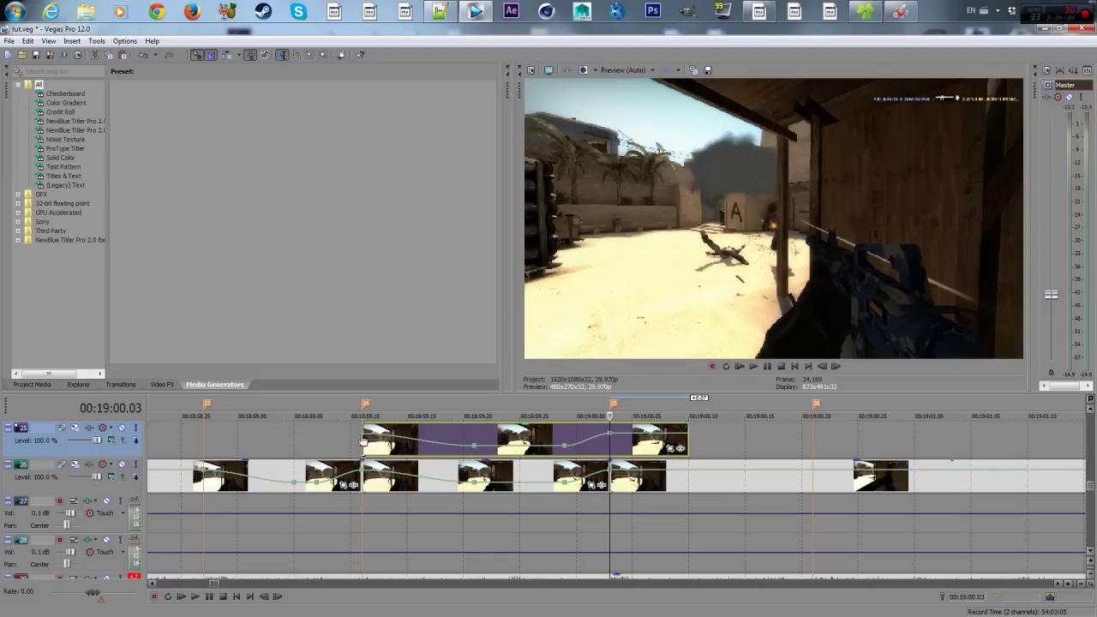
# - Reset all velocity points on the copy in the upper track
pyautogui.moveTo(365, 436); pyautogui.dragTo(364, 440)
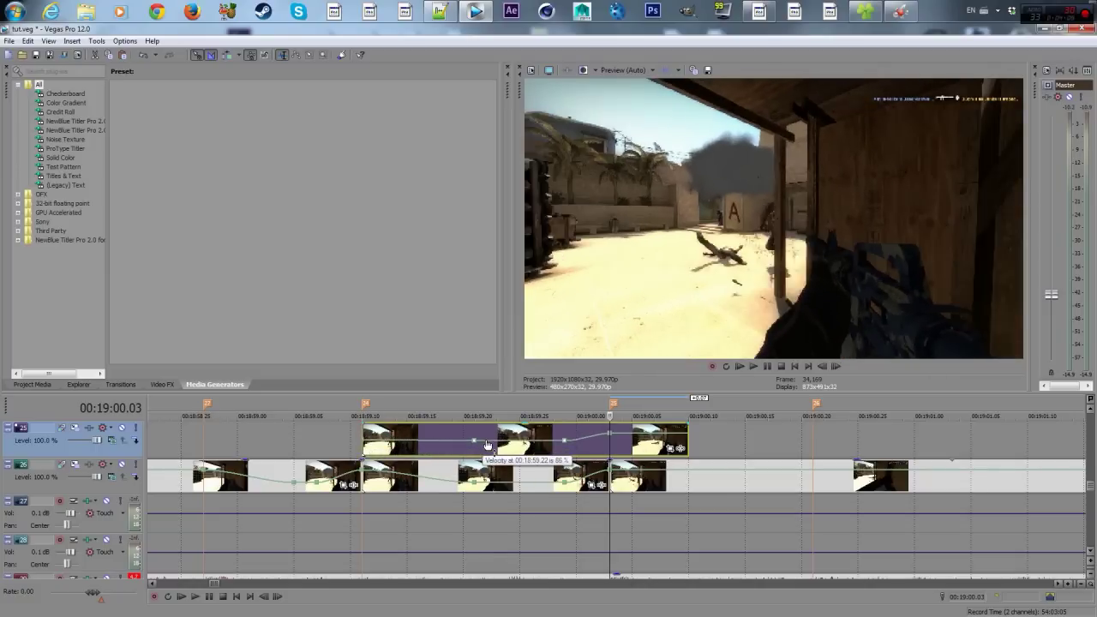
pyautogui.rightClick(487, 443)
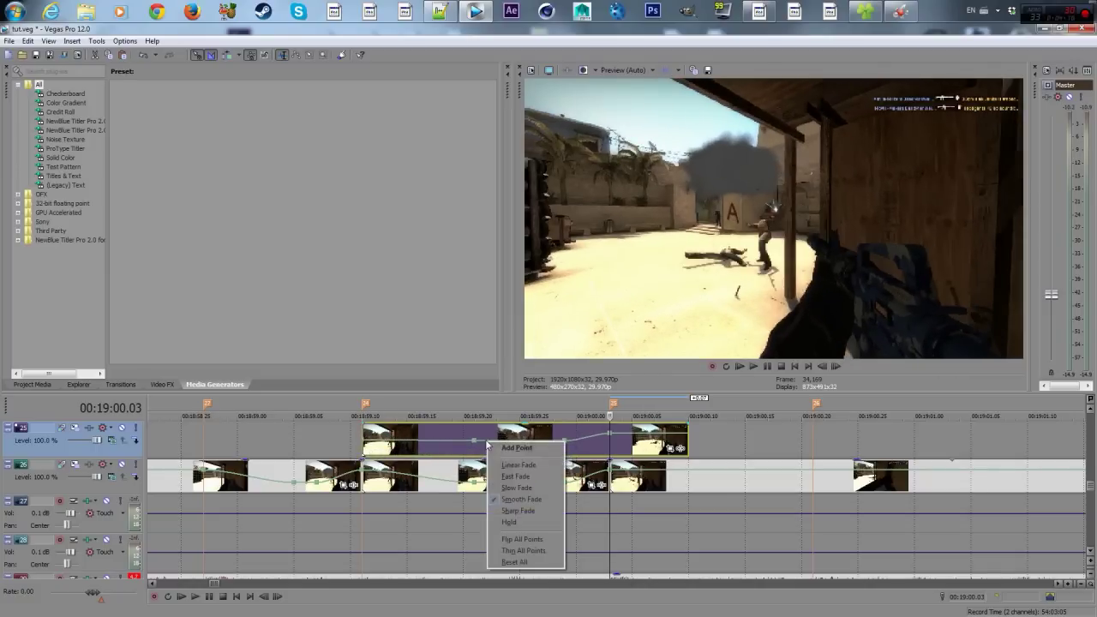
pyautogui.click(515, 561)
# - Play the copy from 00:18:59.11 to find the second kill and split it at 00:18:59.29
pyautogui.click(362, 437)
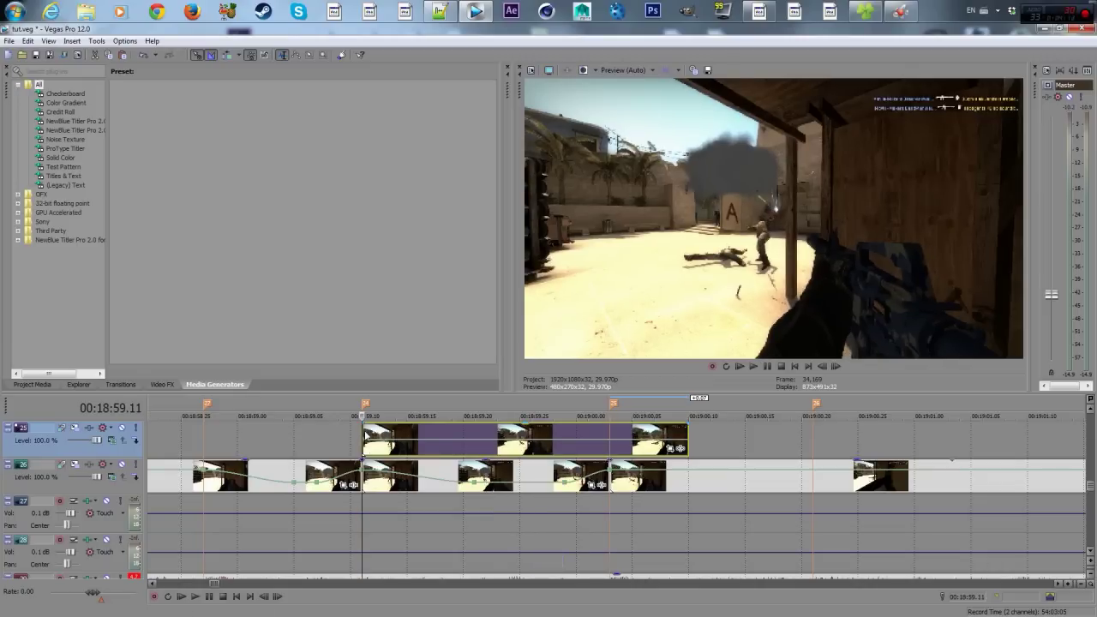
pyautogui.press('space')
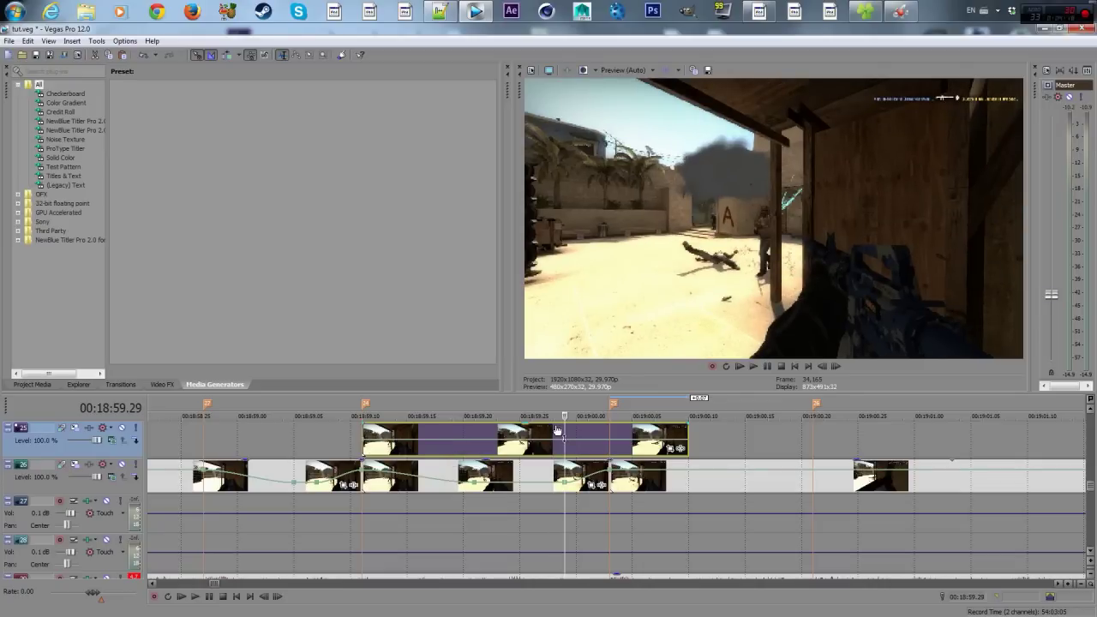
pyautogui.press('s')
# - Move the copy's second part to the 00:19:00.03 marker and time-stretch the first part to fill the gap
pyautogui.moveTo(580, 433); pyautogui.dragTo(619, 435)
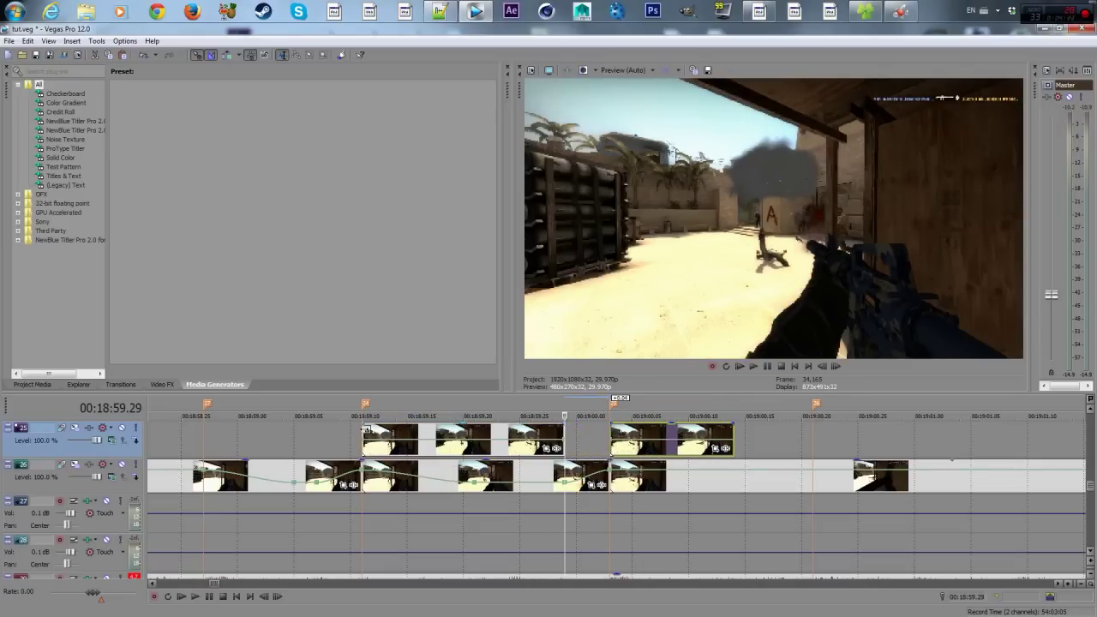
pyautogui.click(364, 431)
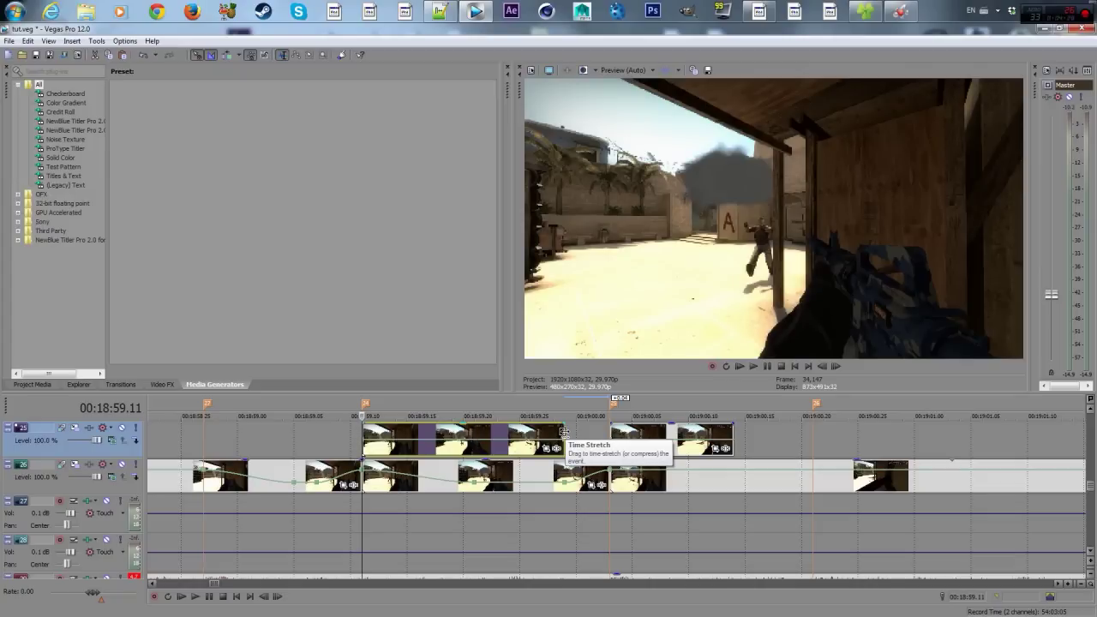
pyautogui.moveTo(562, 431); pyautogui.dragTo(607, 434)
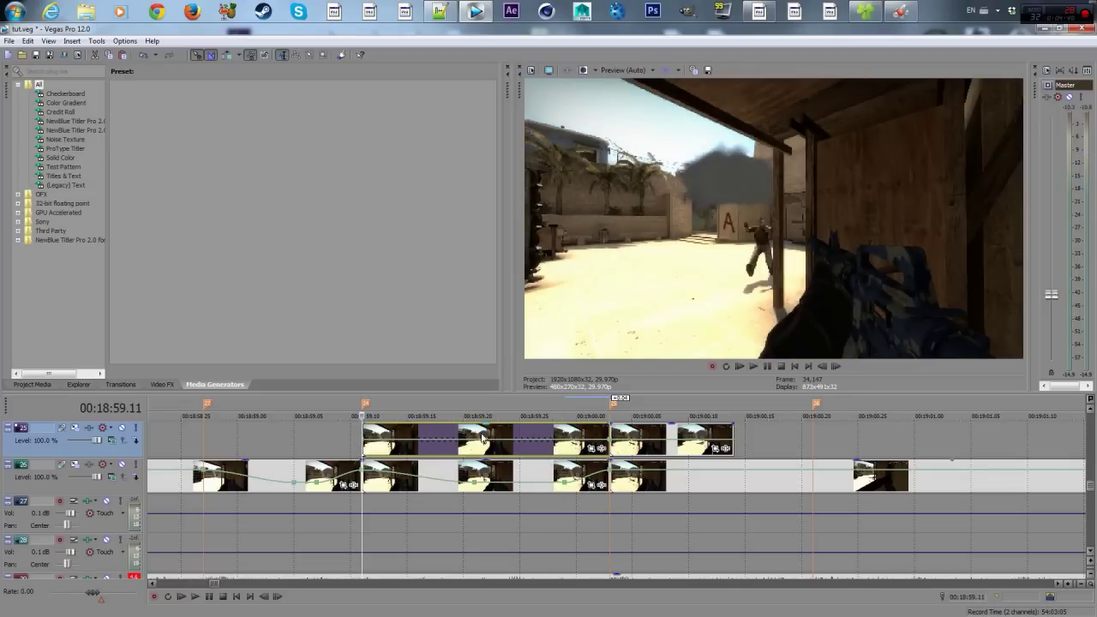
# - Play the time-stretched copy repeatedly from 00:18:59.11 to review its constant speed up to the second kill
pyautogui.press('space')
pyautogui.press('space')
pyautogui.press('space')
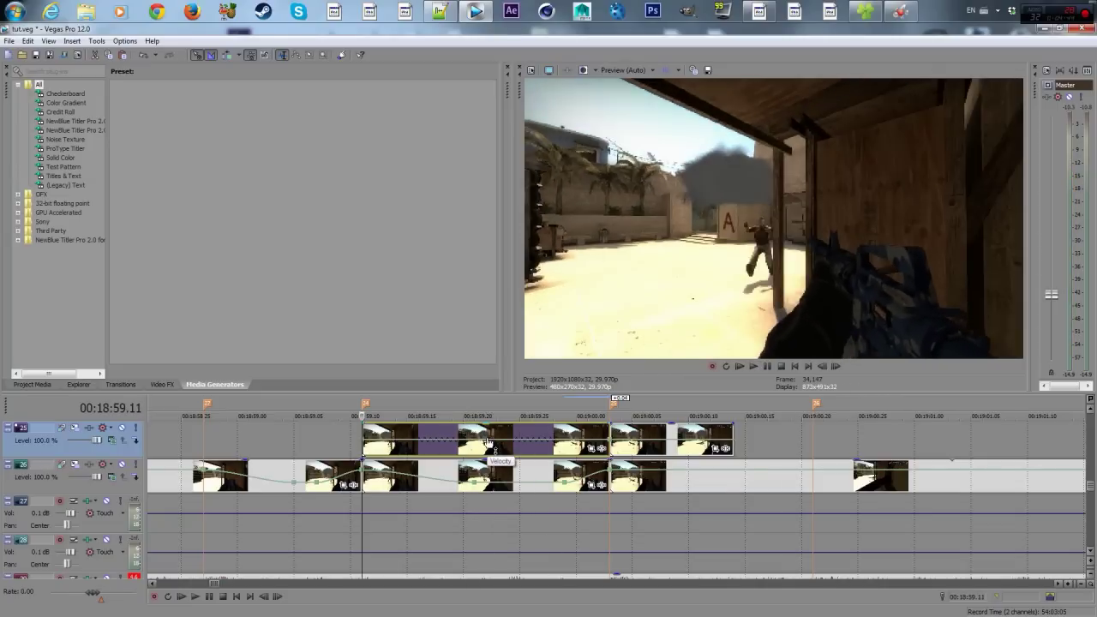
pyautogui.press('space')
pyautogui.press('space')
pyautogui.press('space')
pyautogui.press('space')
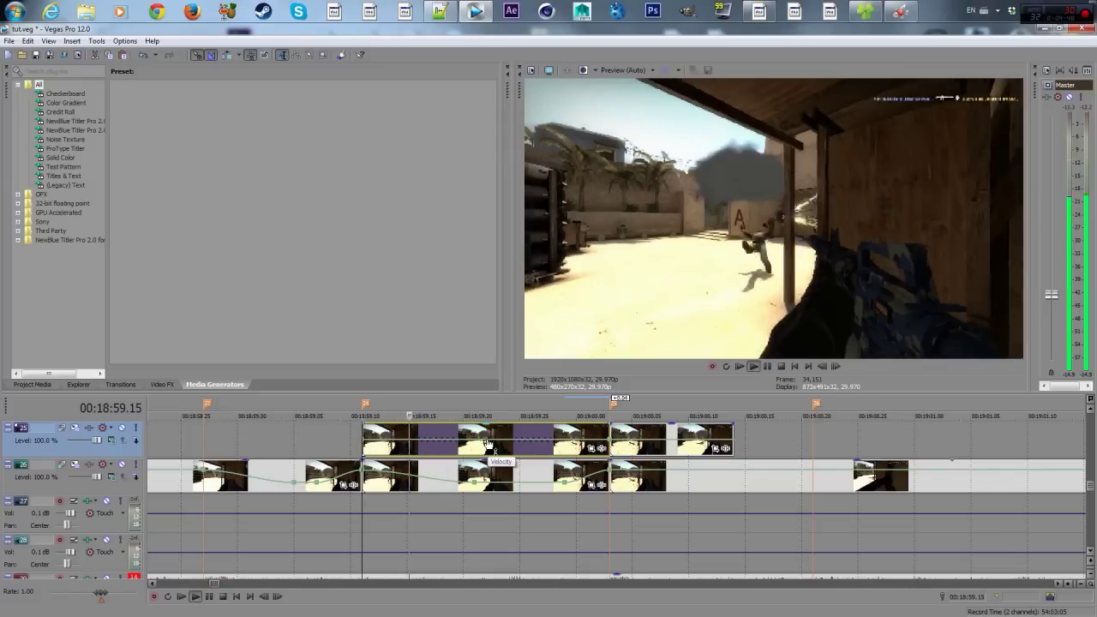
pyautogui.press('space')
pyautogui.press('space')
pyautogui.press('space')
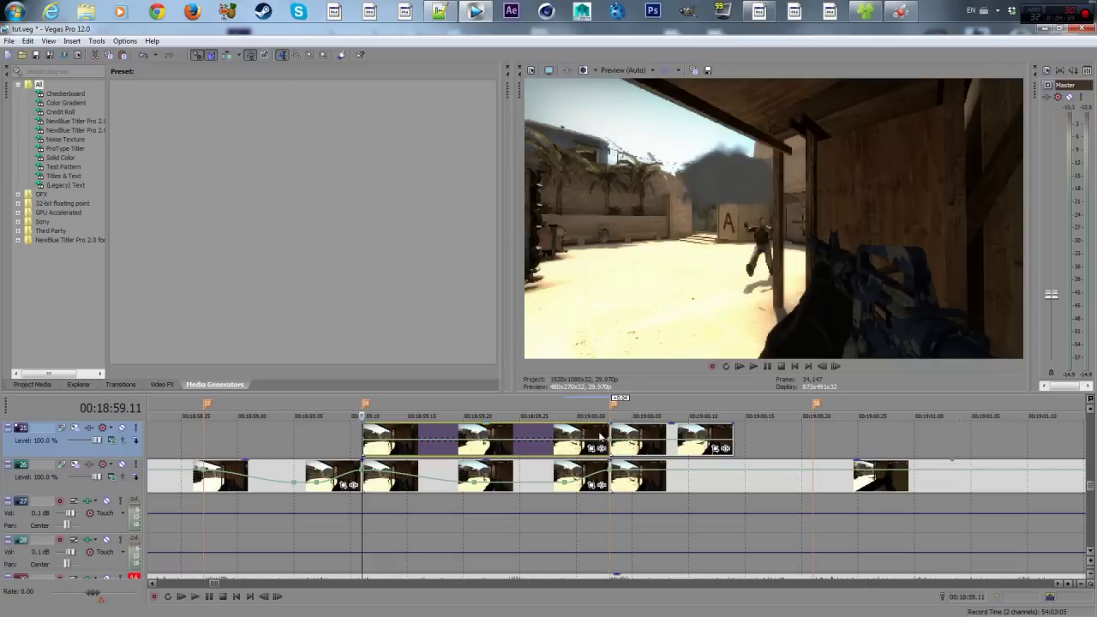
# - Delete the time-stretched comparison copy from the upper video track
pyautogui.scroll(-4, 568, 441)
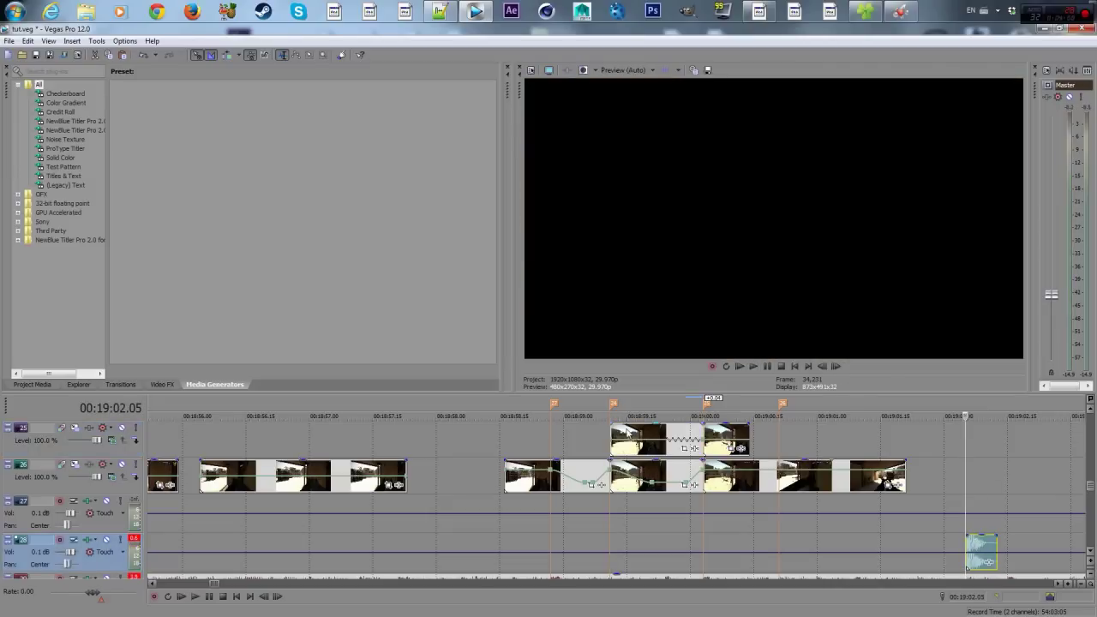
pyautogui.click(616, 441)
pyautogui.scroll(2, 614, 441)
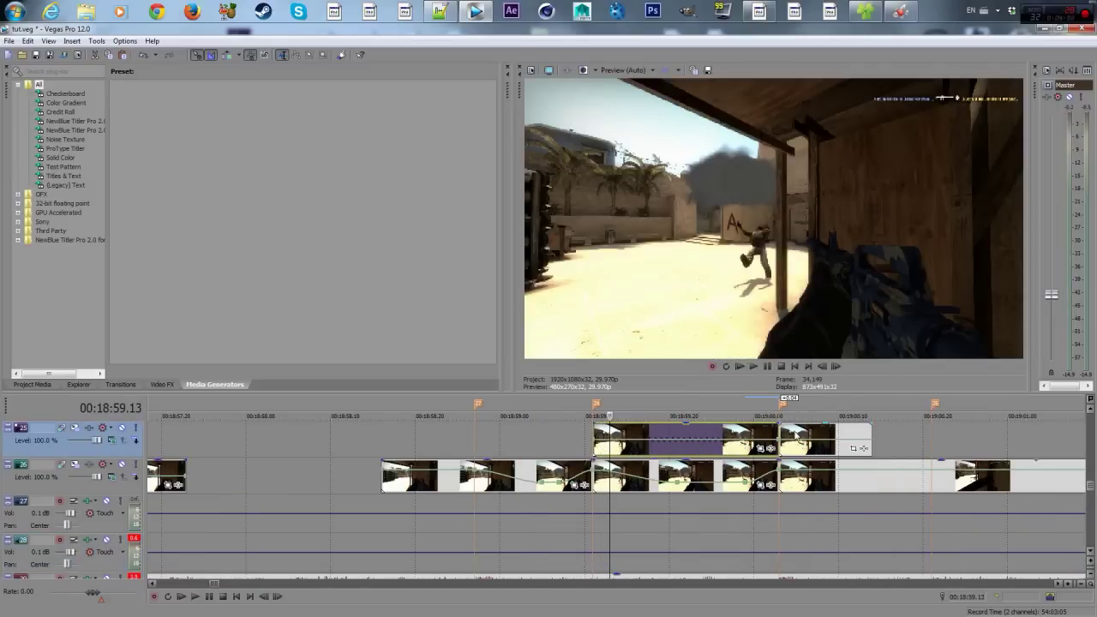
pyautogui.press('Delete')
pyautogui.scroll(-1, 712, 470)
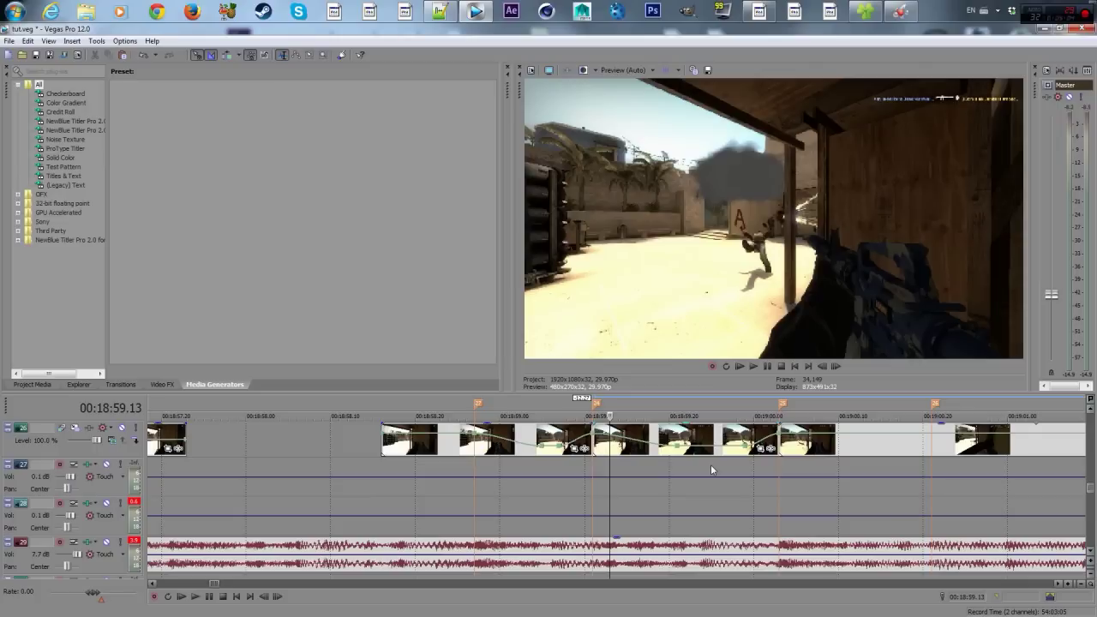
# - Ease the velocity of the part after the second kill down to 31 % at 00:19:00.11
pyautogui.click(711, 437)
pyautogui.scroll(1, 503, 449)
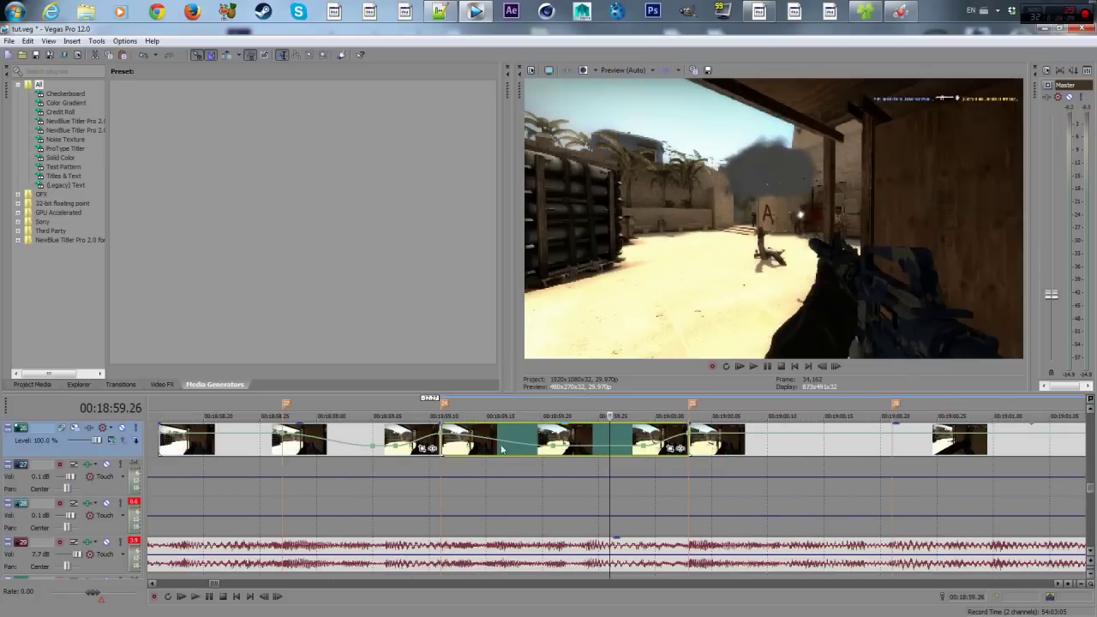
pyautogui.click(437, 442)
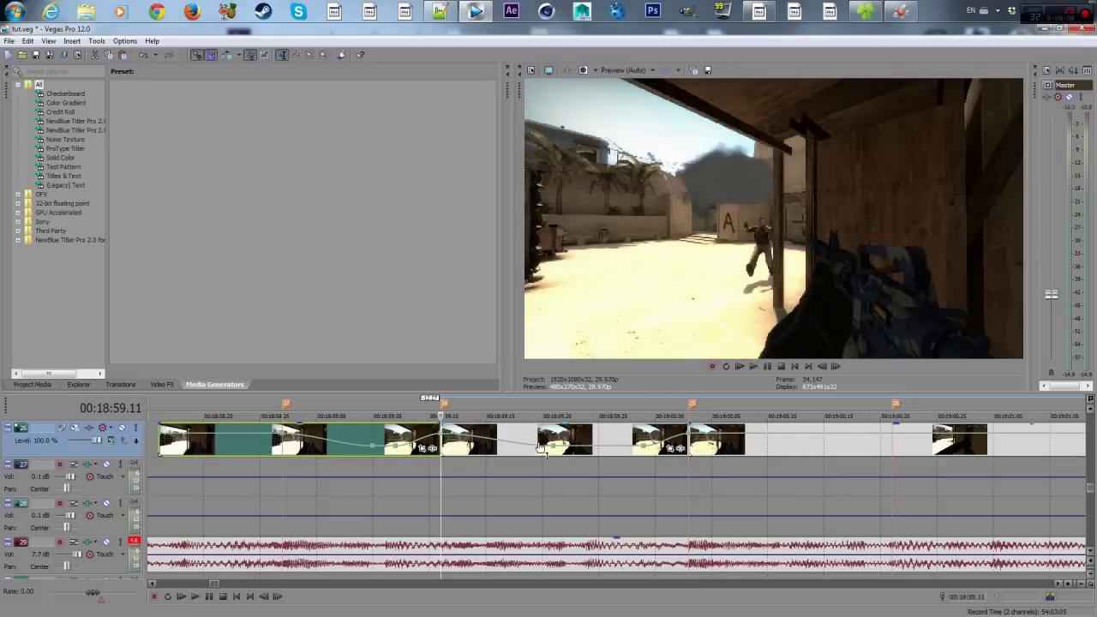
pyautogui.click(686, 445)
pyautogui.hscroll(1, 665, 444)
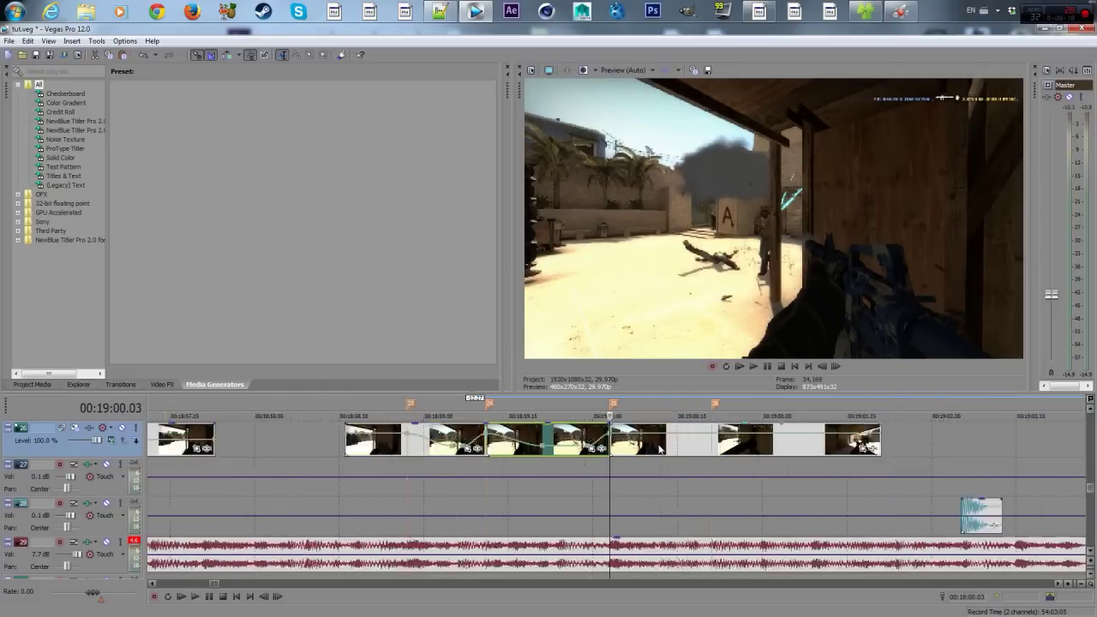
pyautogui.press('space')
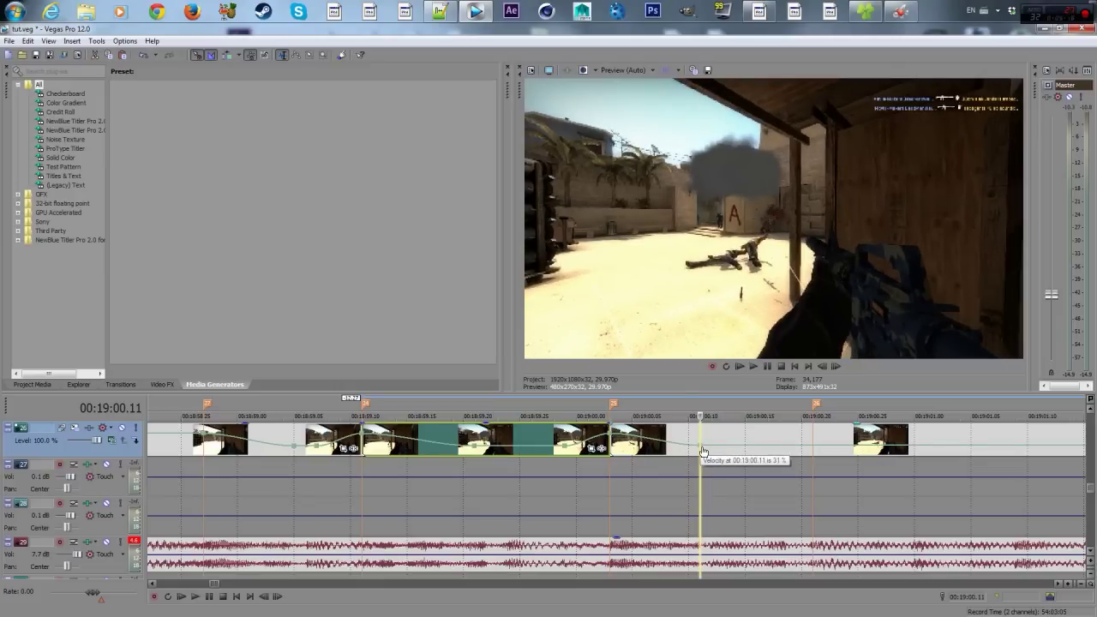
pyautogui.scroll(2, 710, 447)
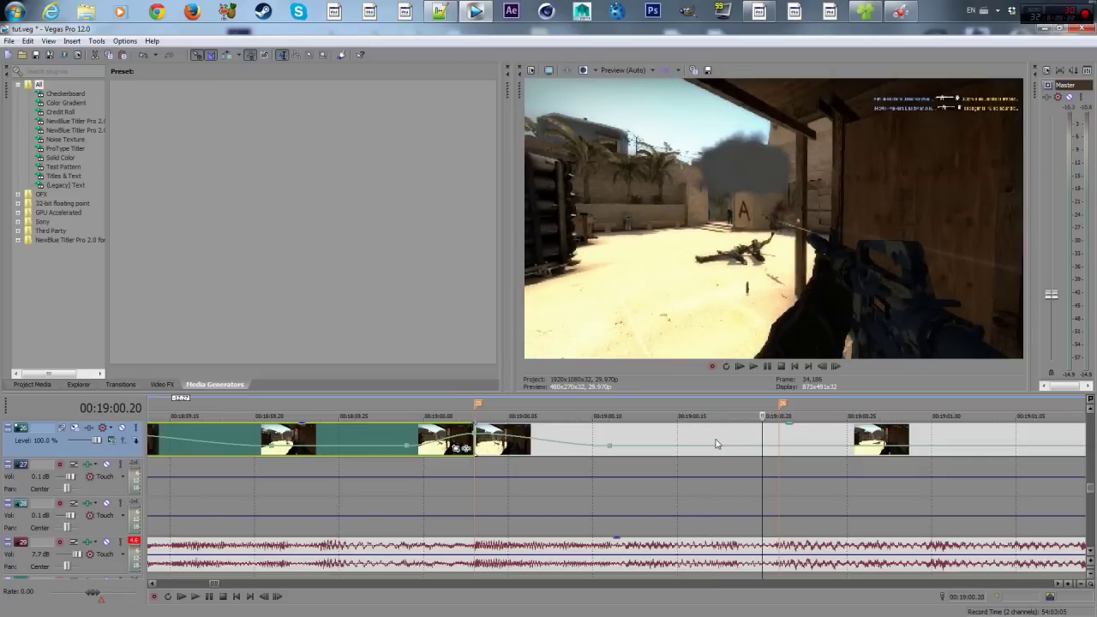
# - Add velocity points at about 00:19:00.17 and at the 00:19:00.21 marker, raising the speed smoothly towards the marker
pyautogui.scroll(-2, 574, 452)
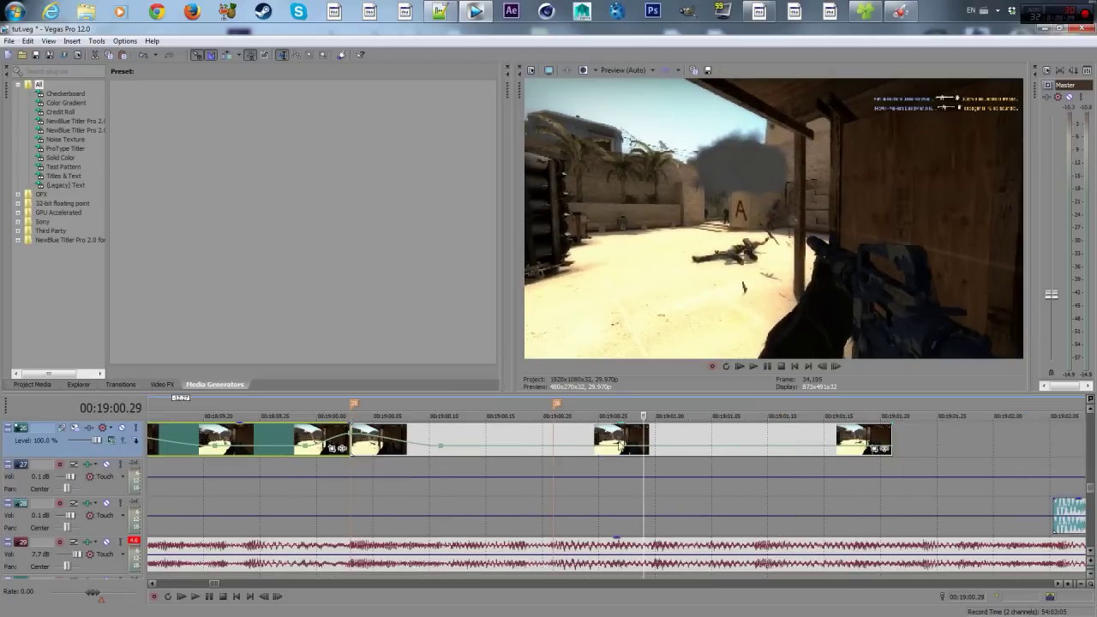
pyautogui.press('Left')
pyautogui.press('Left')
pyautogui.press('Left')
pyautogui.press('Left')
pyautogui.press('Left')
pyautogui.press('Left')
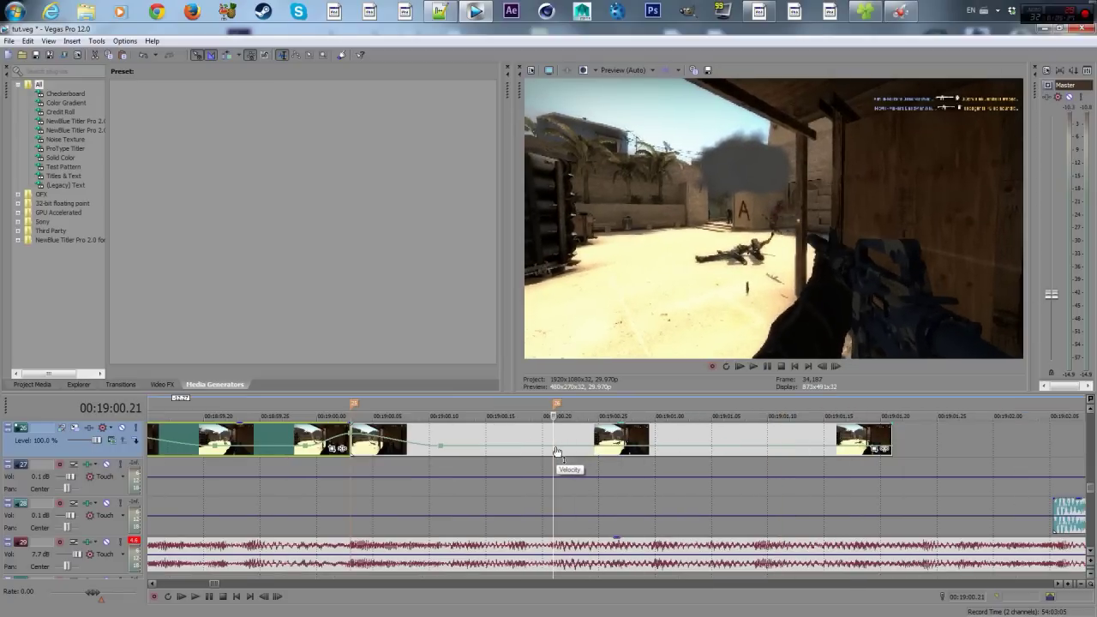
pyautogui.moveTo(556, 450); pyautogui.dragTo(508, 452)
pyautogui.press('Left')
pyautogui.press('Left')
pyautogui.press('Left')
pyautogui.press('Left')
pyautogui.press('Right')
pyautogui.press('Right')
pyautogui.press('Right')
pyautogui.press('Right')
pyautogui.click(556, 446)
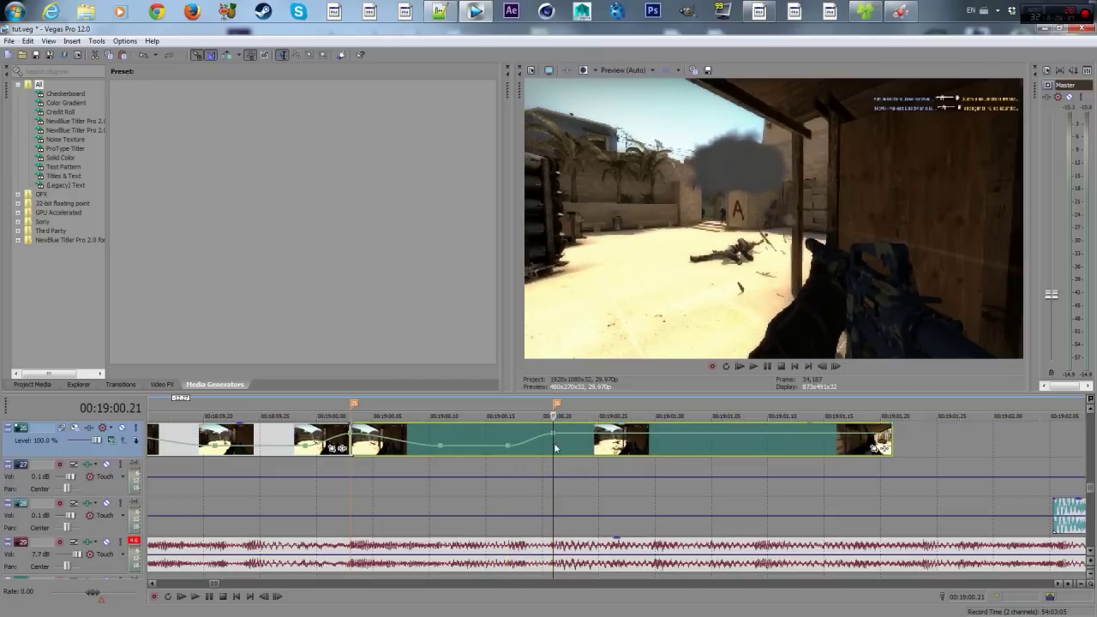
# - Split the clip at the 00:19:00.21 marker and again at the third kill at 00:19:00.29
pyautogui.press('s')
pyautogui.press('space')
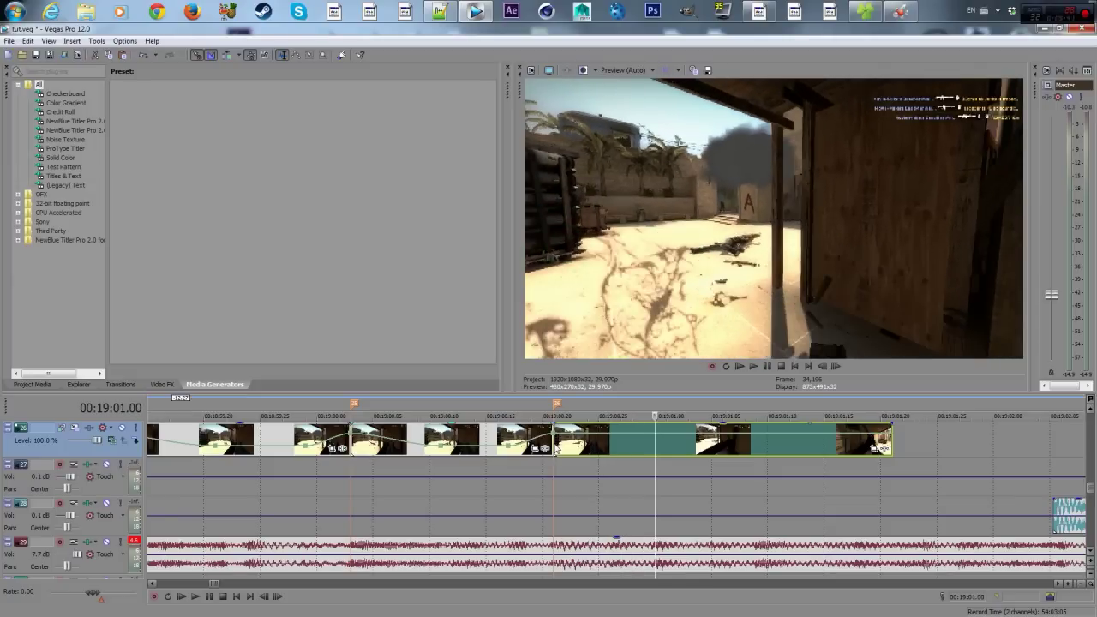
pyautogui.press('s')
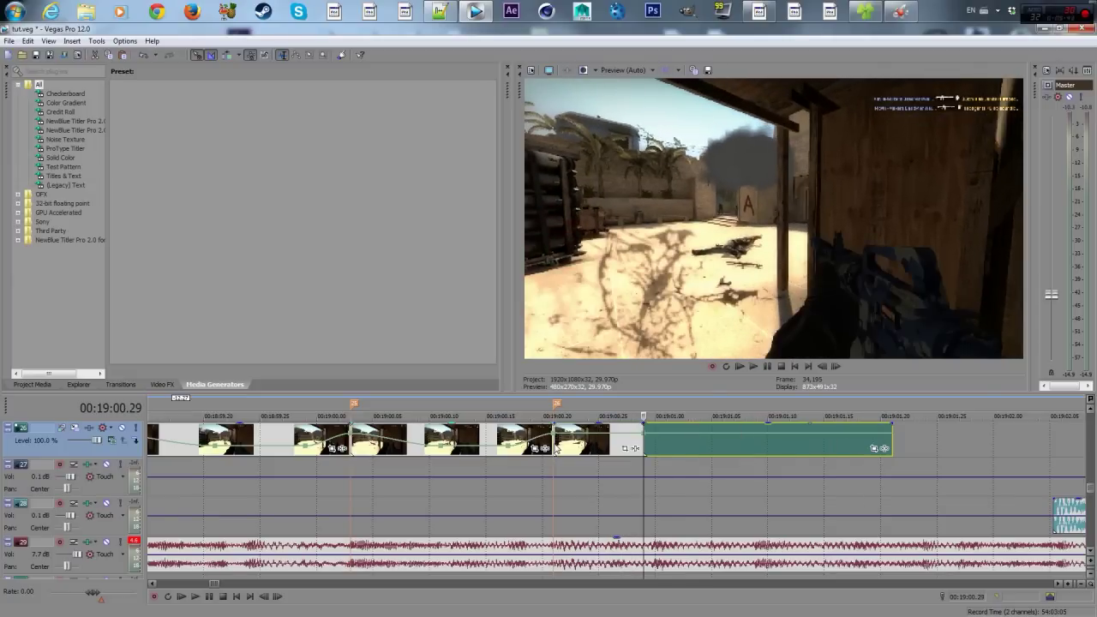
# - Replace the piece between the splits with the third-kill part, starting at the 00:19:00.21 marker, and ease its velocity down
pyautogui.click(557, 448)
pyautogui.press('Delete')
pyautogui.moveTo(666, 447); pyautogui.dragTo(577, 446)
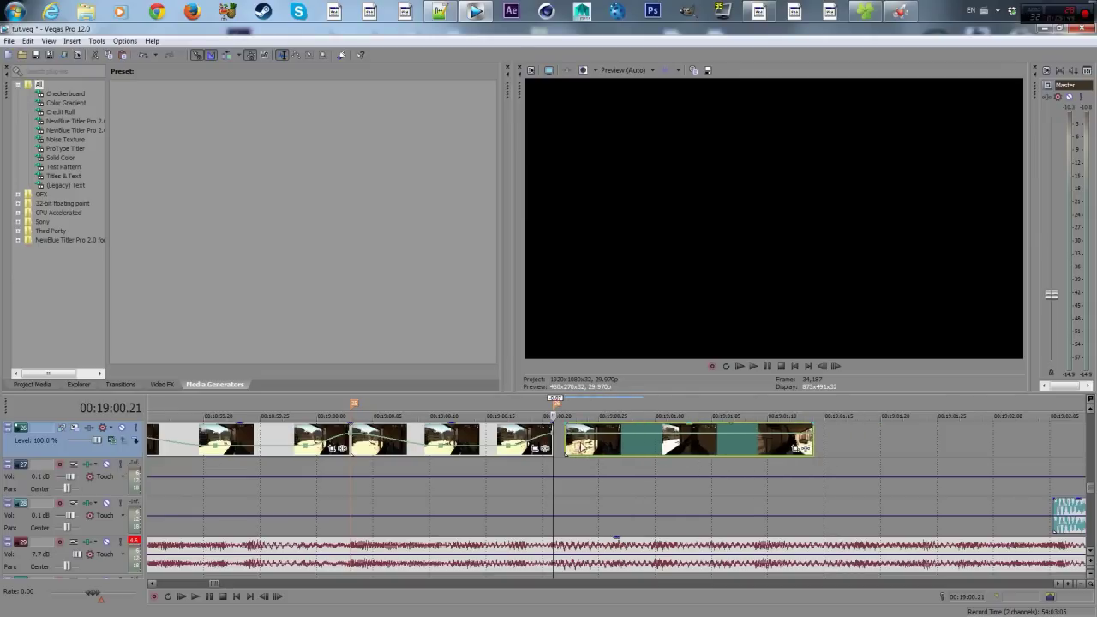
pyautogui.press('space')
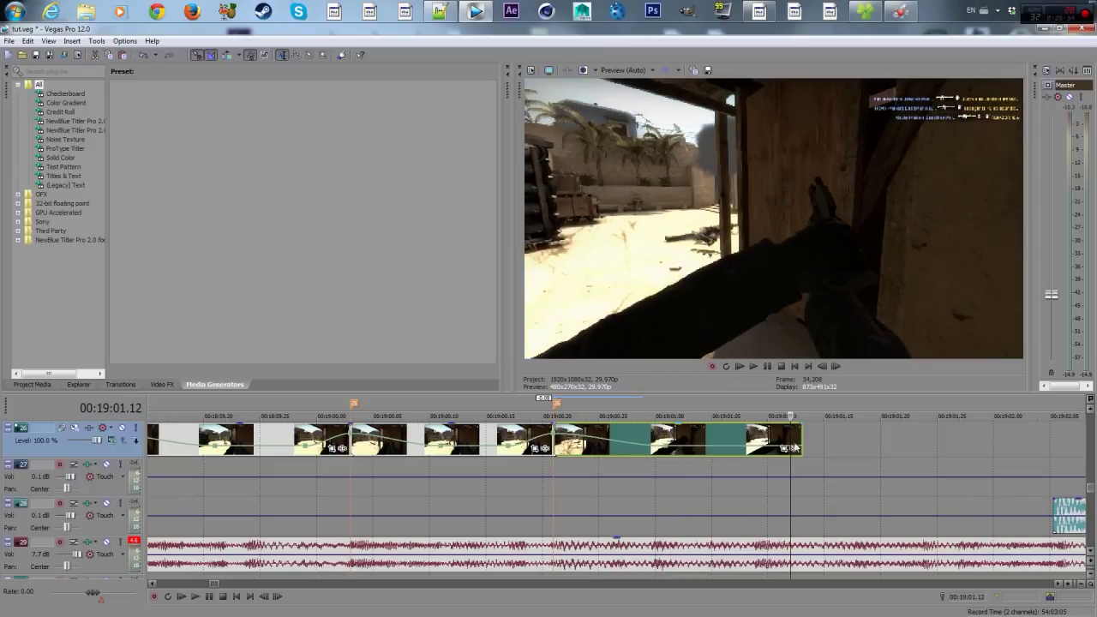
# - Play the synced sequence from 00:18:58.16 to review how the kills match the music
pyautogui.scroll(-2, 751, 457)
pyautogui.scroll(-2, 751, 457)
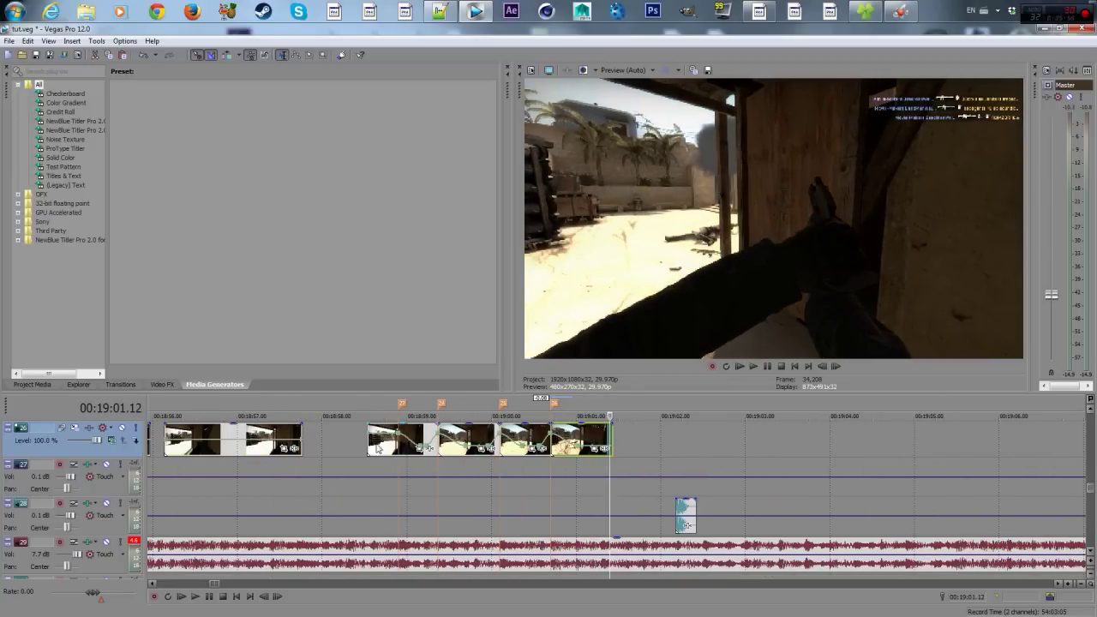
pyautogui.click(371, 442)
pyautogui.scroll(2, 412, 444)
pyautogui.press('space')
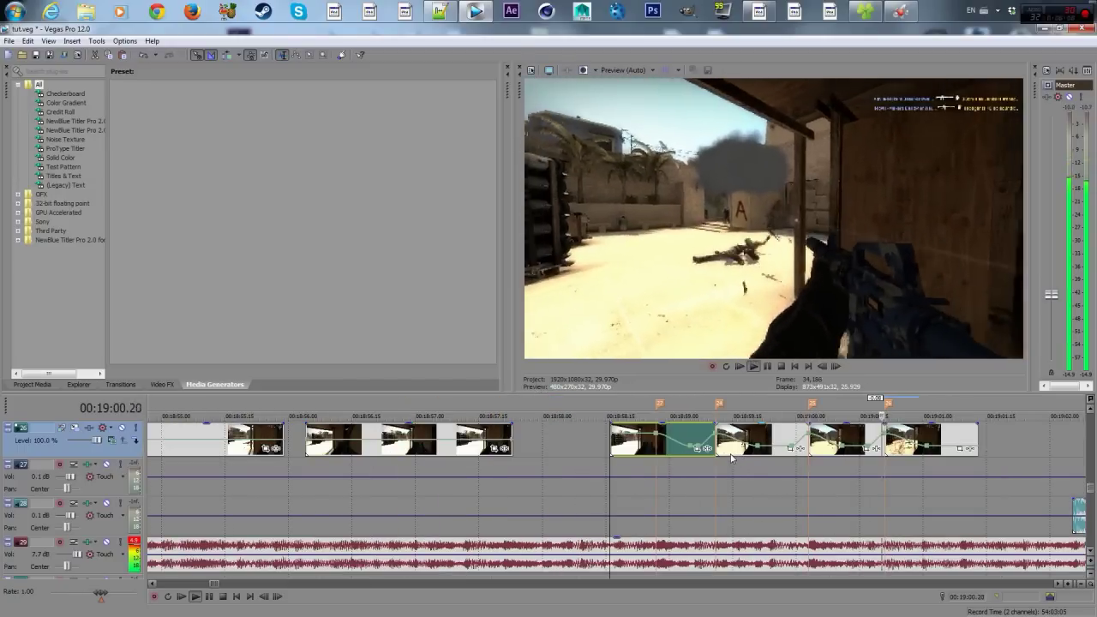
pyautogui.press('space')
pyautogui.press('space')
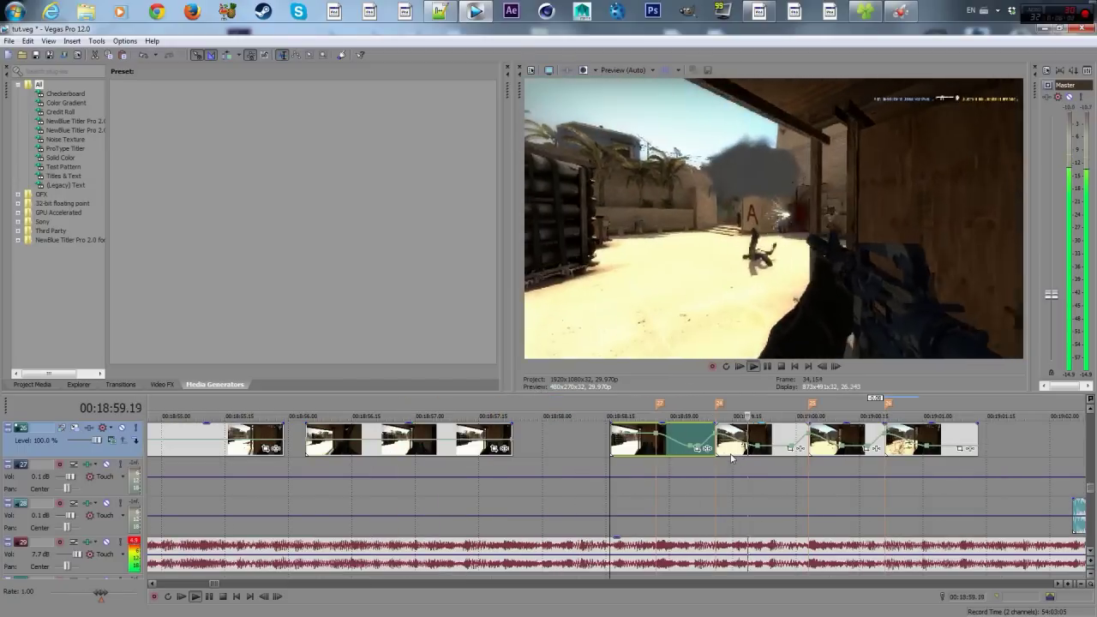
pyautogui.press('space')
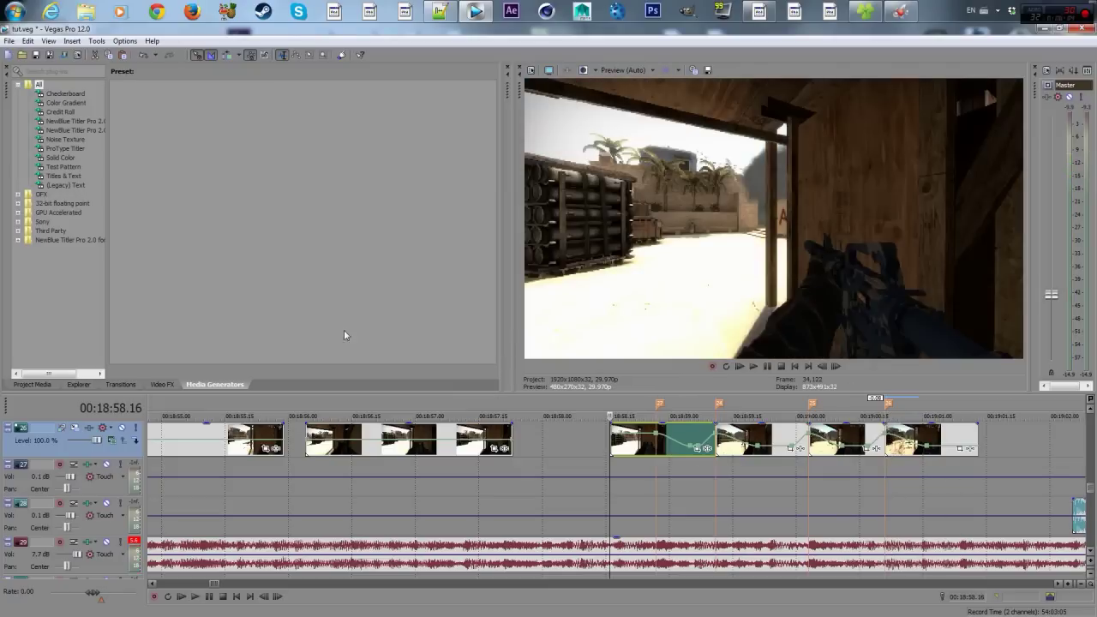
# - Save the project
pyautogui.click(8, 40)
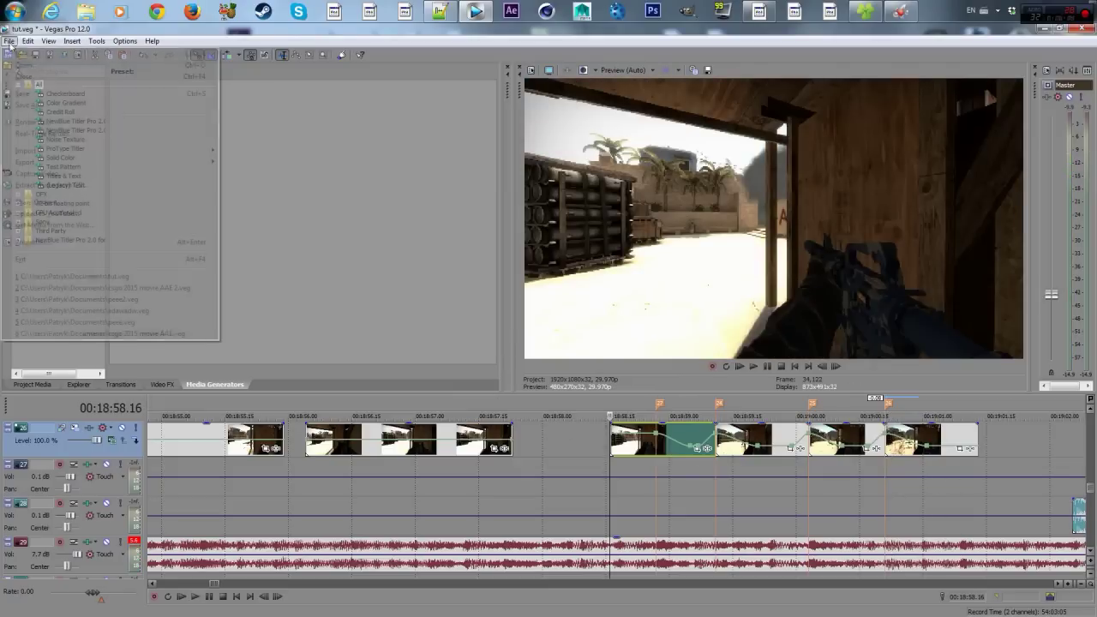
pyautogui.click(22, 94)
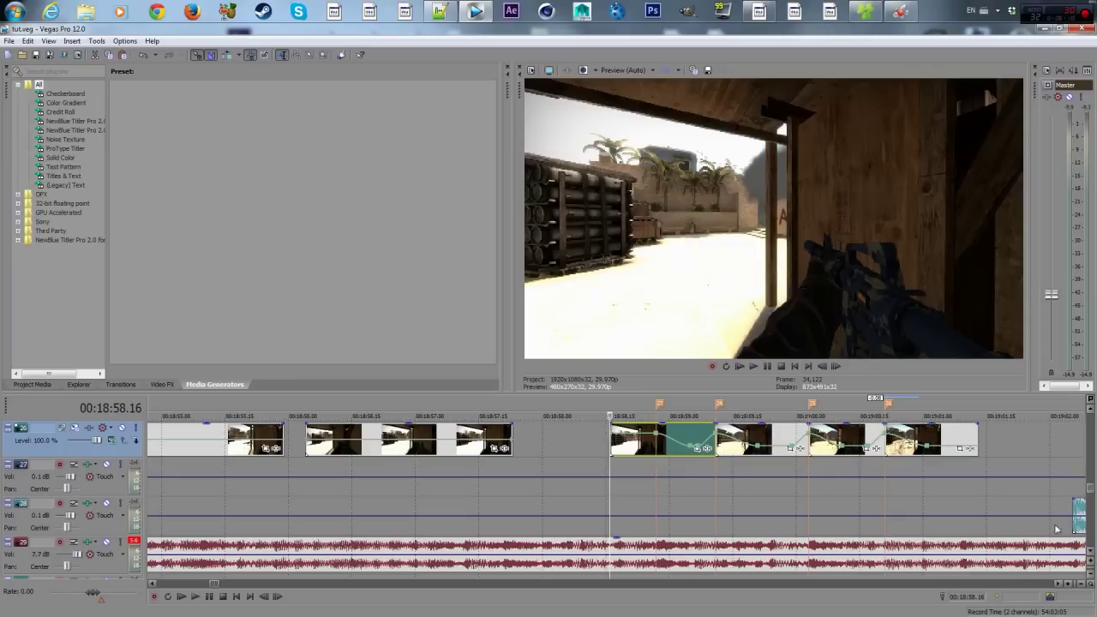
# - Move the gunshot sound to the start of the kill sequence at 00:18:58.16, and from there to the first-kill marker
pyautogui.moveTo(1079, 511); pyautogui.dragTo(617, 508)
pyautogui.press('Right')
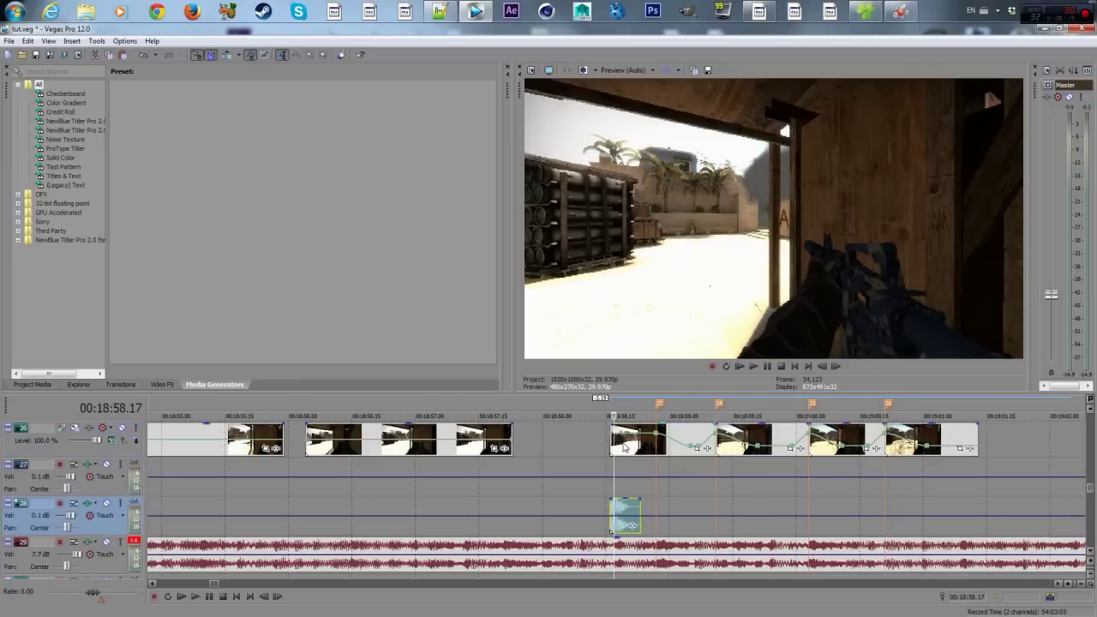
pyautogui.click(624, 445)
pyautogui.click(633, 512)
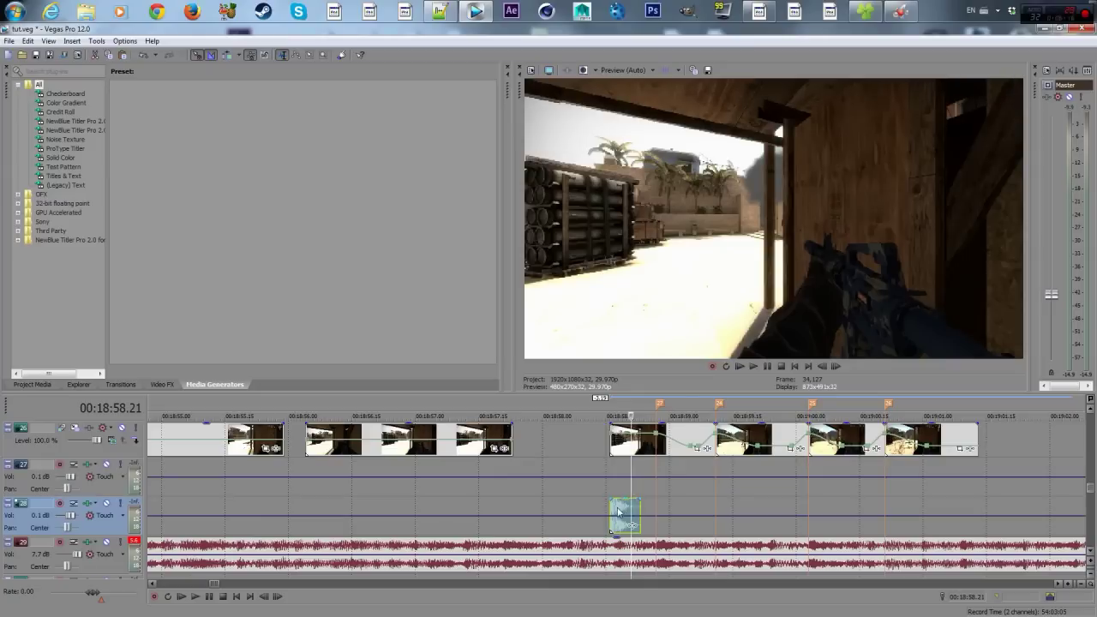
pyautogui.click(612, 507)
pyautogui.moveTo(622, 512); pyautogui.dragTo(739, 512)
pyautogui.scroll(-5, 655, 509)
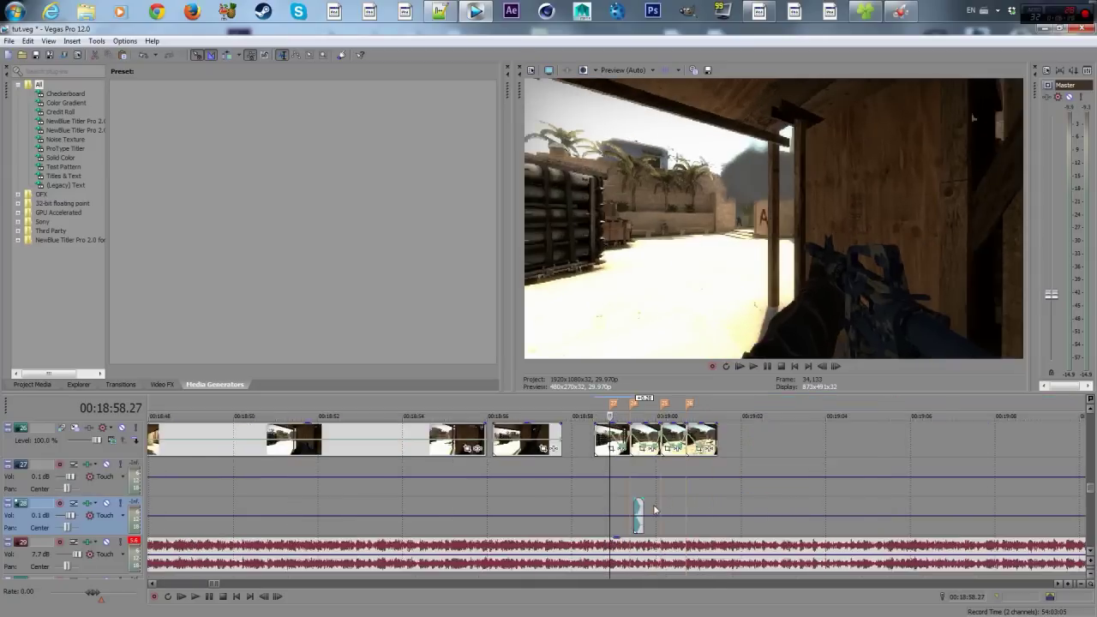
# - Play the section and try the gunshot sound at about 00:18:59.20
pyautogui.scroll(5, 654, 510)
pyautogui.press('space')
pyautogui.press('space')
pyautogui.moveTo(722, 519); pyautogui.dragTo(755, 514)
pyautogui.click(688, 506)
pyautogui.scroll(2, 679, 502)
pyautogui.press('Right')
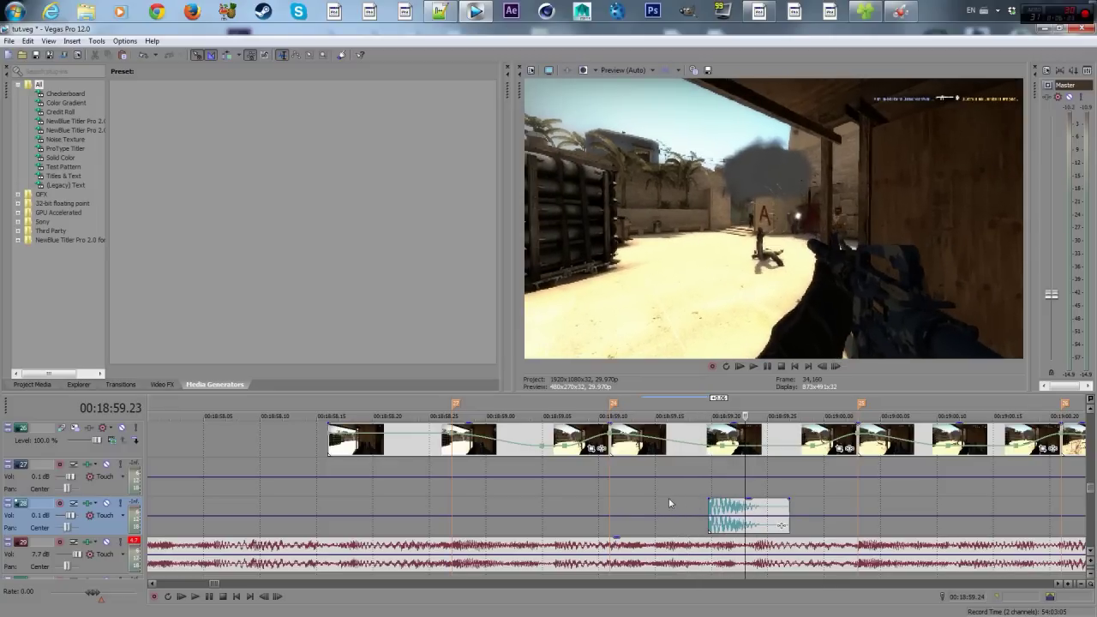
# - Align the gunshot sound with the first-kill marker at 00:18:59.11 and find the next shot
pyautogui.click(614, 504)
pyautogui.moveTo(726, 515); pyautogui.dragTo(633, 510)
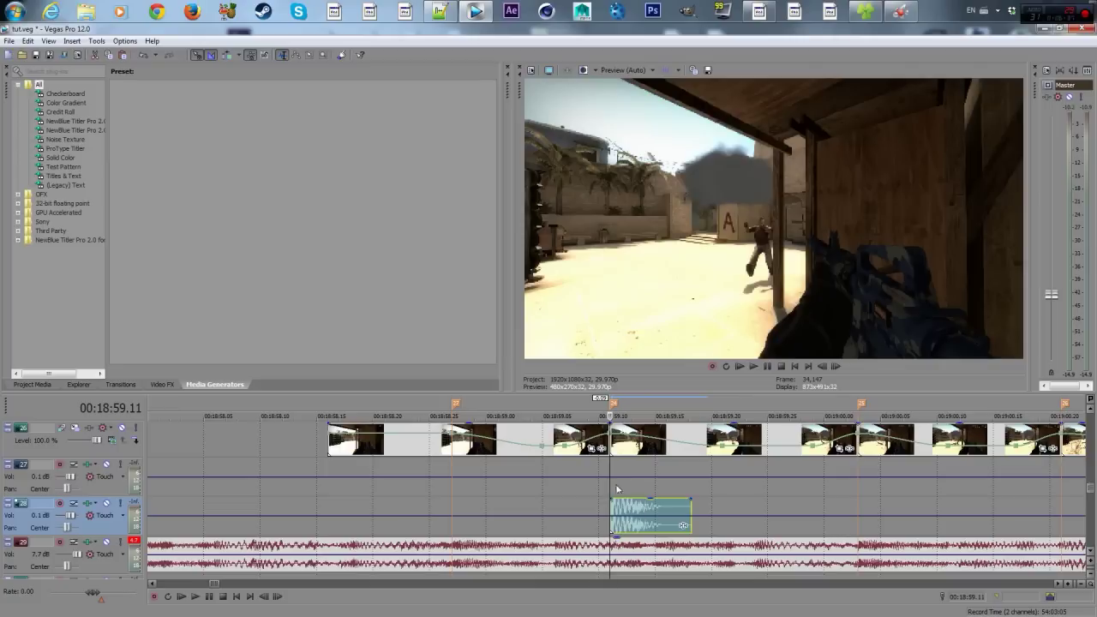
pyautogui.press('space')
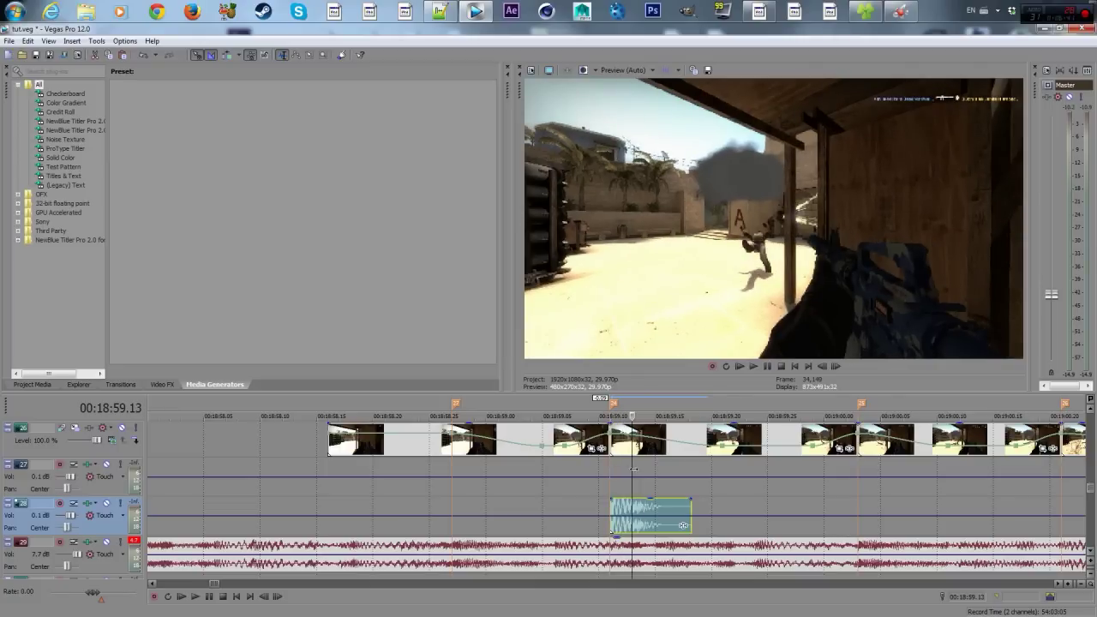
# - Paste gunshot copies at 00:18:59.13 on track 27 and 00:18:59.15 on track 28, trimming the first sound at 00:18:59.15
pyautogui.click(634, 469)
pyautogui.hotkey('ctrl', 'v')
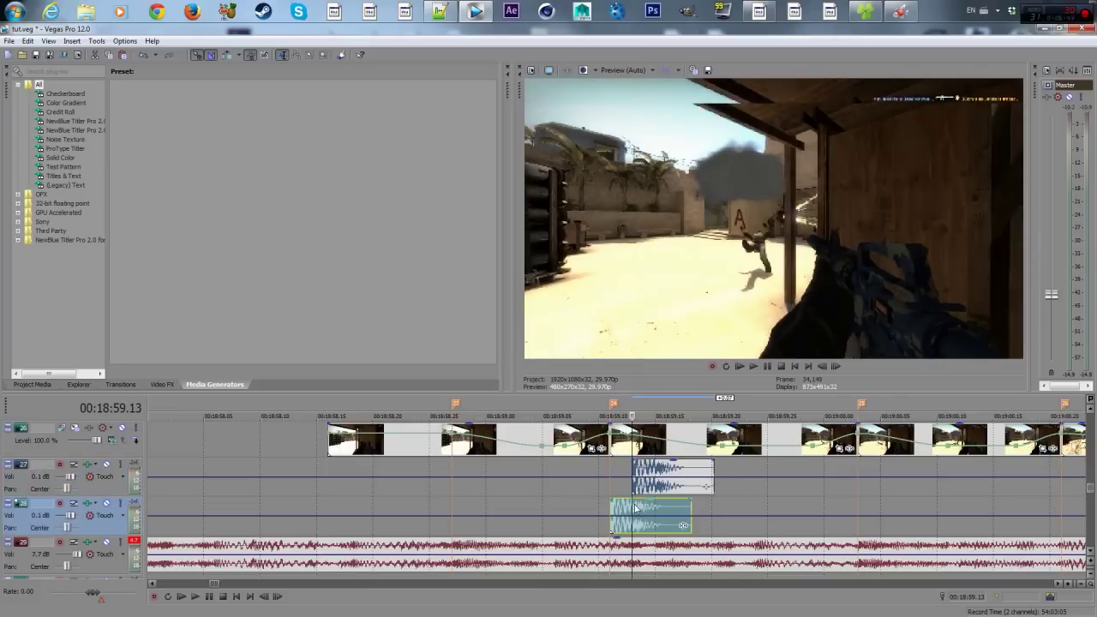
pyautogui.press('Right')
pyautogui.press('Right')
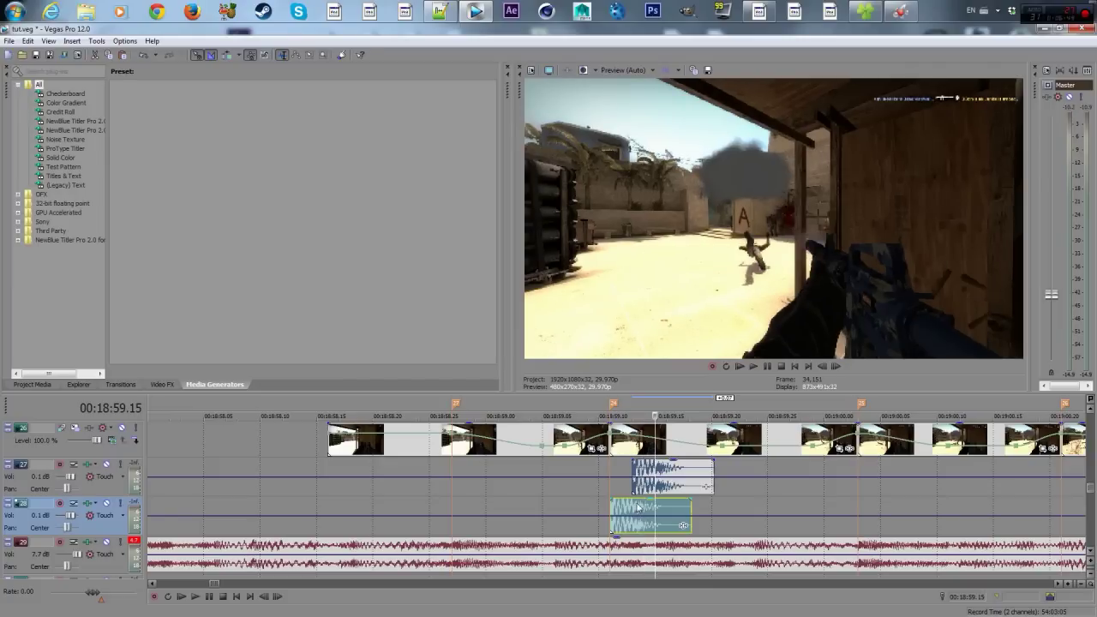
pyautogui.moveTo(690, 524); pyautogui.dragTo(735, 525)
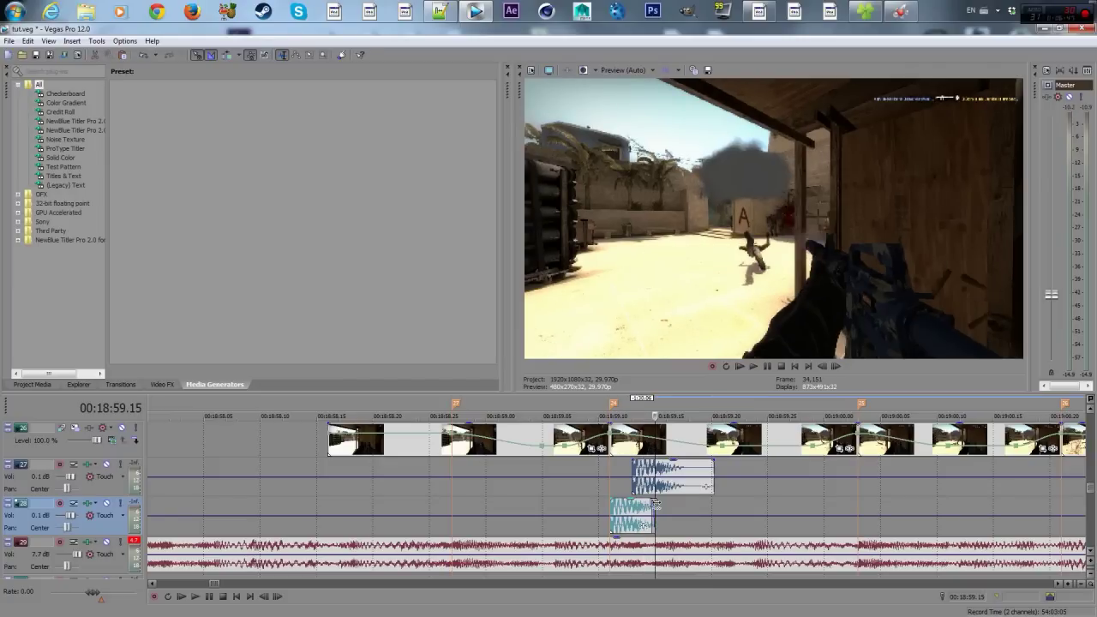
# - Step through the frames to the next shot and paste a gunshot copy on track 27 at 00:18:59.21
pyautogui.click(657, 474)
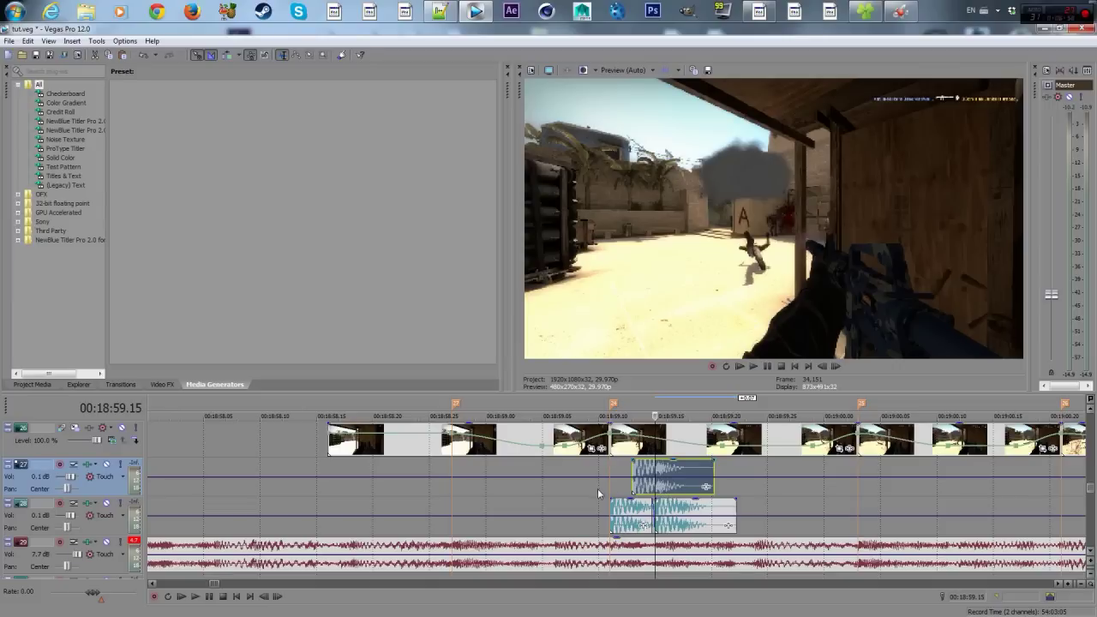
pyautogui.press('Right')
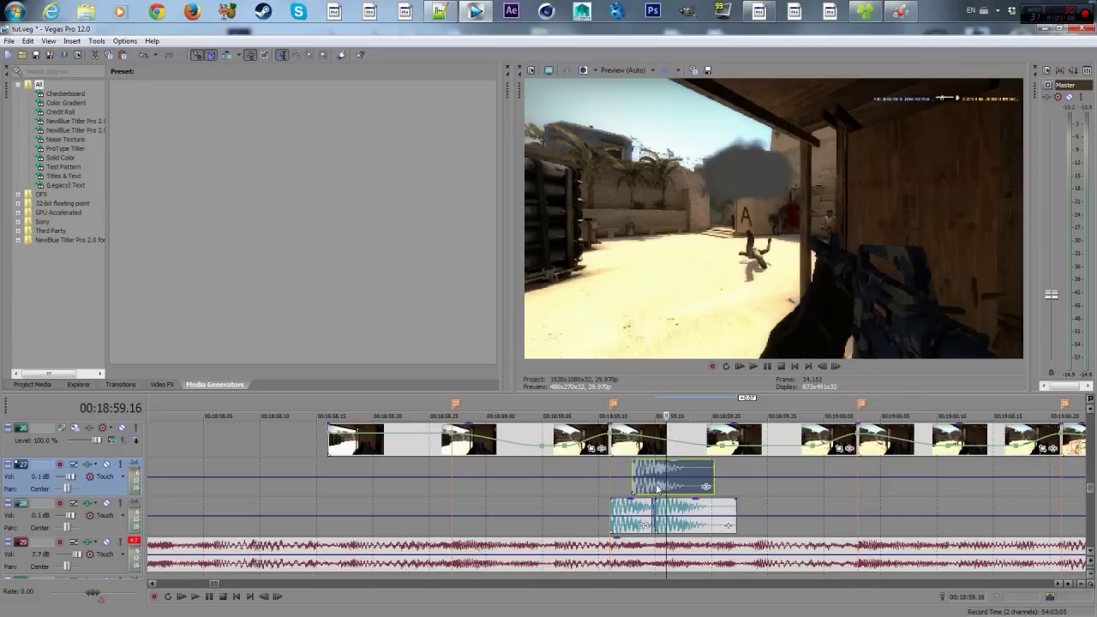
pyautogui.press('Right')
pyautogui.press('Right')
pyautogui.press('Right')
pyautogui.press('Right')
pyautogui.press('Right')
pyautogui.press('Right')
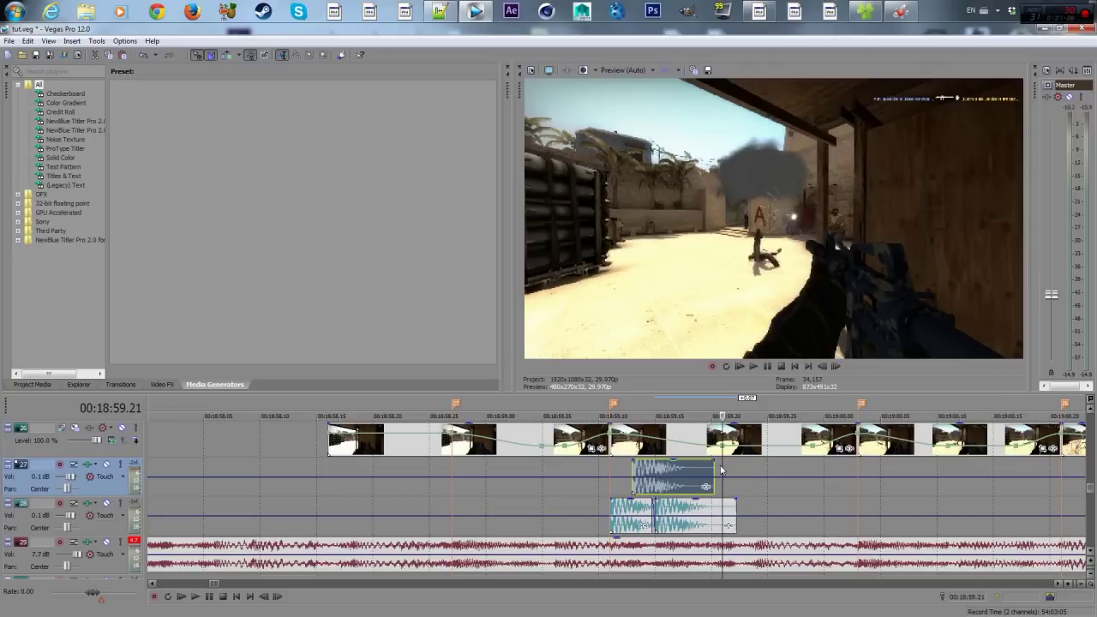
pyautogui.hotkey('ctrl', 'v')
# - Step through the frames to the next shot and paste a gunshot copy on track 28 at 00:18:59.28
pyautogui.click(725, 510)
pyautogui.press('Right')
pyautogui.press('Right')
pyautogui.press('Right')
pyautogui.press('Right')
pyautogui.press('Right')
pyautogui.press('Right')
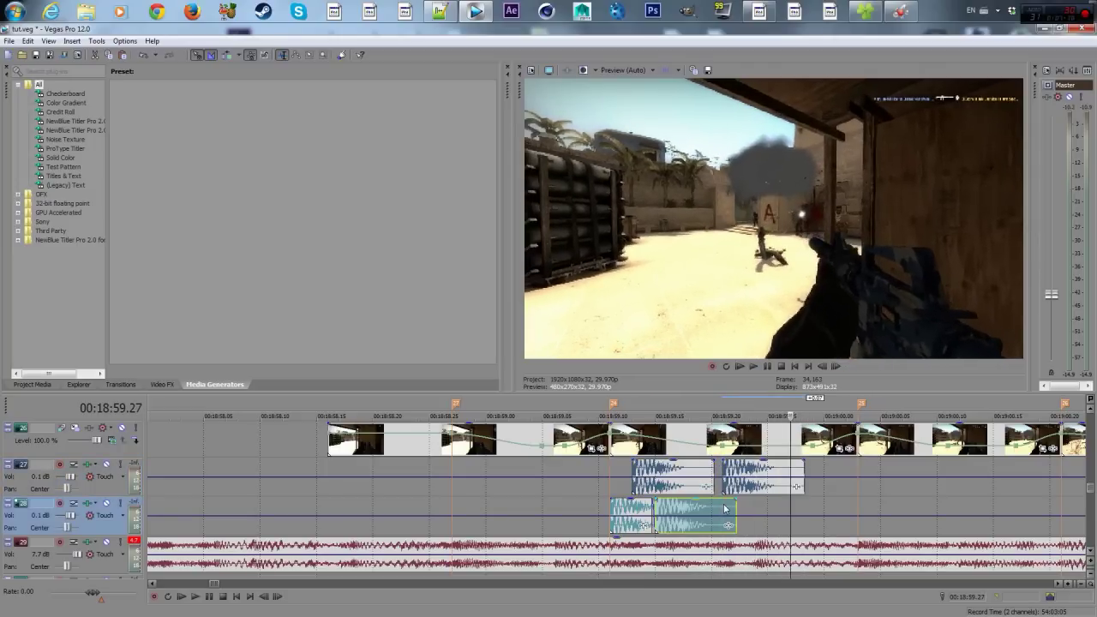
pyautogui.press('Right')
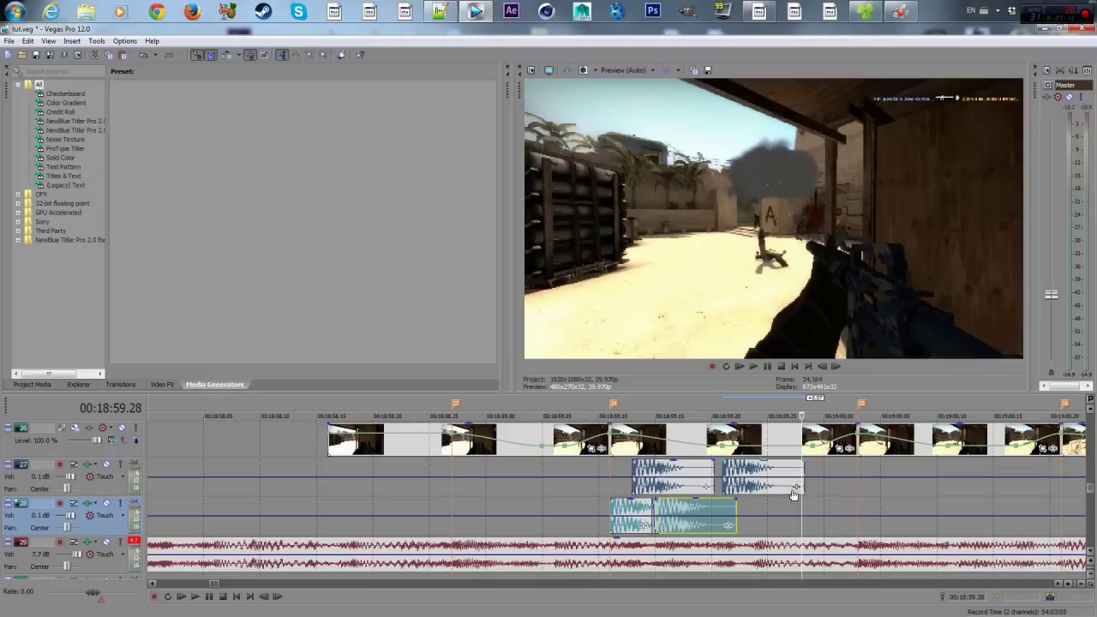
pyautogui.hotkey('ctrl', 'v')
# - Paste a gunshot copy at the 00:19:00.03 kill marker and place it on track 27
pyautogui.press('Right')
pyautogui.press('Right')
pyautogui.press('Right')
pyautogui.press('Right')
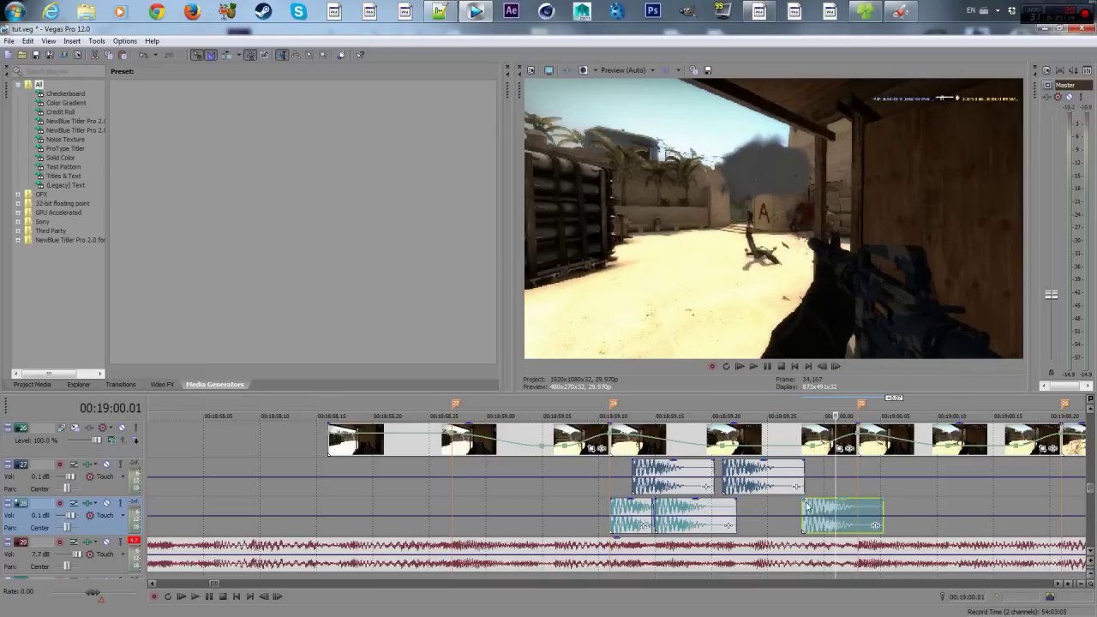
pyautogui.press('Right')
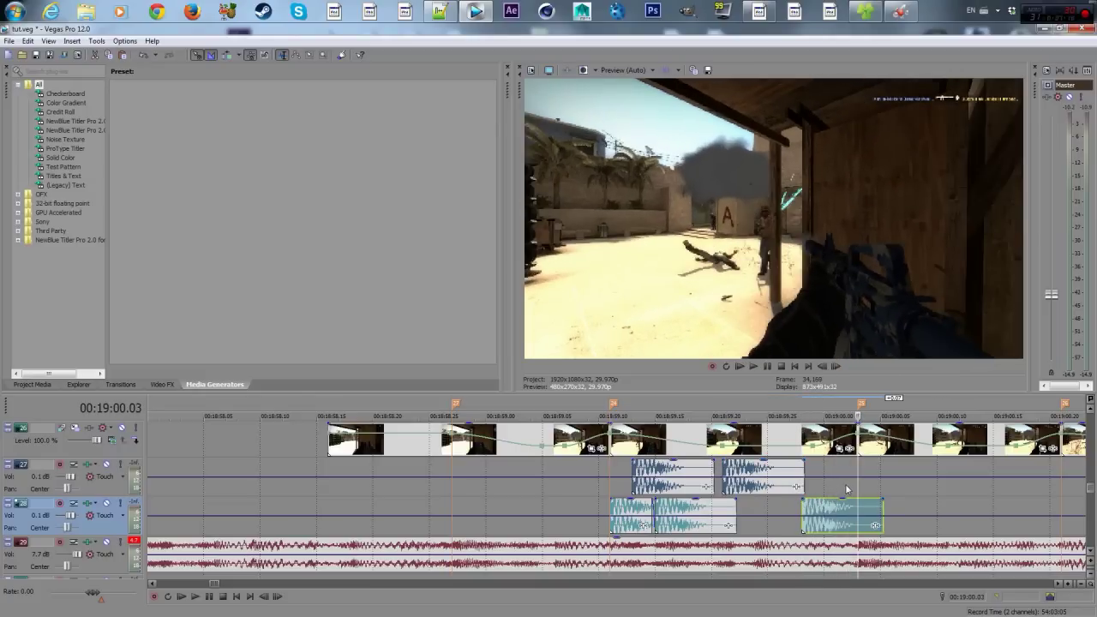
pyautogui.hotkey('ctrl', 'v')
pyautogui.moveTo(893, 509); pyautogui.dragTo(886, 483)
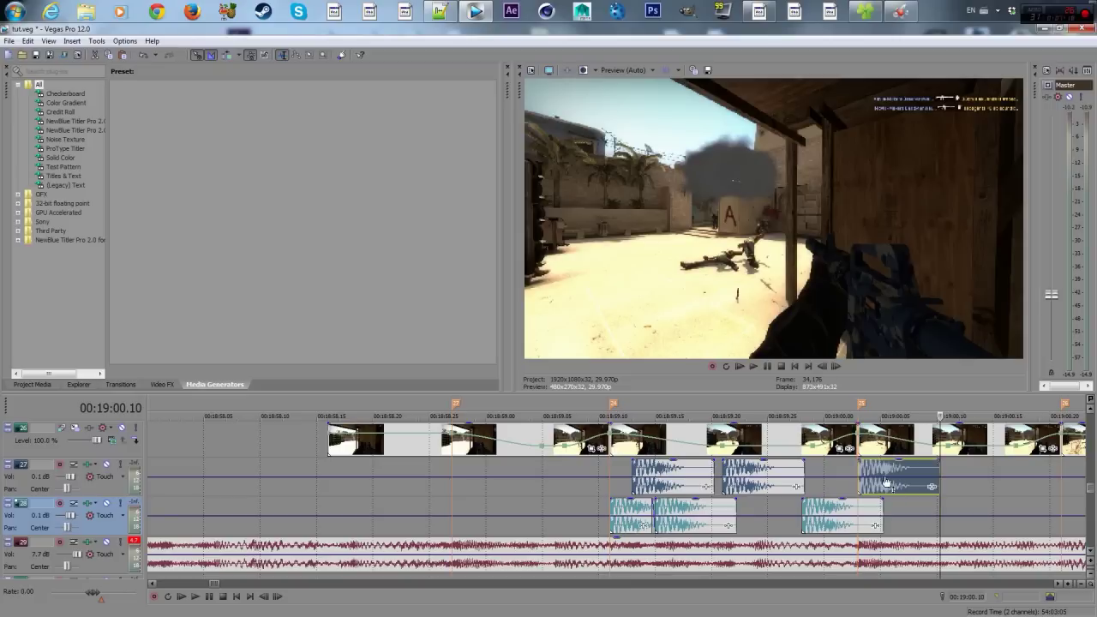
# - Paste a gunshot copy on track 28 for the shot at 00:19:00.05
pyautogui.click(859, 512)
pyautogui.press('Right')
pyautogui.press('Right')
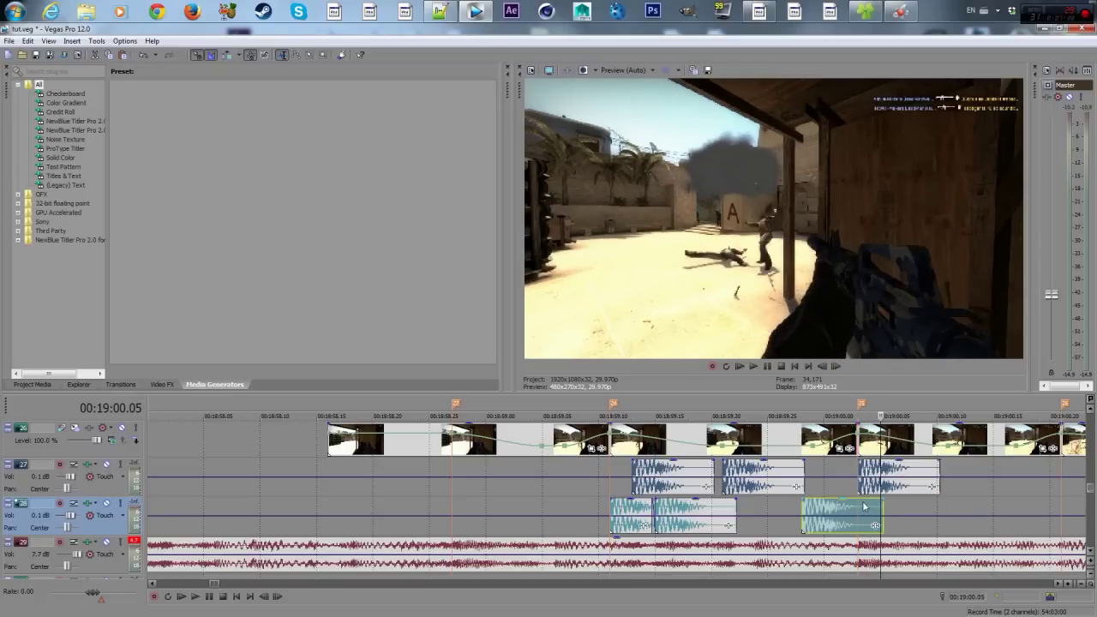
pyautogui.hotkey('ctrl', 'v')
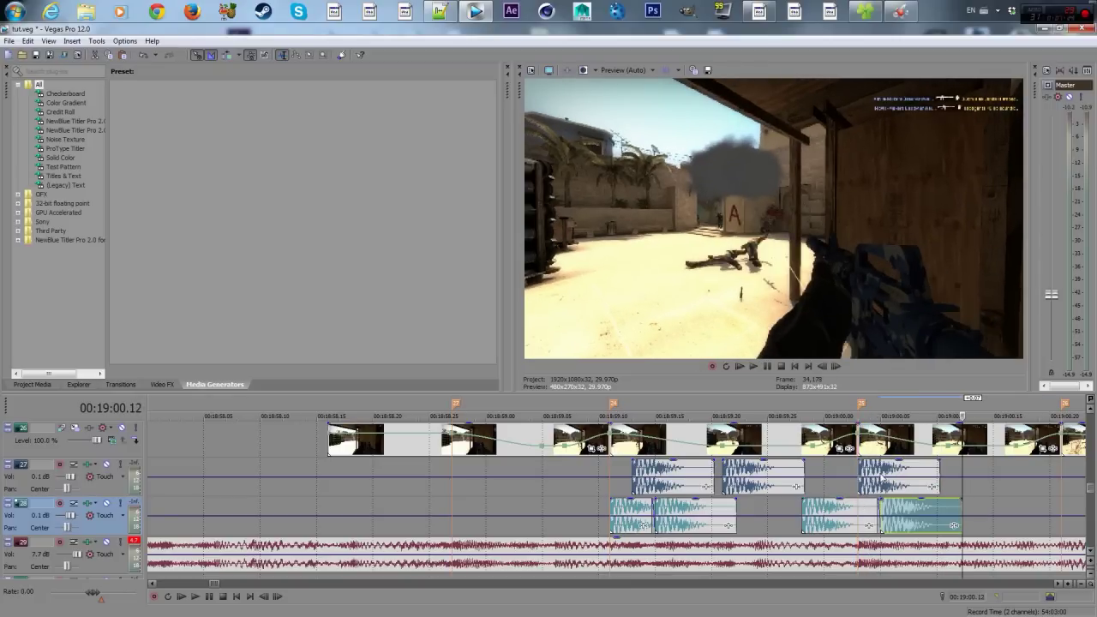
# - Advance to the next shot and paste a gunshot copy on track 27 at 00:19:00.08
pyautogui.click(881, 476)
pyautogui.press('Right')
pyautogui.press('Right')
pyautogui.press('Right')
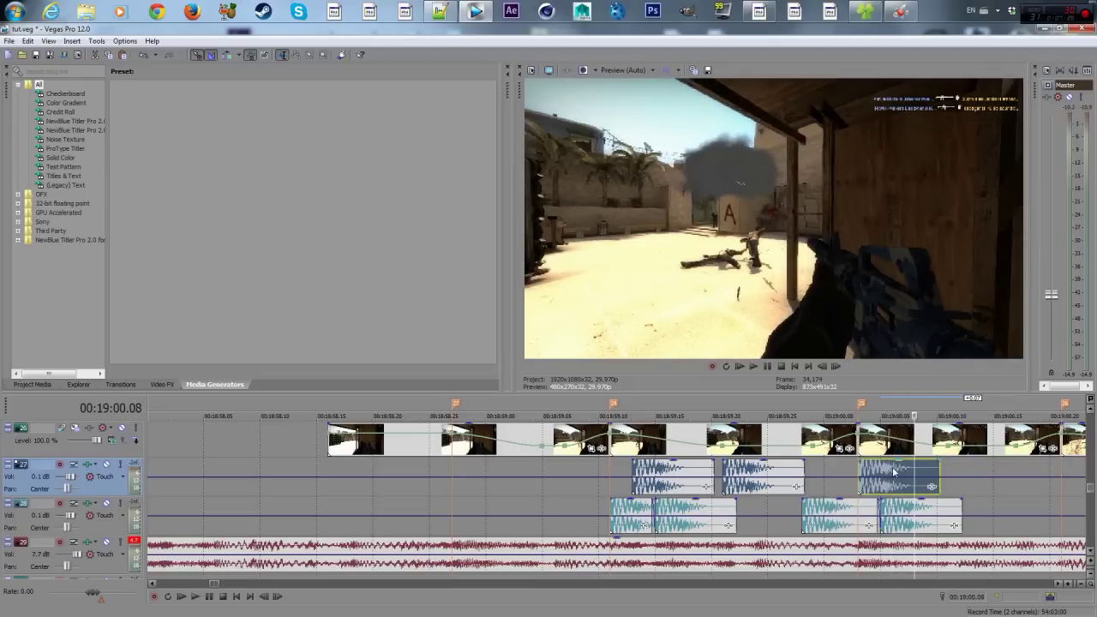
pyautogui.hotkey('ctrl', 'v')
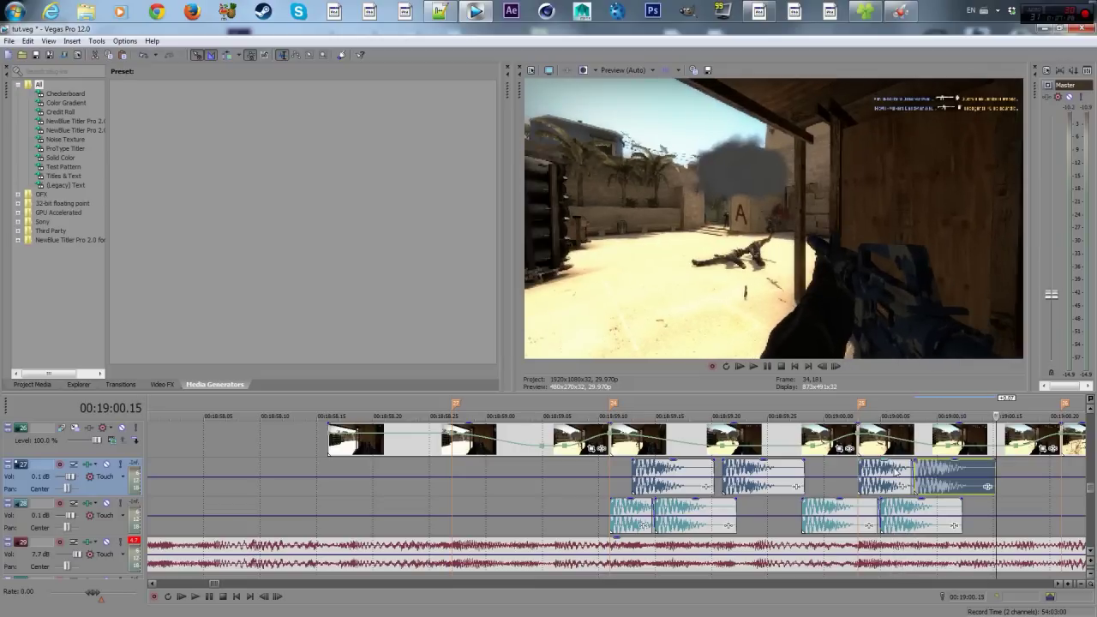
# - Check the frames between 00:19:00.08 and 00:19:00.11 for another shot
pyautogui.click(915, 506)
pyautogui.hscroll(3, 866, 507)
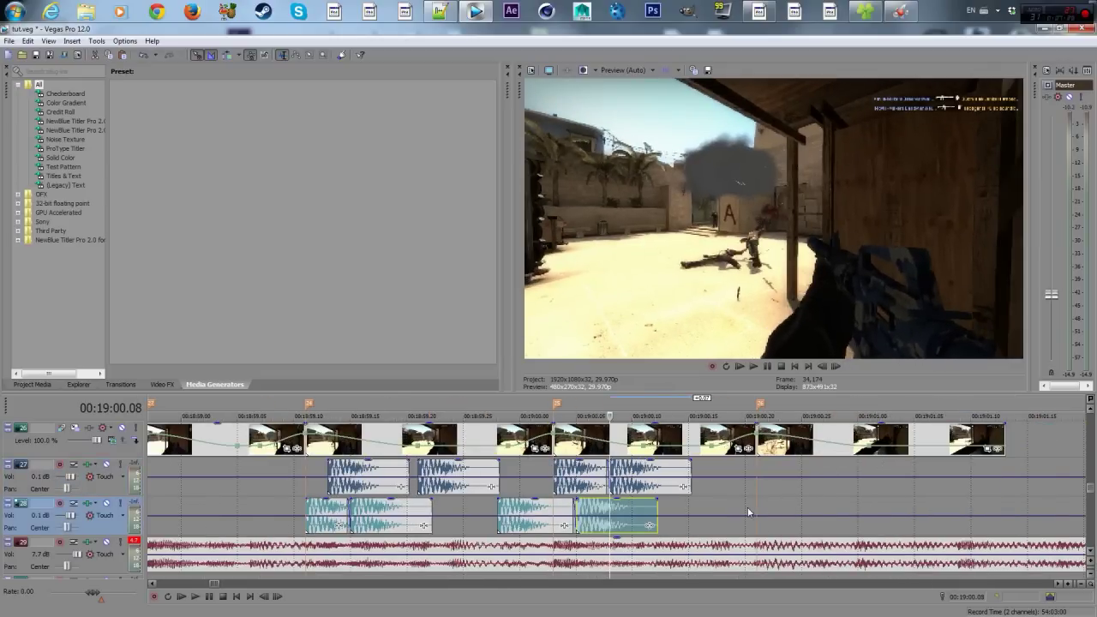
pyautogui.press('Right')
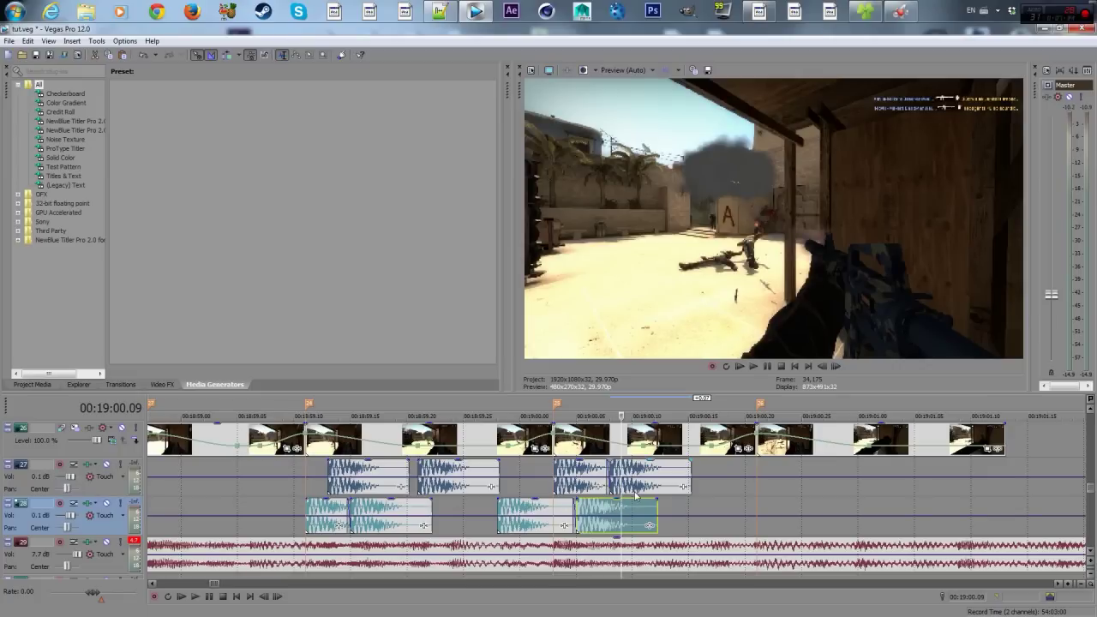
pyautogui.press('Right')
pyautogui.press('Right')
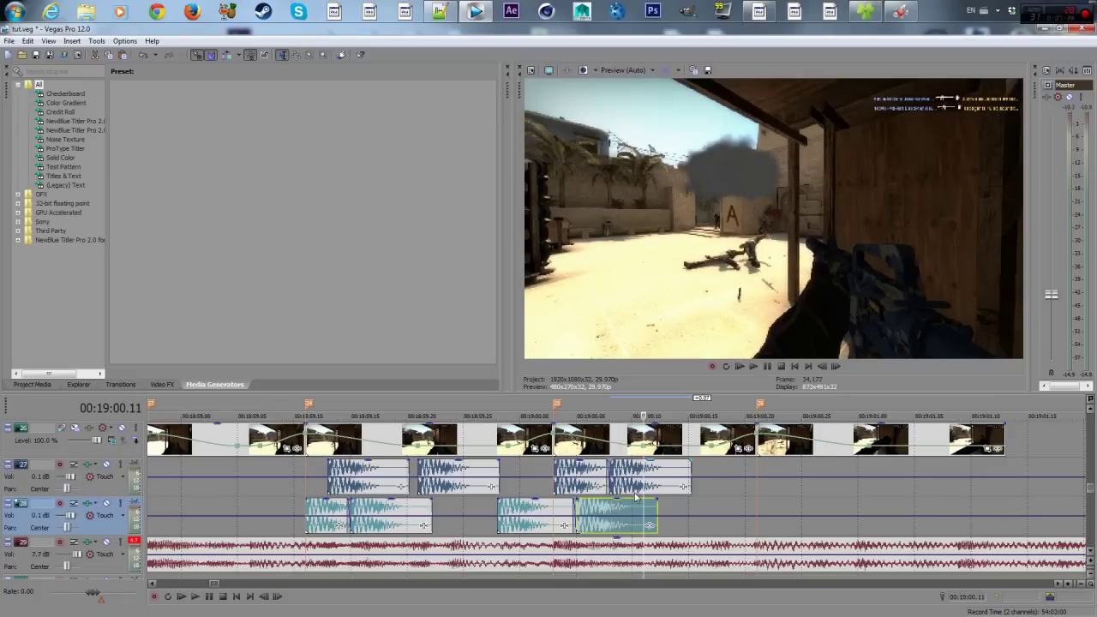
pyautogui.press('Left')
pyautogui.press('Left')
pyautogui.press('Left')
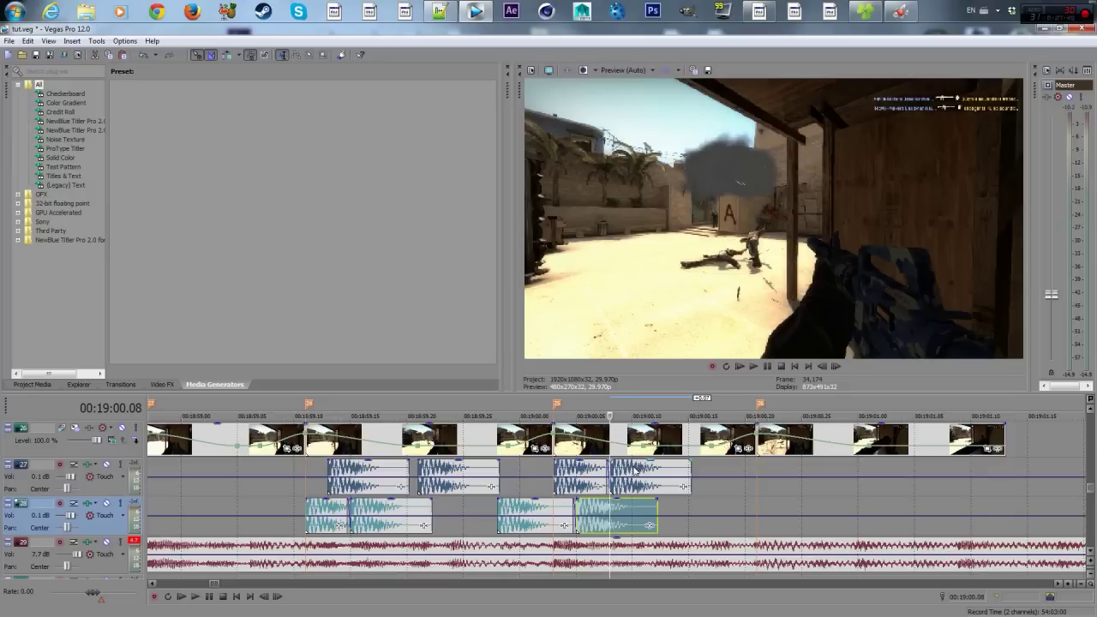
# - Find the final shot, paste a gunshot copy on track 28 at 00:19:00.20, and shift it slightly later toward the 00:19:00.21 marker
pyautogui.press('Right')
pyautogui.press('Right')
pyautogui.press('Right')
pyautogui.press('Right')
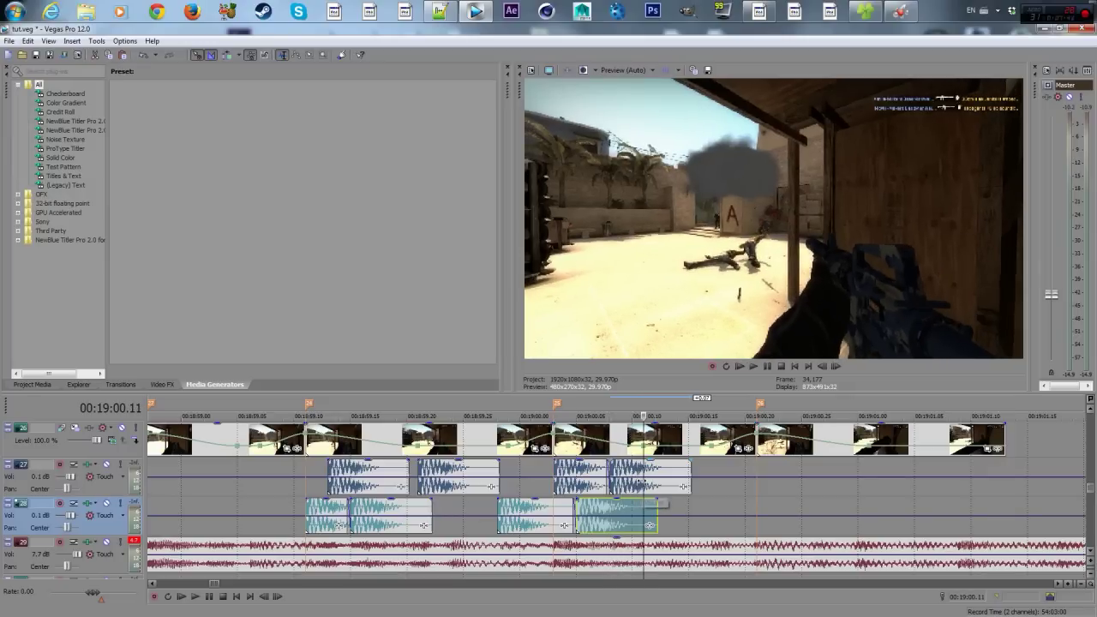
pyautogui.press('Right')
pyautogui.press('Right')
pyautogui.press('Right')
pyautogui.press('Right')
pyautogui.press('Right')
pyautogui.press('Right')
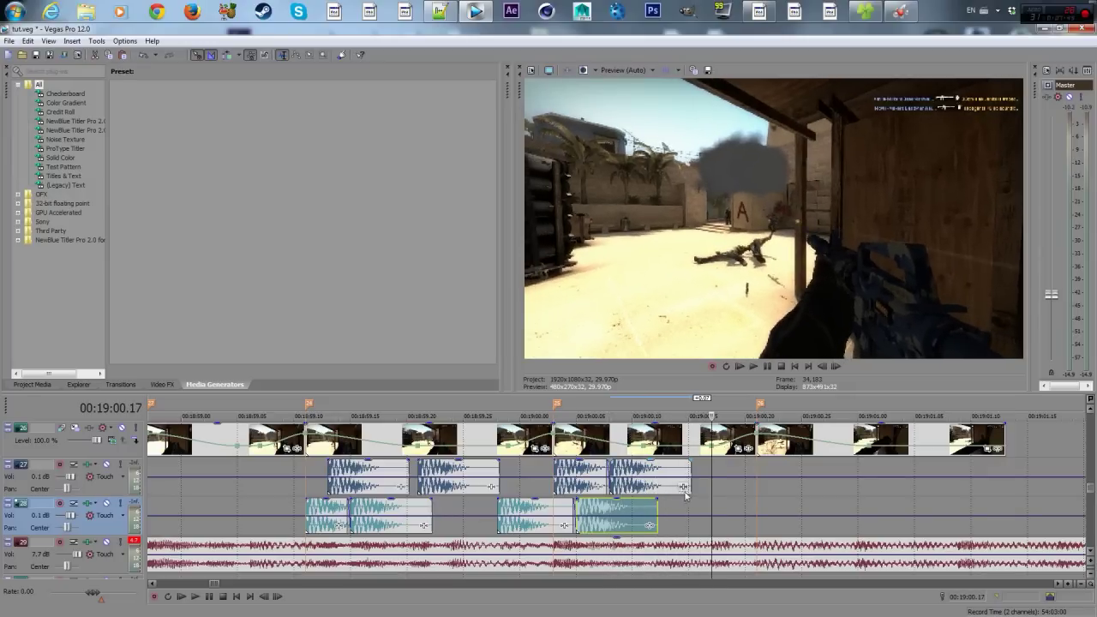
pyautogui.press('Right')
pyautogui.press('Right')
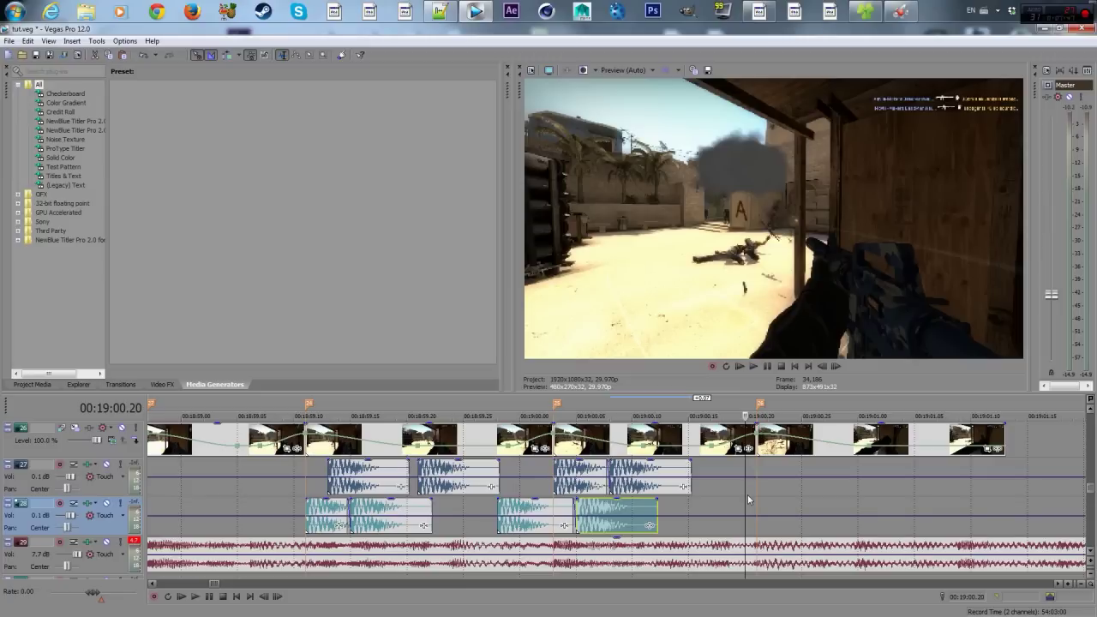
pyautogui.hotkey('ctrl', 'v')
pyautogui.press('Right')
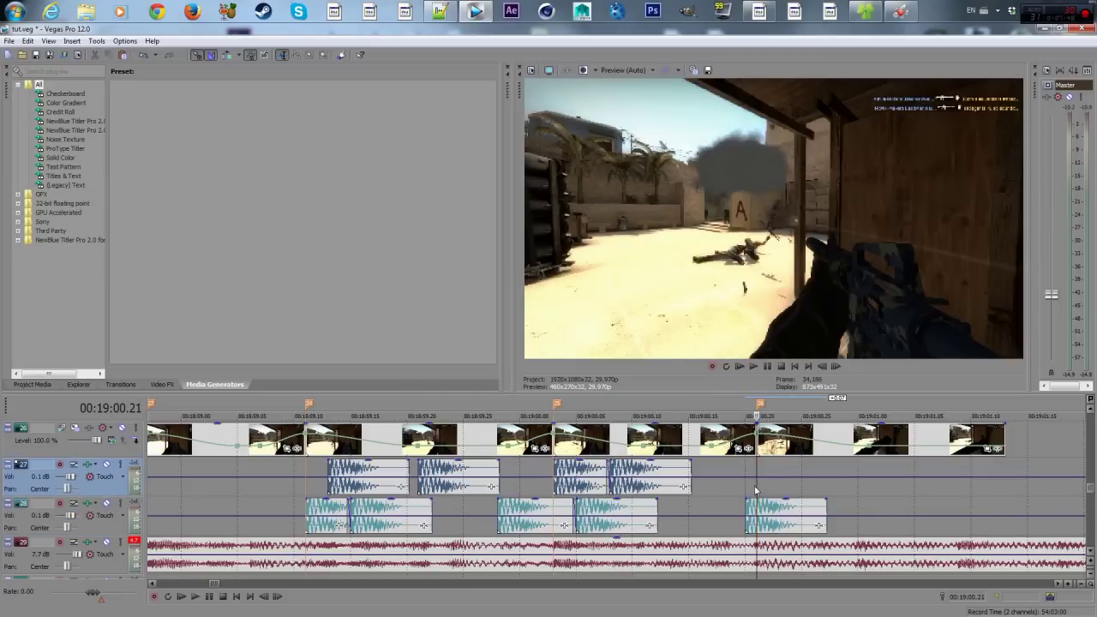
pyautogui.moveTo(770, 506); pyautogui.dragTo(777, 508)
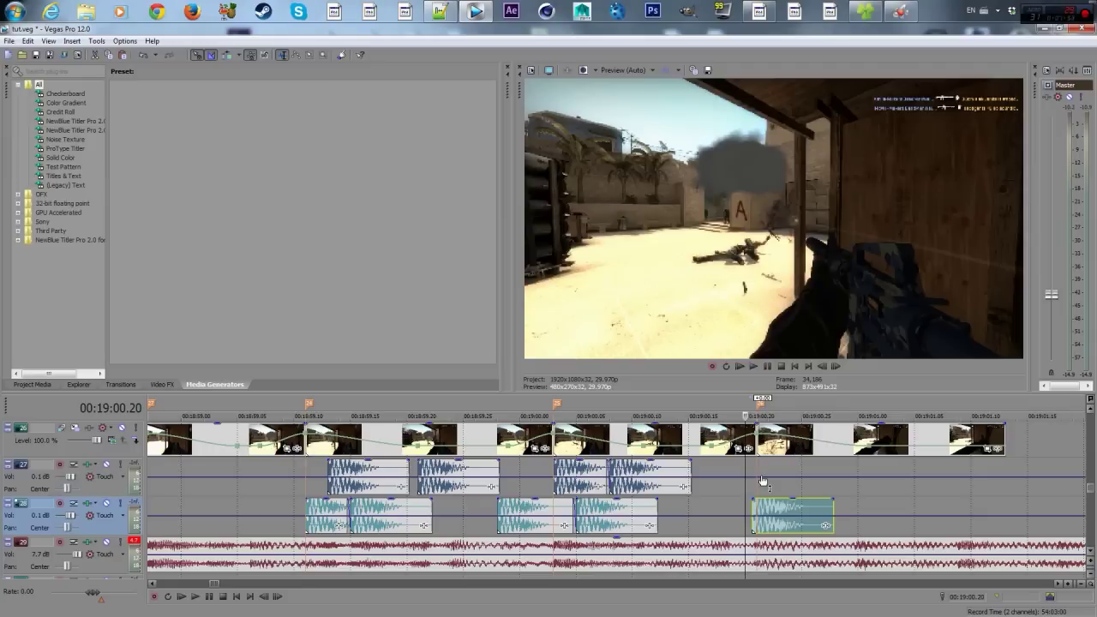
# - Check the frames from 00:19:00.20 to 00:19:01.04 for further shots
pyautogui.press('Right')
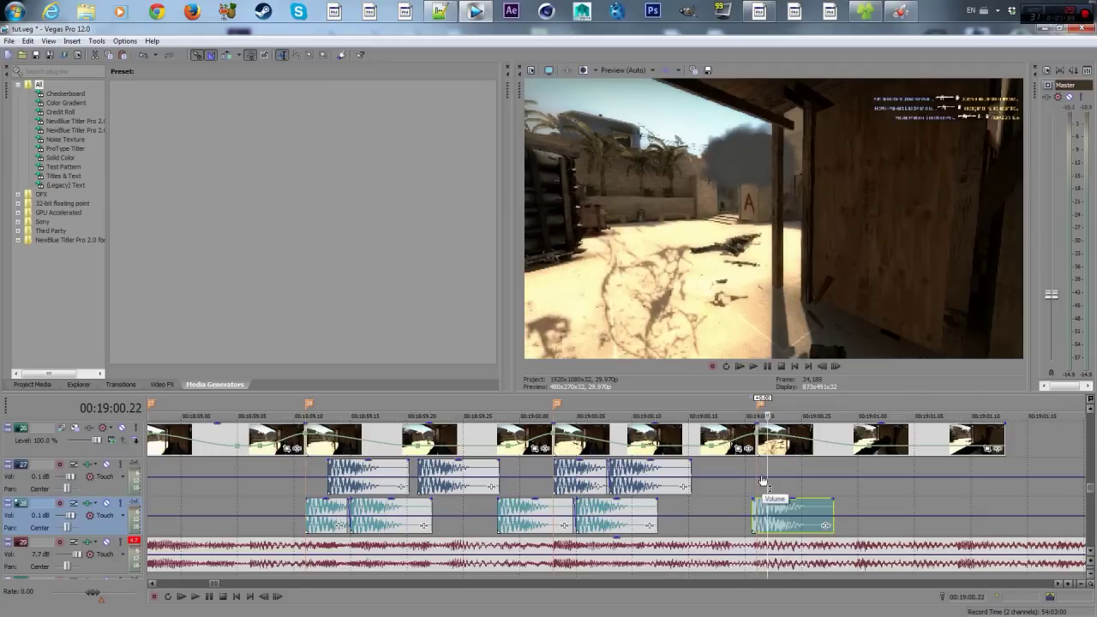
pyautogui.press('Right')
pyautogui.press('Right')
pyautogui.press('Right')
pyautogui.press('Right')
pyautogui.press('Right')
pyautogui.press('Right')
pyautogui.press('Right')
pyautogui.press('Right')
pyautogui.press('Right')
pyautogui.press('Right')
pyautogui.press('Right')
pyautogui.press('Right')
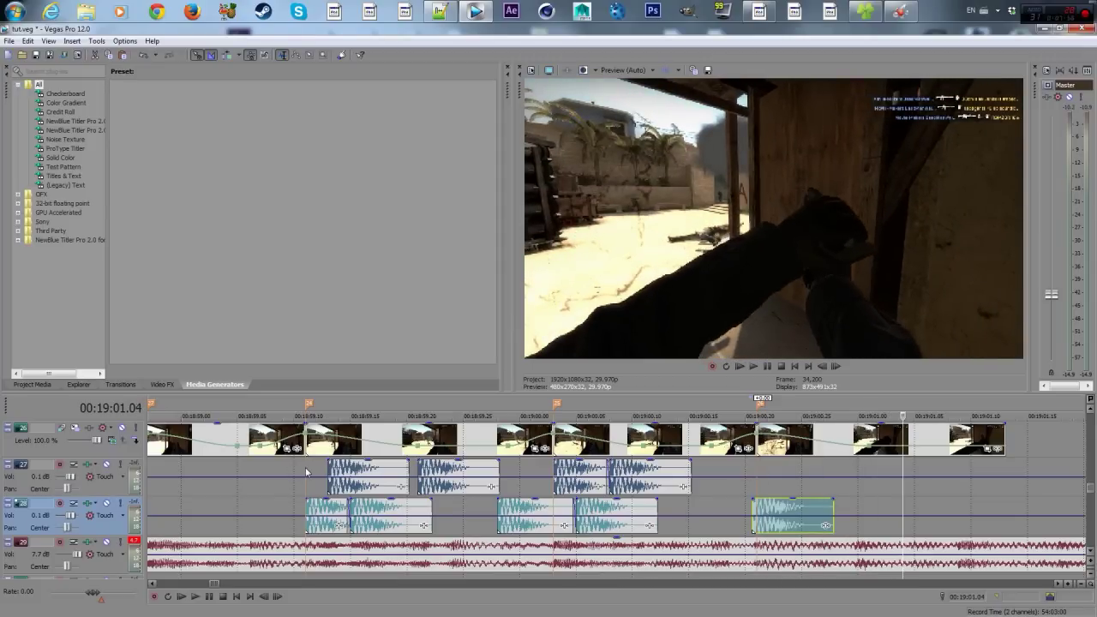
# - Play the clip from its start at 00:18:58.16 to check the gunshot timing
pyautogui.click(306, 472)
pyautogui.scroll(-2, 328, 469)
pyautogui.click(471, 466)
pyautogui.press('space')
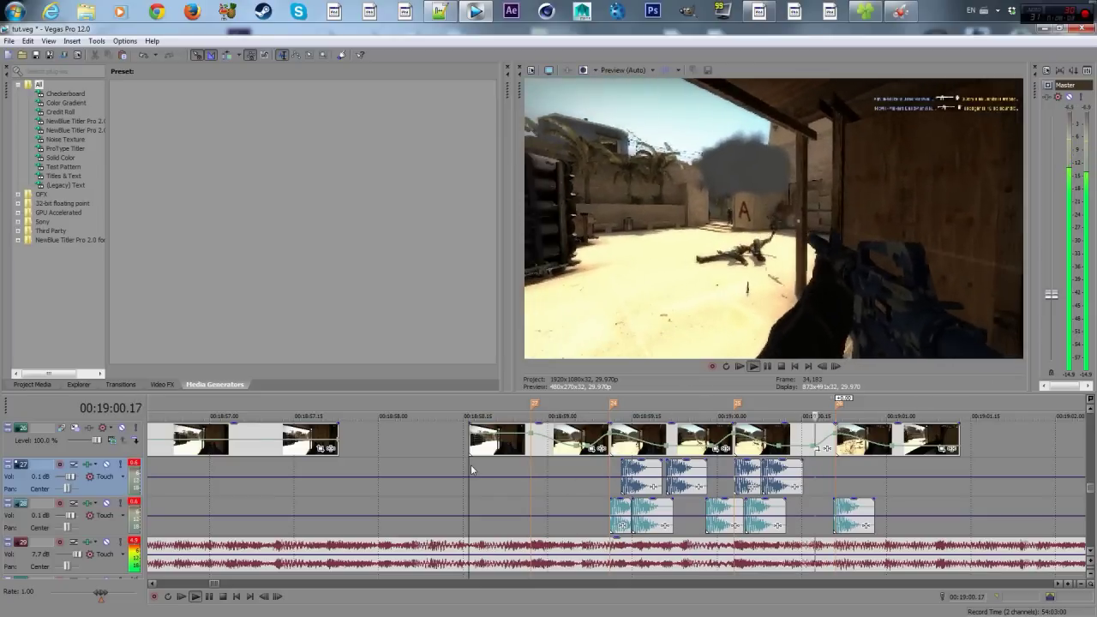
pyautogui.press('space')
pyautogui.press('space')
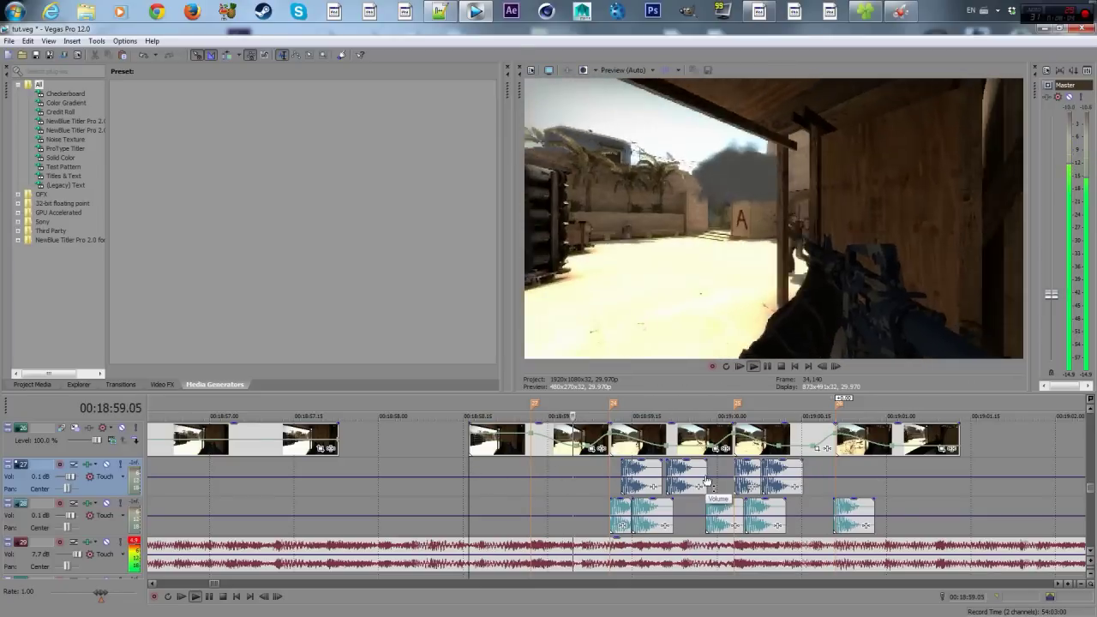
# - Add the Pitch Shift plug-in with the "[Sys] Fifth down" preset to the gunshot at 00:19:00.08 on track 27
pyautogui.press('space')
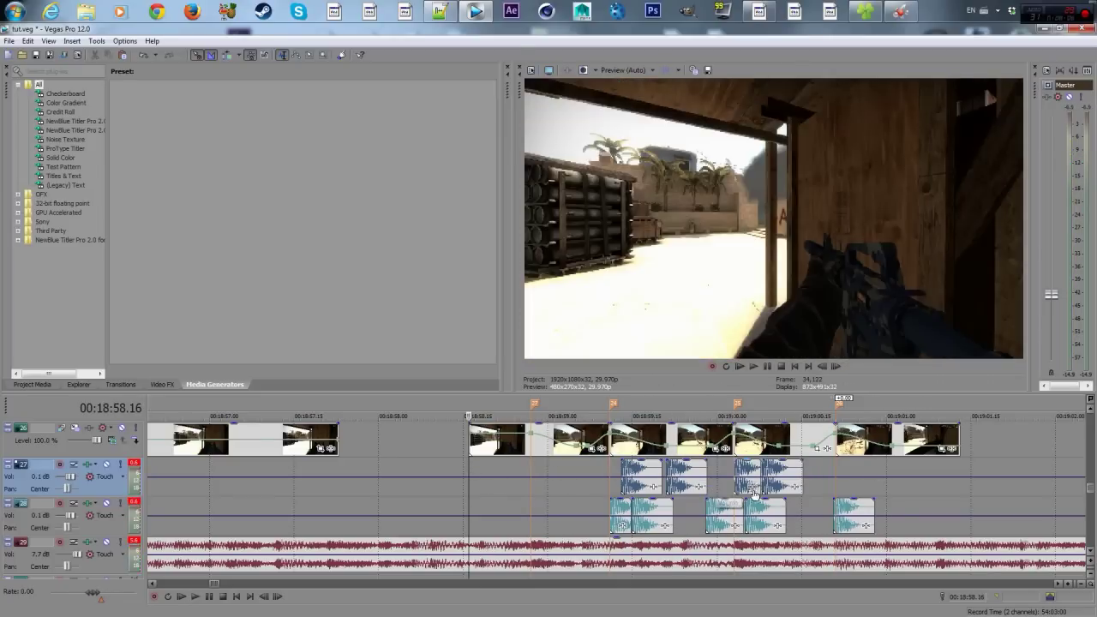
pyautogui.click(774, 475)
pyautogui.scroll(2, 756, 472)
pyautogui.press('space')
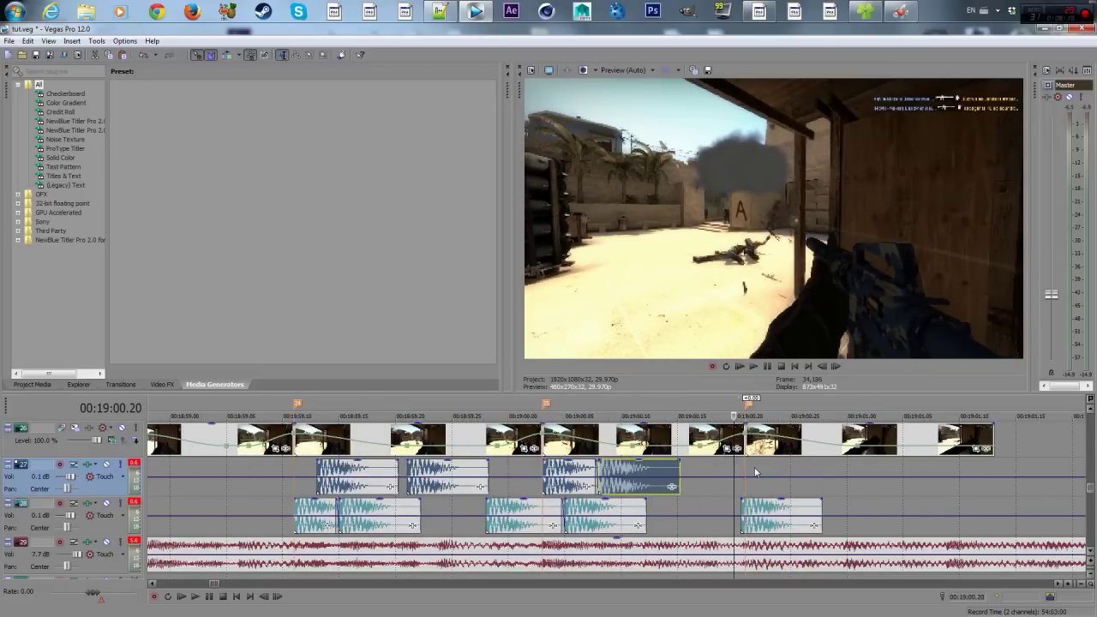
pyautogui.press('space')
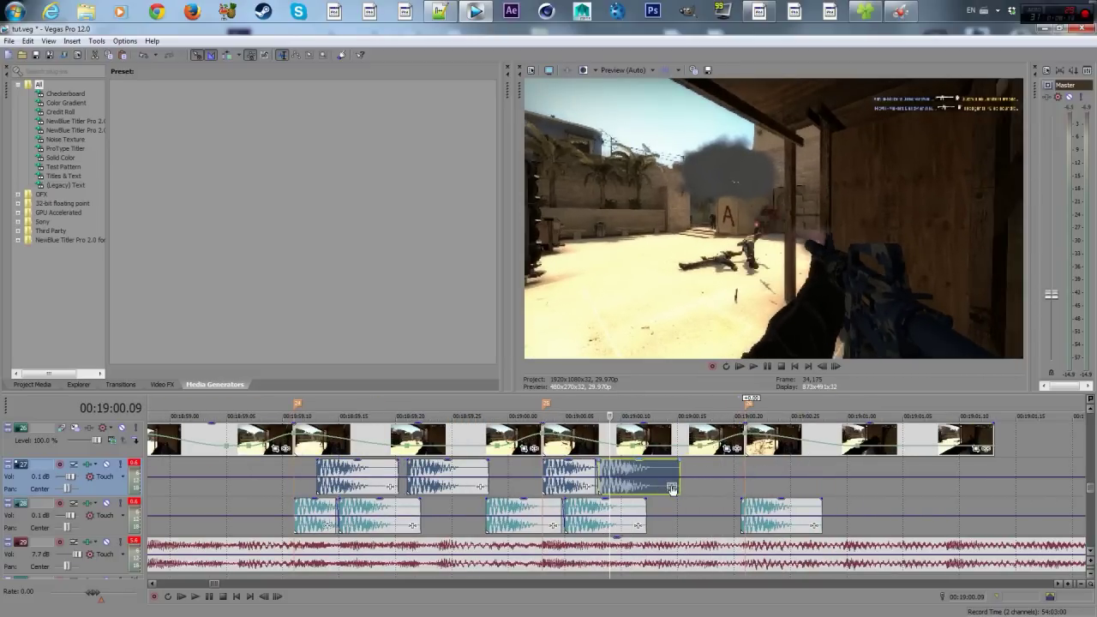
pyautogui.click(671, 488)
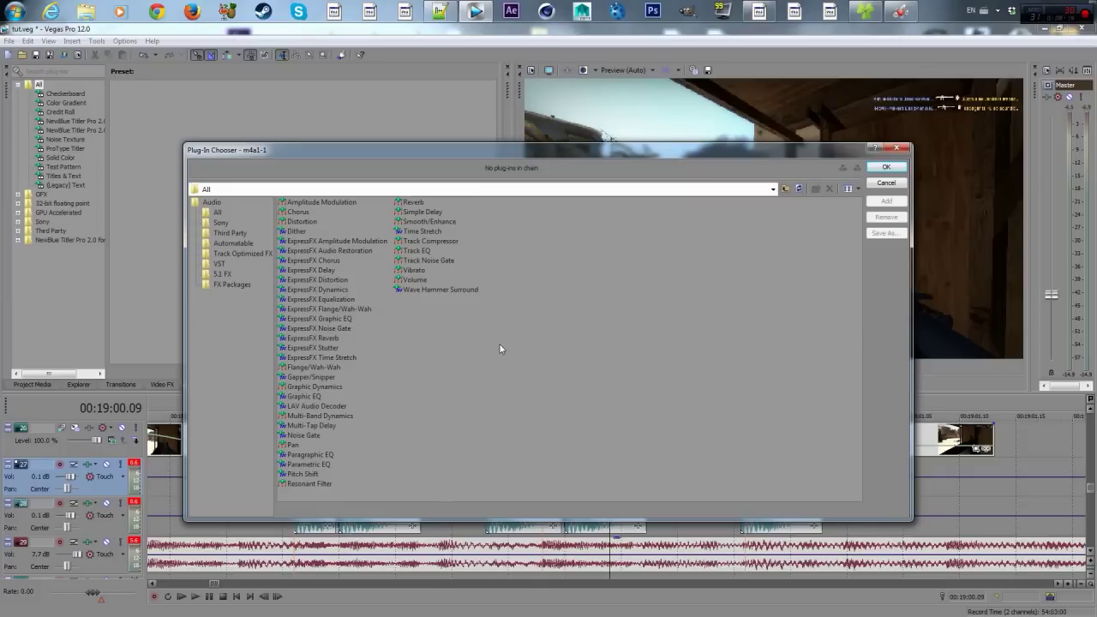
pyautogui.click(308, 474)
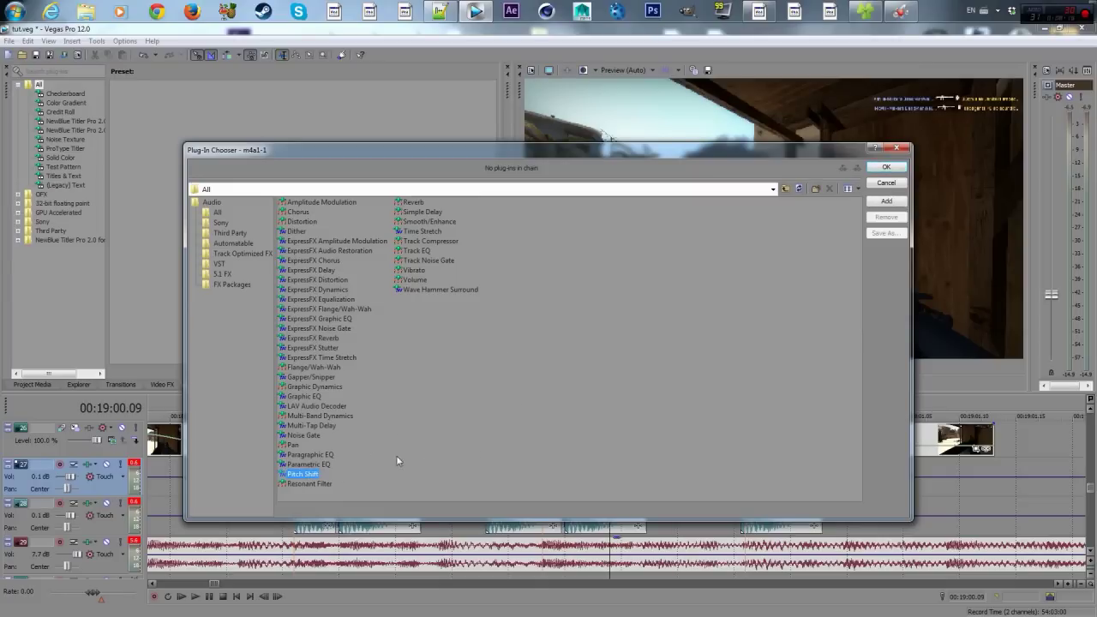
pyautogui.click(886, 169)
pyautogui.click(195, 112)
pyautogui.click(131, 140)
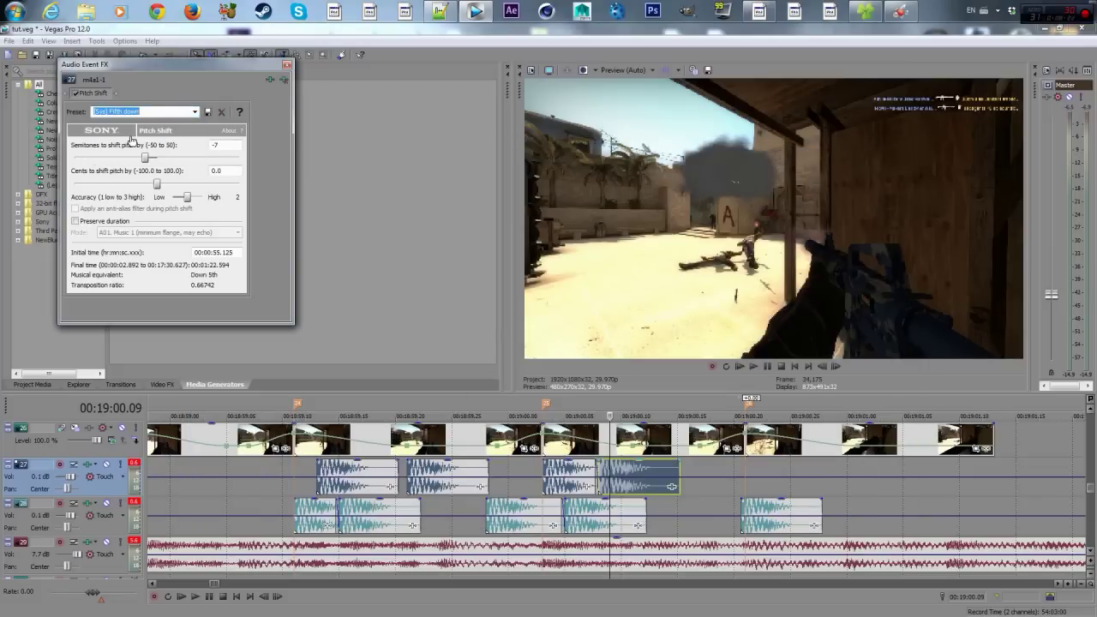
pyautogui.click(287, 65)
# - Raise the master volume and play back the pitch-shifted gunshot from the 00:19:00.03 and 00:18:59.11 markers
pyautogui.click(599, 469)
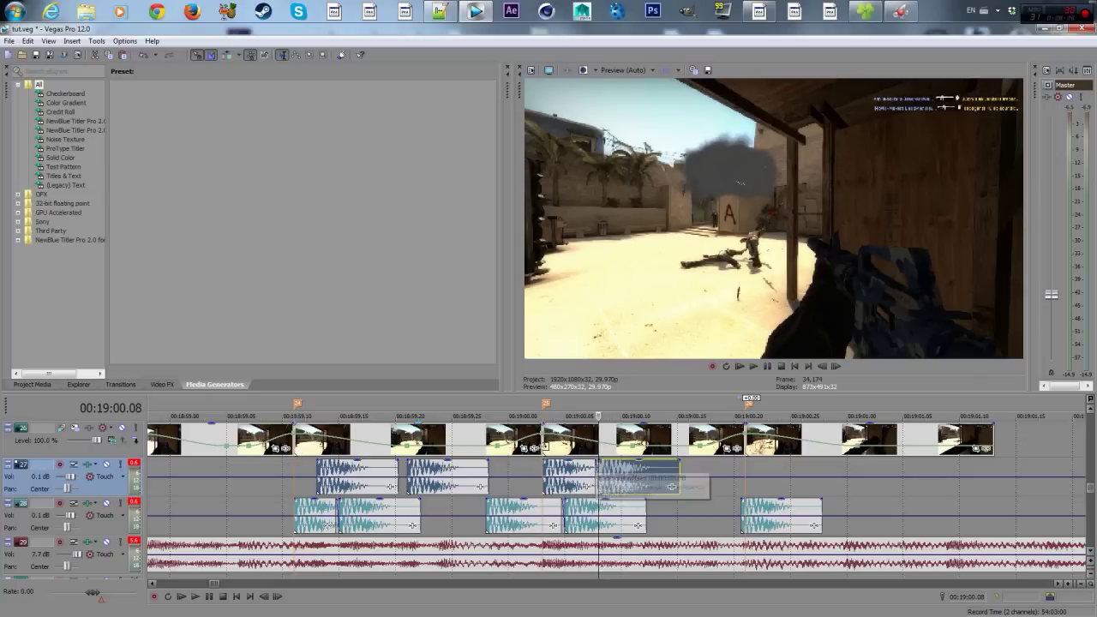
pyautogui.click(544, 446)
pyautogui.press('space')
pyautogui.press('space')
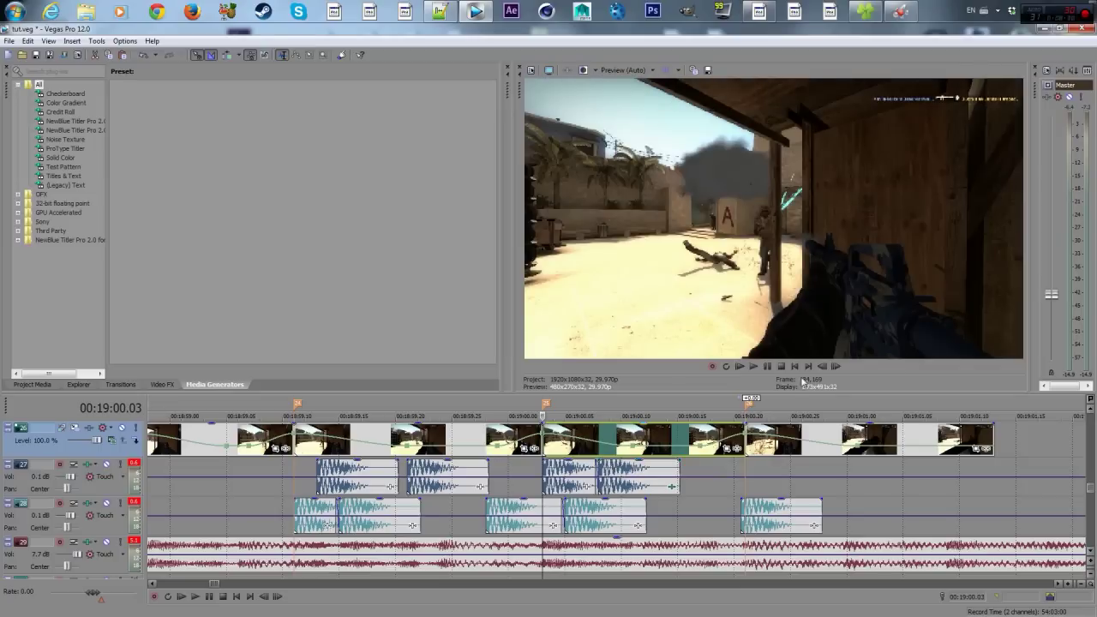
pyautogui.moveTo(1053, 294); pyautogui.dragTo(1052, 263)
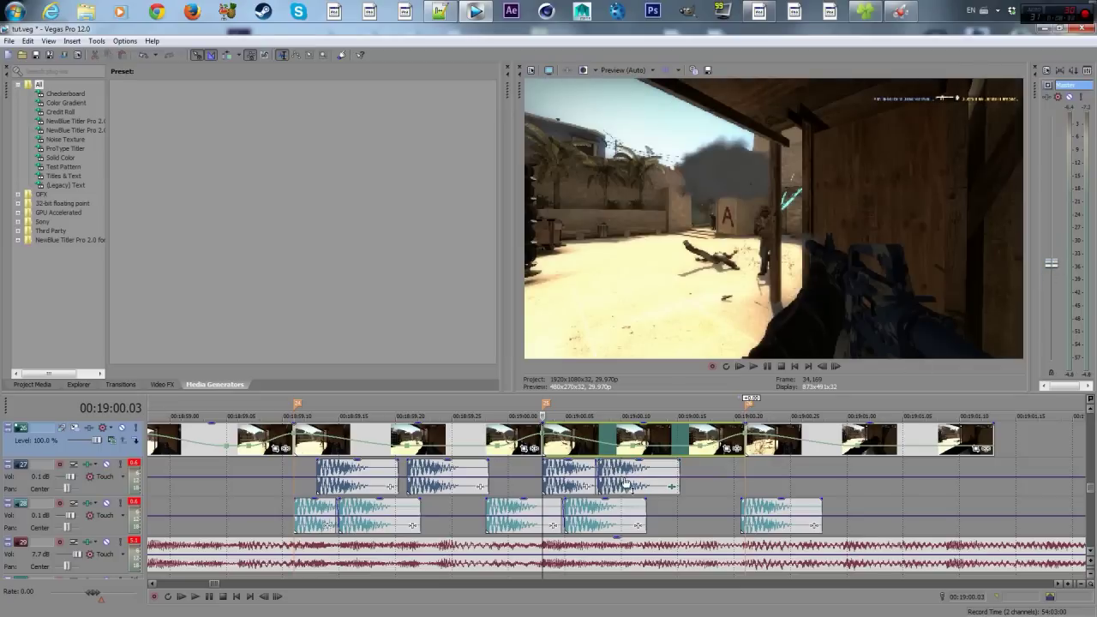
pyautogui.press('space')
pyautogui.press('space')
pyautogui.click(296, 447)
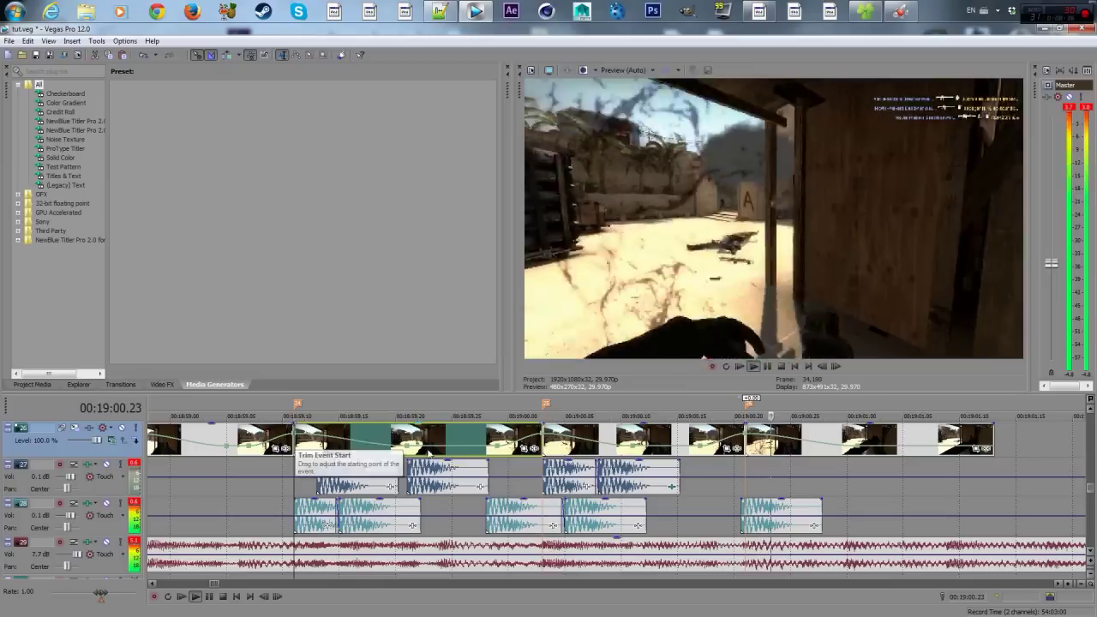
pyautogui.press('space')
# - Enable Preserve duration in the Pitch Shift effect of the 00:19:00.08 gunshot and return to 00:19:00.03
pyautogui.click(603, 469)
pyautogui.click(672, 488)
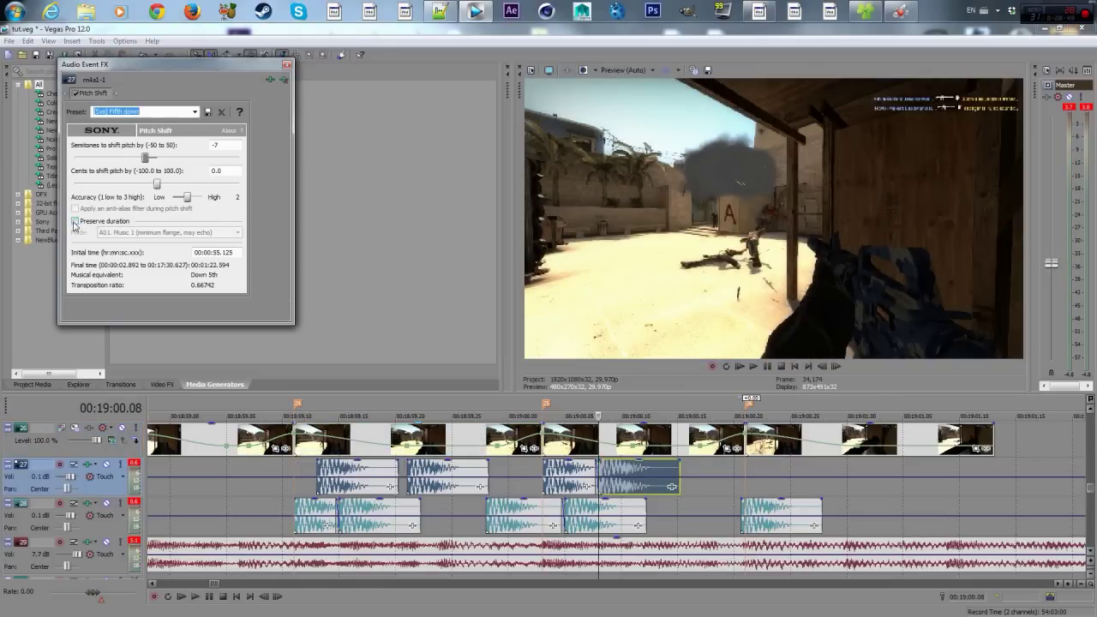
pyautogui.click(75, 222)
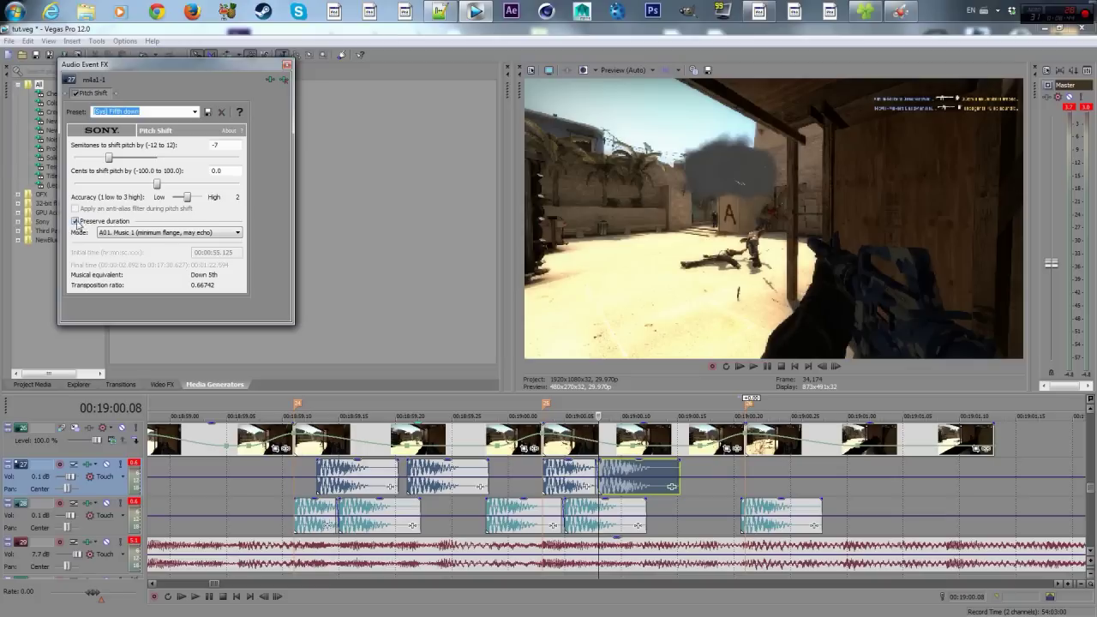
pyautogui.click(287, 65)
pyautogui.click(546, 468)
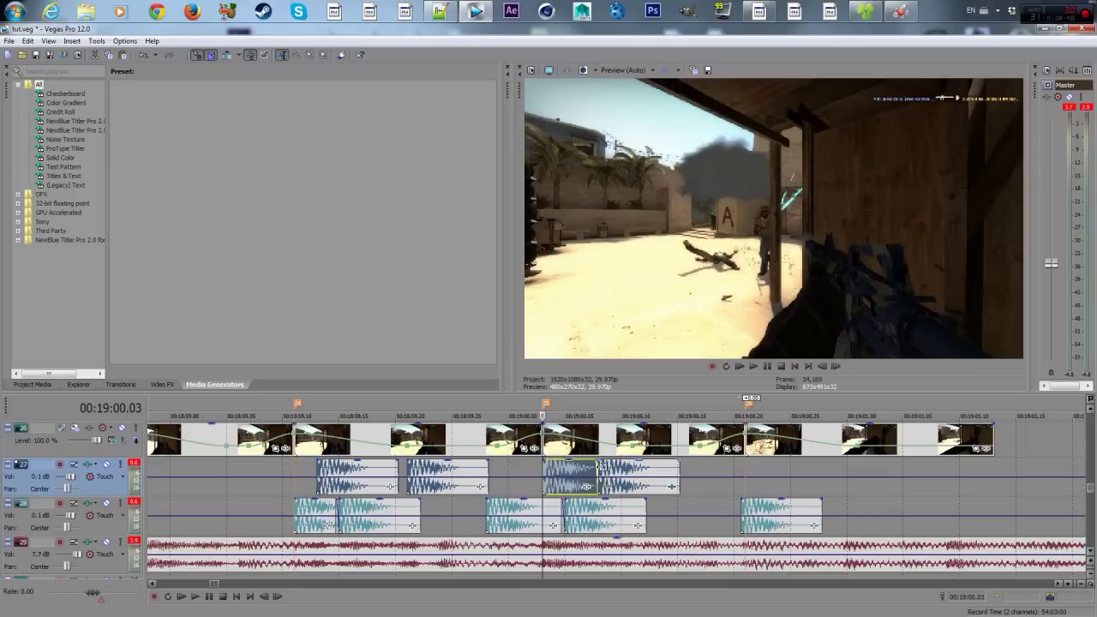
# - Turn off Preserve duration in the Pitch Shift effect of the 00:19:00.08 gunshot on track 27
pyautogui.click(599, 477)
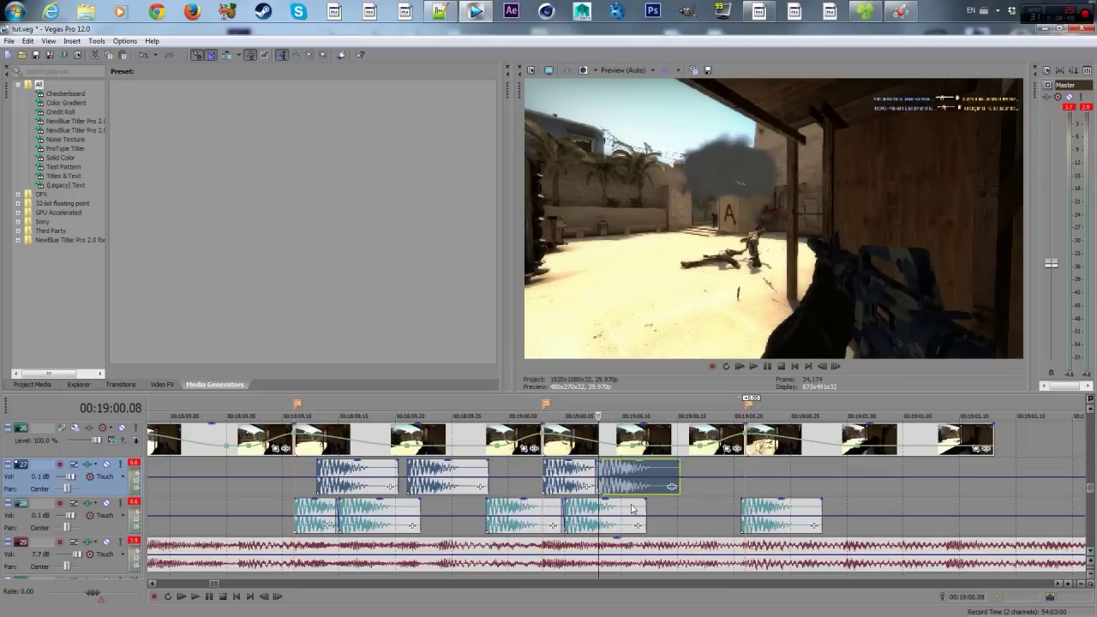
pyautogui.click(672, 486)
pyautogui.click(81, 225)
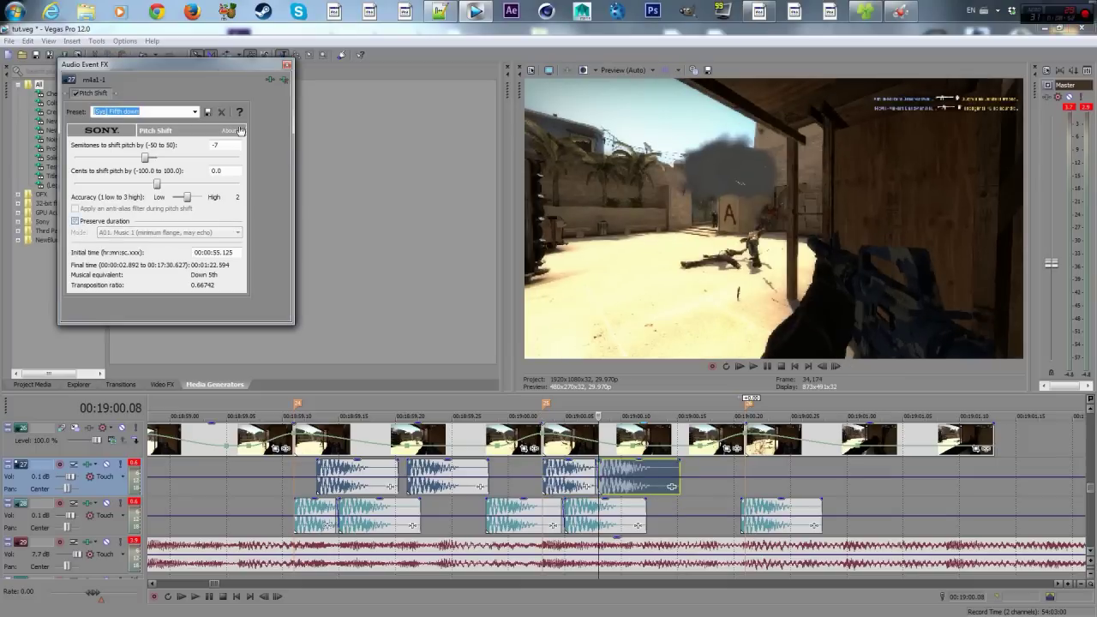
pyautogui.click(288, 66)
# - Extend the end of the 00:19:00.08 gunshot to the marker near 00:19:00.21 and play the sequence from 00:18:59.11
pyautogui.moveTo(679, 472); pyautogui.dragTo(742, 469)
pyautogui.press('space')
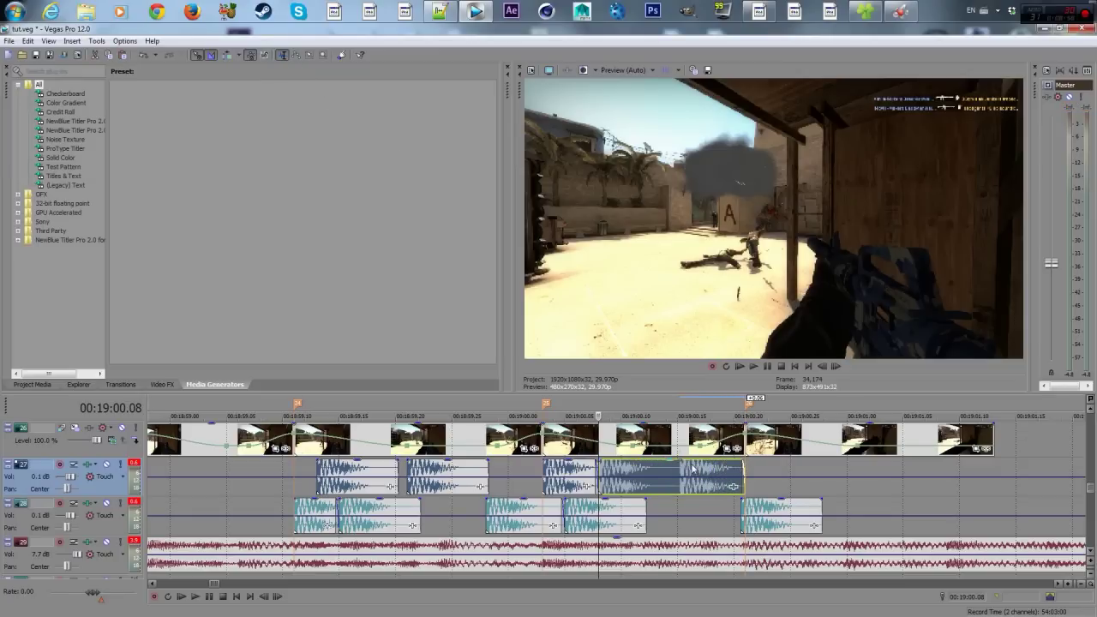
pyautogui.press('space')
pyautogui.click(293, 467)
pyautogui.press('space')
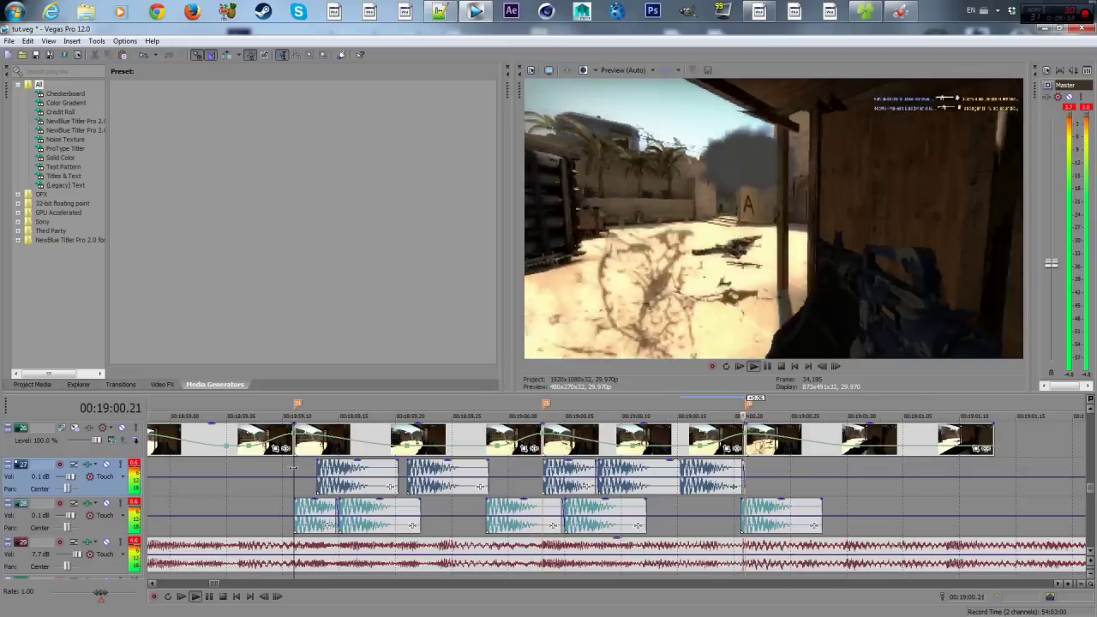
pyautogui.press('space')
# - Add a second Pitch Shift plug-in with the "[Sys] Fifth down" preset to the 00:19:00.08 gunshot and play from 00:18:59.11
pyautogui.click(735, 487)
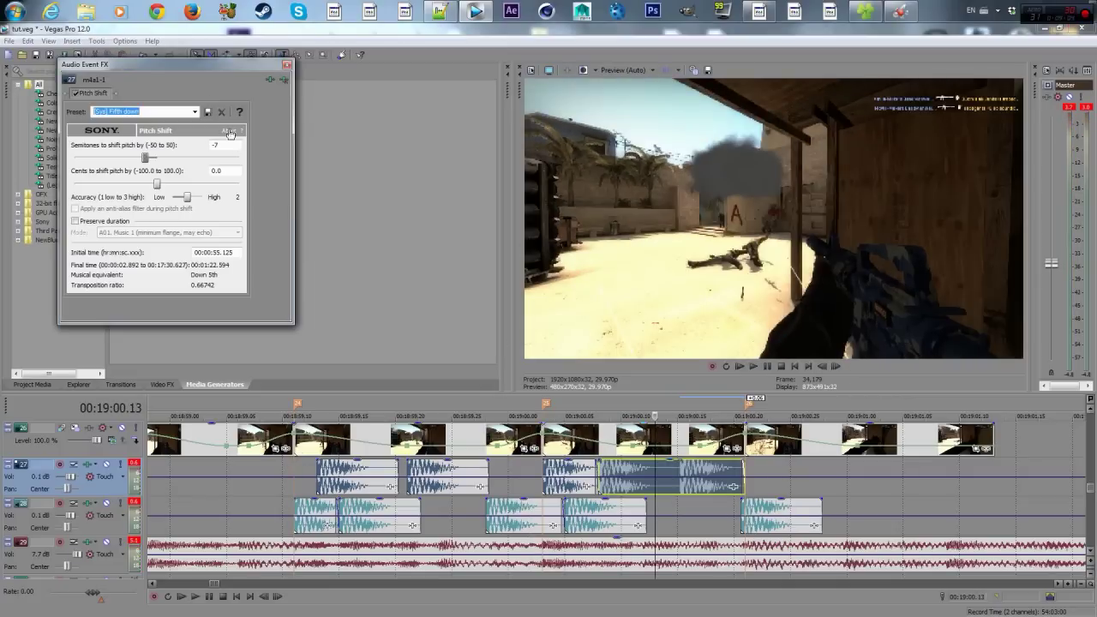
pyautogui.click(273, 79)
pyautogui.click(303, 474)
pyautogui.click(886, 200)
pyautogui.click(887, 167)
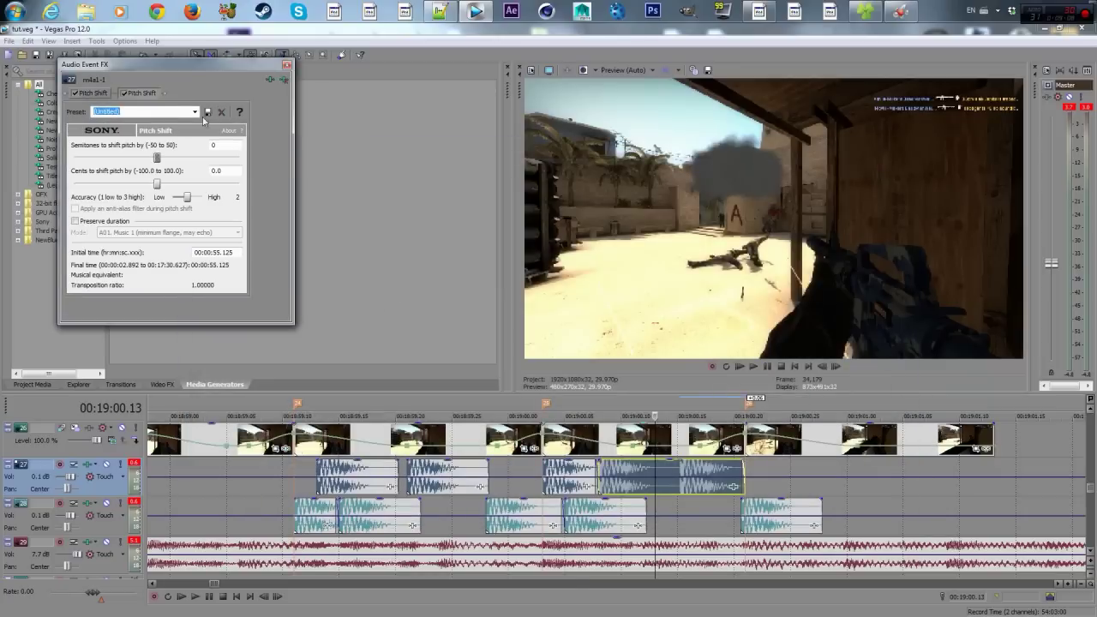
pyautogui.click(195, 112)
pyautogui.click(120, 131)
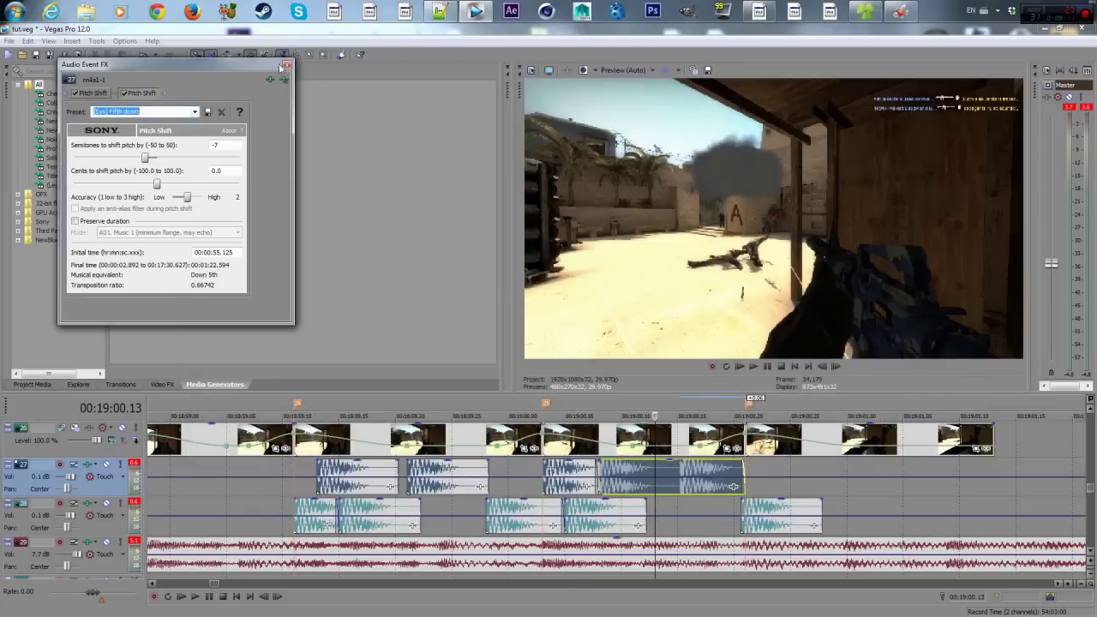
pyautogui.click(287, 65)
pyautogui.click(295, 471)
pyautogui.press('space')
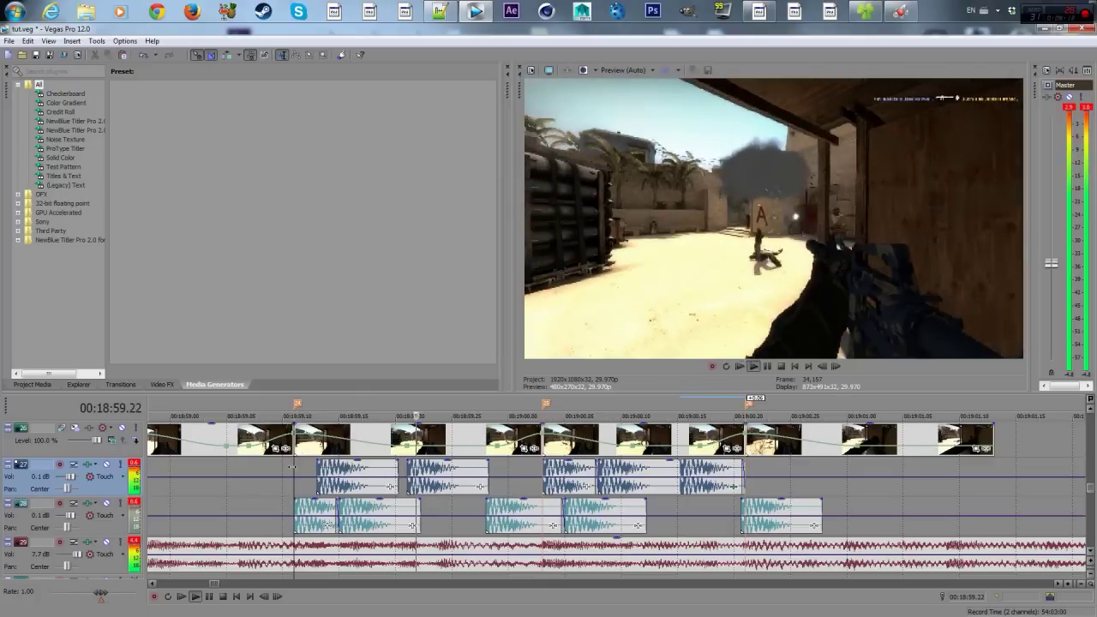
pyautogui.press('space')
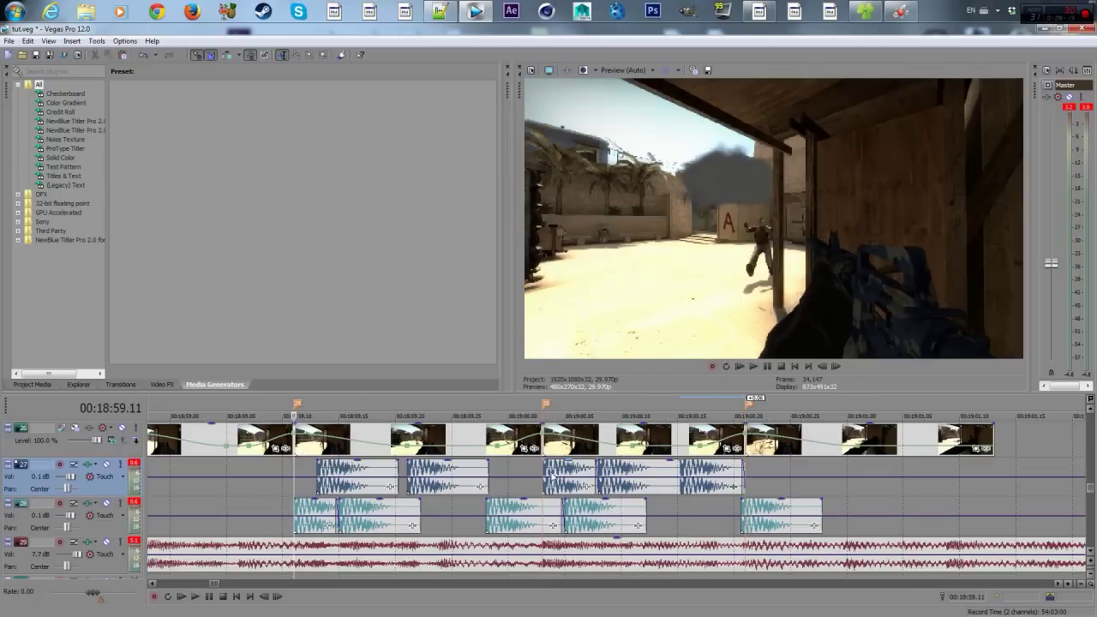
# - Add Pitch Shift with the "[Sys] Fifth down" preset to the track 28 gunshot under 00:19:00.06 and play from 00:18:59.11
pyautogui.click(576, 519)
pyautogui.click(637, 523)
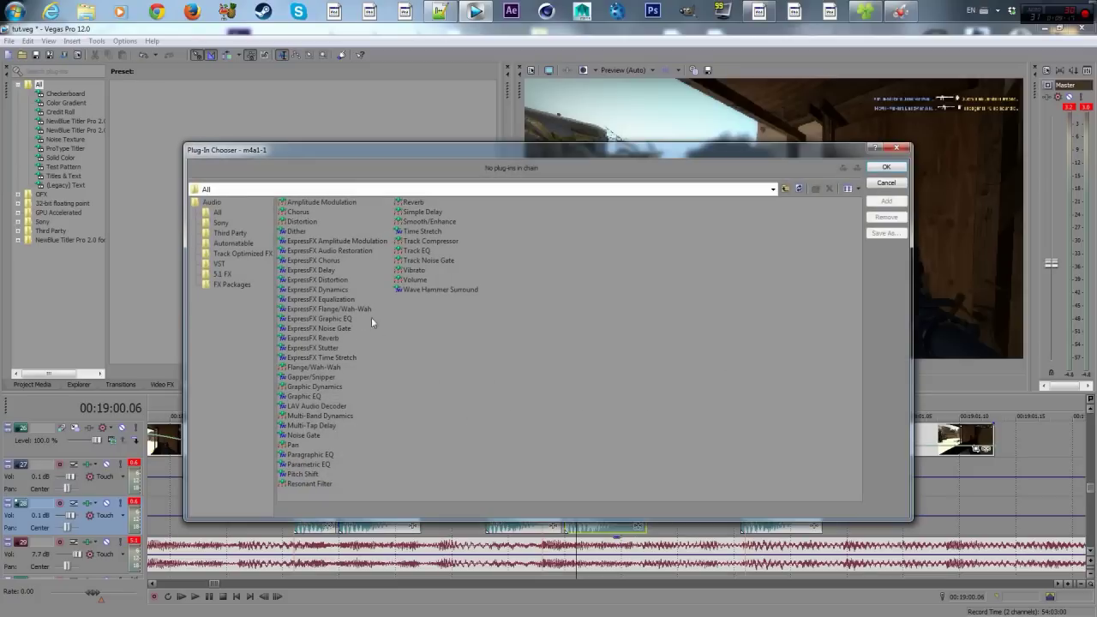
pyautogui.click(319, 471)
pyautogui.click(887, 167)
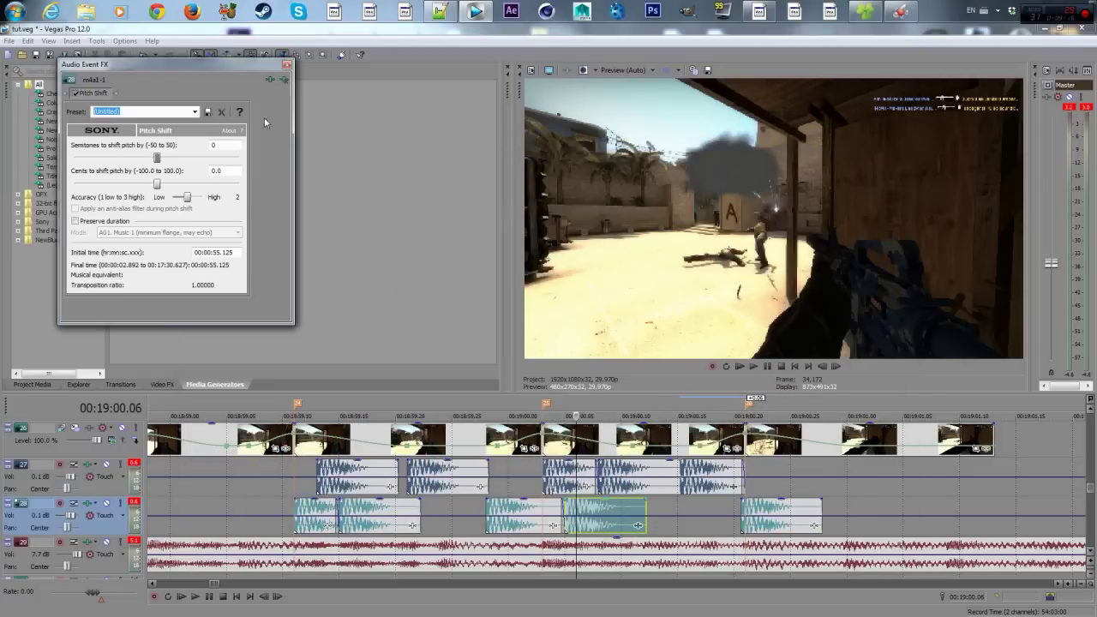
pyautogui.click(194, 112)
pyautogui.click(128, 128)
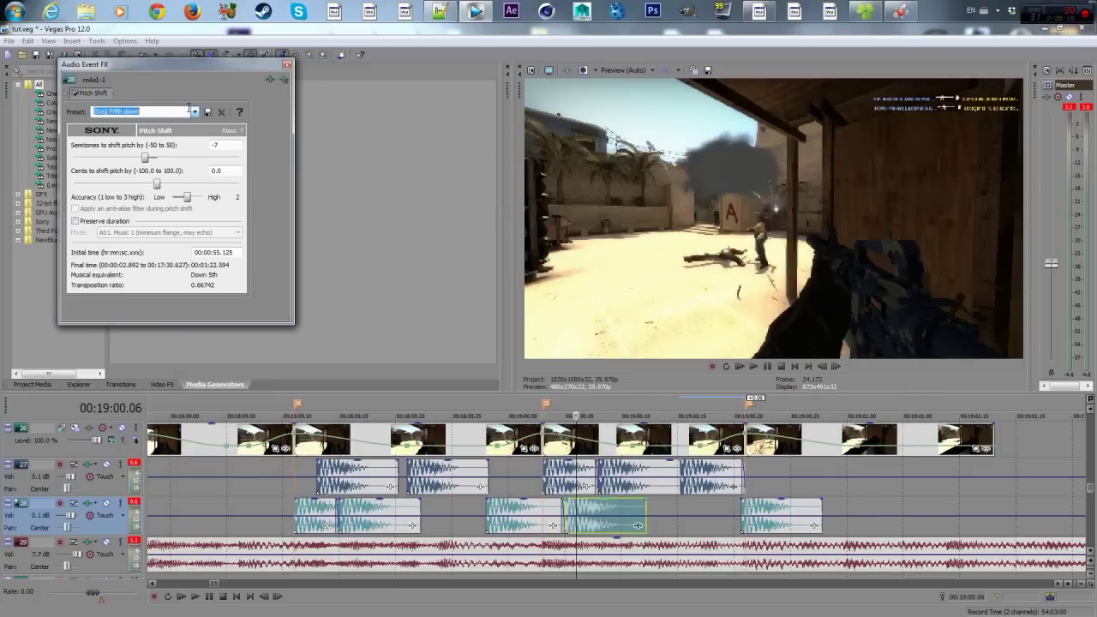
pyautogui.click(287, 66)
pyautogui.click(292, 470)
pyautogui.press('space')
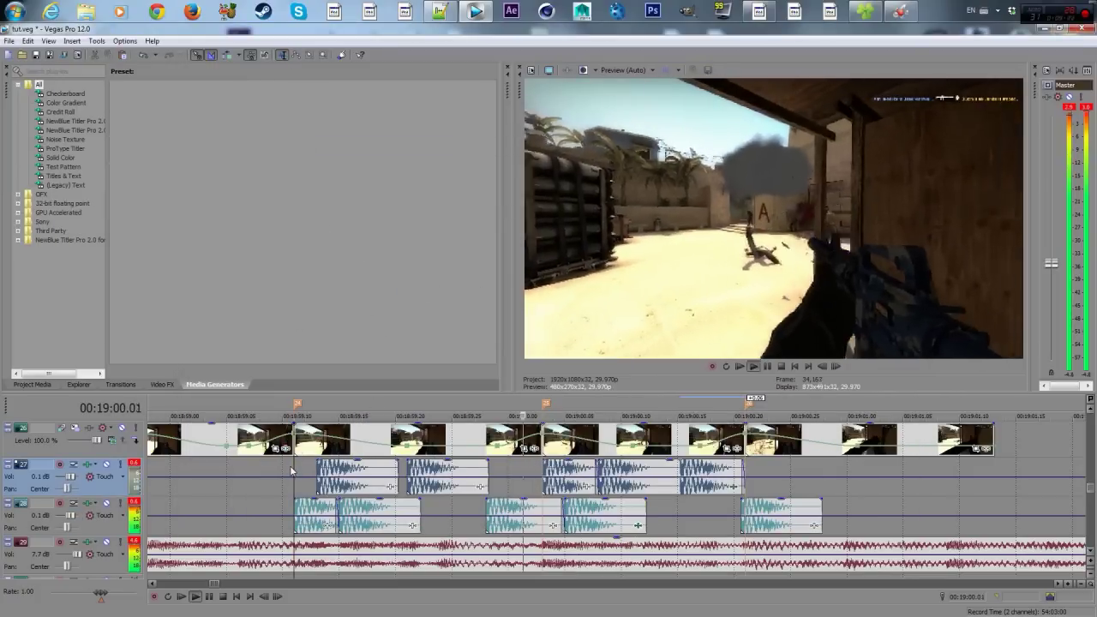
pyautogui.press('space')
# - Add ExpressFX Equalization with the "my set 1" preset to the track 27 gunshot at 00:19:00.03
pyautogui.click(547, 473)
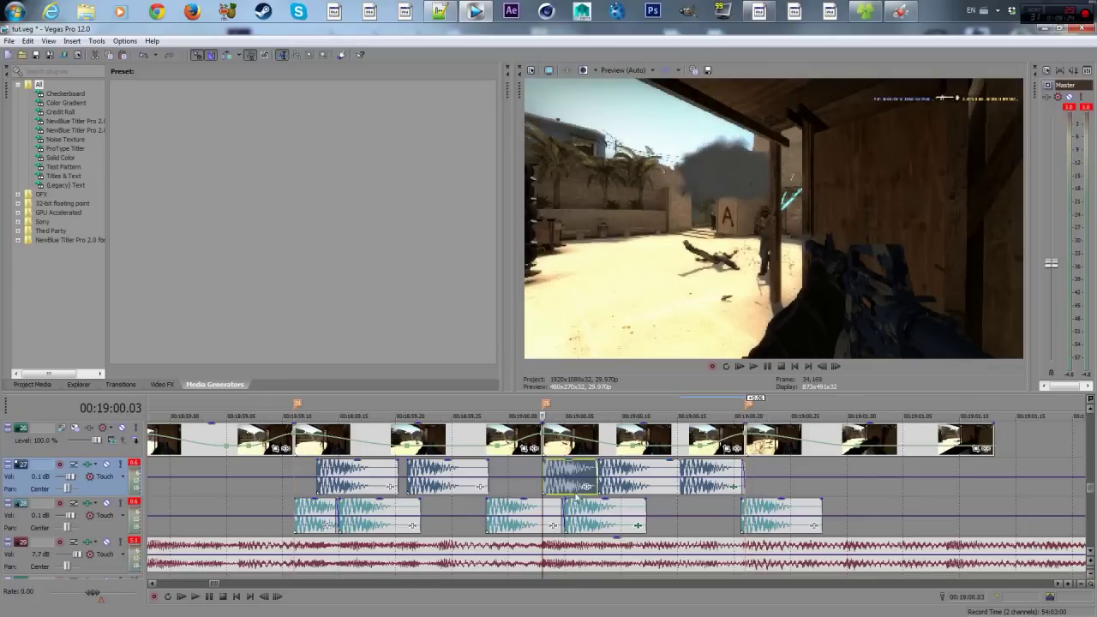
pyautogui.click(587, 487)
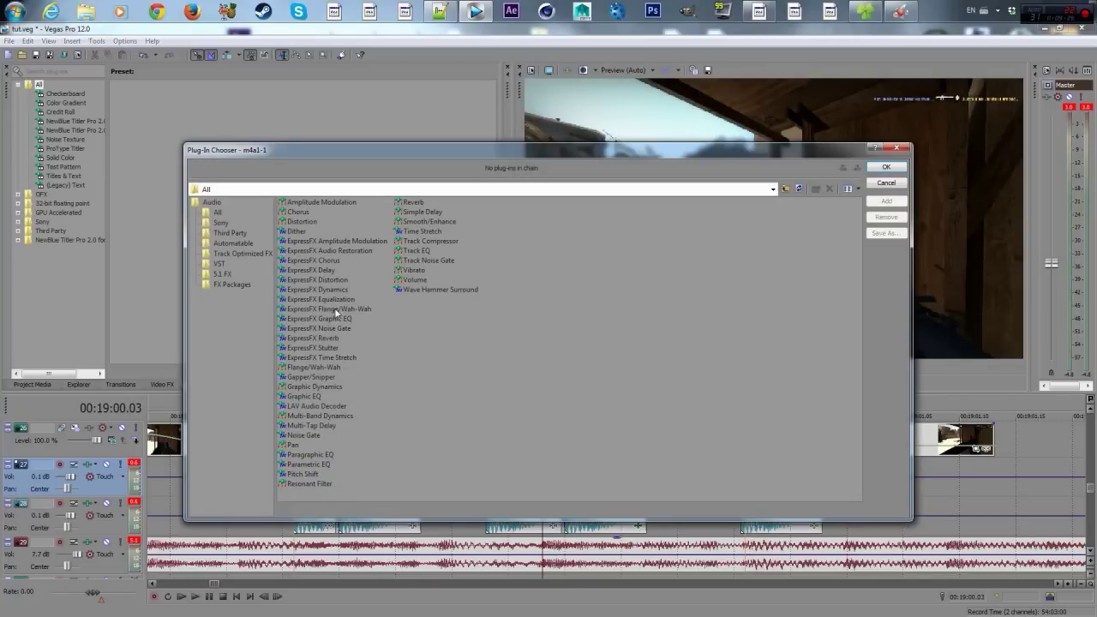
pyautogui.click(337, 302)
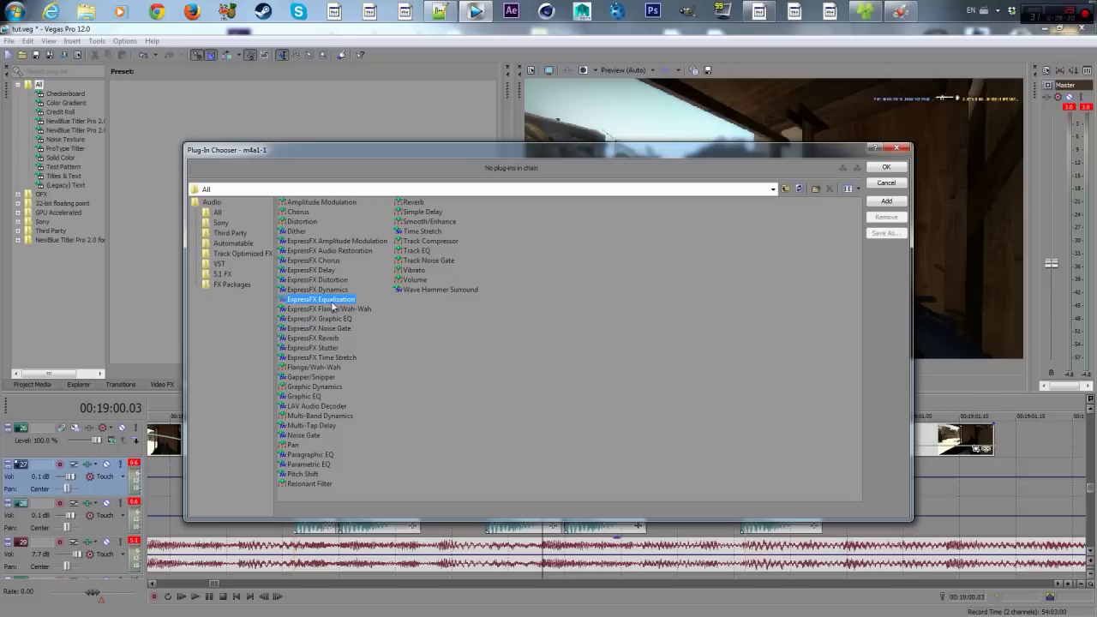
pyautogui.click(886, 168)
pyautogui.click(233, 112)
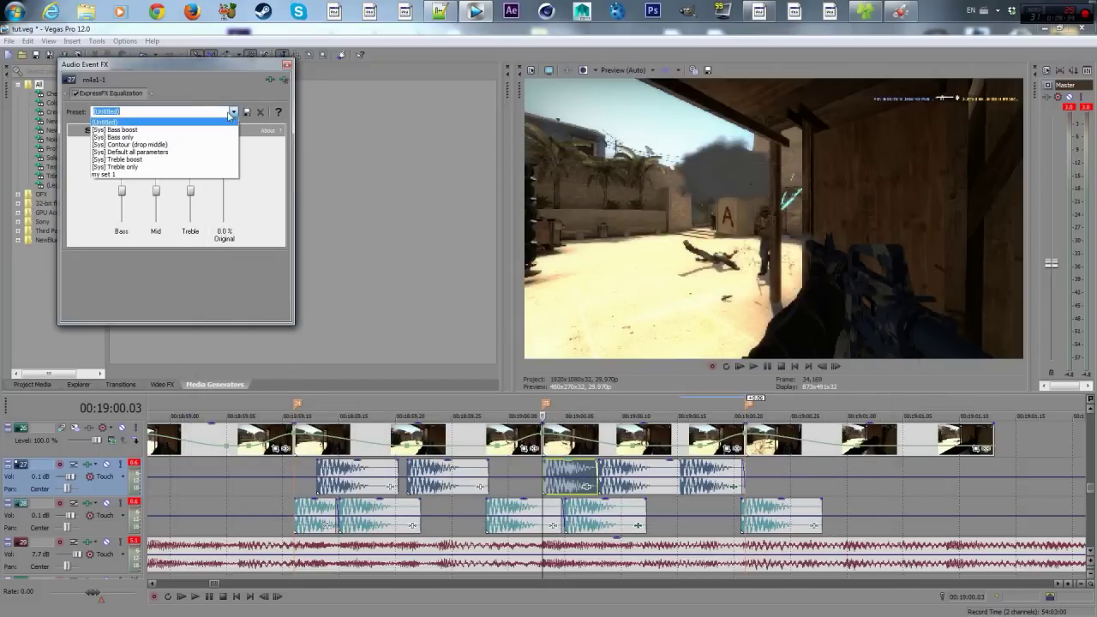
pyautogui.click(130, 175)
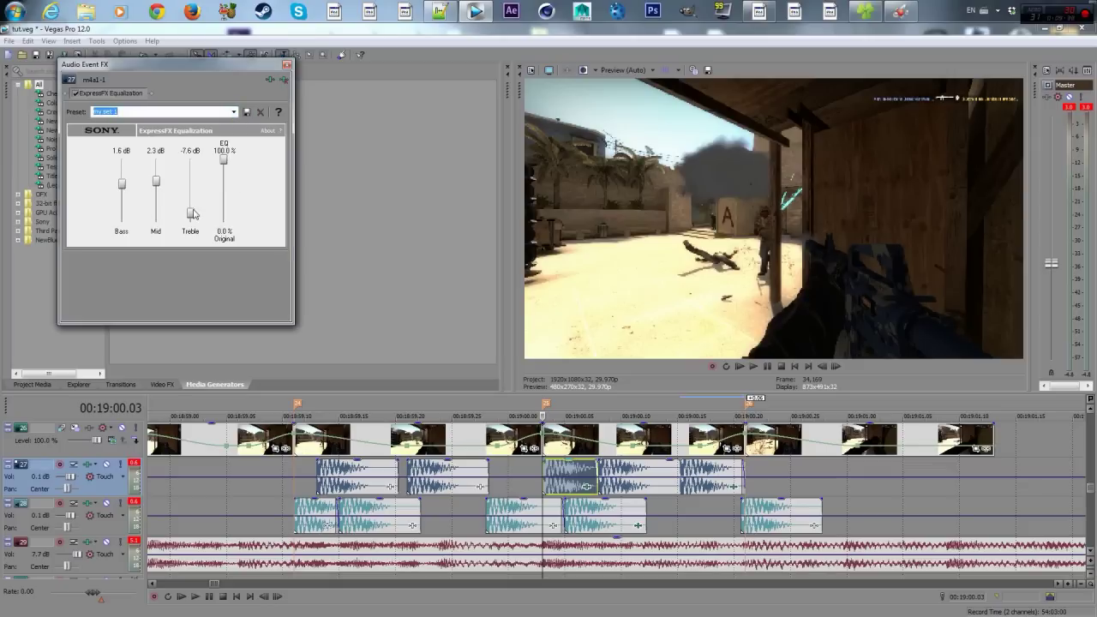
pyautogui.click(288, 65)
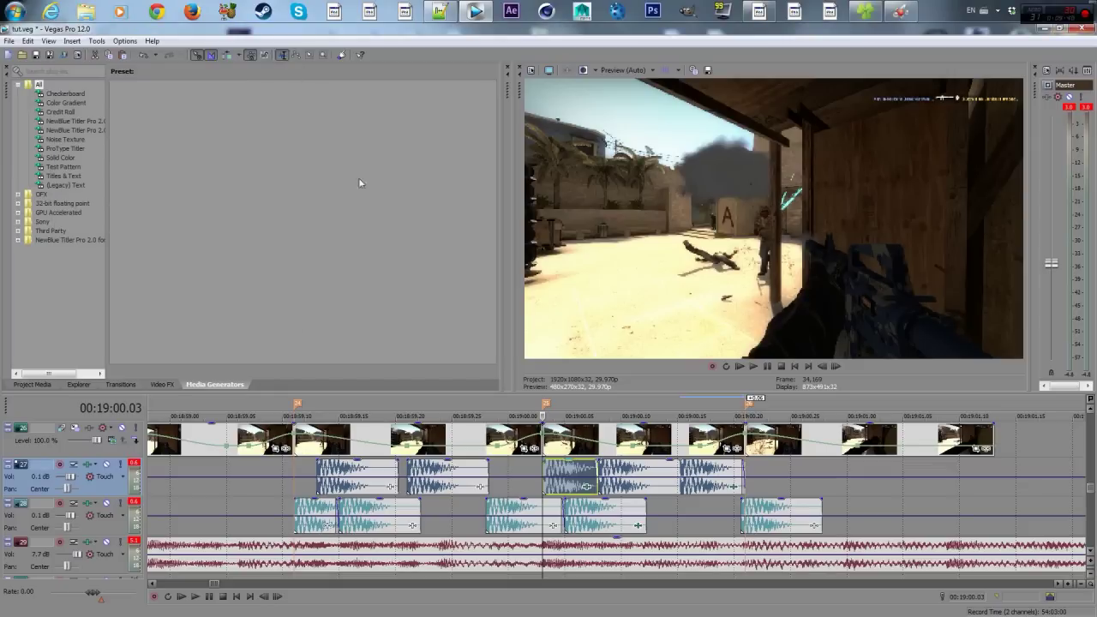
# - Paste a copy of the equalized gunshot on track 27 at 00:19:01.19, audition it, and mute music track 29
pyautogui.scroll(-3, 887, 487)
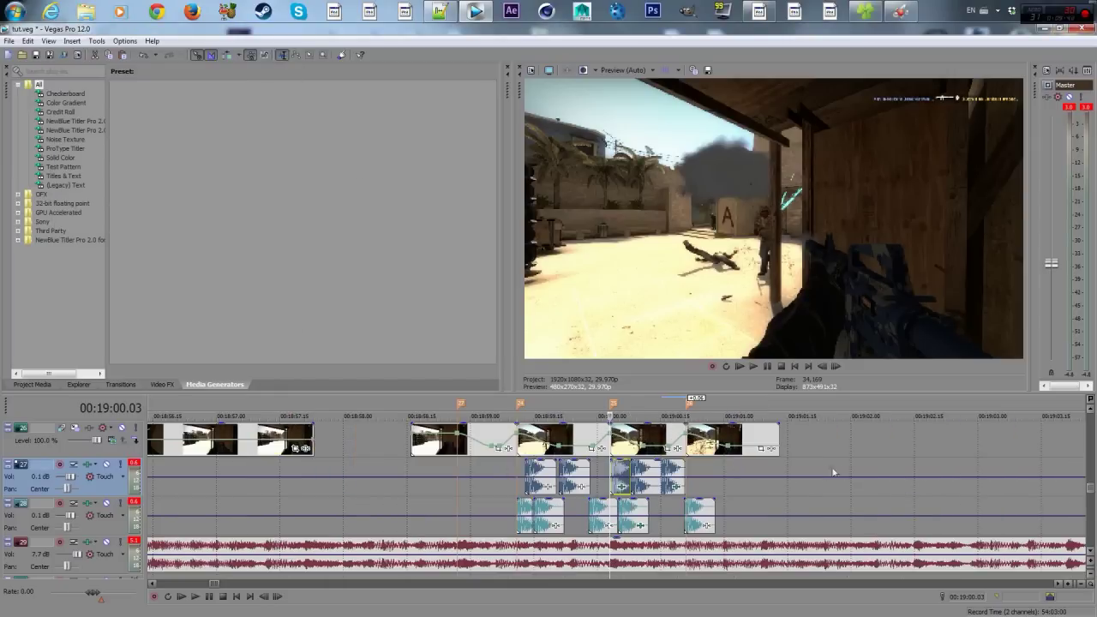
pyautogui.click(804, 465)
pyautogui.hotkey('ctrl', 'v')
pyautogui.click(799, 471)
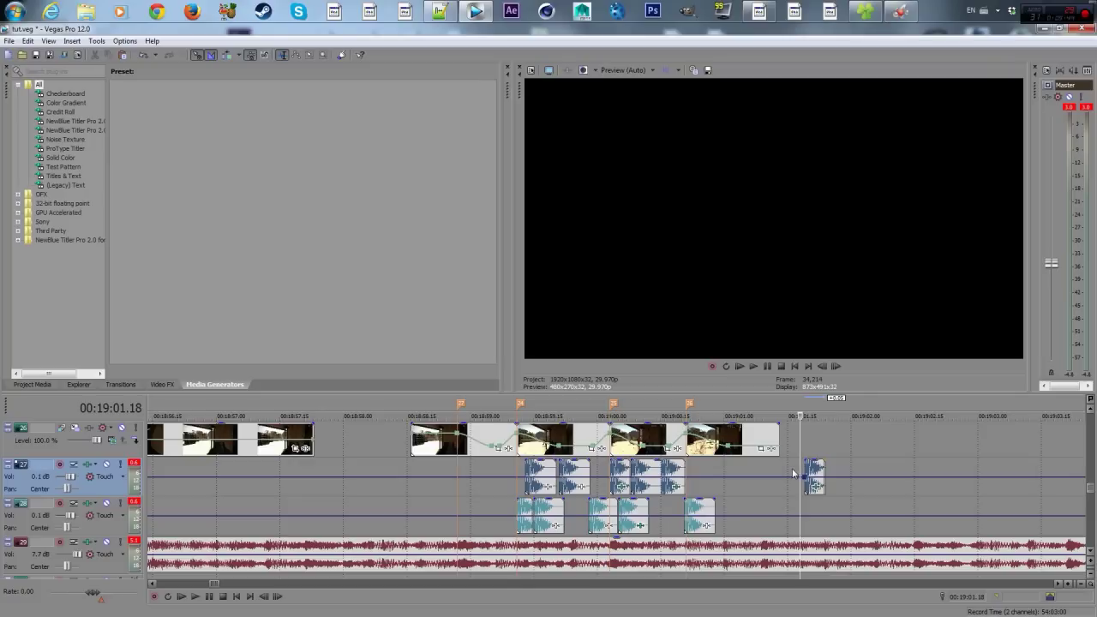
pyautogui.press('space')
pyautogui.press('space')
pyautogui.click(106, 542)
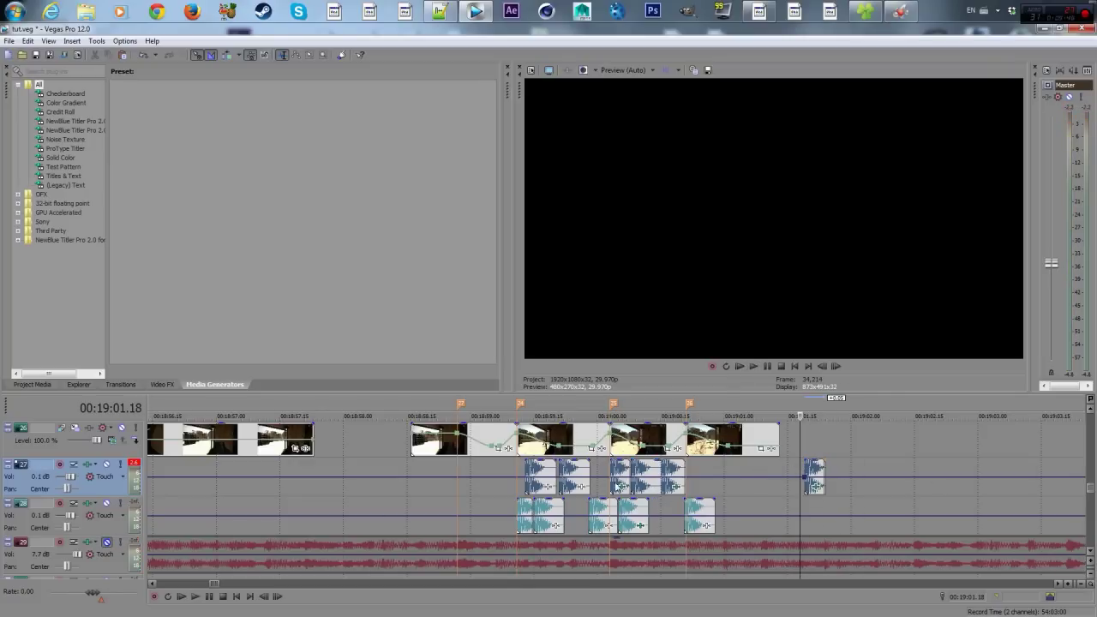
# - Paste a copy of an unequalized gunshot on track 28, move it to about 00:19:01.26, and play both copies from 00:19:01.10
pyautogui.click(534, 469)
pyautogui.click(809, 506)
pyautogui.hotkey('ctrl', 'v')
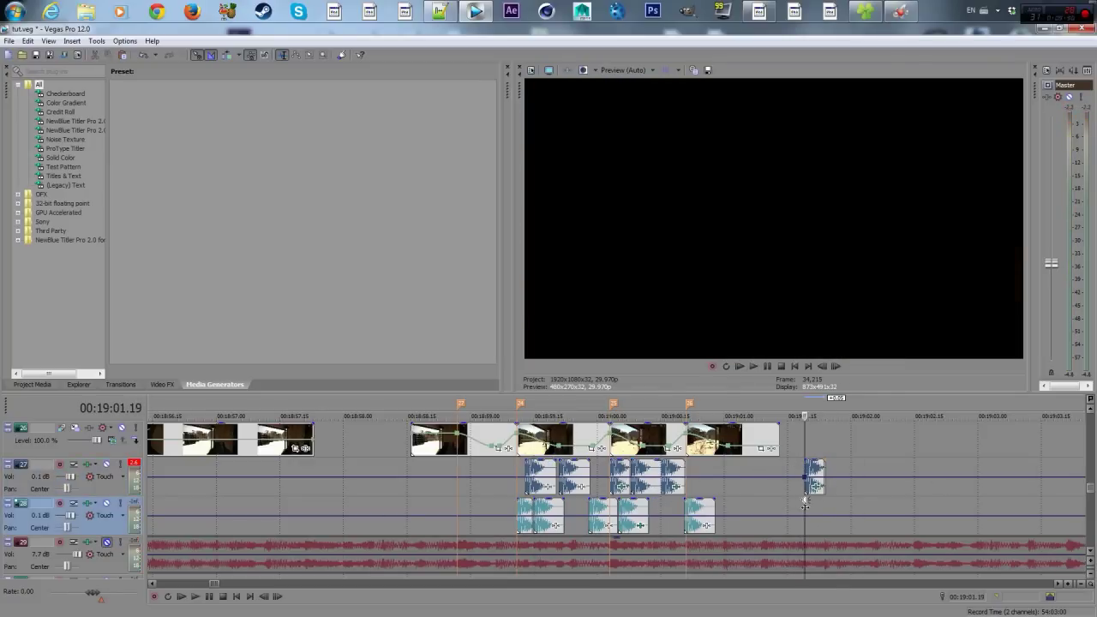
pyautogui.moveTo(813, 505); pyautogui.dragTo(851, 505)
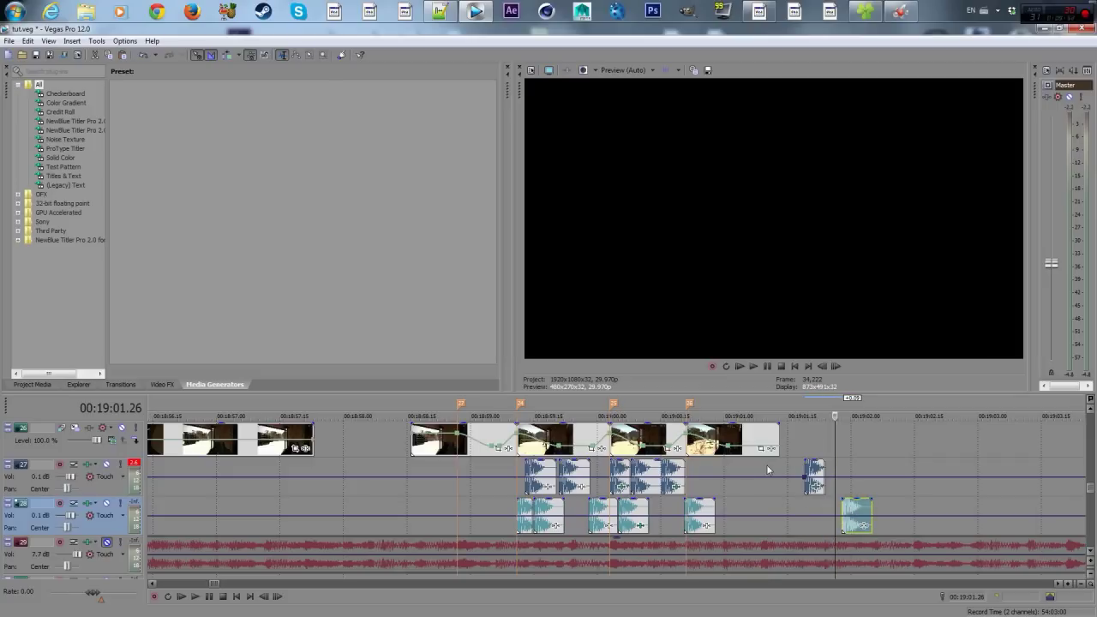
pyautogui.click(768, 470)
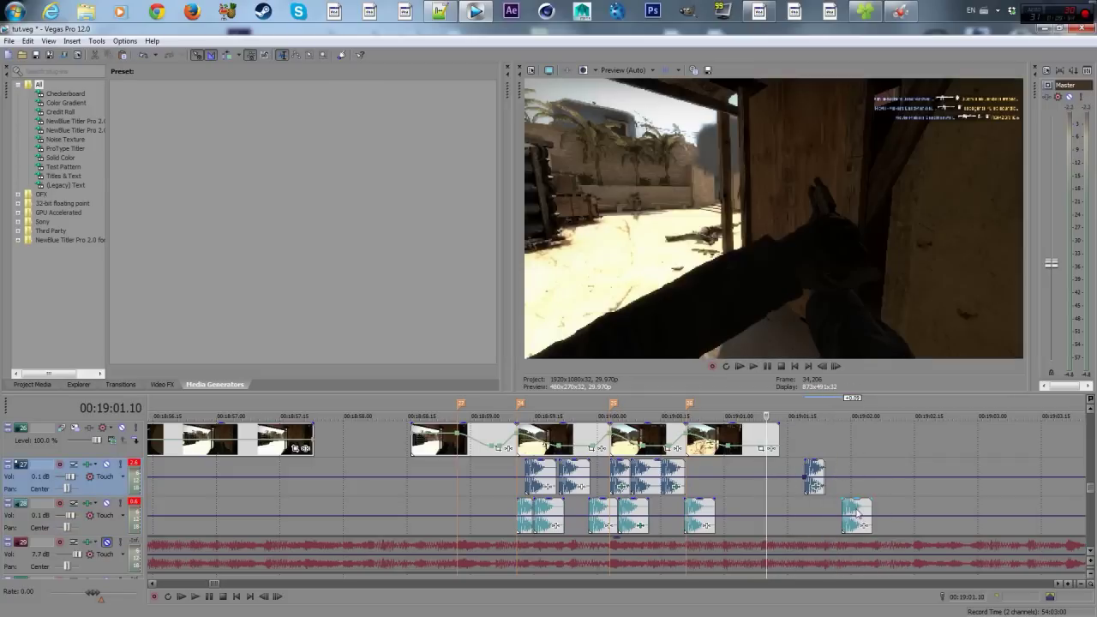
pyautogui.press('space')
pyautogui.press('space')
# - Delete both test gunshots after the clip and unmute music track 29
pyautogui.click(855, 513)
pyautogui.press('Delete')
pyautogui.click(813, 484)
pyautogui.press('Delete')
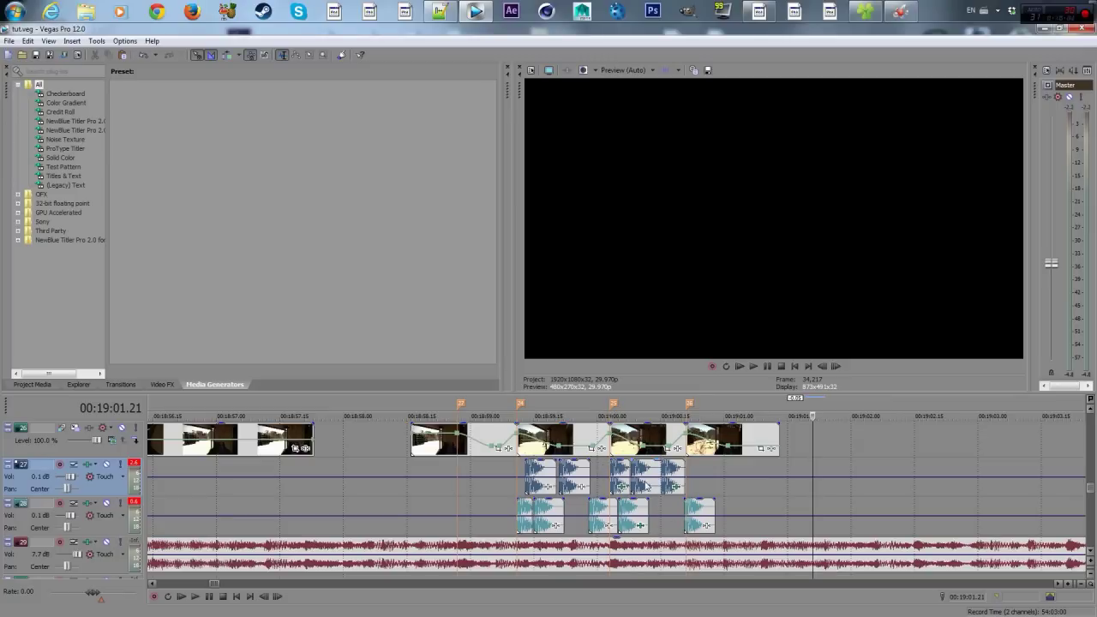
# - Add the Pitch Shift plug-in with the "[Sys] Fifth down" preset to the track 27 gunshot at 00:18:59.21
pyautogui.click(647, 485)
pyautogui.scroll(3, 668, 488)
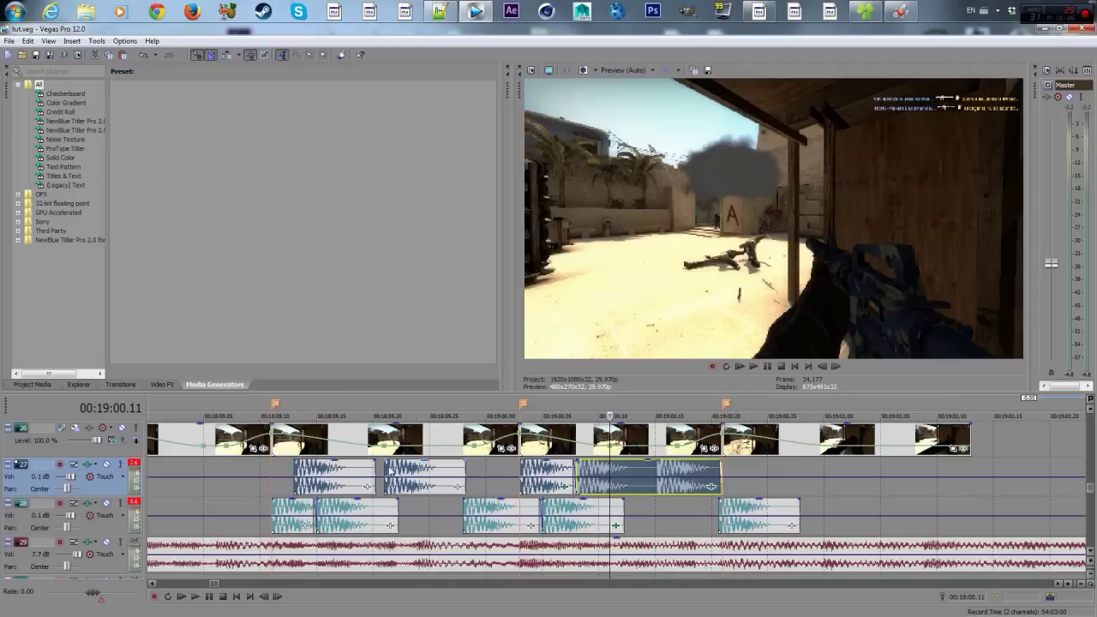
pyautogui.click(390, 470)
pyautogui.click(455, 486)
pyautogui.doubleClick(302, 474)
pyautogui.click(886, 167)
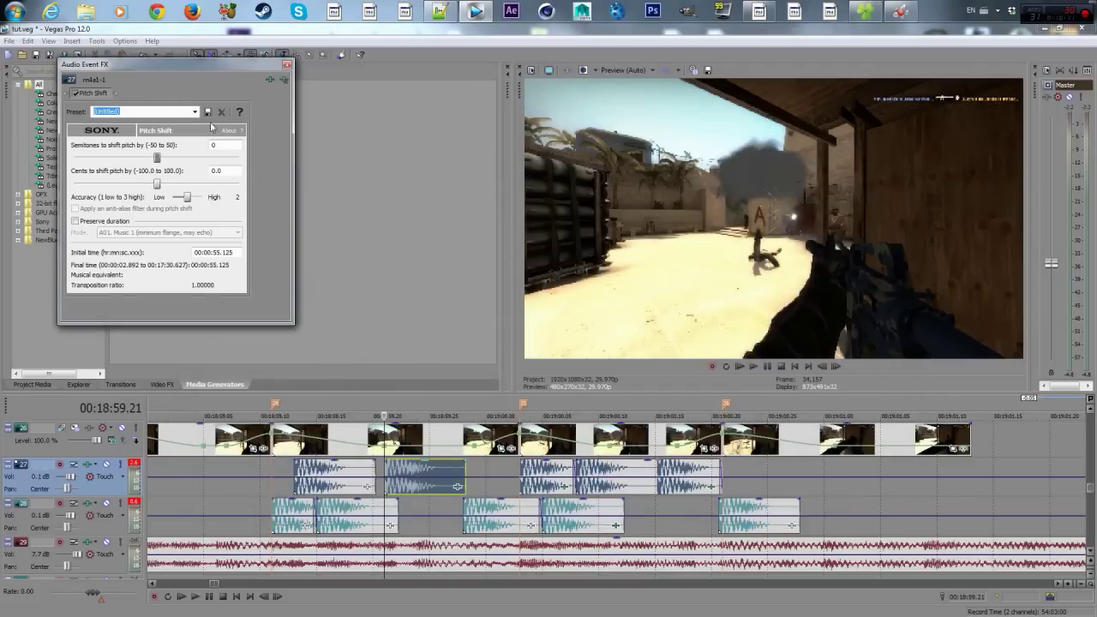
pyautogui.click(195, 112)
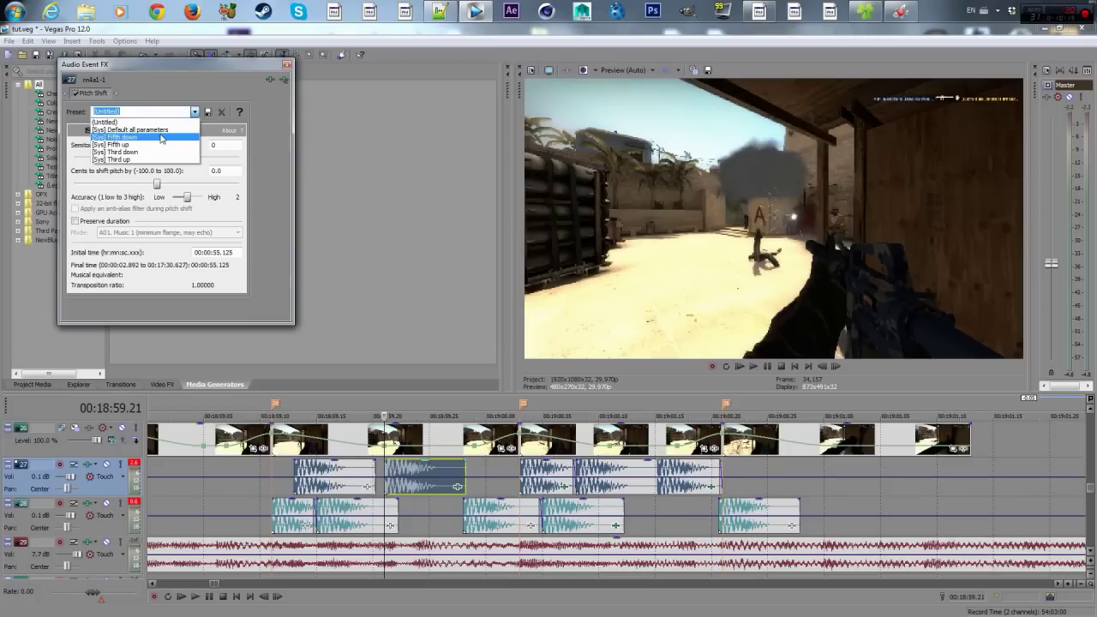
pyautogui.click(162, 137)
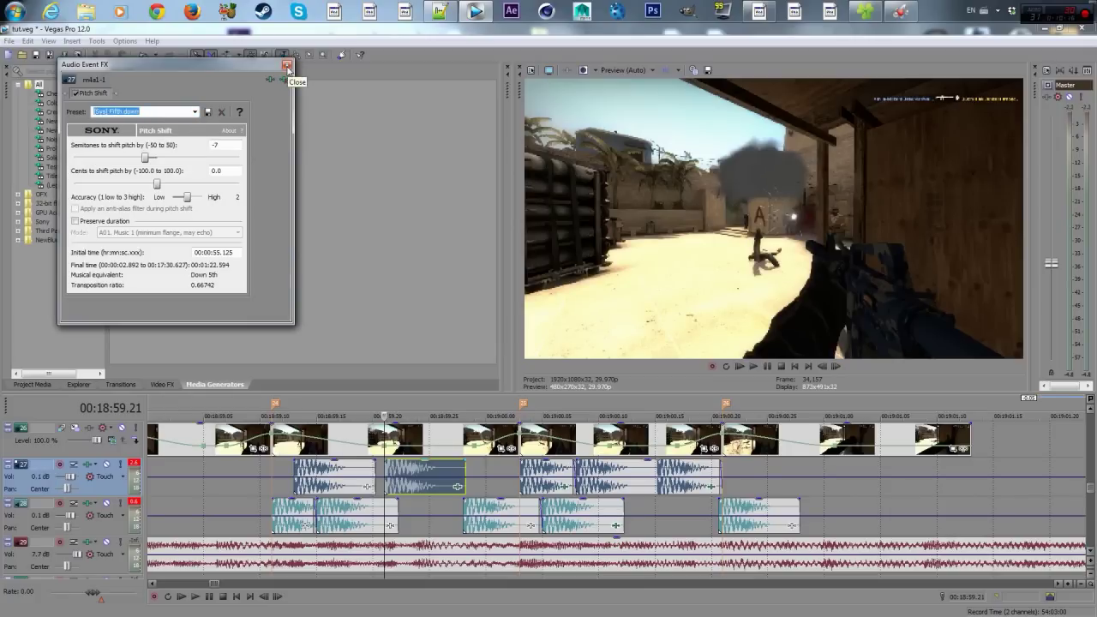
pyautogui.click(288, 65)
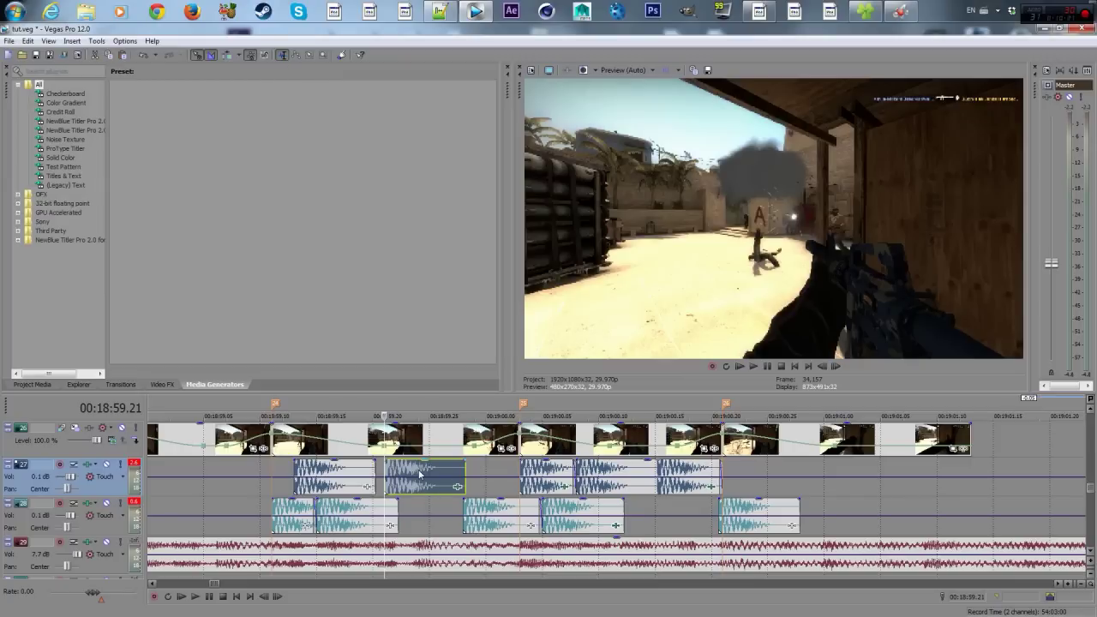
# - Align the last track 28 gunshot with the marker at 00:19:00.21 and play the sequence from just before the first gunshot
pyautogui.click(419, 471)
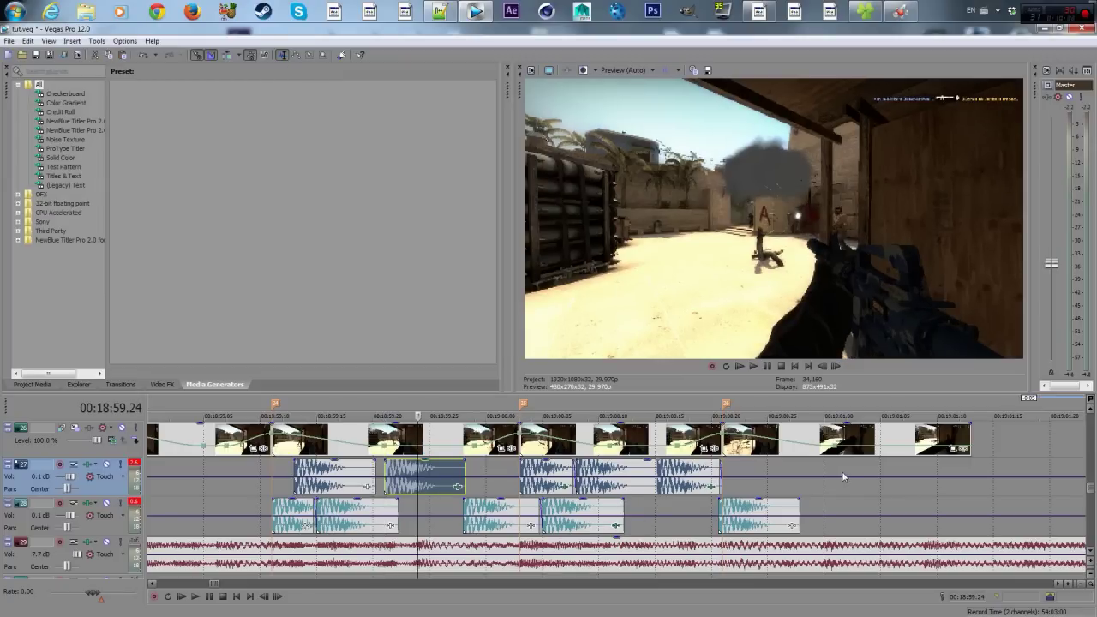
pyautogui.click(728, 512)
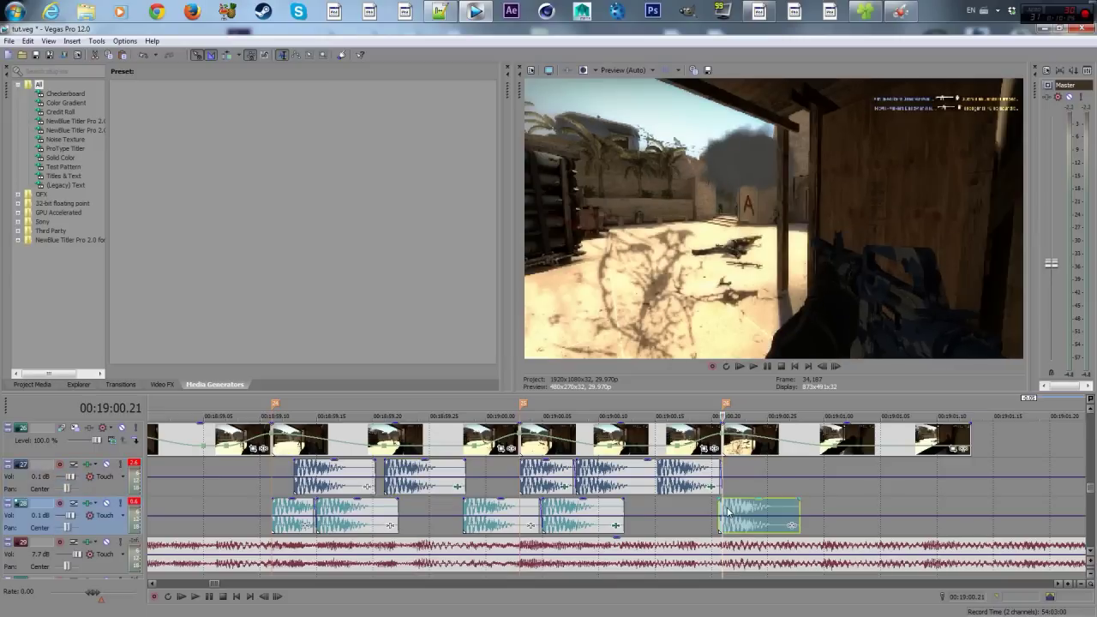
pyautogui.moveTo(728, 511); pyautogui.dragTo(725, 507)
pyautogui.press('Left')
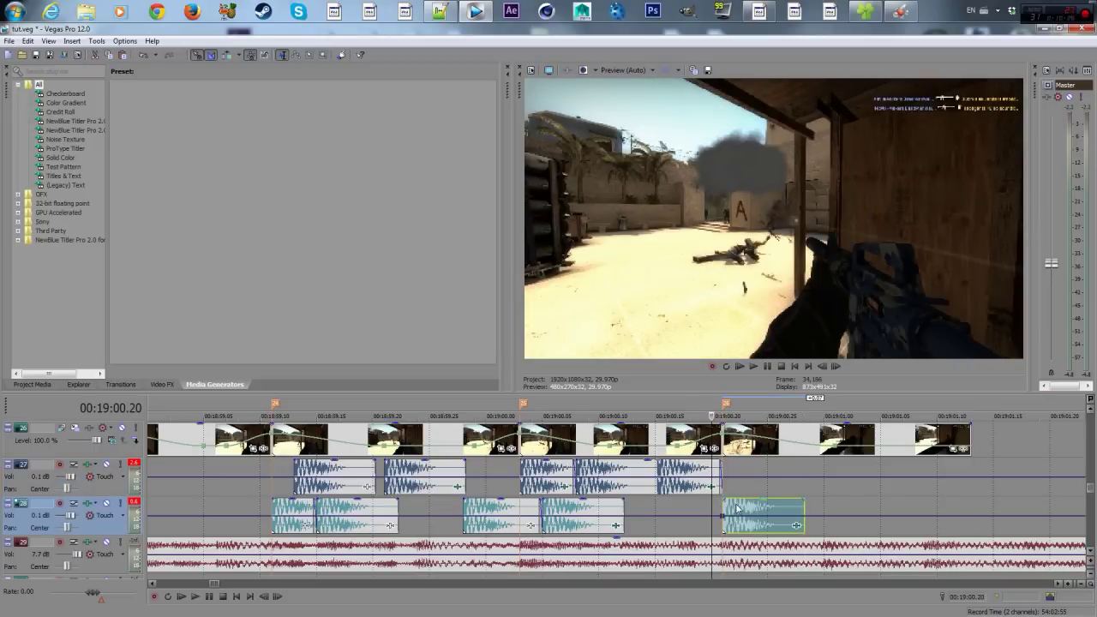
pyautogui.click(251, 472)
pyautogui.press('space')
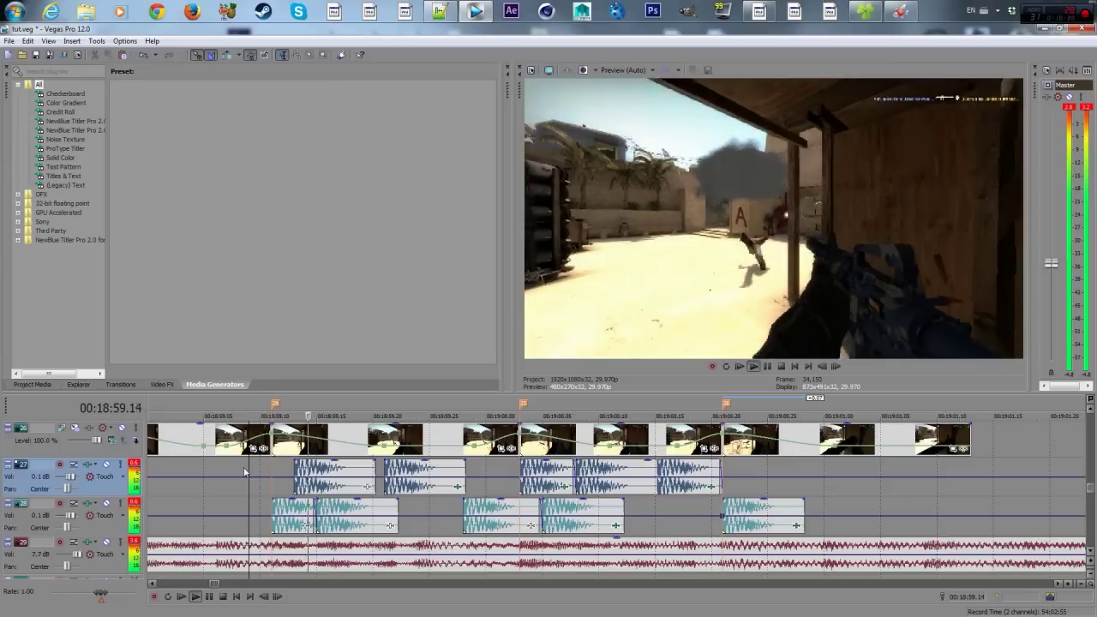
# - Replace the unprocessed track 28 gunshot at 00:18:59.28 with a copy of a pitch-shifted gunshot
pyautogui.press('space')
pyautogui.click(396, 475)
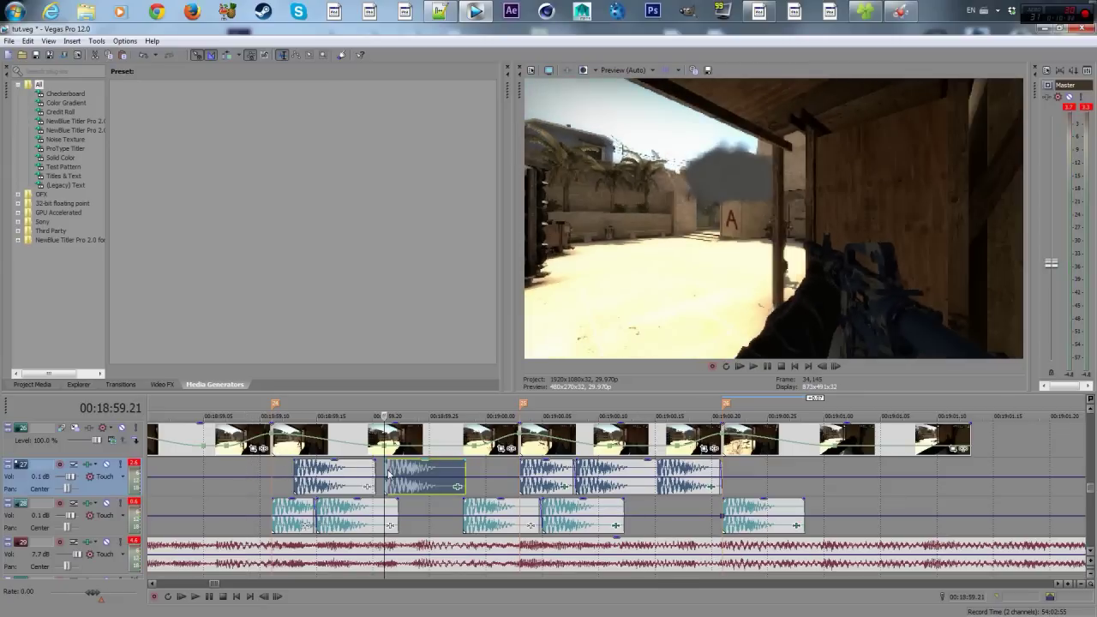
pyautogui.click(477, 515)
pyautogui.click(531, 524)
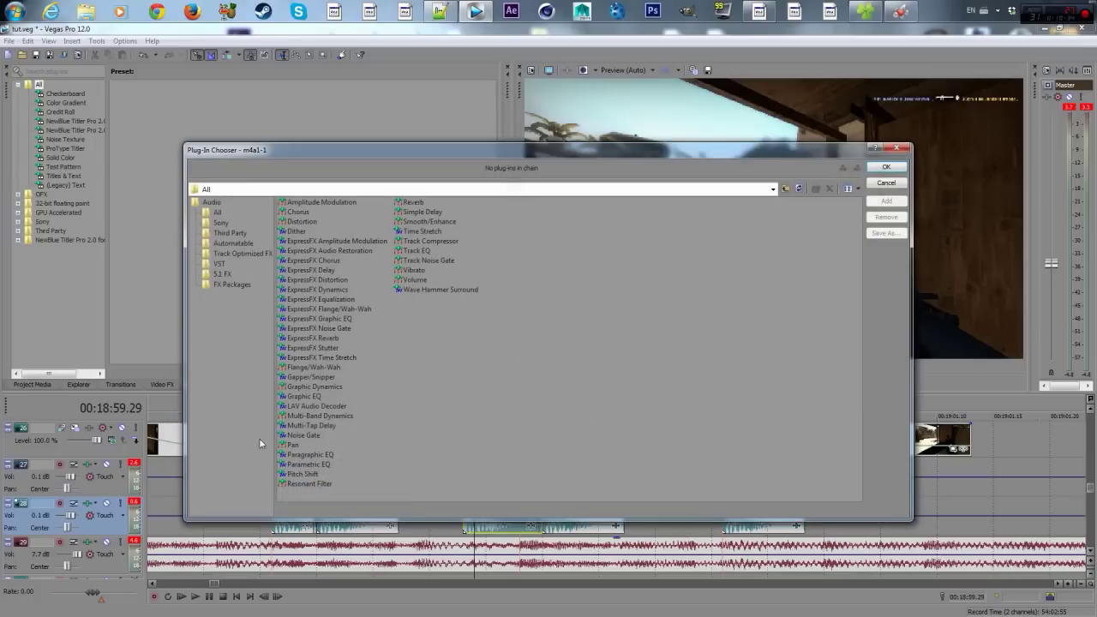
pyautogui.click(887, 182)
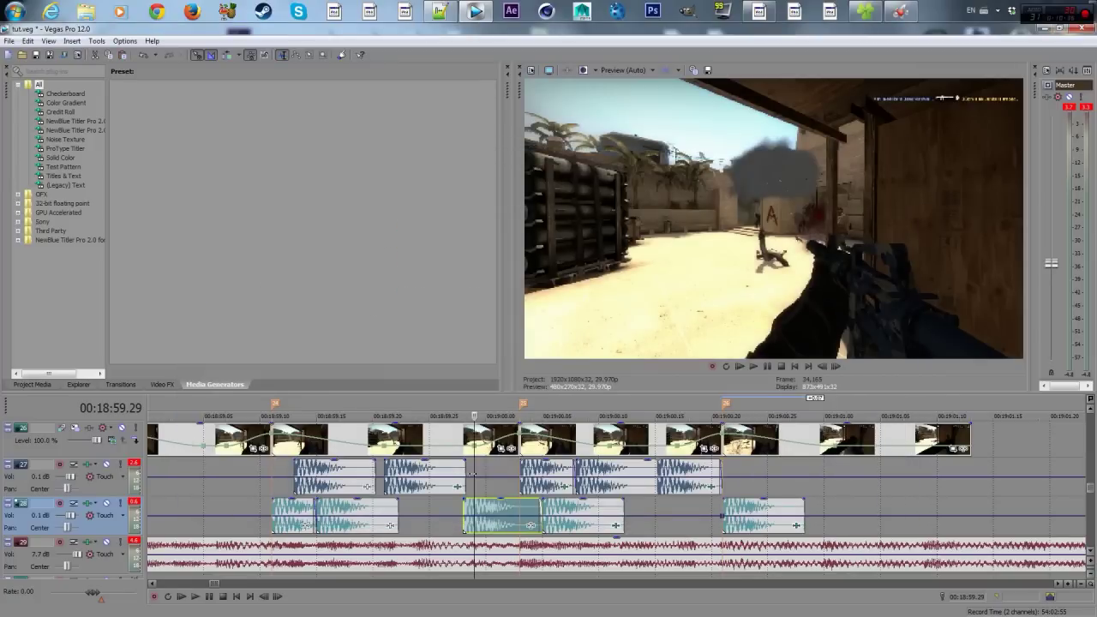
pyautogui.click(464, 506)
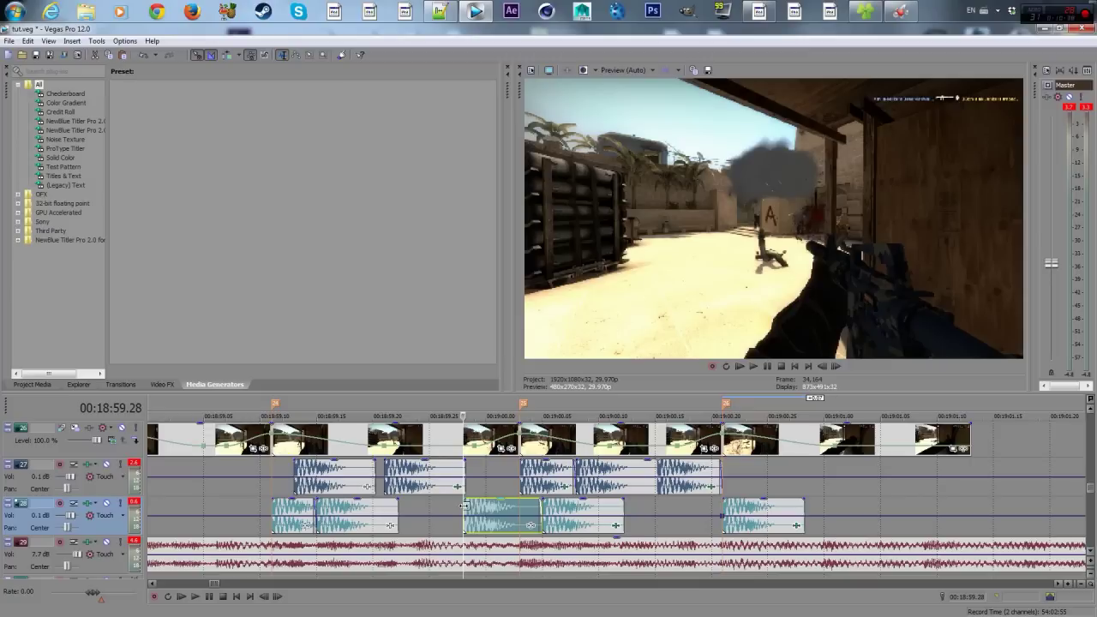
pyautogui.doubleClick(464, 506)
pyautogui.moveTo(540, 508); pyautogui.dragTo(535, 507)
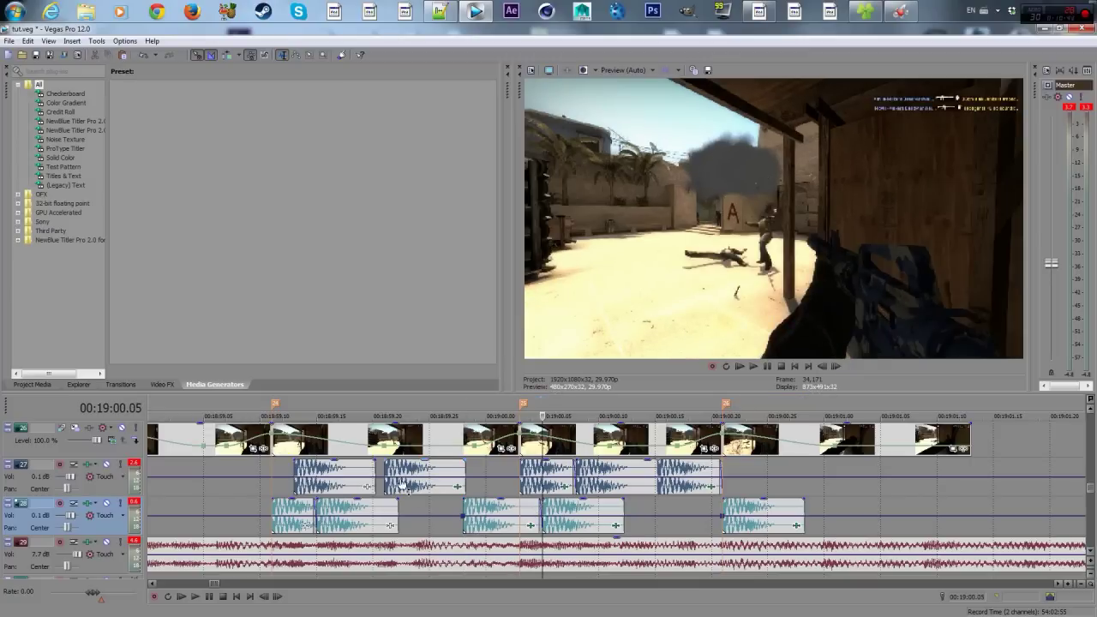
# - Extend the track 27 gunshot at 00:18:59.21 to the marker at 00:19:00.03 and add a second Pitch Shift with the "[Sys] Fifth down" preset
pyautogui.click(384, 468)
pyautogui.moveTo(465, 468); pyautogui.dragTo(519, 466)
pyautogui.click(508, 486)
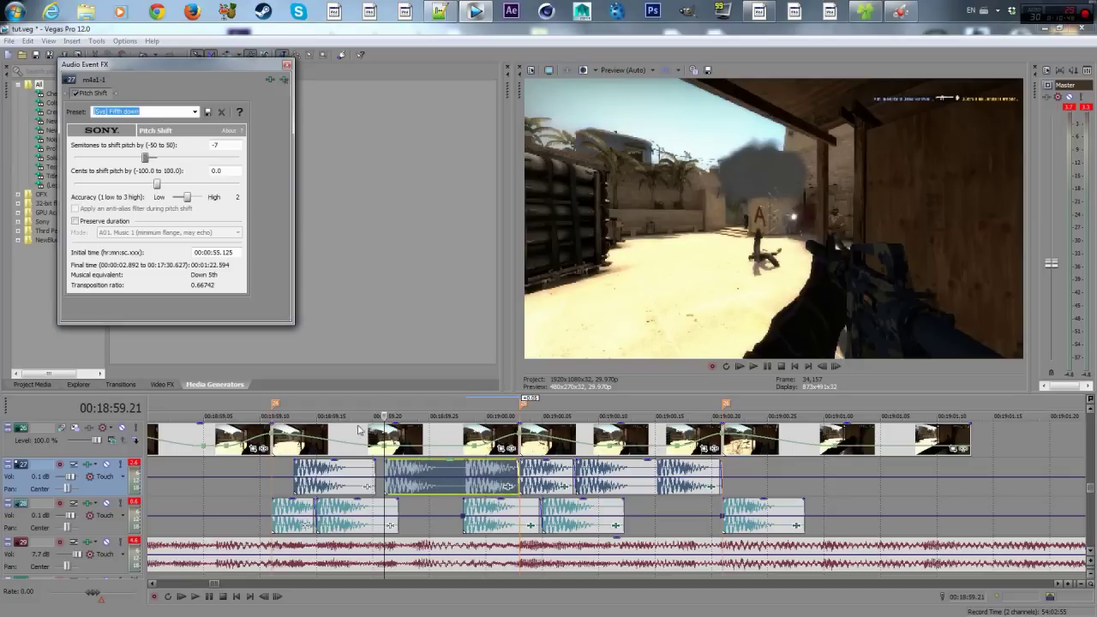
pyautogui.click(269, 79)
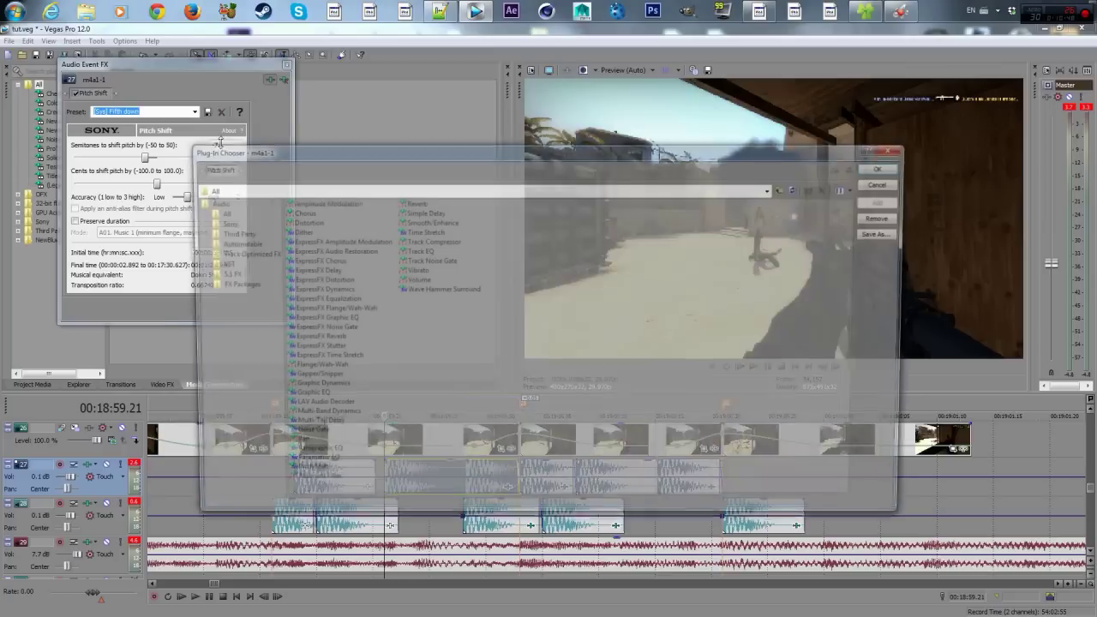
pyautogui.click(303, 474)
pyautogui.click(885, 201)
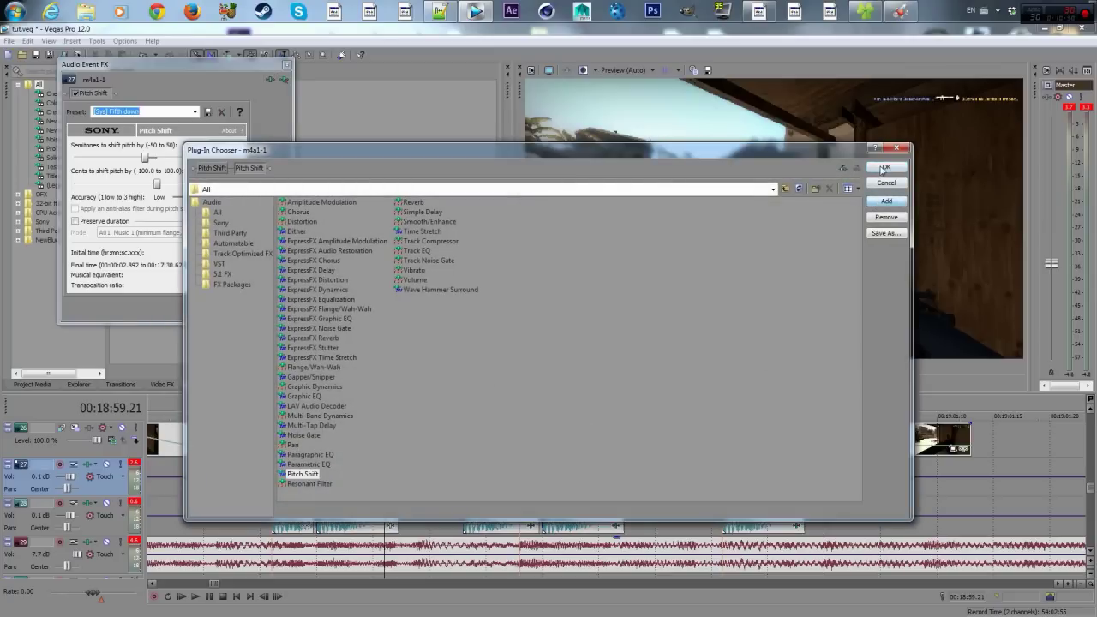
pyautogui.click(883, 168)
pyautogui.click(196, 112)
pyautogui.click(195, 112)
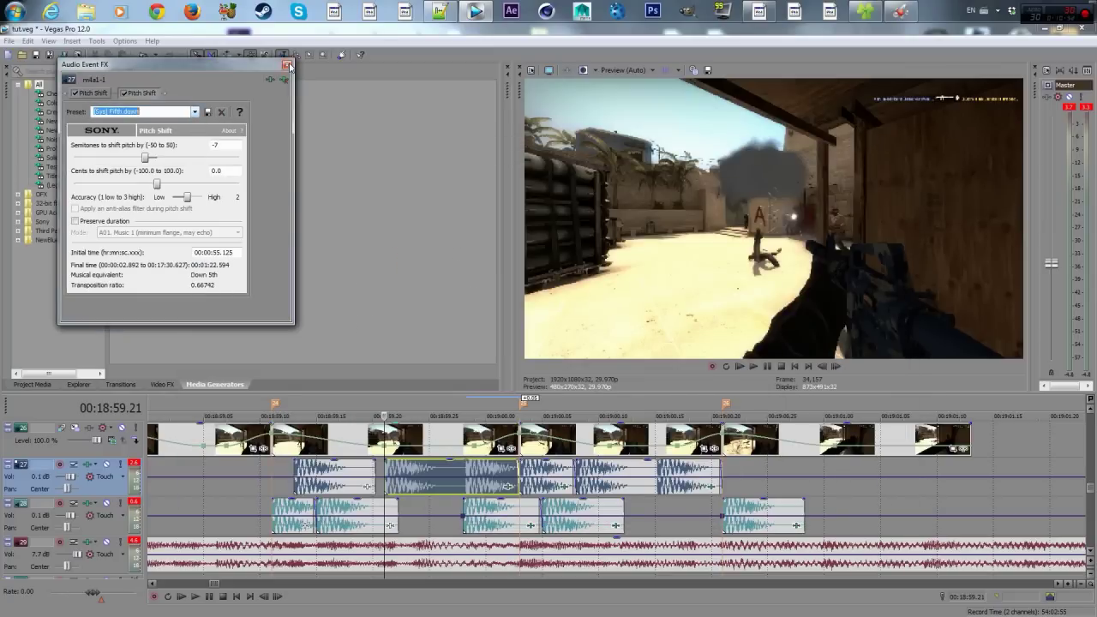
pyautogui.click(287, 65)
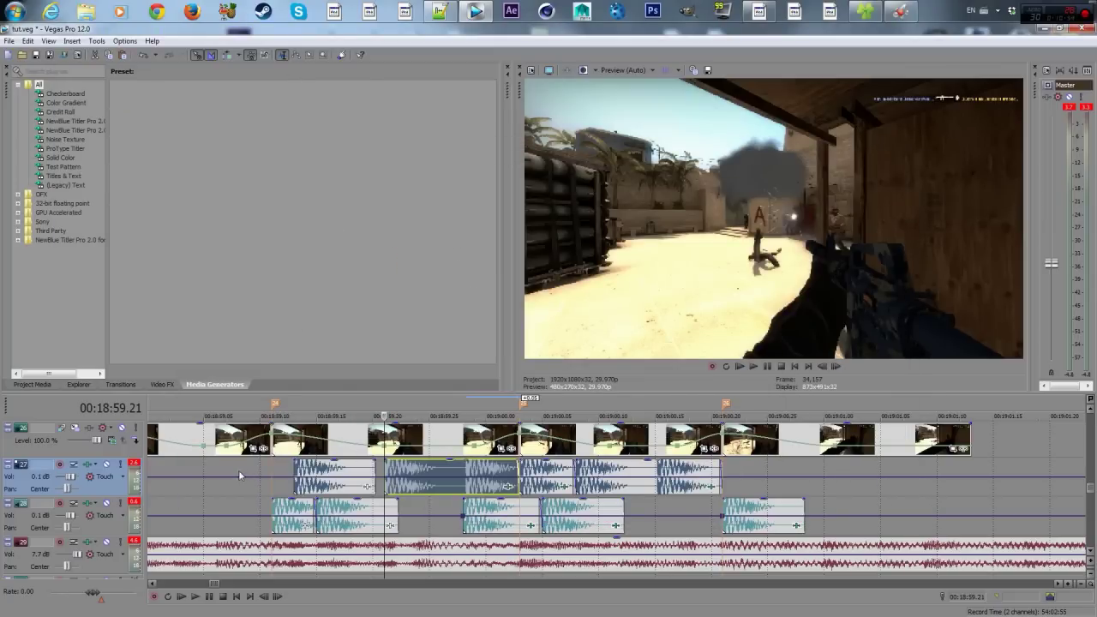
# - Play the gunshot sequence from the start of the clip at 00:18:58.16
pyautogui.click(181, 470)
pyautogui.scroll(-1, 600, 460)
pyautogui.click(475, 467)
pyautogui.press('space')
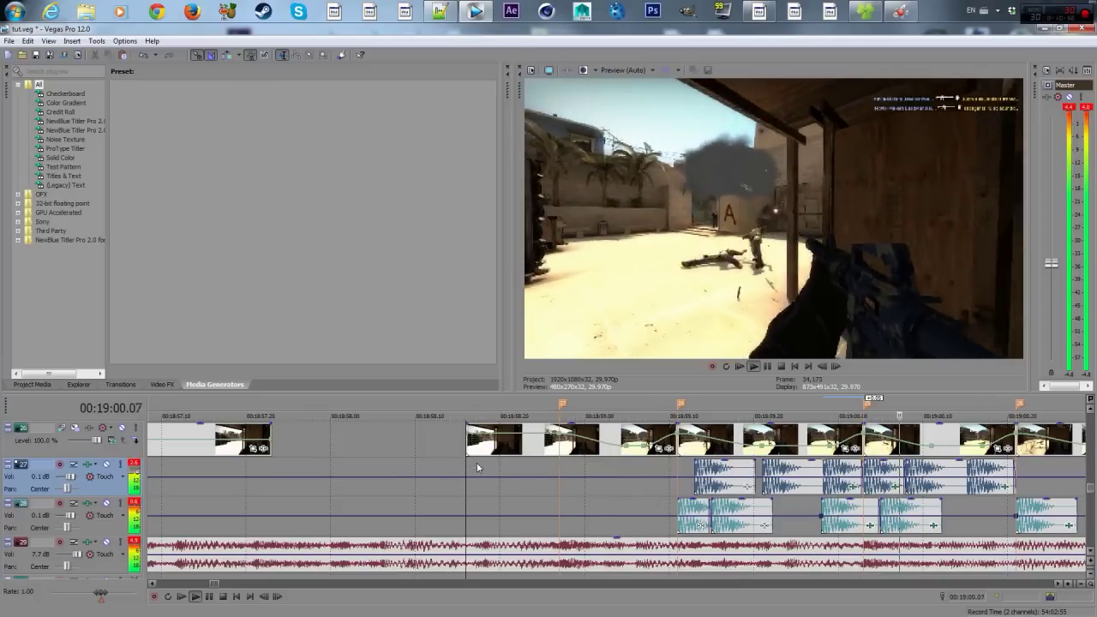
pyautogui.press('space')
pyautogui.scroll(-1, 682, 455)
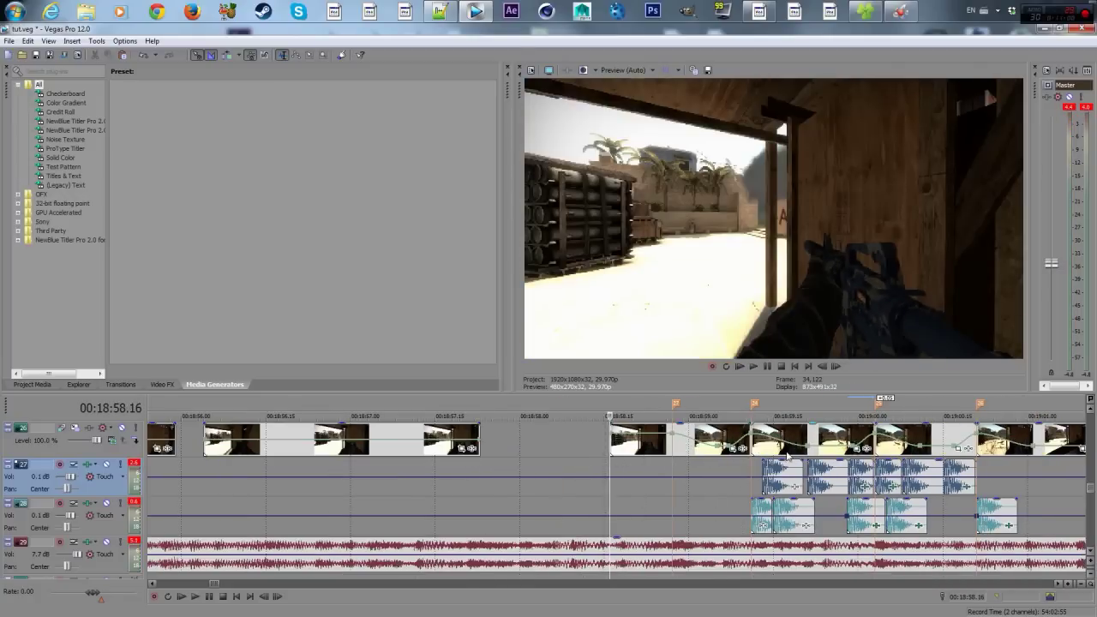
# - Replace the unprocessed track 28 gunshot at 00:18:59.15 with a copy that carries the "[Sys] Fifth down" Pitch Shift
pyautogui.click(788, 456)
pyautogui.scroll(2, 789, 456)
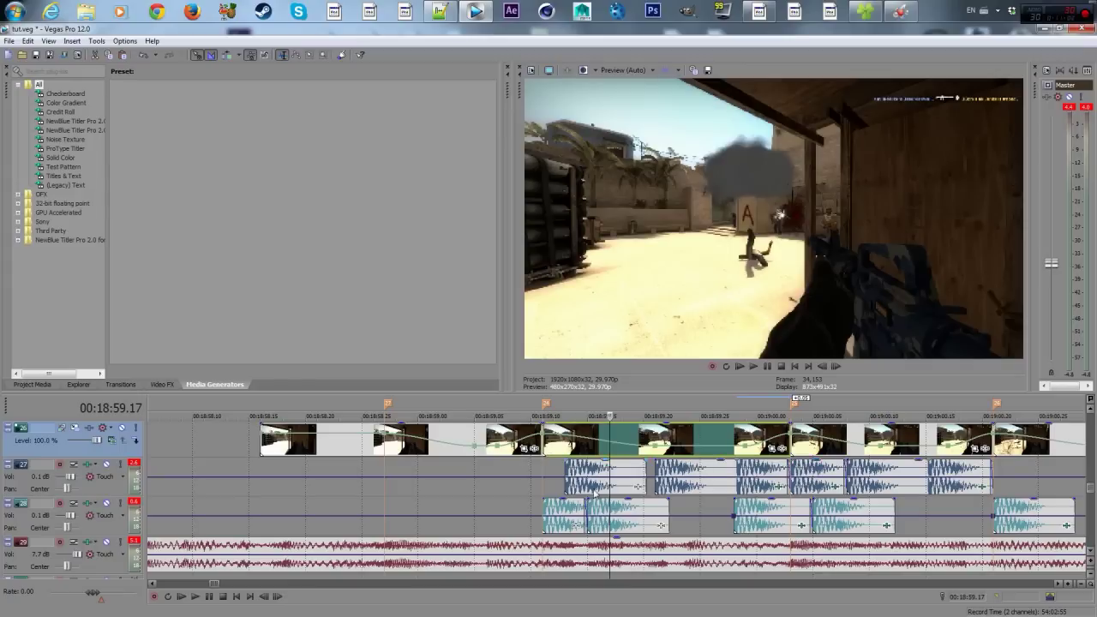
pyautogui.click(594, 512)
pyautogui.scroll(1, 594, 513)
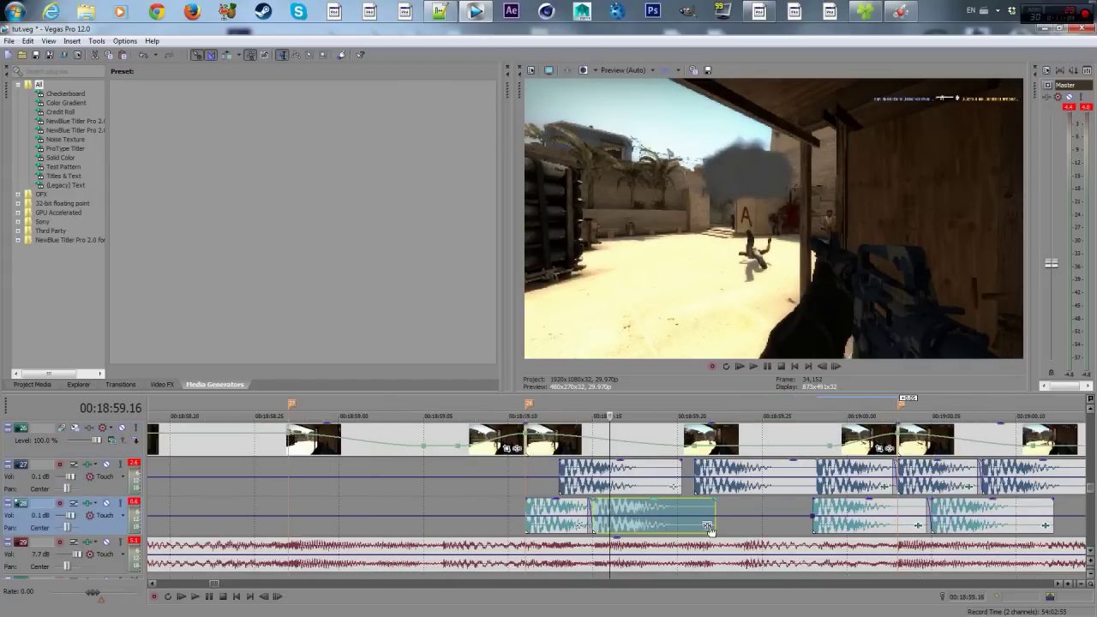
pyautogui.click(708, 526)
pyautogui.click(887, 184)
pyautogui.click(594, 501)
pyautogui.hotkey('ctrl', 'v')
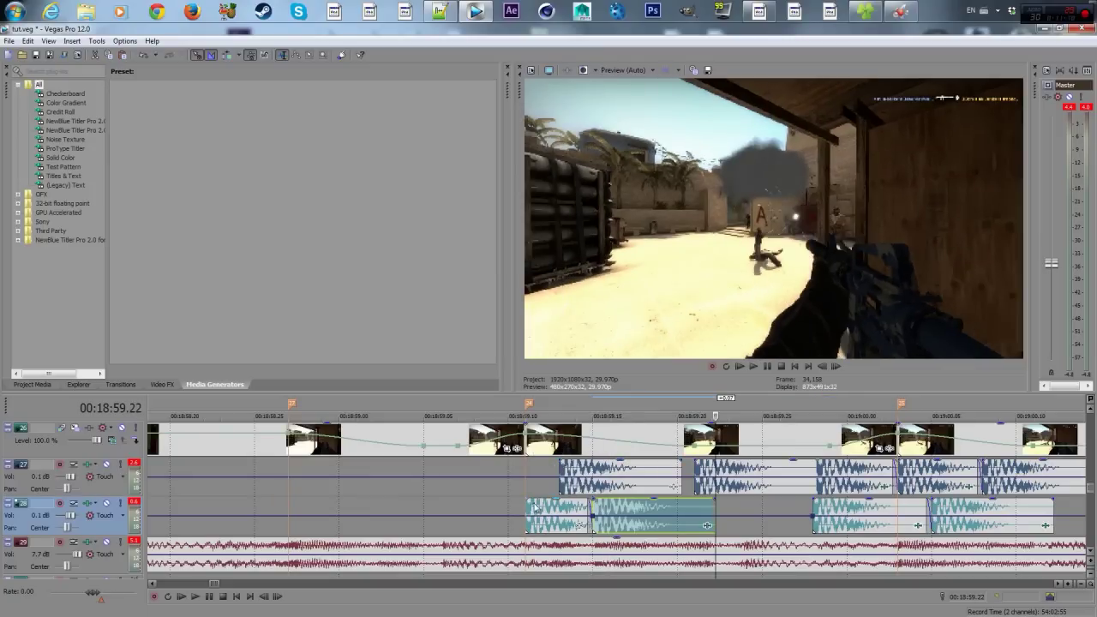
# - Add ExpressFX Equalization with the "my set 1" preset to the track 27 gunshot at 00:18:59.13 and play from about 00:18:59.02
pyautogui.click(565, 473)
pyautogui.click(672, 488)
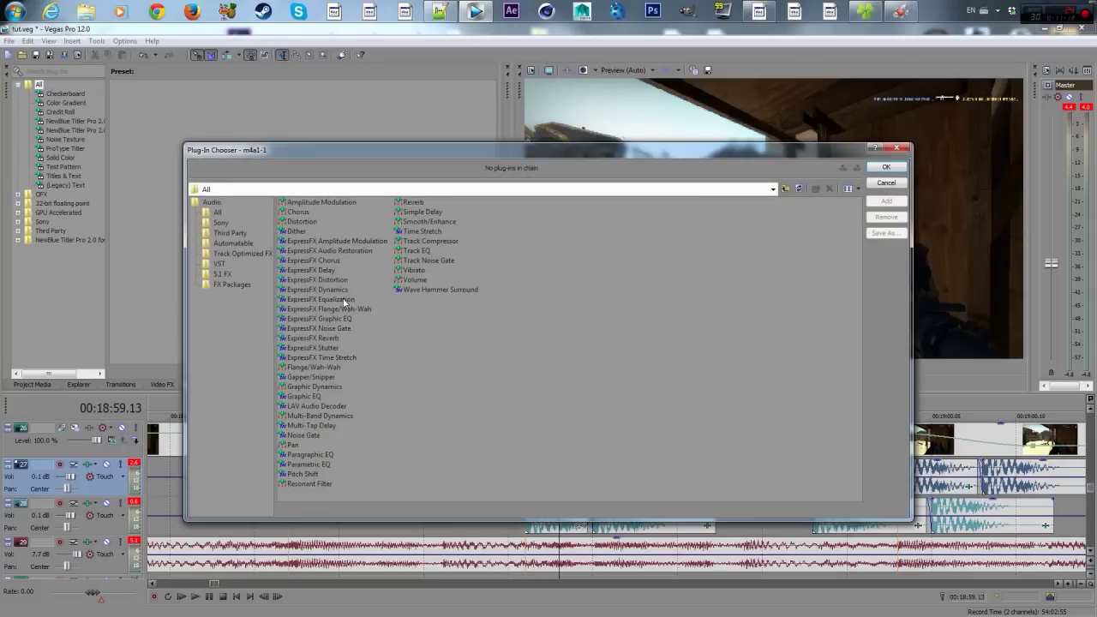
pyautogui.click(336, 300)
pyautogui.click(886, 166)
pyautogui.click(232, 112)
pyautogui.click(146, 175)
pyautogui.click(288, 65)
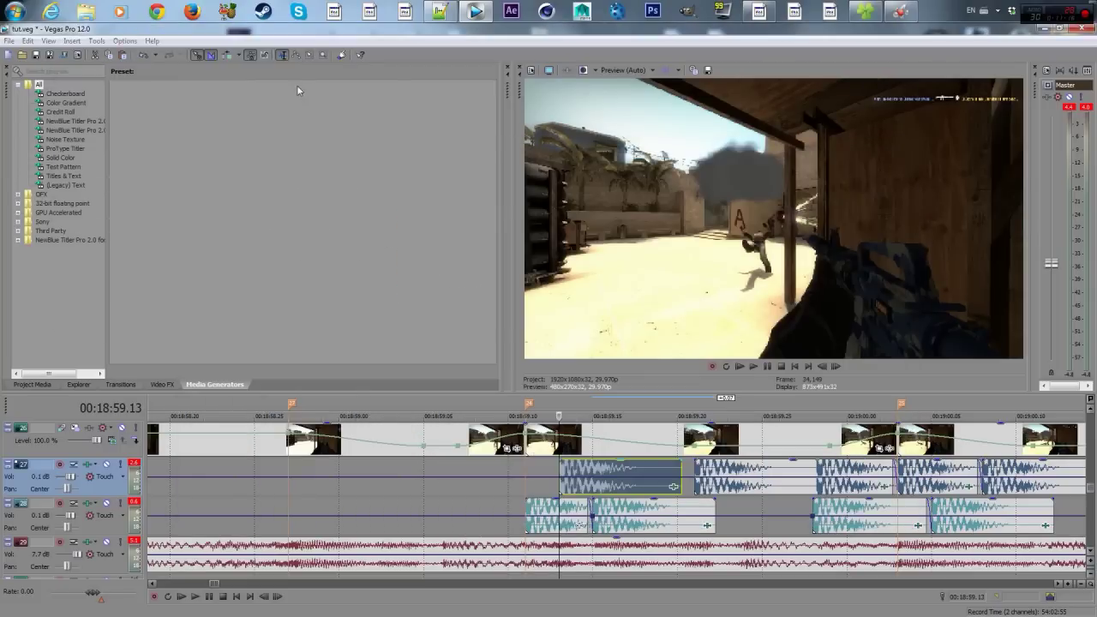
pyautogui.click(372, 467)
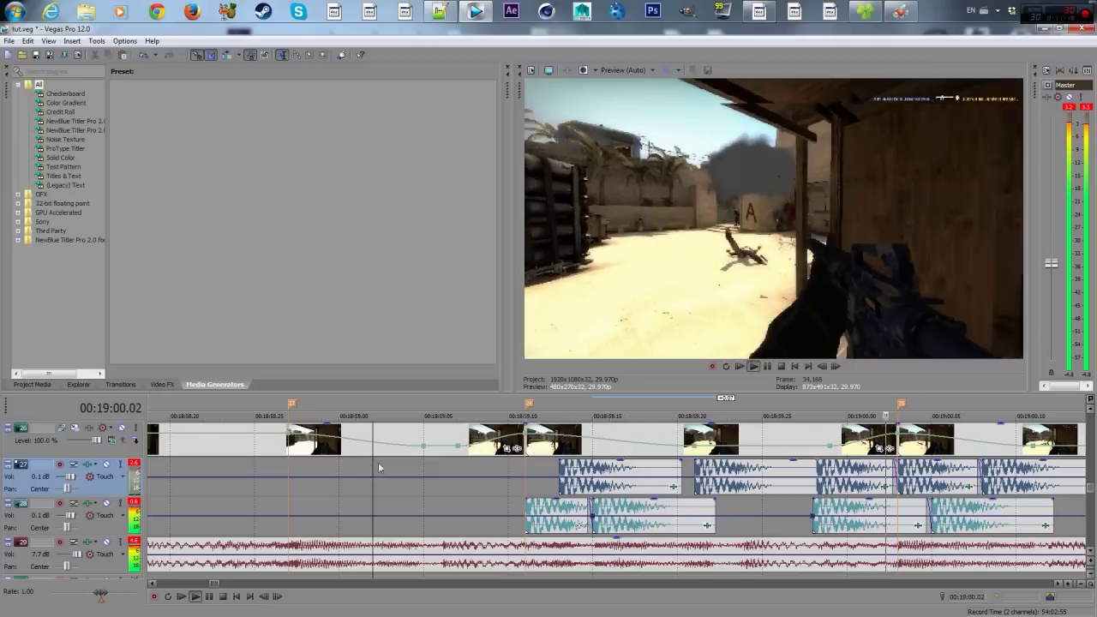
# - Add ExpressFX Equalization with the "[Sys] Treble only" preset to the first track 28 gunshot at 00:18:59.11 and play from 00:18:58.29
pyautogui.click(534, 509)
pyautogui.click(576, 526)
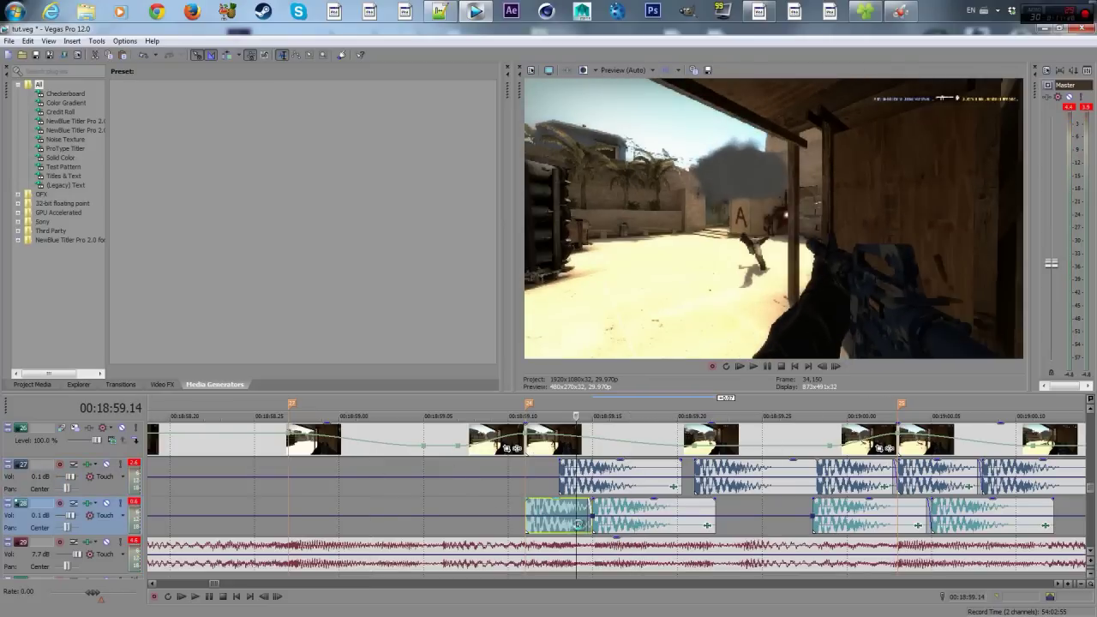
pyautogui.click(579, 525)
pyautogui.click(333, 301)
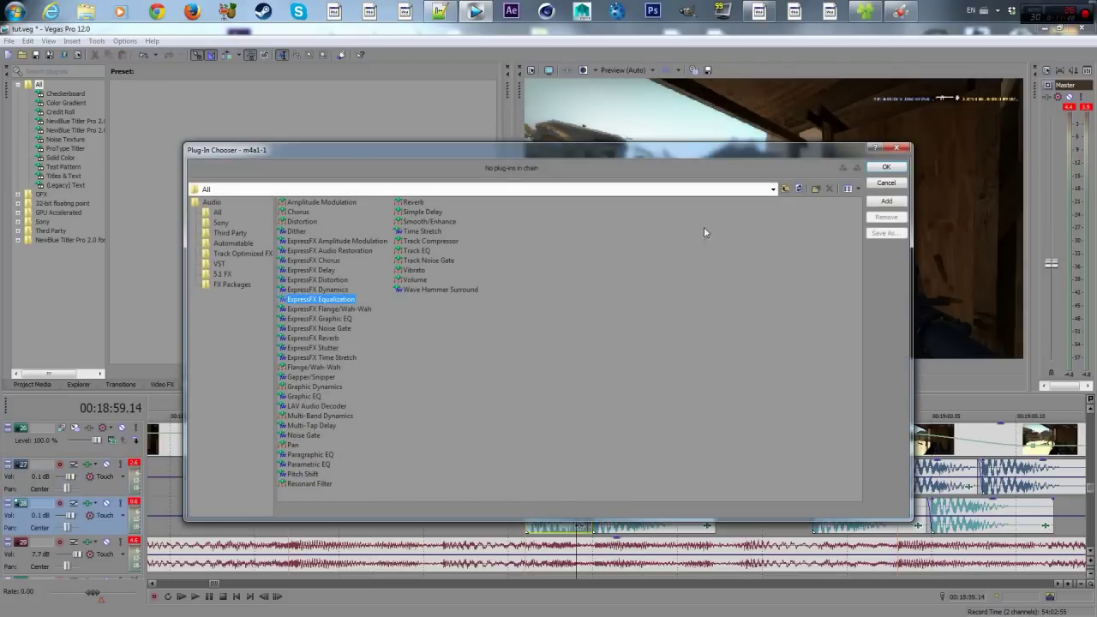
pyautogui.click(887, 167)
pyautogui.click(232, 113)
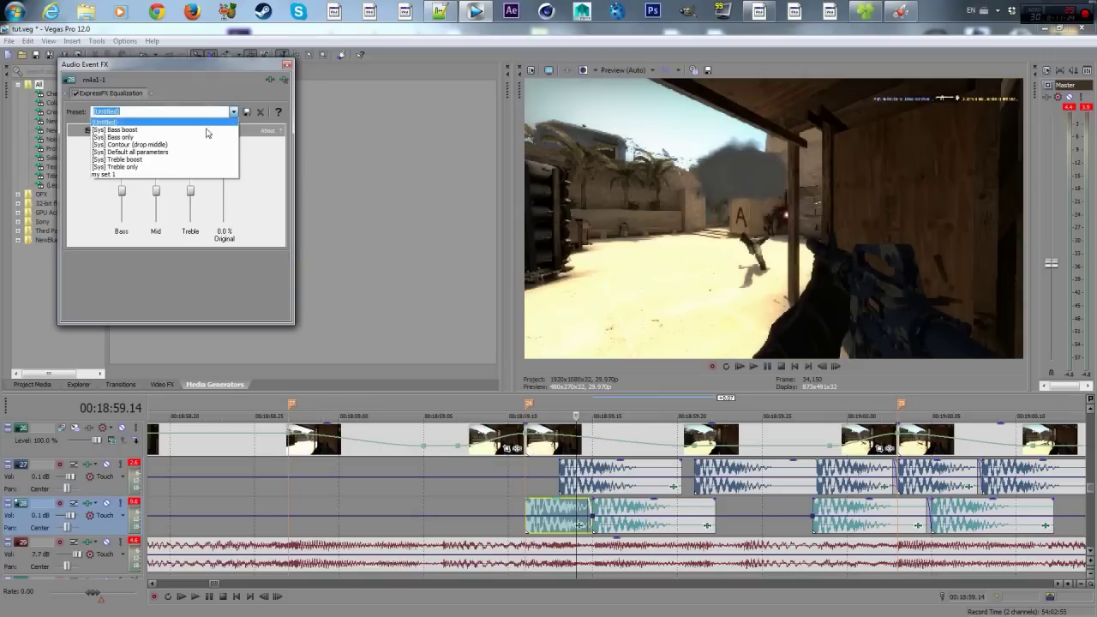
pyautogui.click(164, 170)
pyautogui.click(287, 65)
pyautogui.scroll(-1, 421, 485)
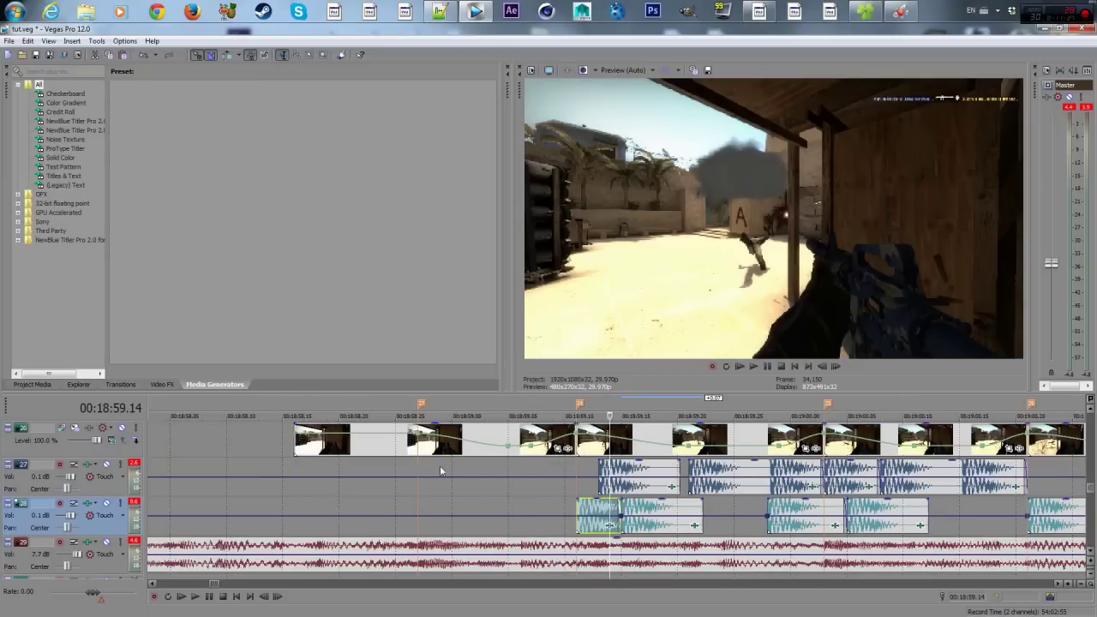
pyautogui.click(440, 468)
pyautogui.press('space')
pyautogui.press('space')
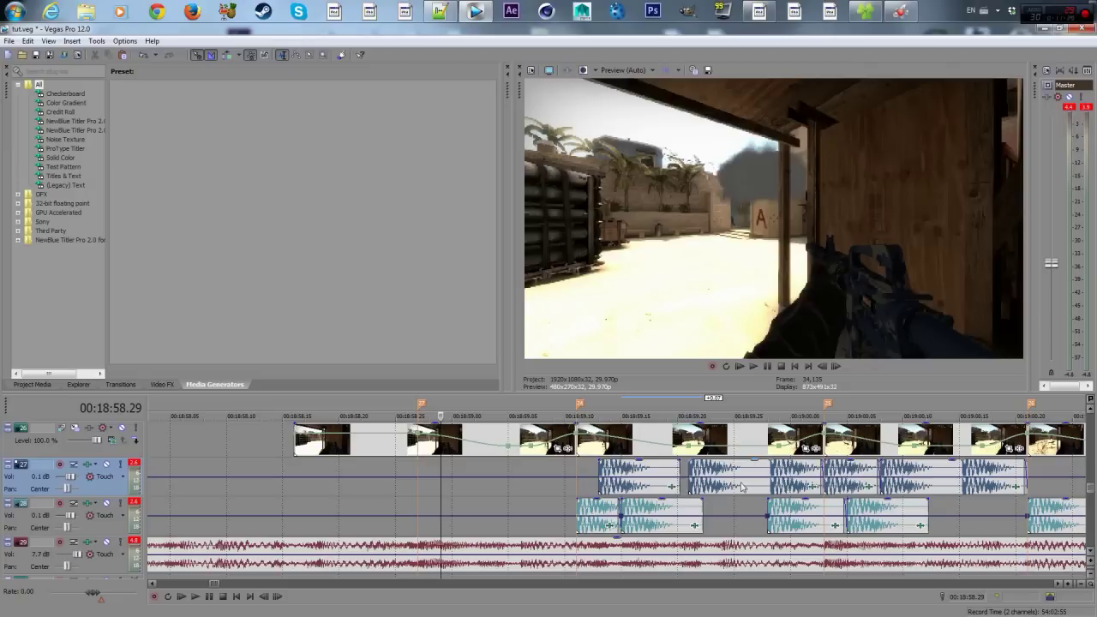
# - Shorten the extended track 27 gunshot at 00:18:59.21 to end at 00:18:59.28 and play the sequence from 00:18:59.10
pyautogui.click(701, 476)
pyautogui.click(812, 486)
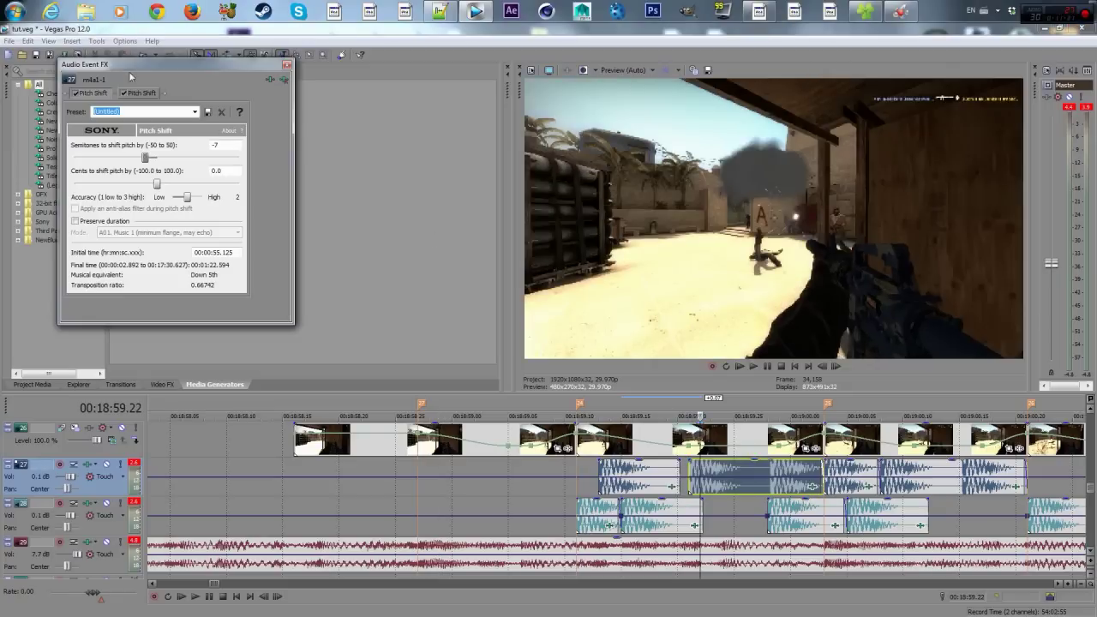
pyautogui.click(286, 66)
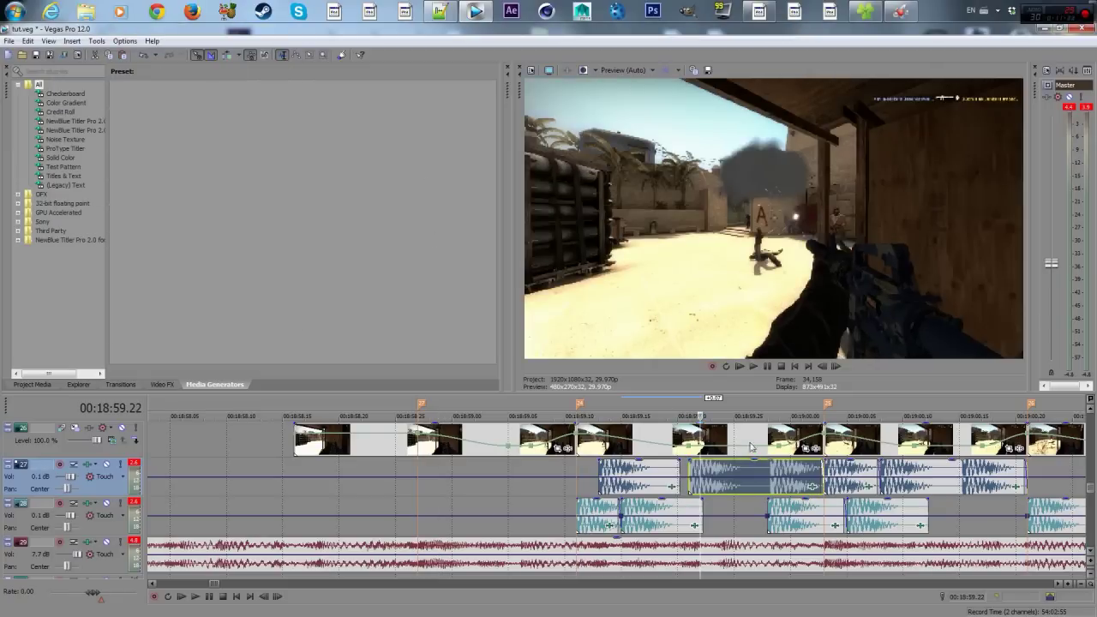
pyautogui.click(802, 469)
pyautogui.scroll(2, 761, 506)
pyautogui.moveTo(657, 467); pyautogui.dragTo(541, 472)
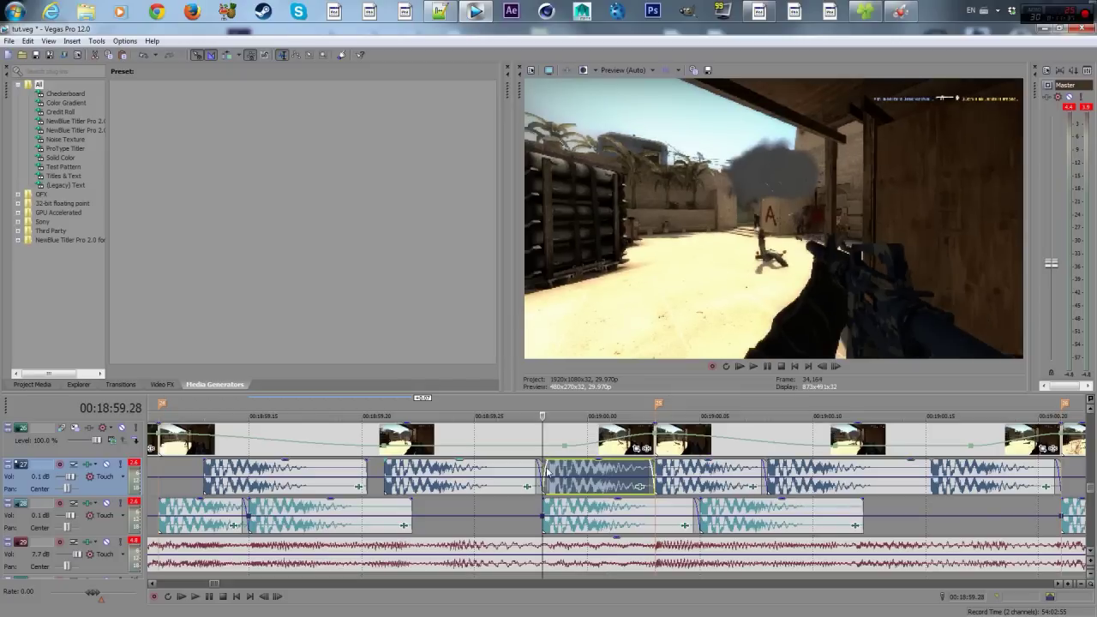
pyautogui.scroll(-1, 474, 477)
pyautogui.click(307, 474)
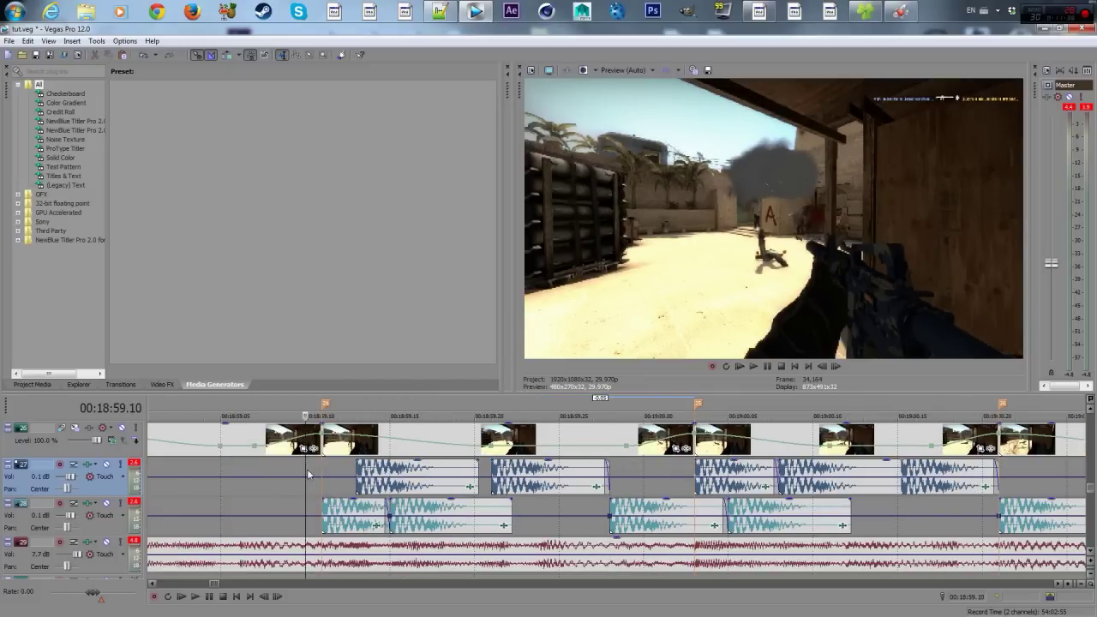
pyautogui.press('space')
pyautogui.press('space')
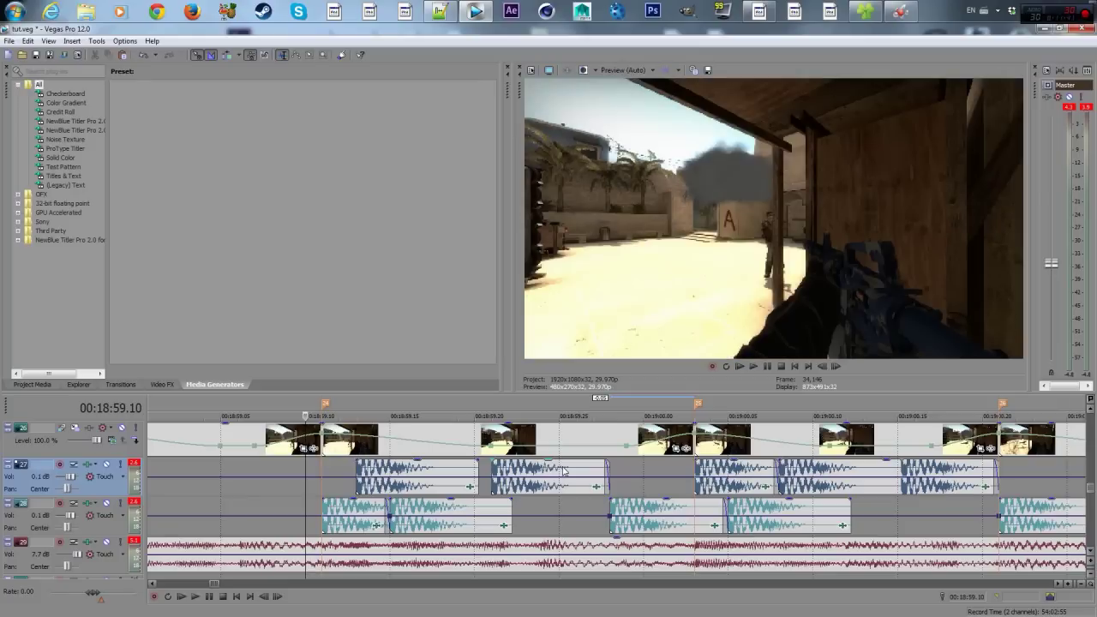
# - Bypass the Pitch Shift and ExpressFX Equalization plug-ins on the first three gunshots and play the sequence from 00:18:58.17
pyautogui.click(407, 475)
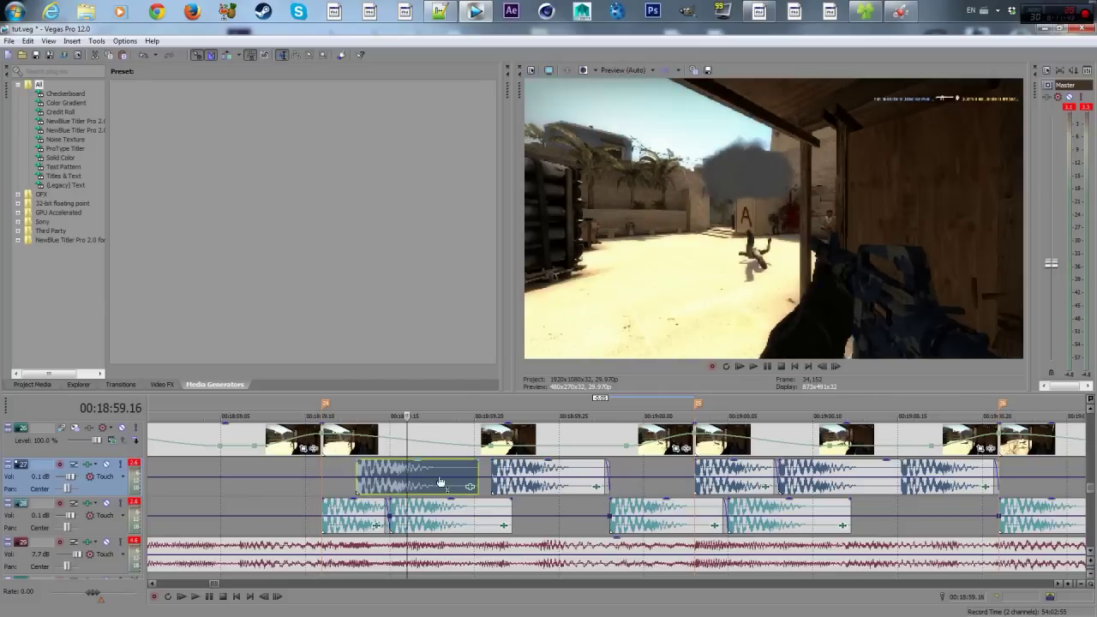
pyautogui.click(503, 526)
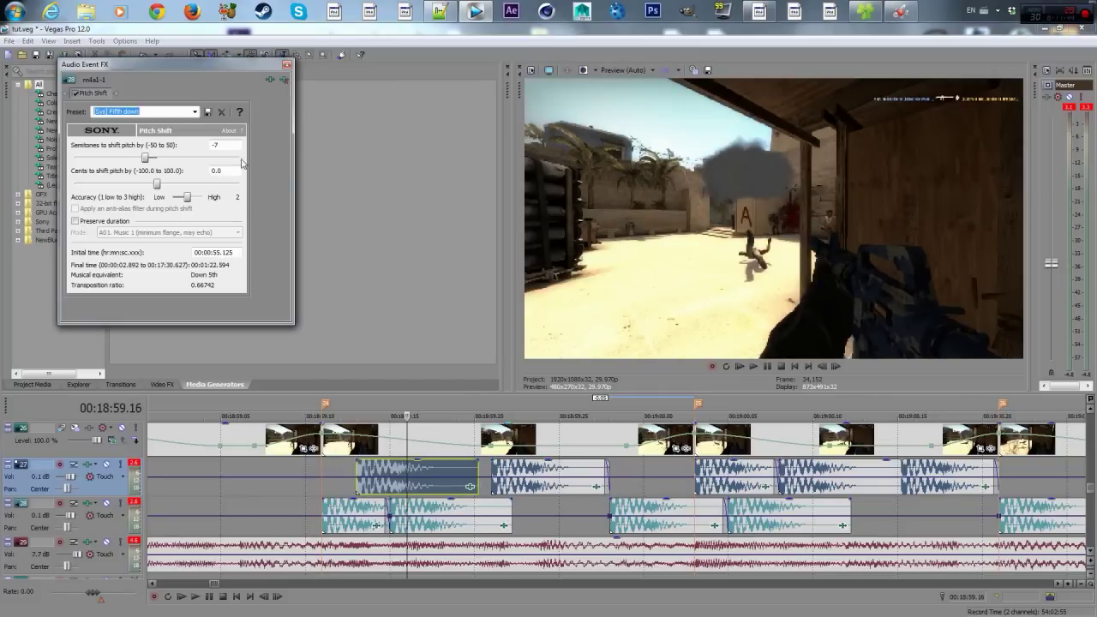
pyautogui.click(288, 66)
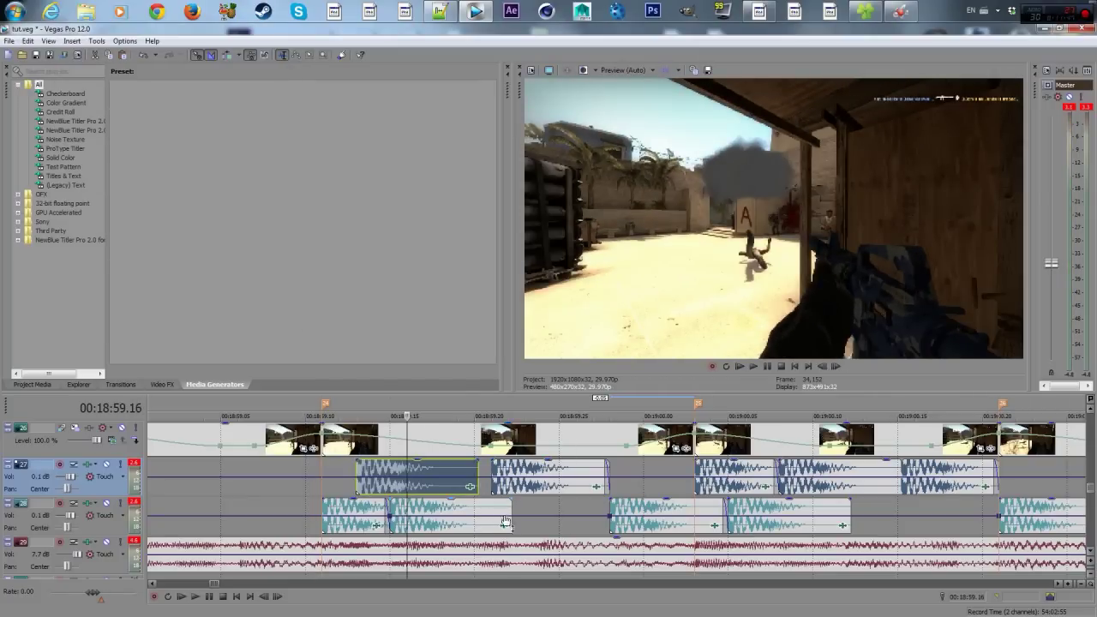
pyautogui.click(470, 487)
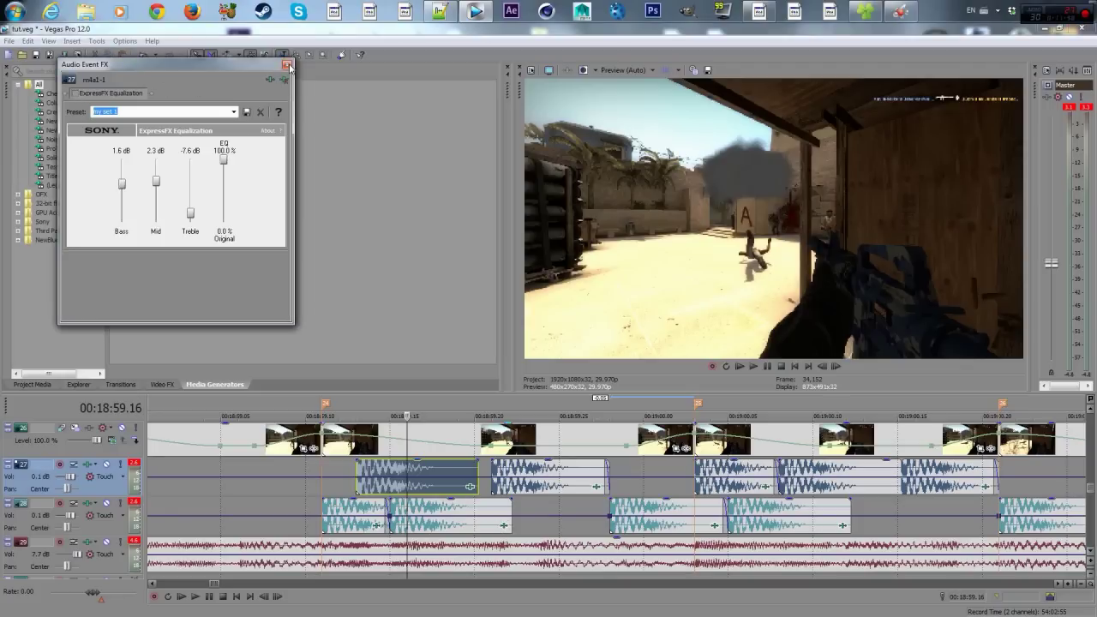
pyautogui.click(287, 66)
pyautogui.click(376, 526)
pyautogui.click(286, 66)
pyautogui.scroll(-1, 440, 466)
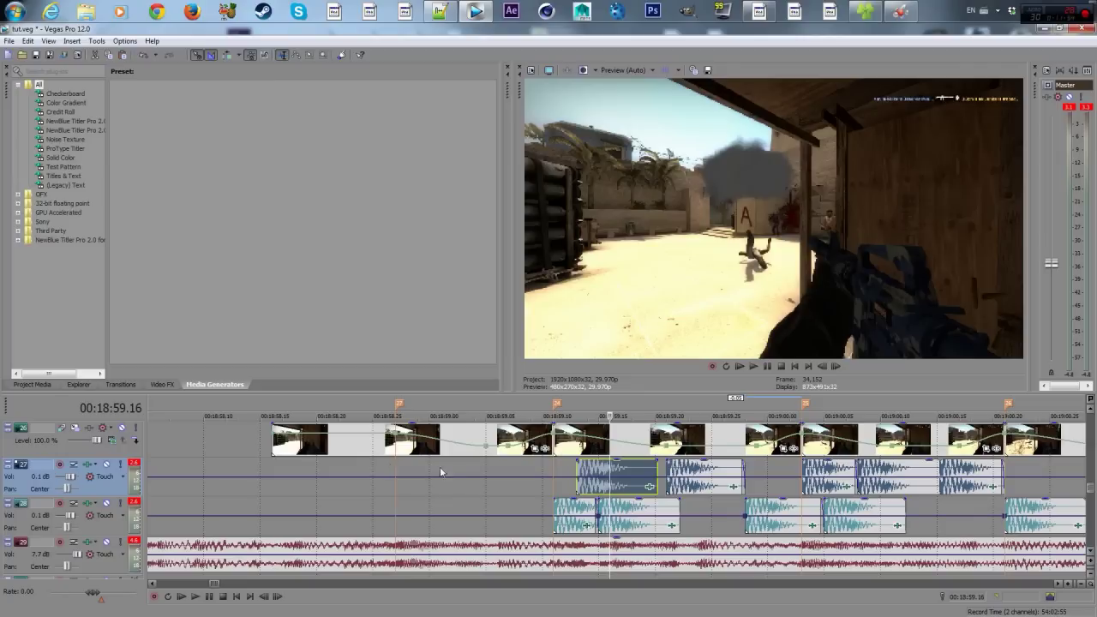
pyautogui.click(282, 470)
pyautogui.press('space')
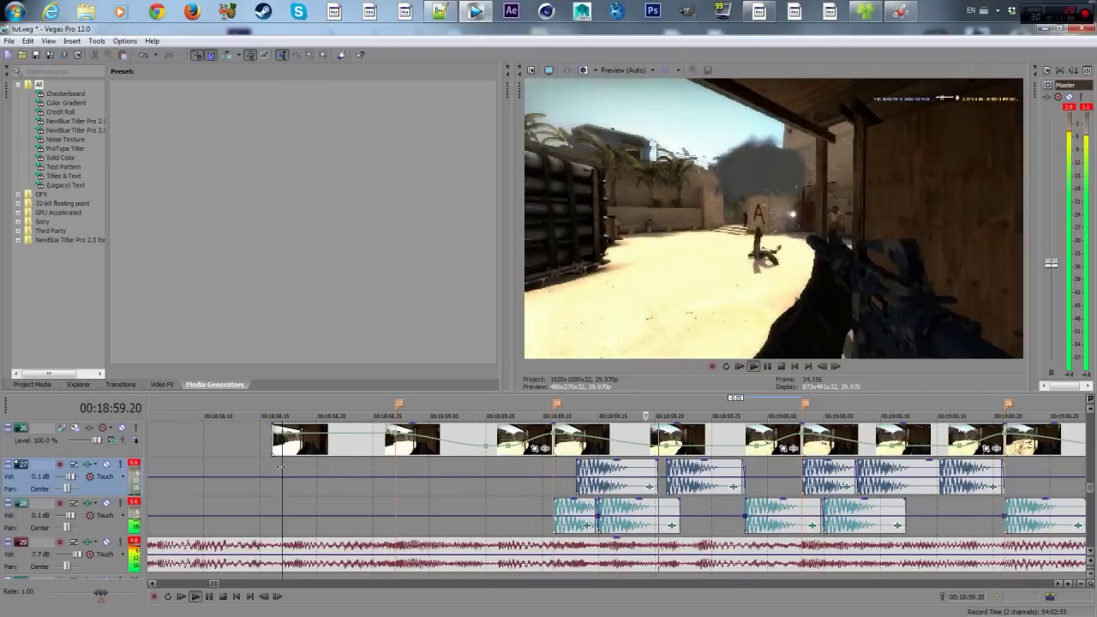
pyautogui.press('space')
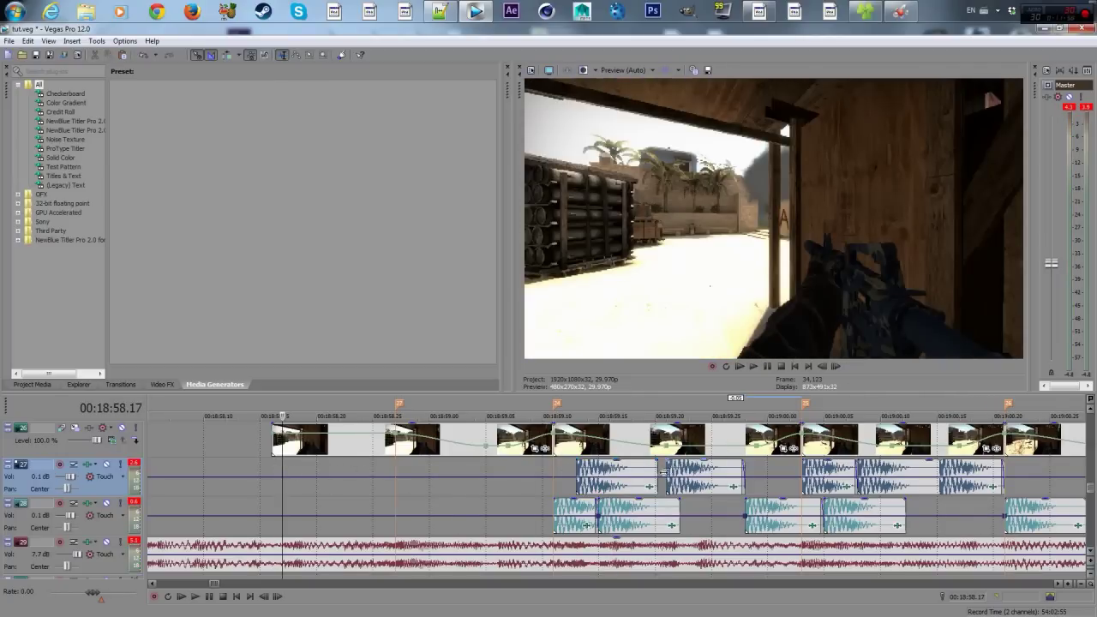
# - Open the event plug-ins of the last track 28 gunshot at 00:19:00.21, and paste the copied gunshot at its start
pyautogui.scroll(-1, 762, 462)
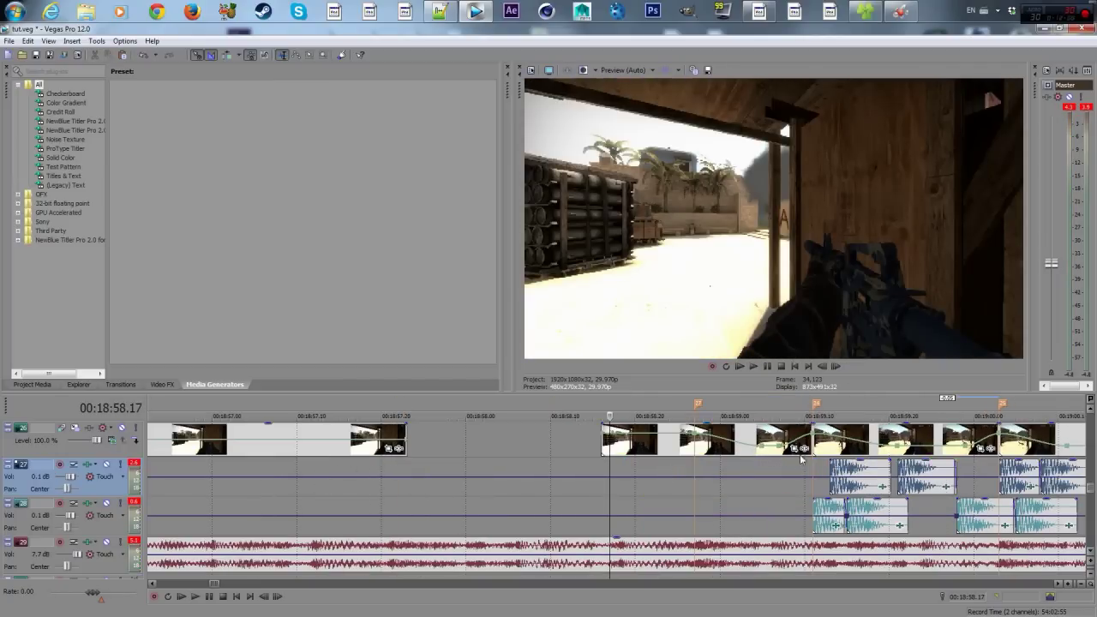
pyautogui.click(816, 443)
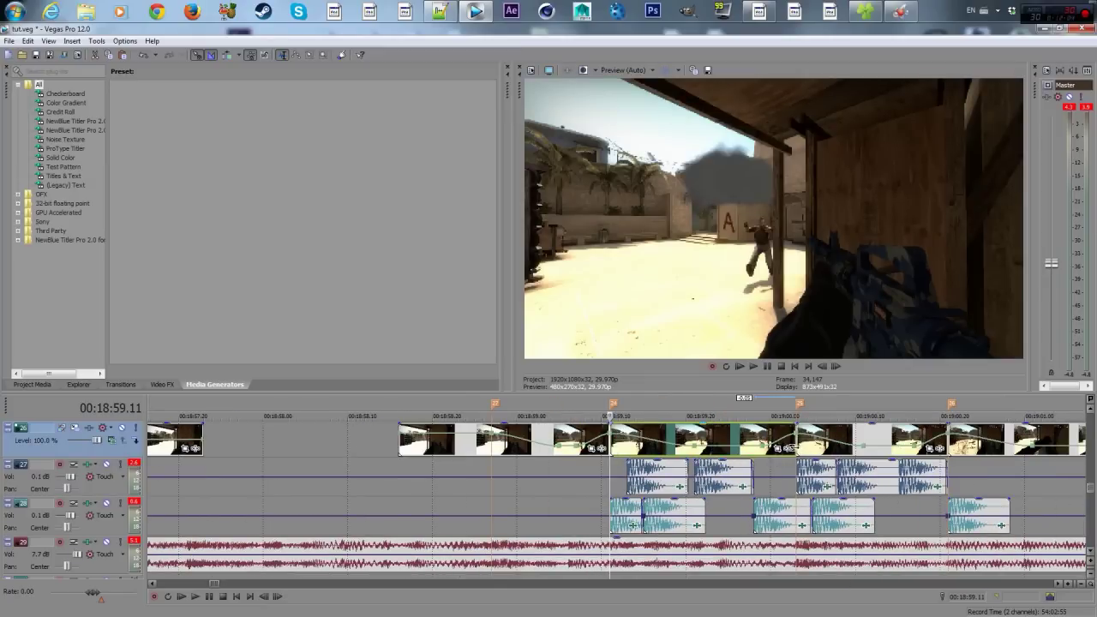
pyautogui.click(958, 509)
pyautogui.scroll(1, 958, 510)
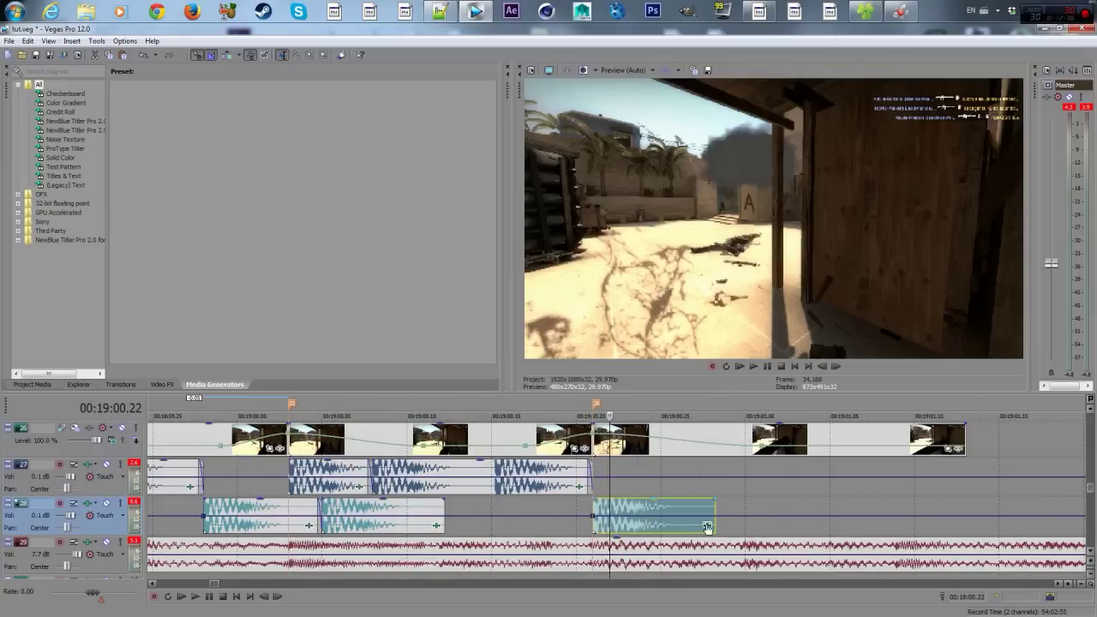
pyautogui.click(708, 527)
pyautogui.click(287, 64)
pyautogui.click(440, 476)
pyautogui.click(596, 512)
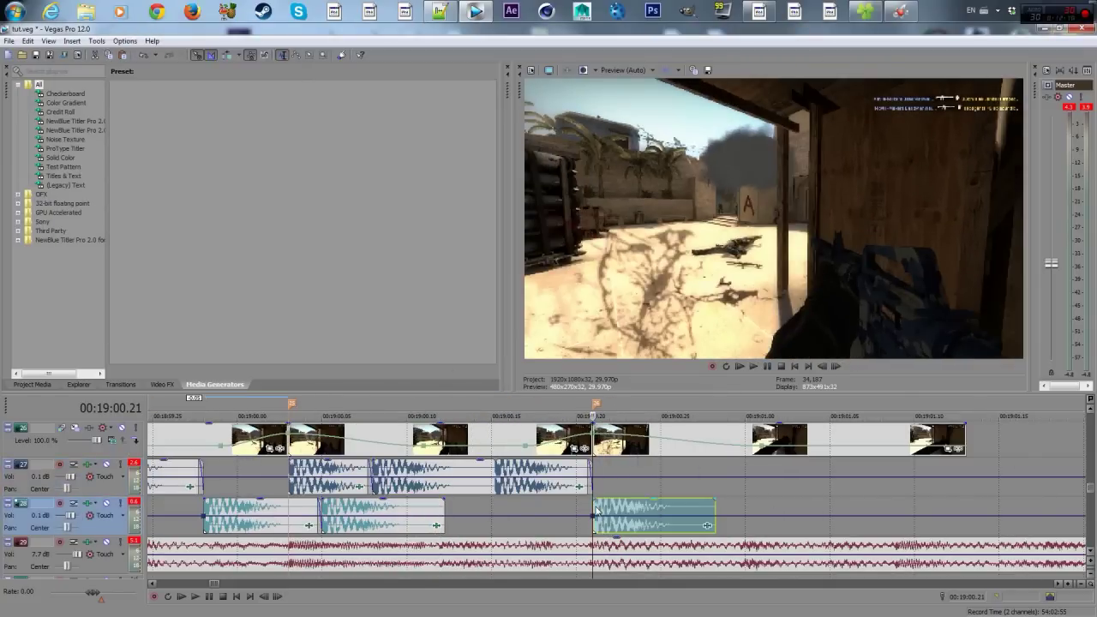
pyautogui.hotkey('ctrl', 'v')
pyautogui.scroll(-3, 457, 495)
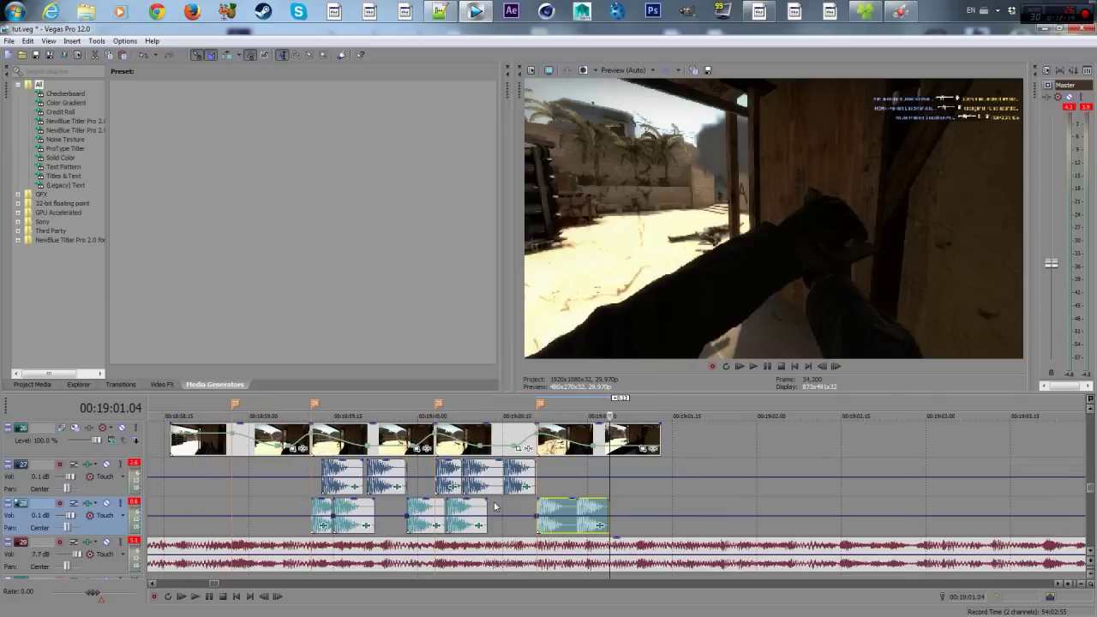
# - Check the position of the pasted gunshot on track 28 and play the sequence from 00:18:59.11
pyautogui.click(495, 507)
pyautogui.scroll(2, 495, 506)
pyautogui.press('Right')
pyautogui.press('Right')
pyautogui.press('Right')
pyautogui.press('Right')
pyautogui.press('Right')
pyautogui.press('Right')
pyautogui.press('Right')
pyautogui.press('Right')
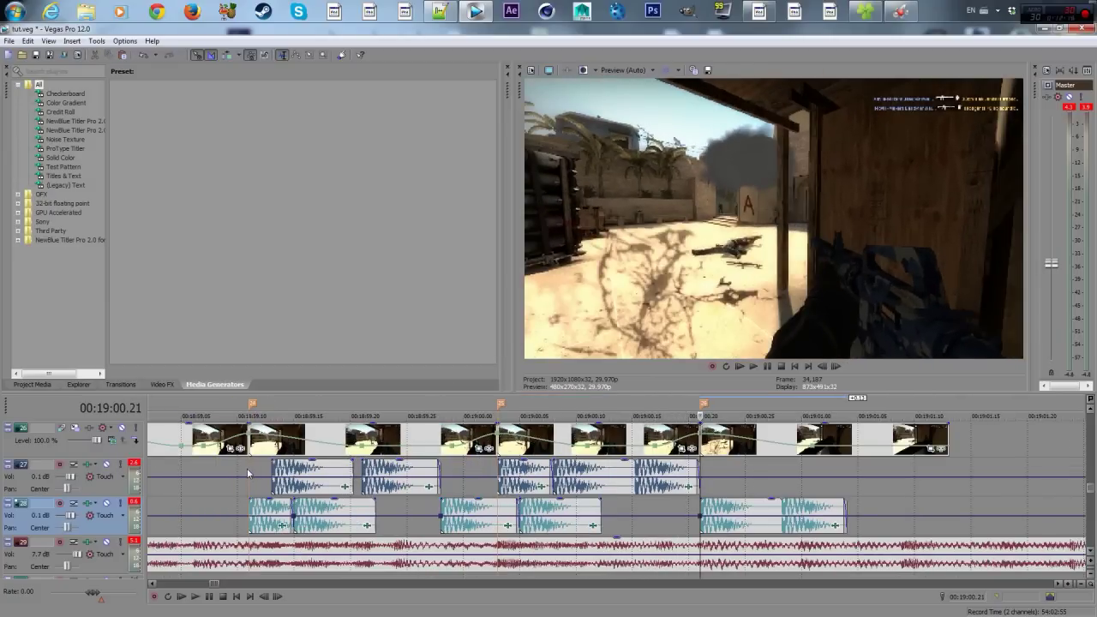
pyautogui.click(247, 468)
pyautogui.press('space')
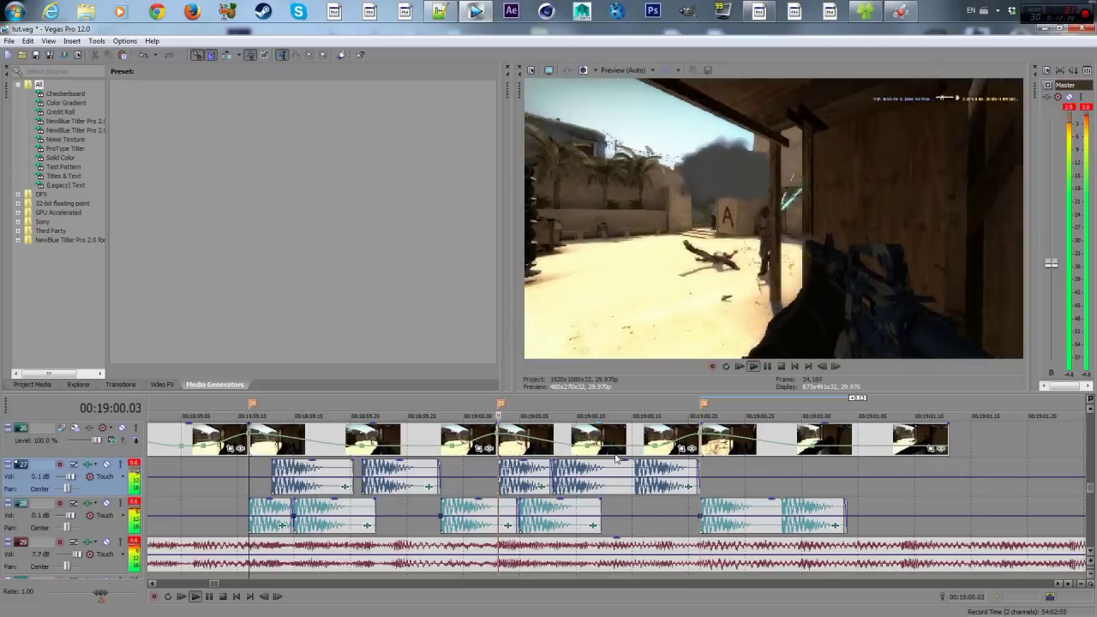
pyautogui.press('space')
# - Go to the start of the track 26 clip at 00:18:58.16 and open its Event Pan/Crop settings
pyautogui.scroll(-2, 591, 471)
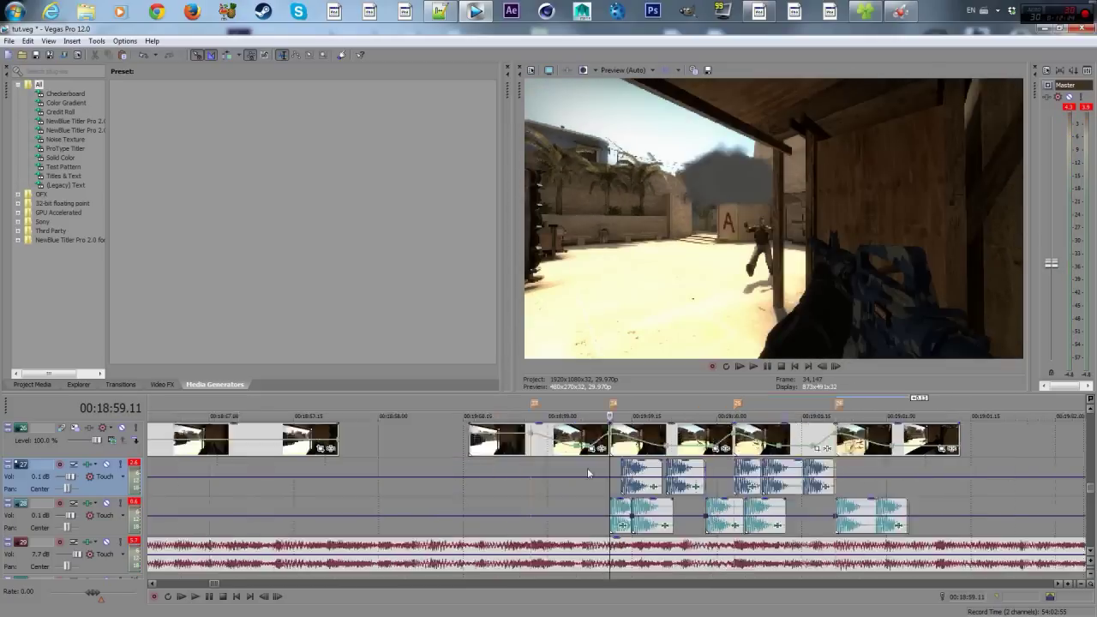
pyautogui.scroll(-1, 588, 473)
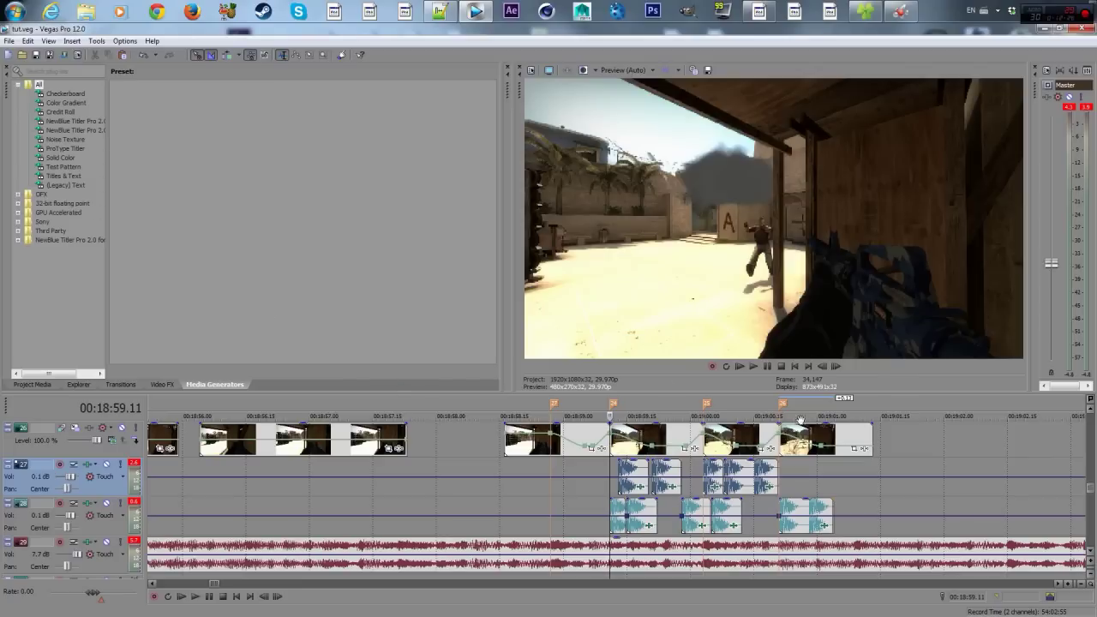
pyautogui.click(614, 444)
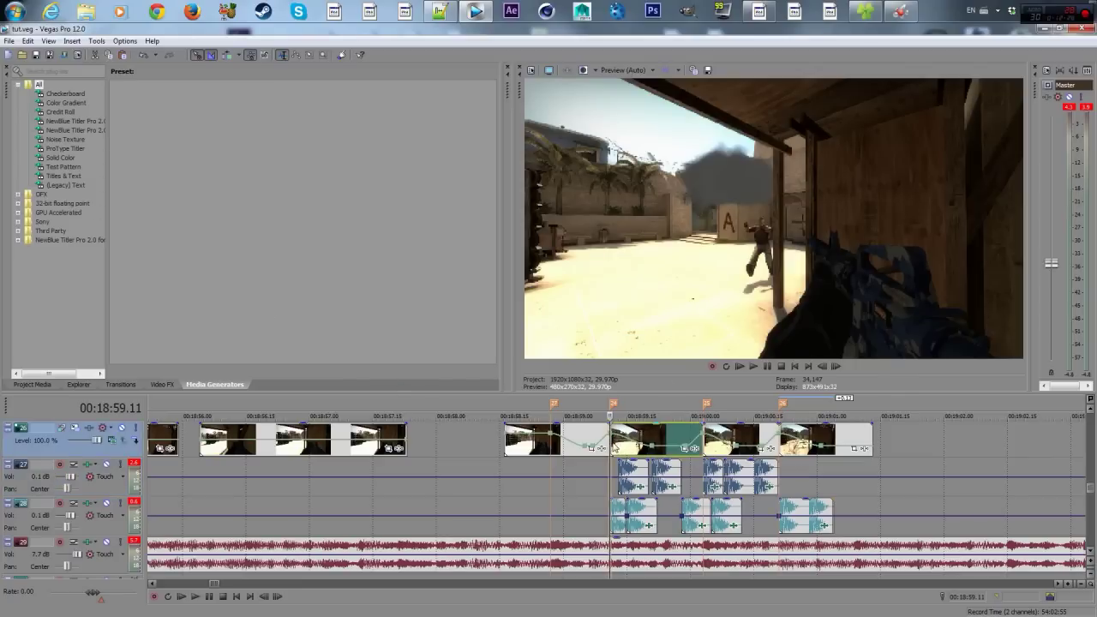
pyautogui.scroll(2, 613, 447)
pyautogui.click(475, 448)
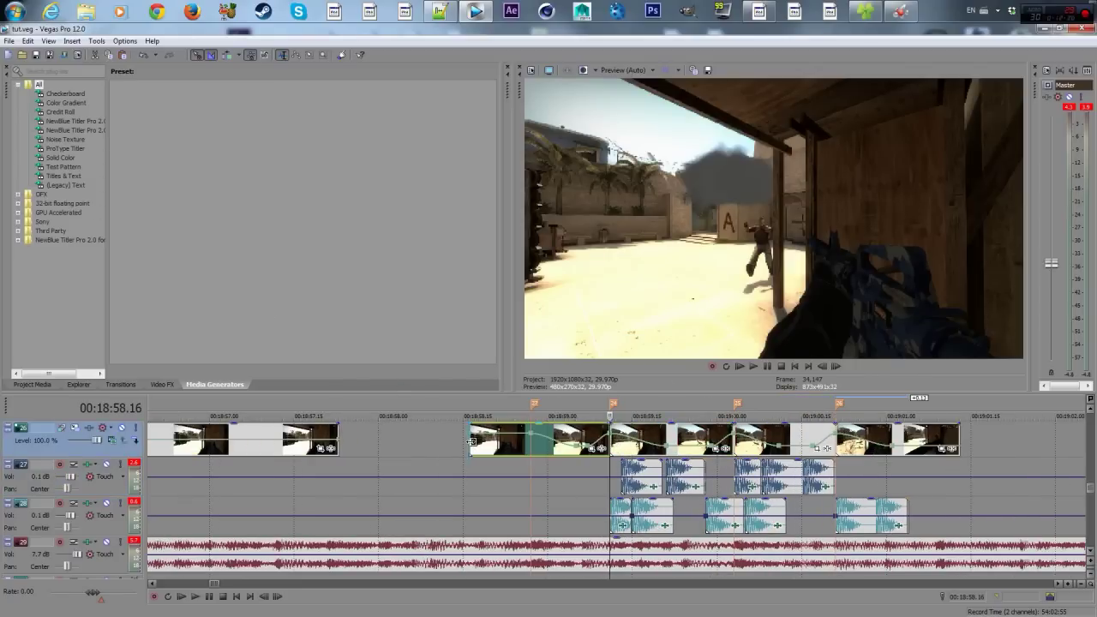
pyautogui.click(593, 449)
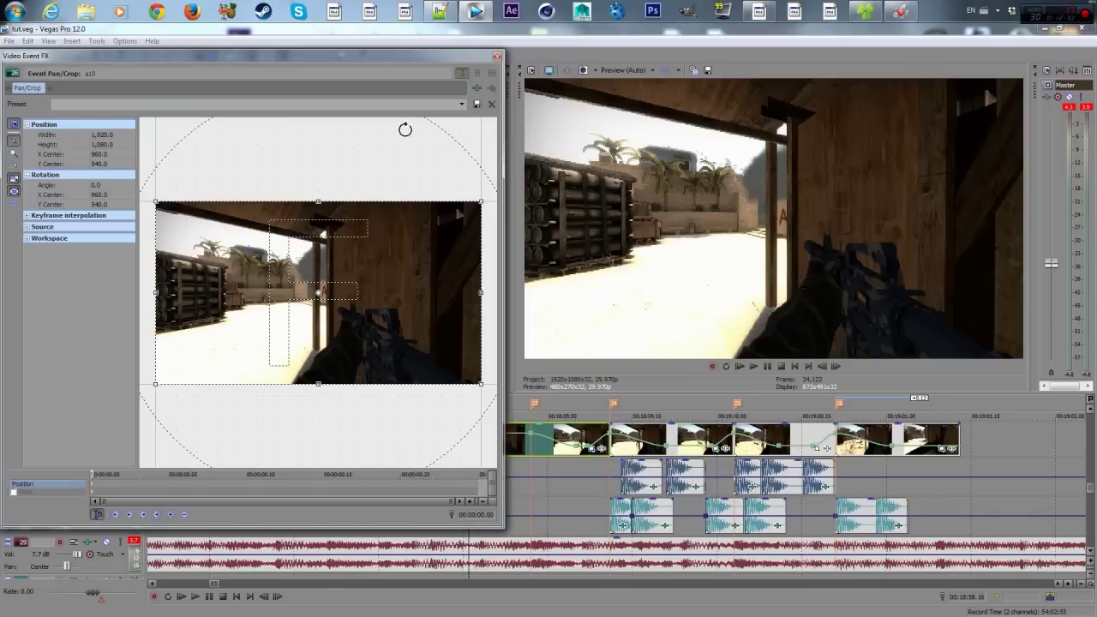
# - Try several saved Pan/Crop presets on the clip, starting with cin1 and ending with a slightly rotated, almost full-frame preset
pyautogui.click(460, 104)
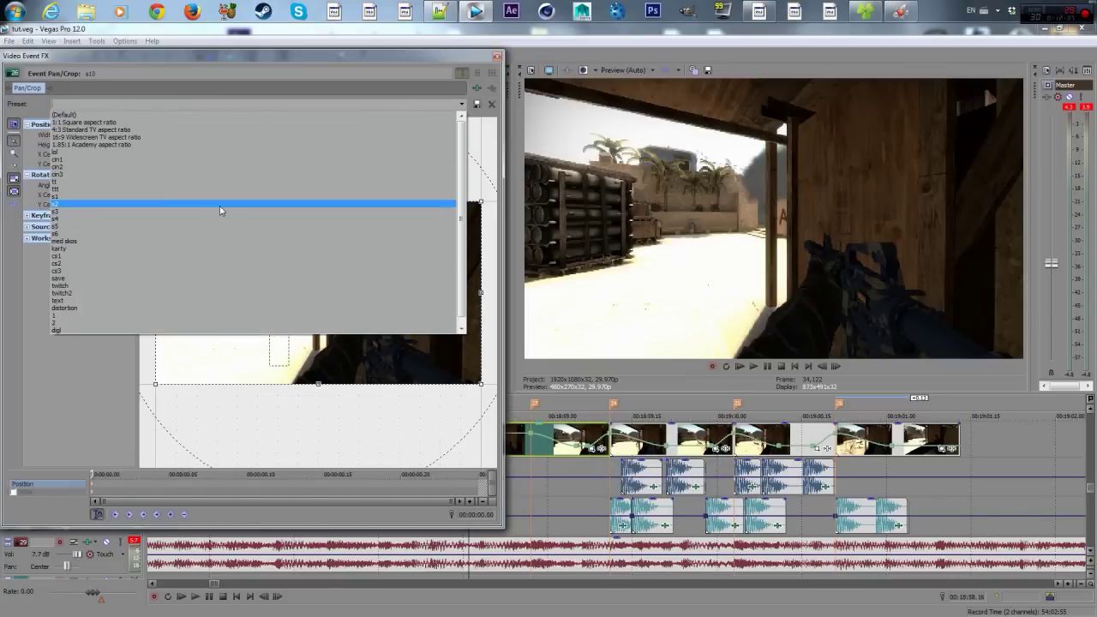
pyautogui.click(97, 159)
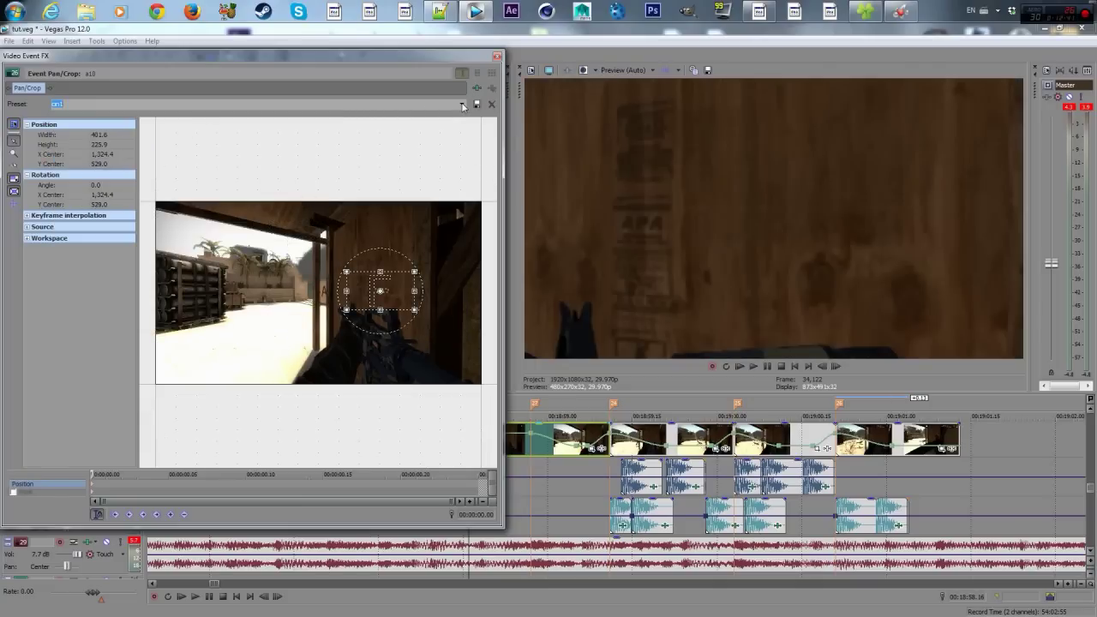
pyautogui.click(462, 104)
pyautogui.click(208, 172)
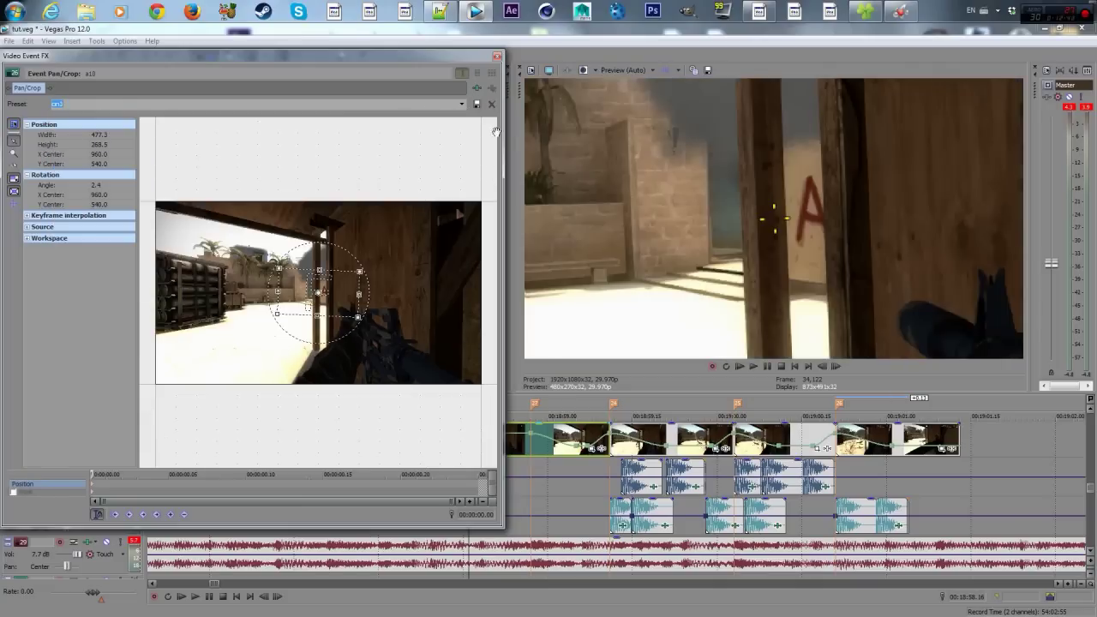
pyautogui.click(463, 105)
pyautogui.click(190, 180)
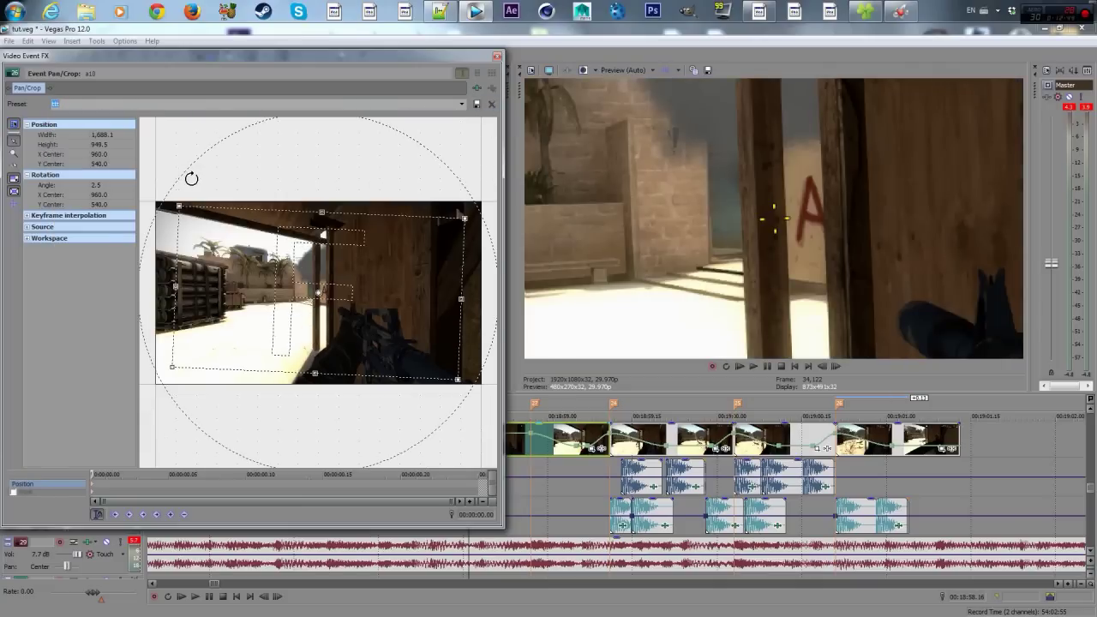
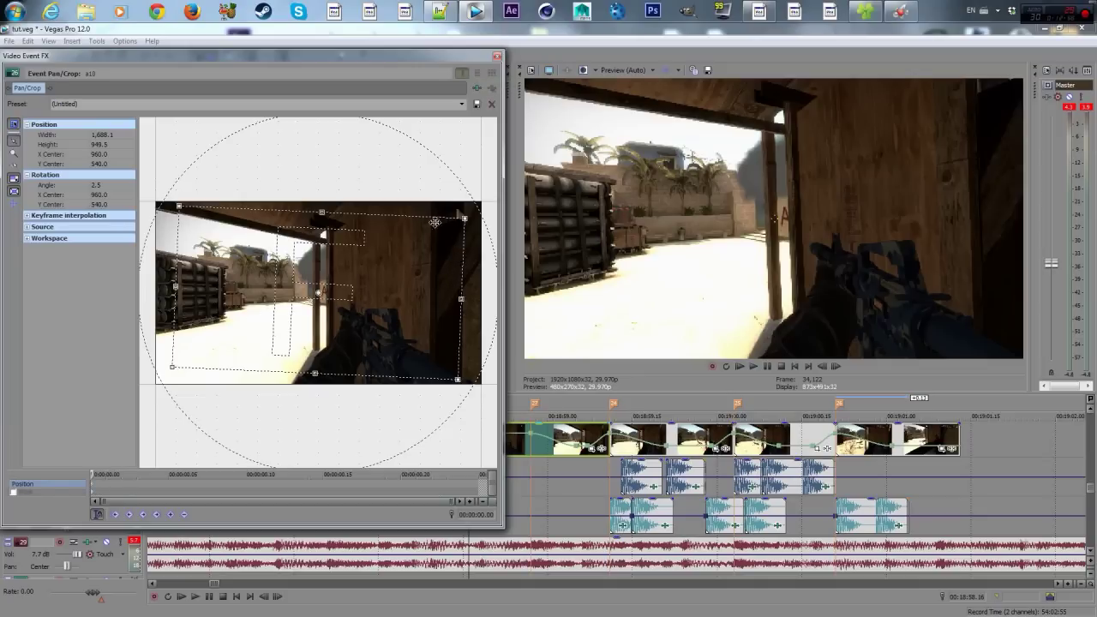
# - Rotate the crop frame at the clip's start to an angle of -1.4
pyautogui.moveTo(468, 204); pyautogui.dragTo(465, 188)
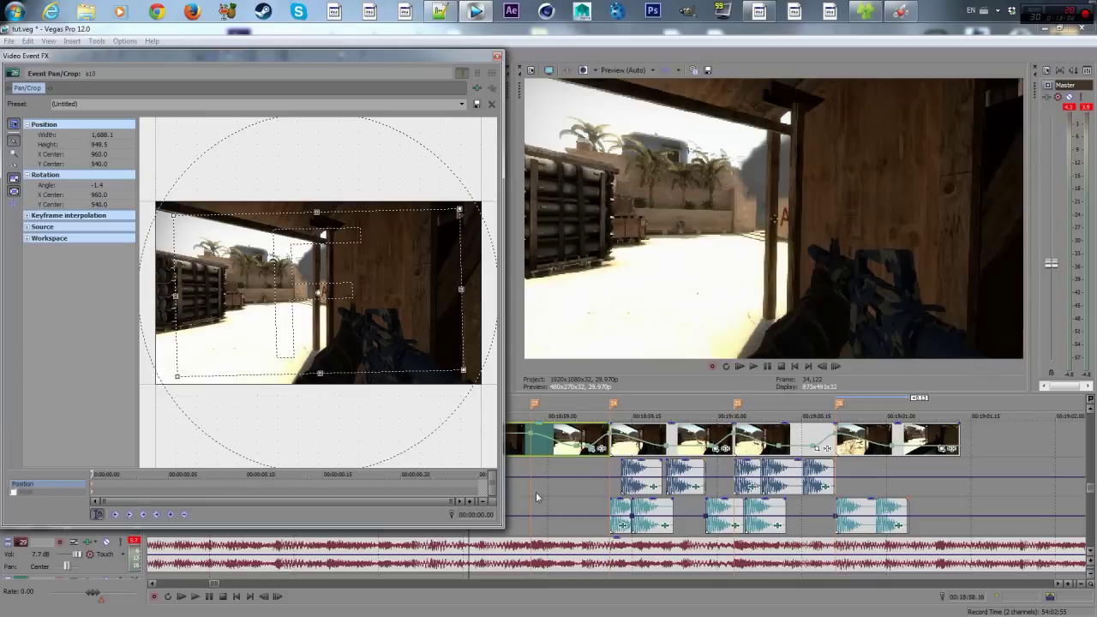
pyautogui.click(532, 472)
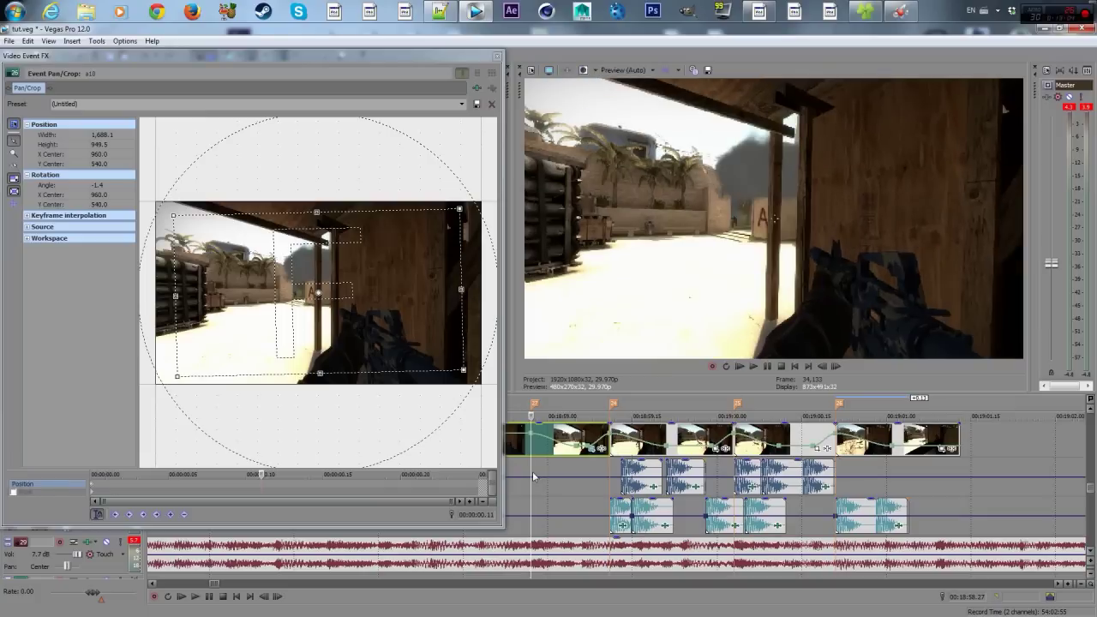
pyautogui.moveTo(463, 204)
pyautogui.mouseDown()
pyautogui.moveTo(488, 198)
pyautogui.moveTo(472, 210)
pyautogui.mouseUp()
pyautogui.hotkey('ctrl', 'z')
pyautogui.hotkey('ctrl', 'z')
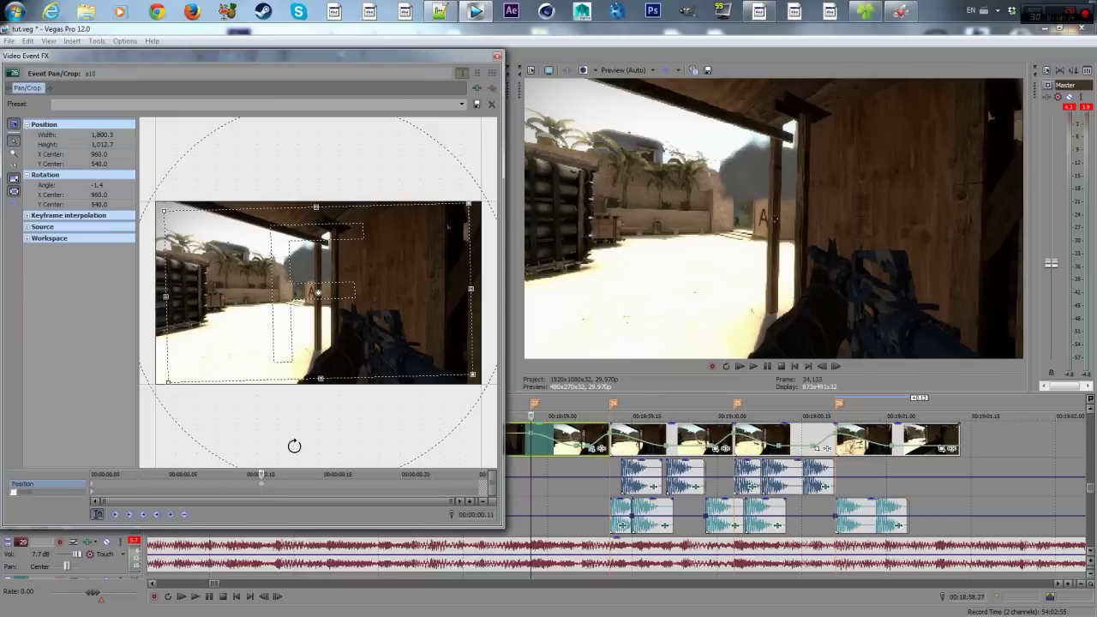
pyautogui.press('Delete')
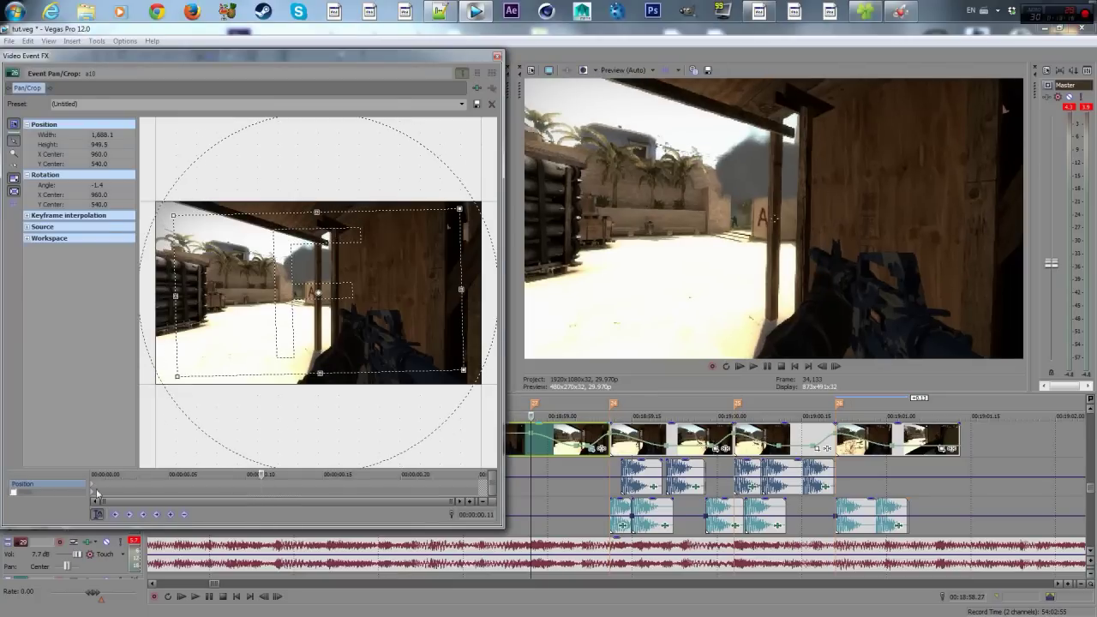
# - Add a crop keyframe at 00:00:00.10 in the clip, with the frame enlarged to about 1,862 × 1,048 and rotated to 1.1
pyautogui.click(93, 489)
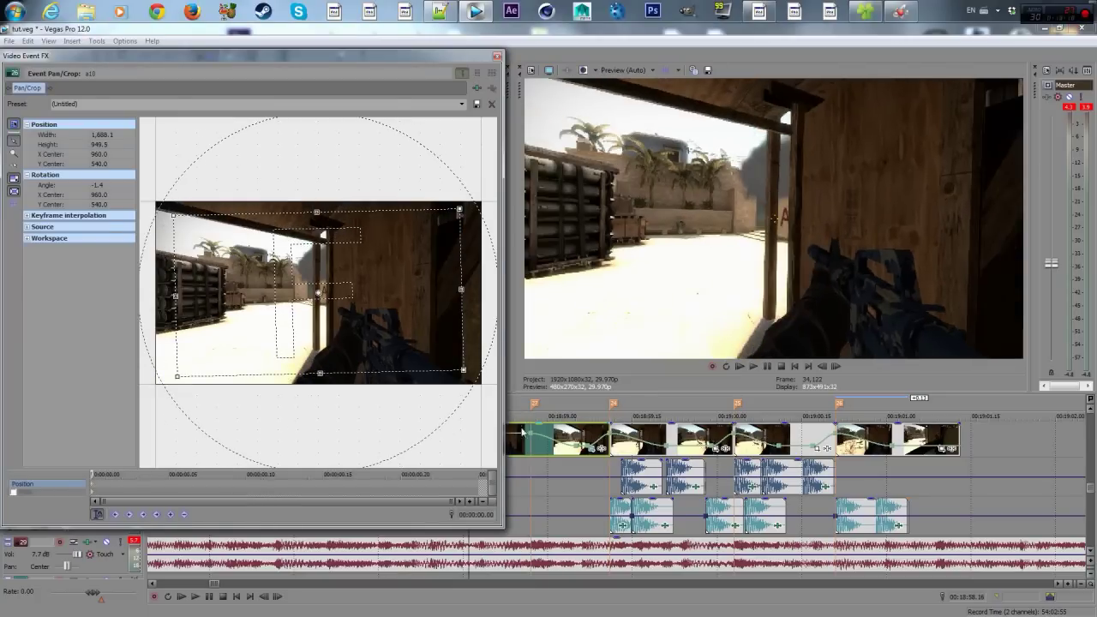
pyautogui.scroll(5, 643, 452)
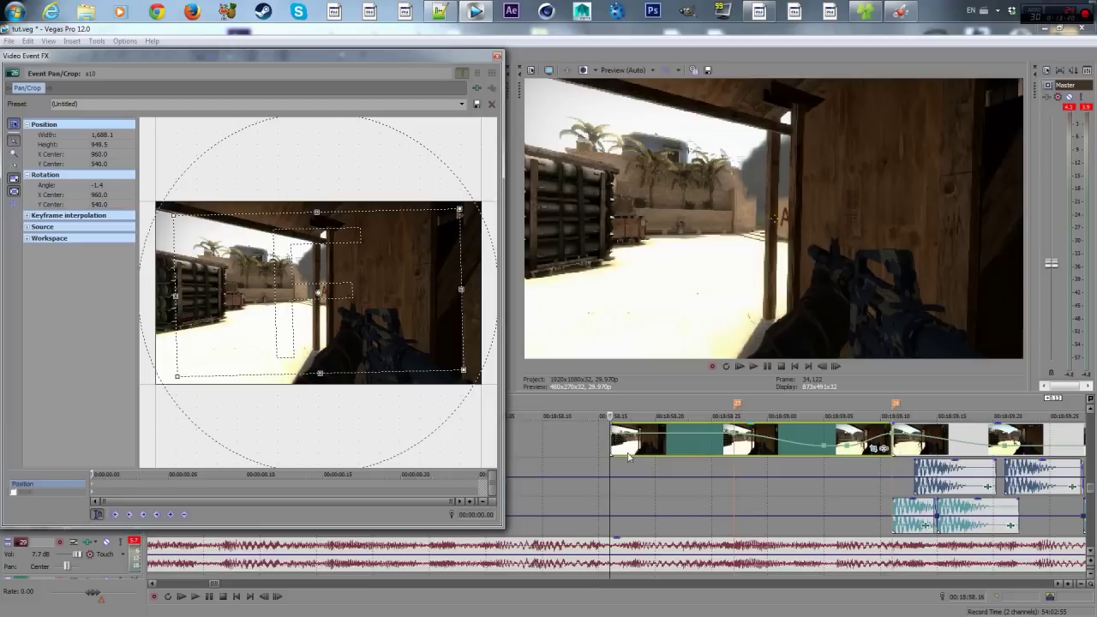
pyautogui.press('Right')
pyautogui.press('Right')
pyautogui.press('Right')
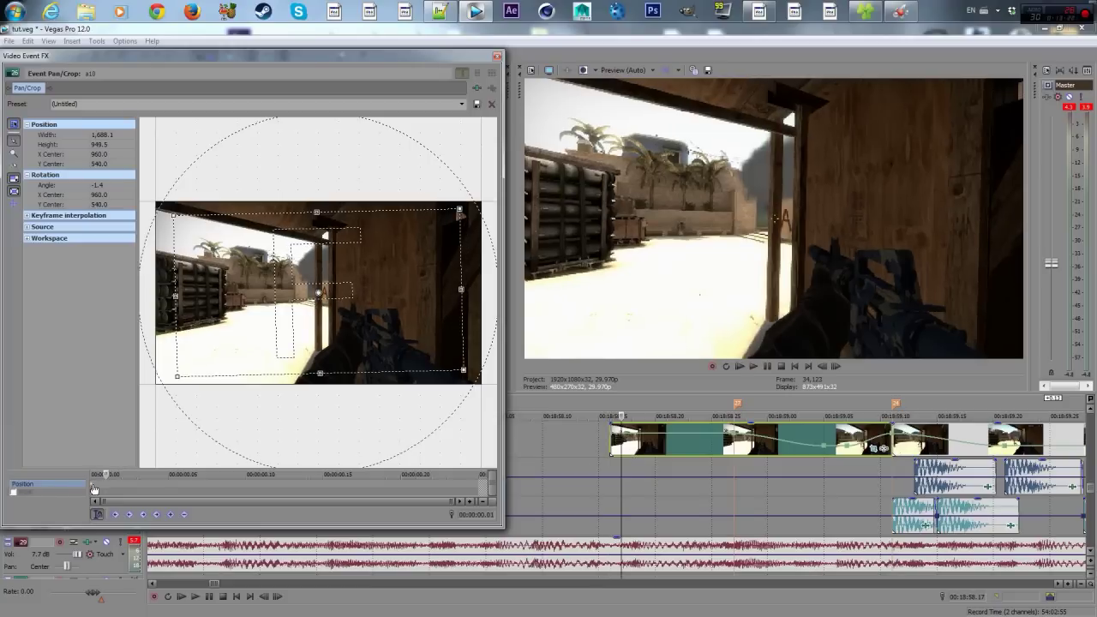
pyautogui.press('Right')
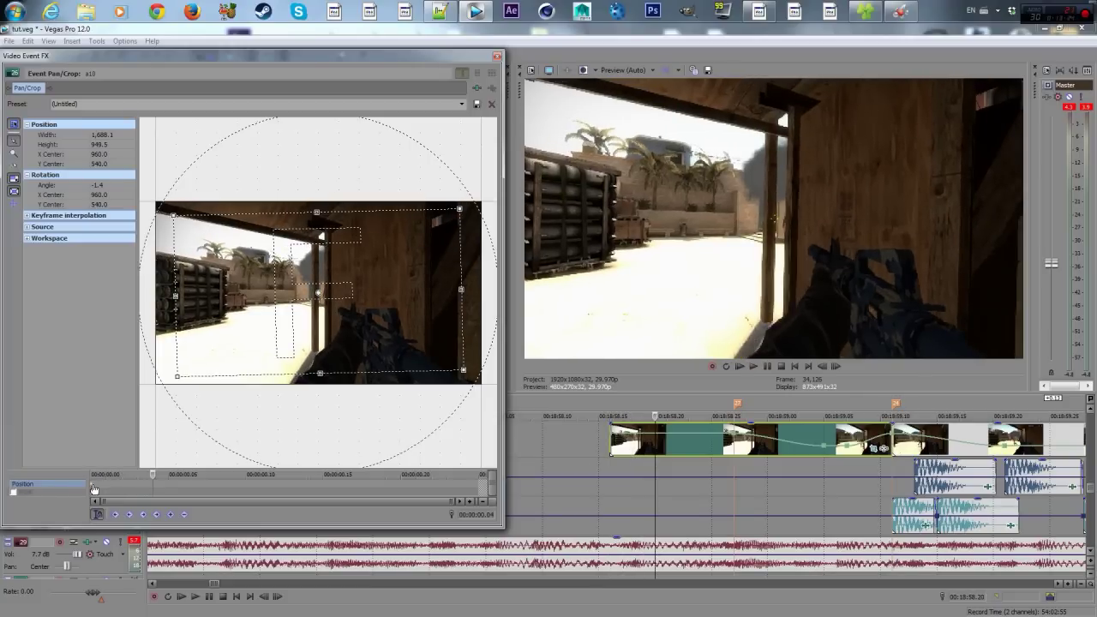
pyautogui.press('space')
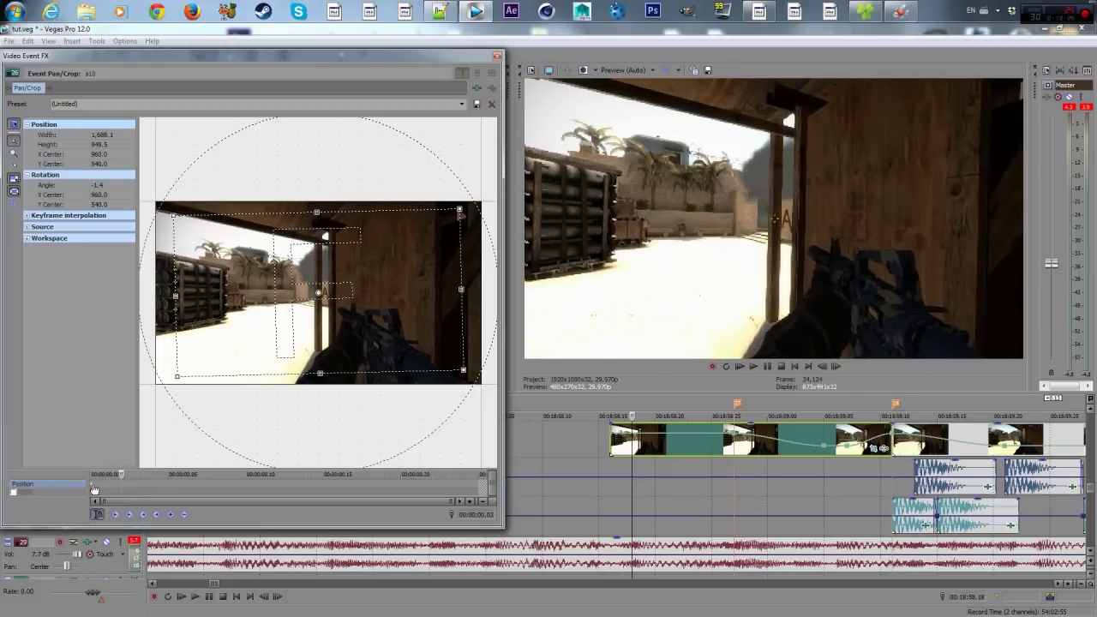
pyautogui.press('space')
pyautogui.press('Right')
pyautogui.press('Right')
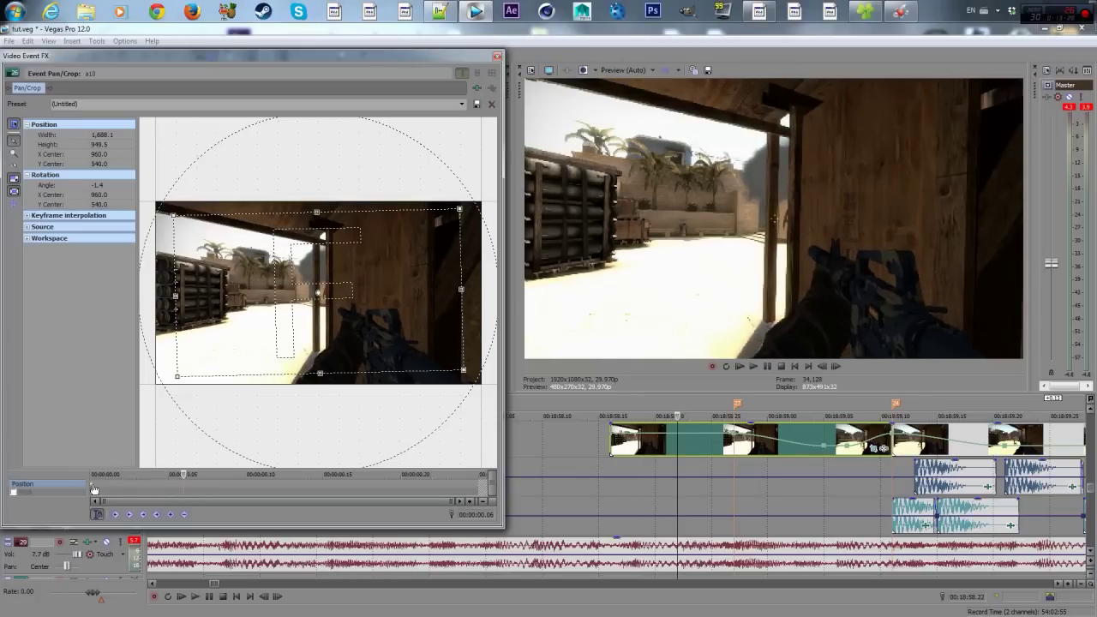
pyautogui.press('Right')
pyautogui.press('Right')
pyautogui.press('Right')
pyautogui.press('Right')
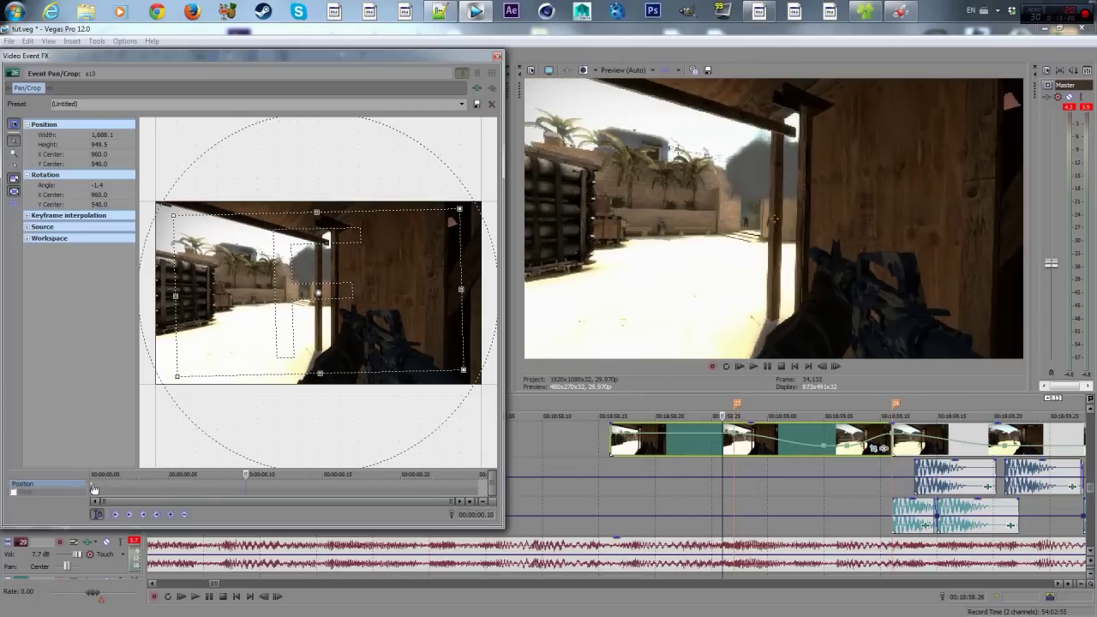
pyautogui.moveTo(459, 207); pyautogui.dragTo(493, 190)
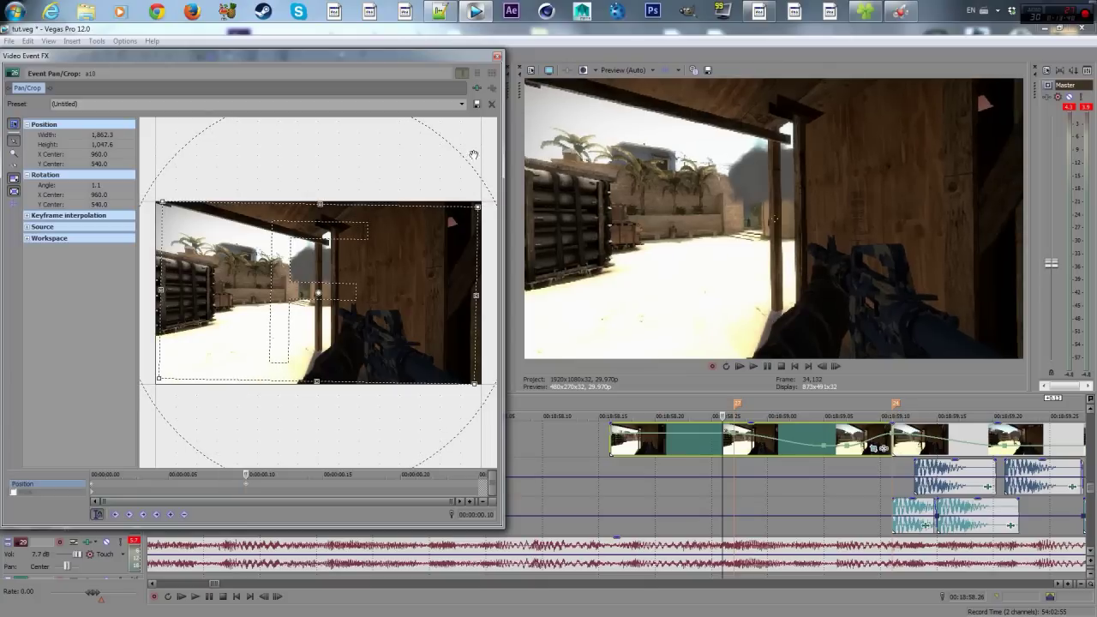
pyautogui.click(463, 104)
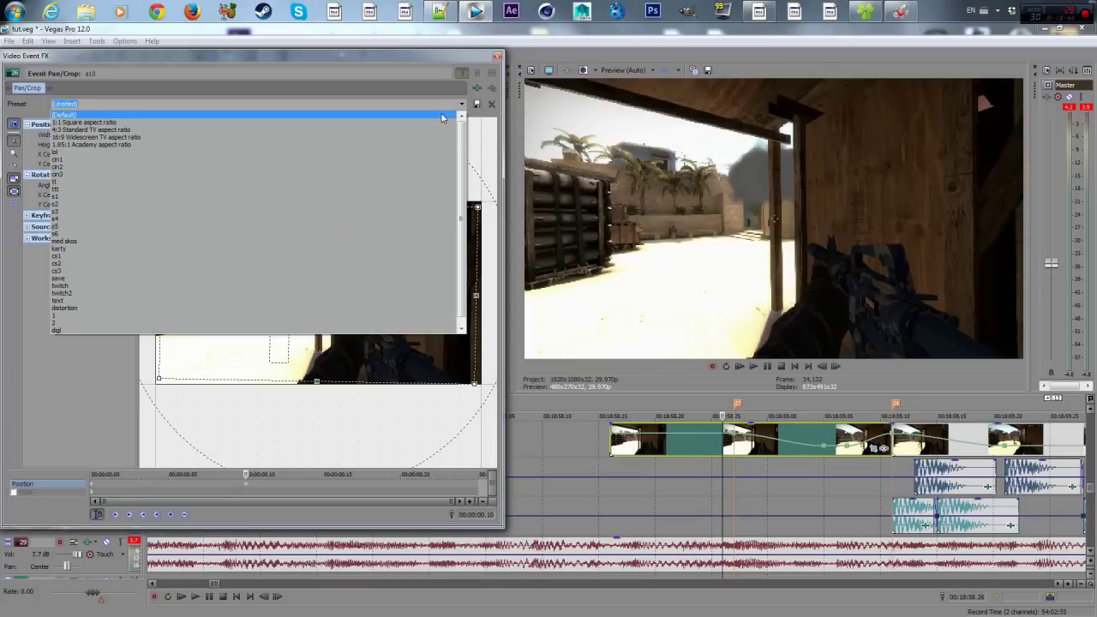
pyautogui.click(443, 115)
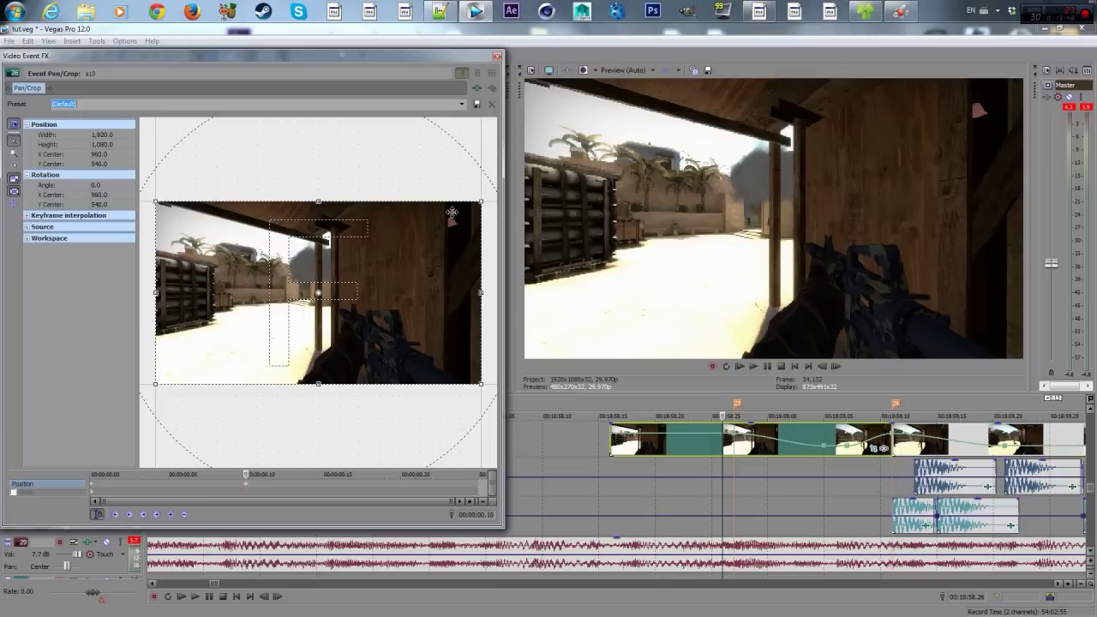
pyautogui.hotkey('ctrl', 'z')
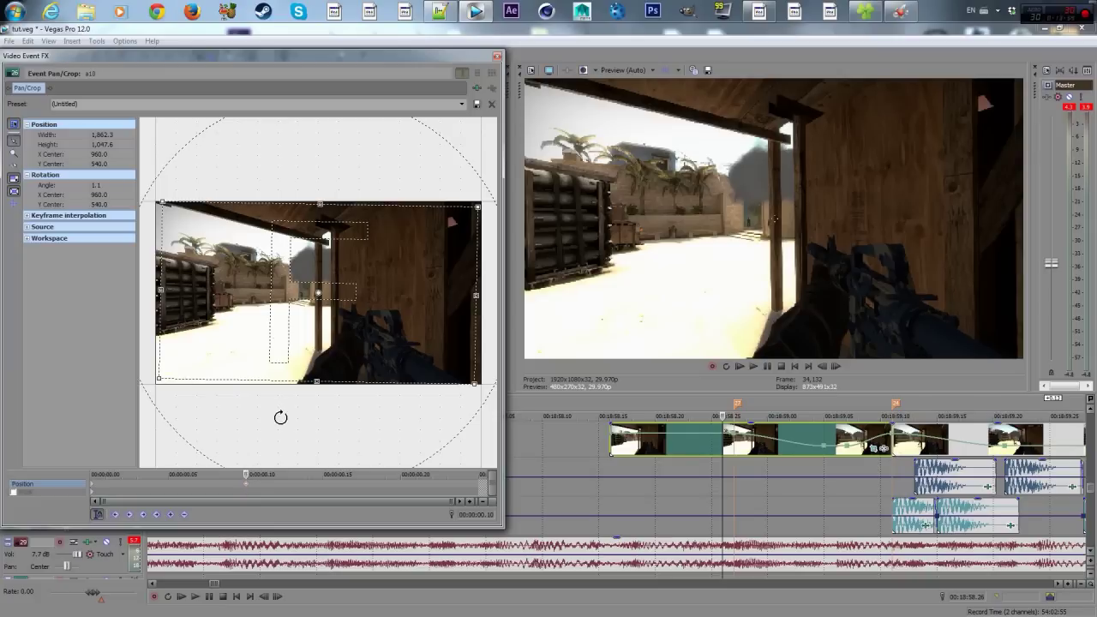
# - Add a crop keyframe at 00:00:00.12, with the frame reduced to about 1,764 × 992 and rotated to 2.9
pyautogui.press('Right')
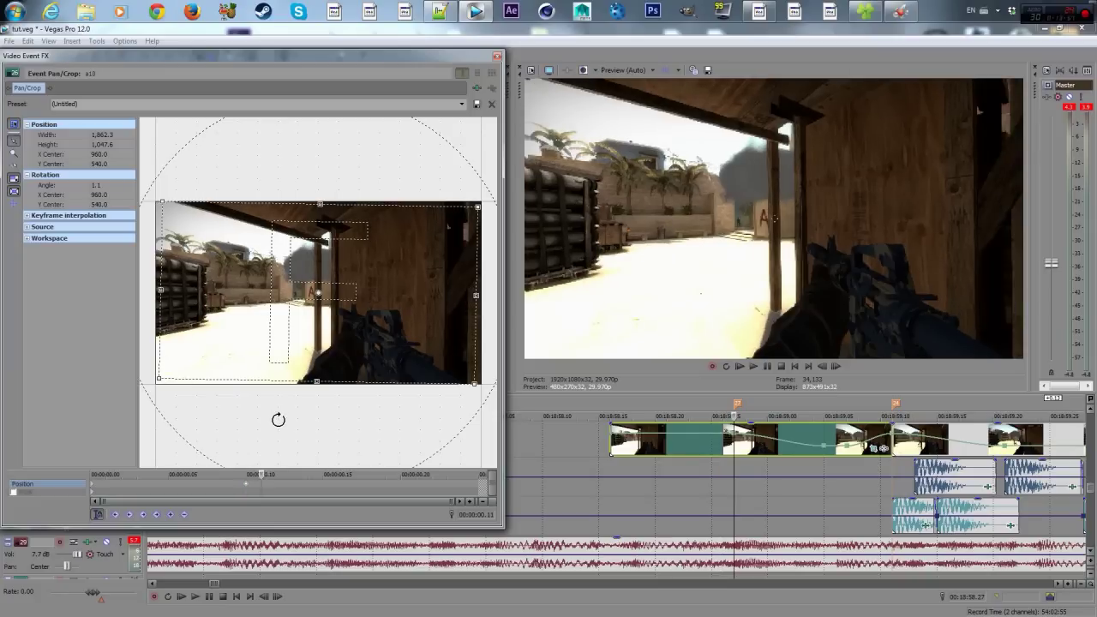
pyautogui.press('Right')
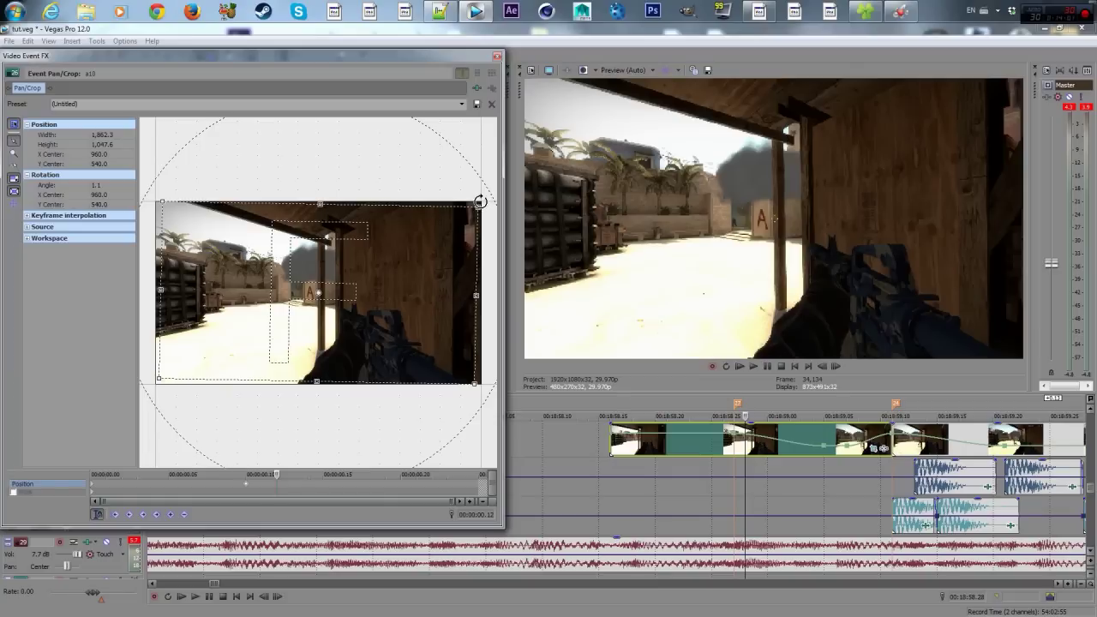
pyautogui.moveTo(478, 206)
pyautogui.mouseDown()
pyautogui.moveTo(473, 186)
pyautogui.moveTo(485, 192)
pyautogui.moveTo(475, 210)
pyautogui.moveTo(480, 199)
pyautogui.mouseUp()
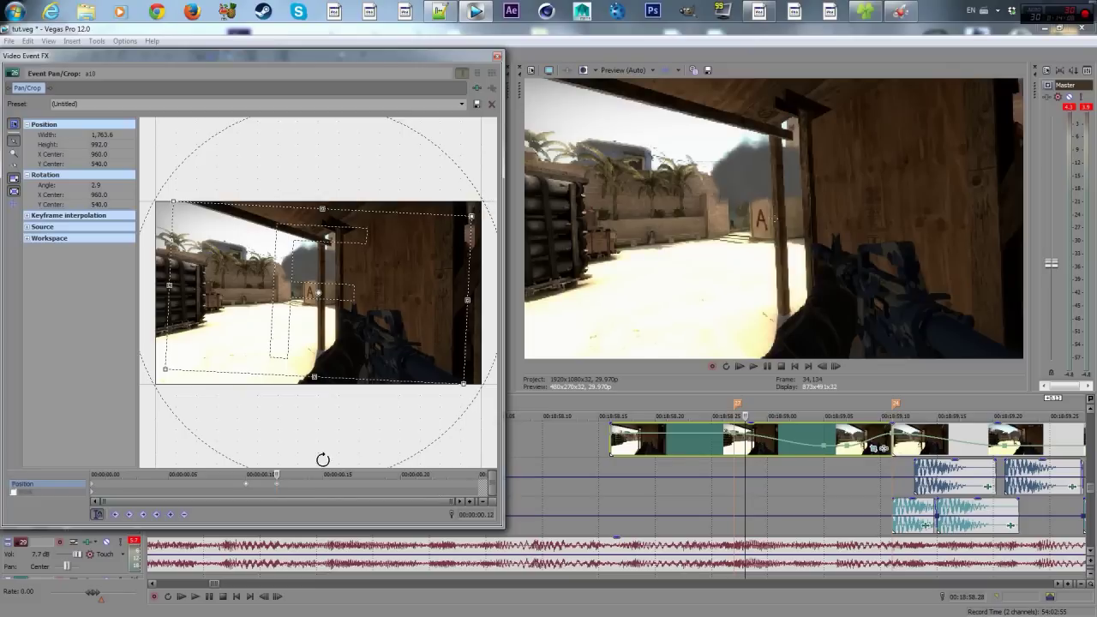
pyautogui.click(199, 104)
pyautogui.write('ttt2')
pyautogui.click(281, 488)
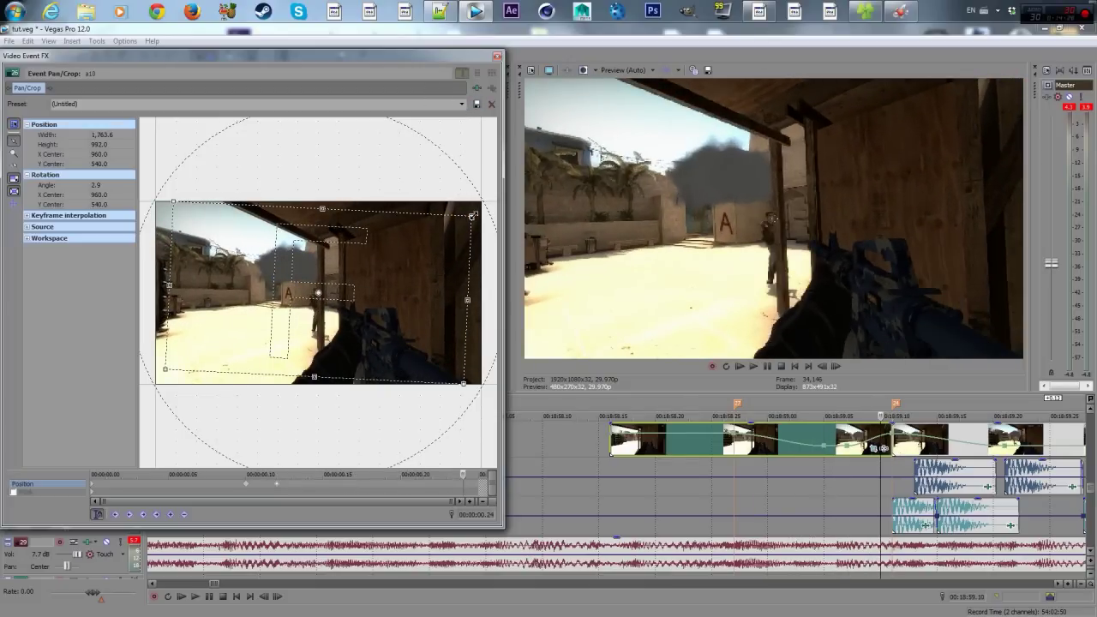
# - At 00:00:00.24, apply the Default crop preset, and adjust the frame to about 1,848 × 1,040 with an angle of -1.0
pyautogui.click(462, 104)
pyautogui.click(446, 113)
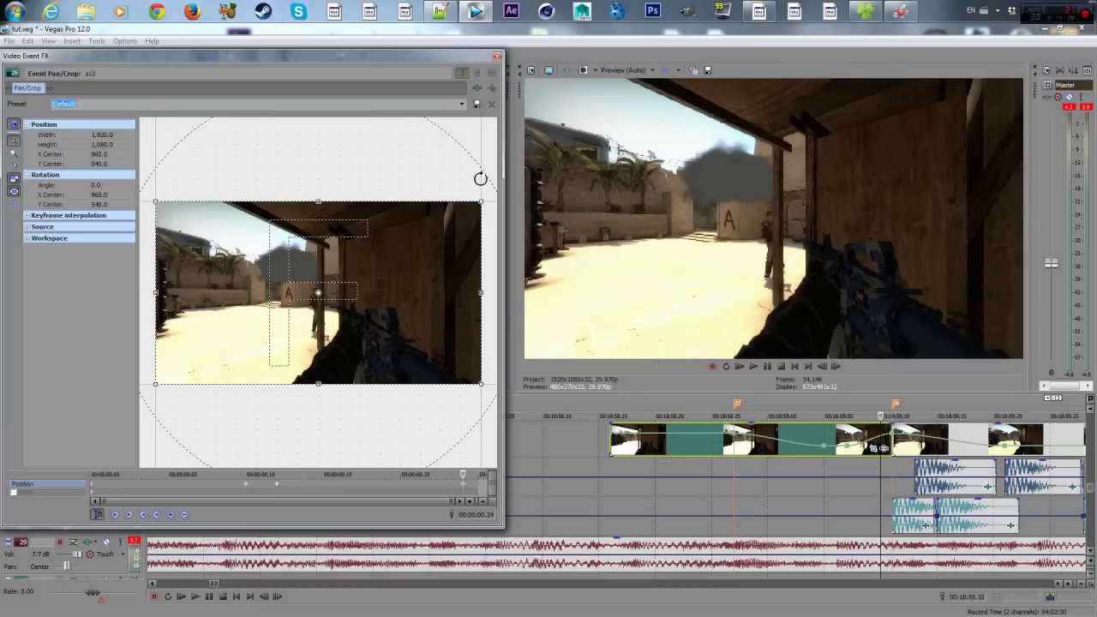
pyautogui.moveTo(481, 200); pyautogui.dragTo(481, 186)
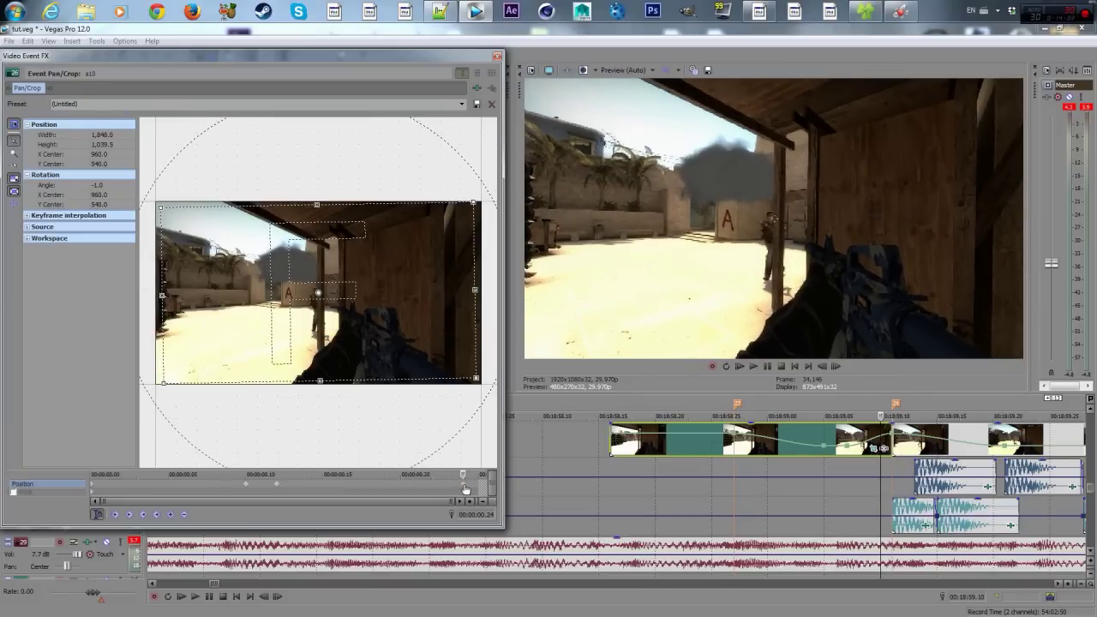
# - Move the clip's last crop keyframe from 00:00:00.24 to the clip's end at 00:00:00.25
pyautogui.scroll(1, 460, 486)
pyautogui.press('Right')
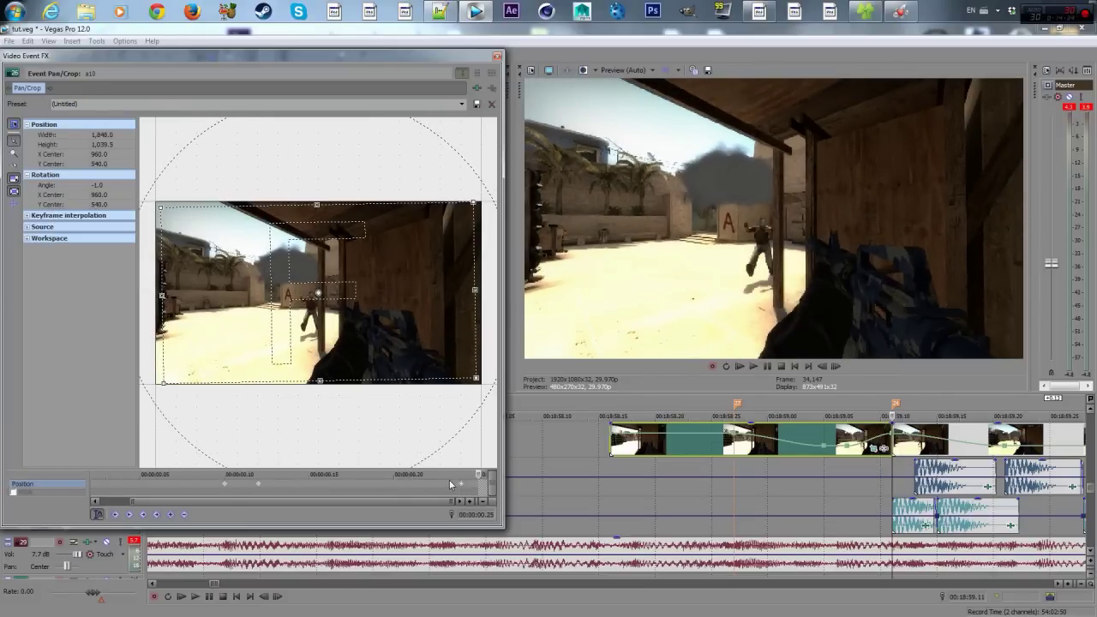
pyautogui.scroll(-1, 843, 452)
pyautogui.scroll(1, 843, 452)
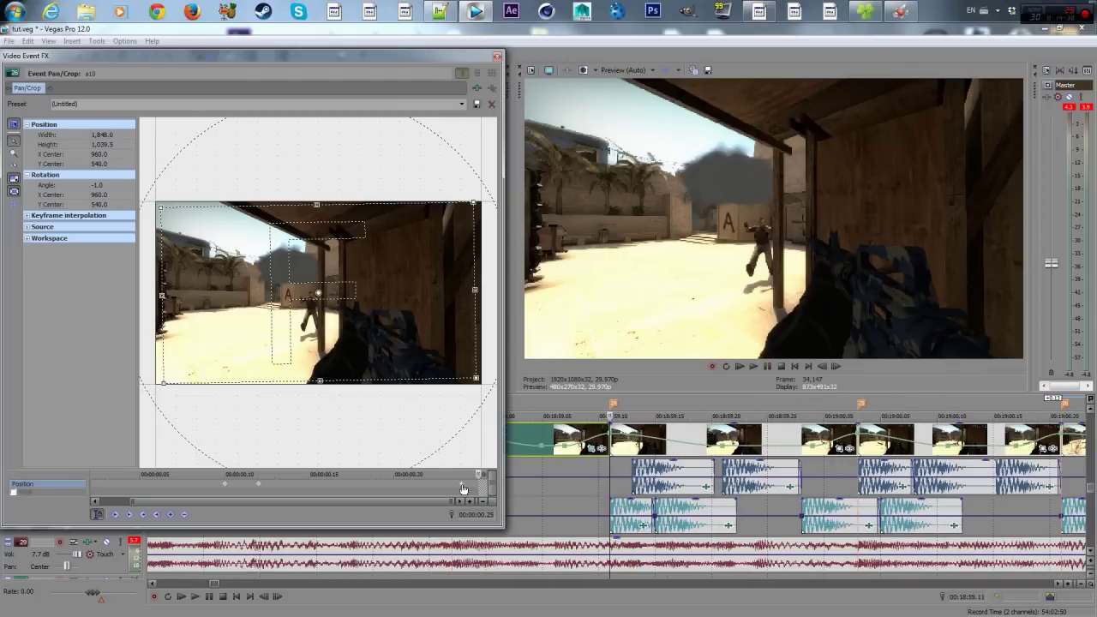
pyautogui.click(615, 448)
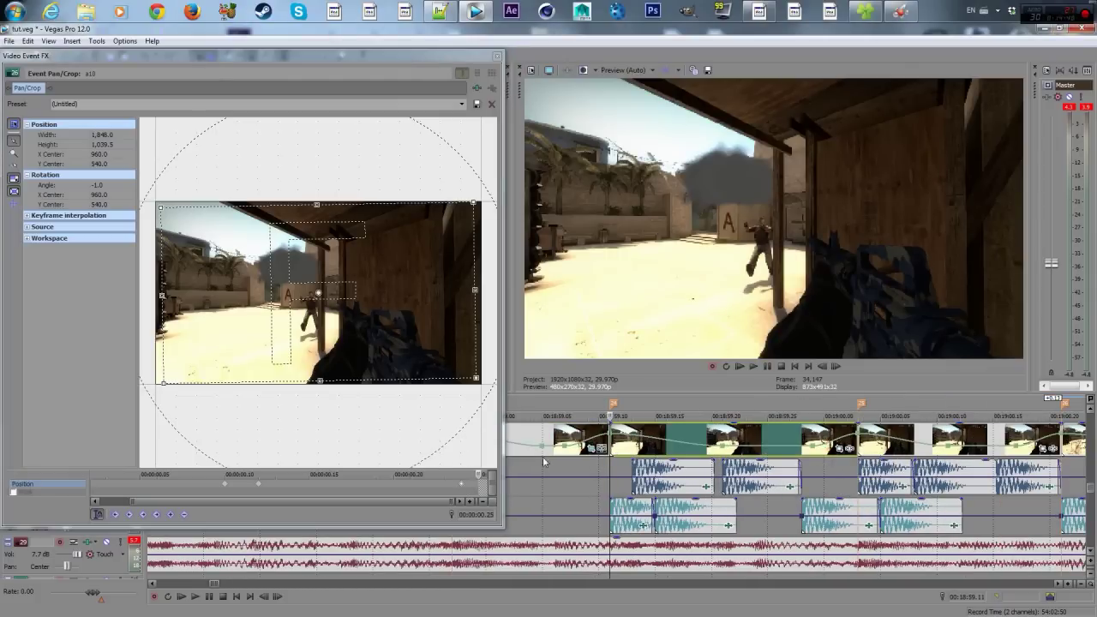
pyautogui.click(463, 484)
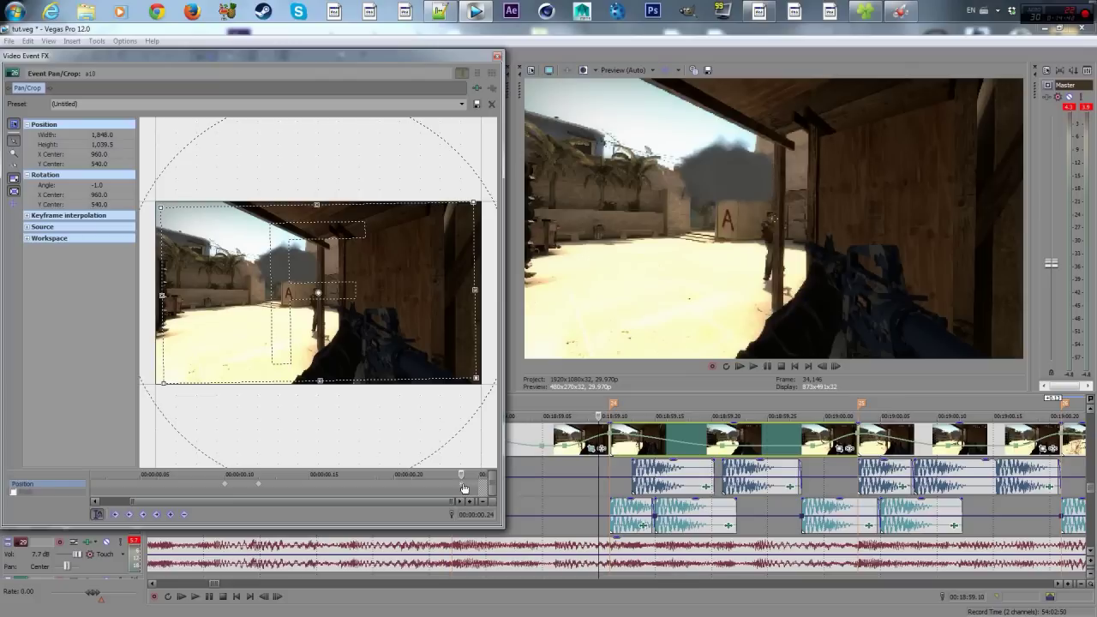
pyautogui.moveTo(464, 486); pyautogui.dragTo(476, 486)
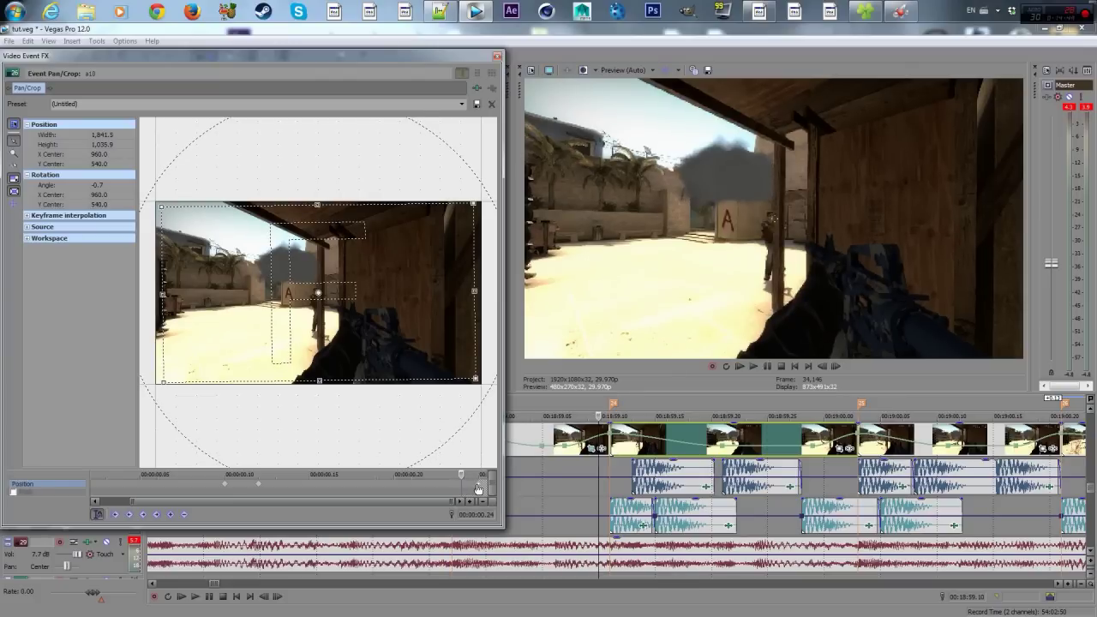
pyautogui.click(478, 486)
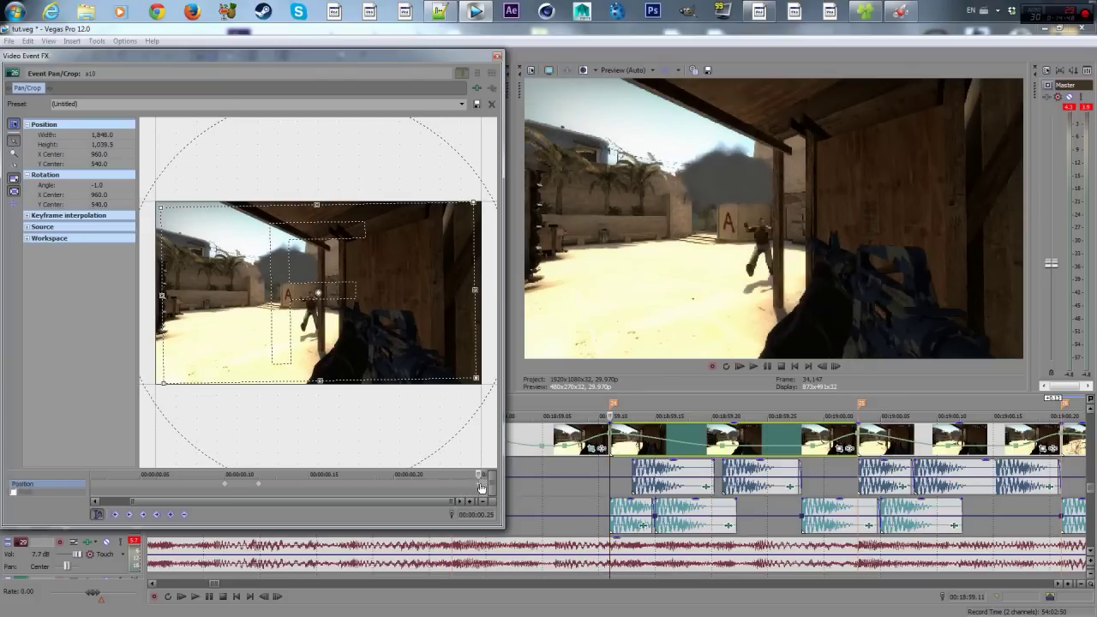
# - Open the Event Pan/Crop settings of the next clip, starting at 00:18:59.11, and paste the previous clip's end keyframe at its start
pyautogui.click(496, 55)
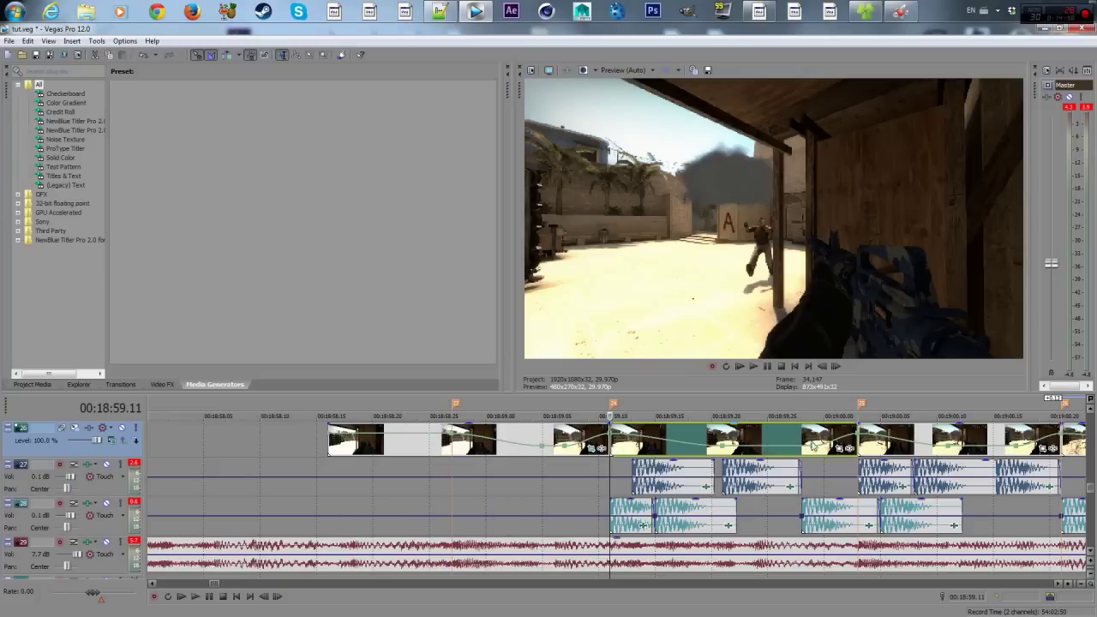
pyautogui.click(840, 448)
pyautogui.click(94, 487)
pyautogui.hotkey('ctrl', 'v')
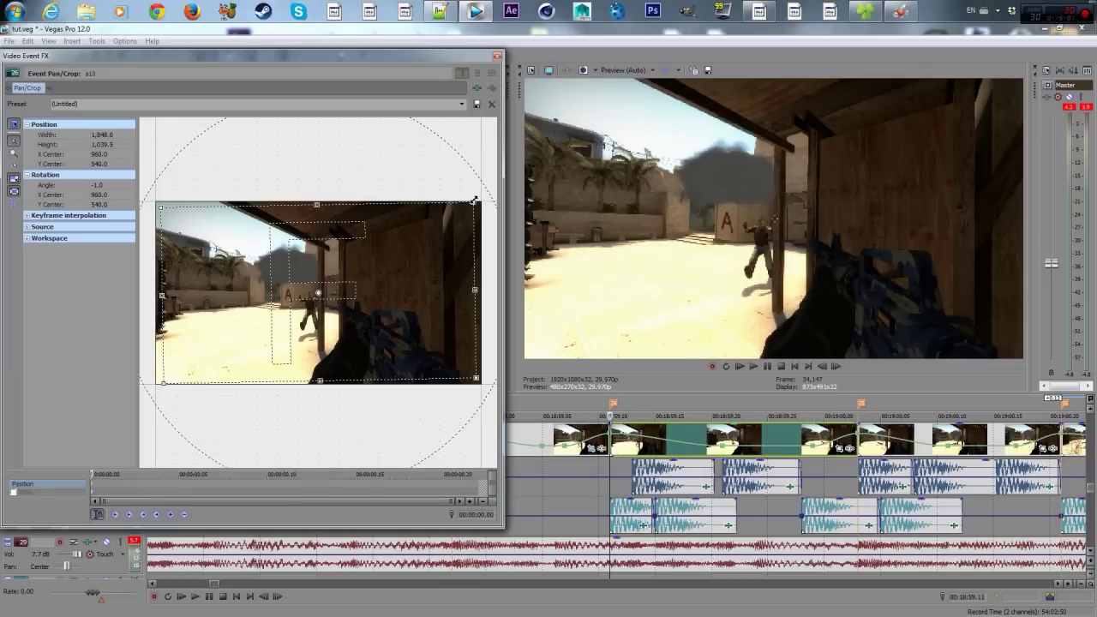
pyautogui.press('Right')
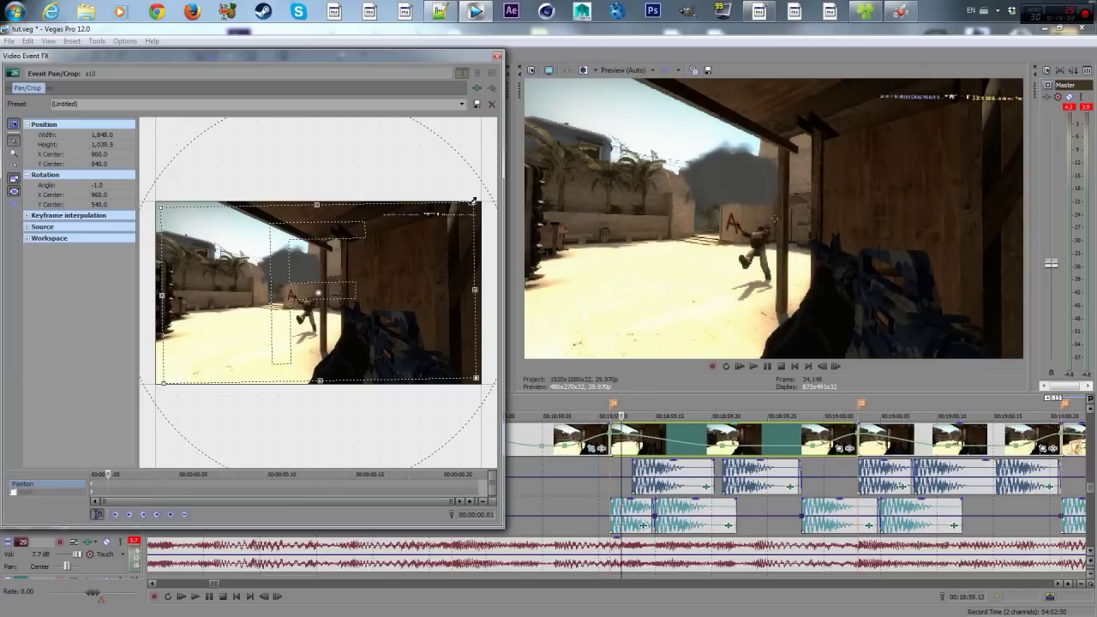
pyautogui.moveTo(473, 202); pyautogui.dragTo(469, 207)
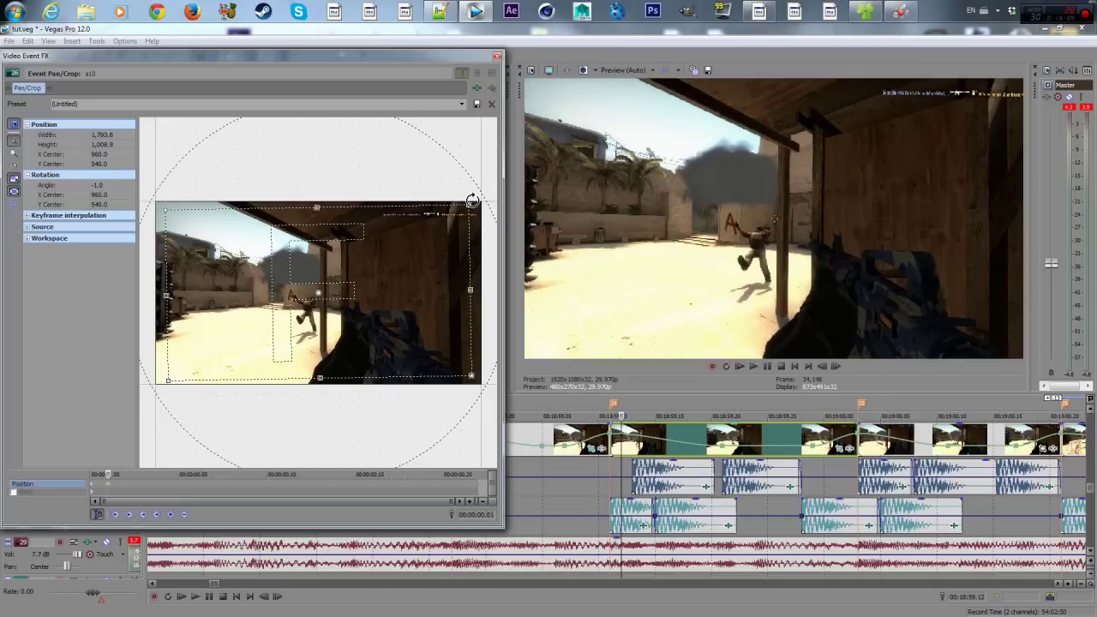
pyautogui.hotkey('ctrl', 'z')
# - Add a crop keyframe at the clip's end, 00:00:00.22, with the frame enlarged to about 1,881 × 1,058 and rotated to 0.6
pyautogui.click(92, 488)
pyautogui.press('Right')
pyautogui.press('Right')
pyautogui.press('Right')
pyautogui.press('Right')
pyautogui.press('Right')
pyautogui.press('Right')
pyautogui.press('Right')
pyautogui.press('Right')
pyautogui.press('Right')
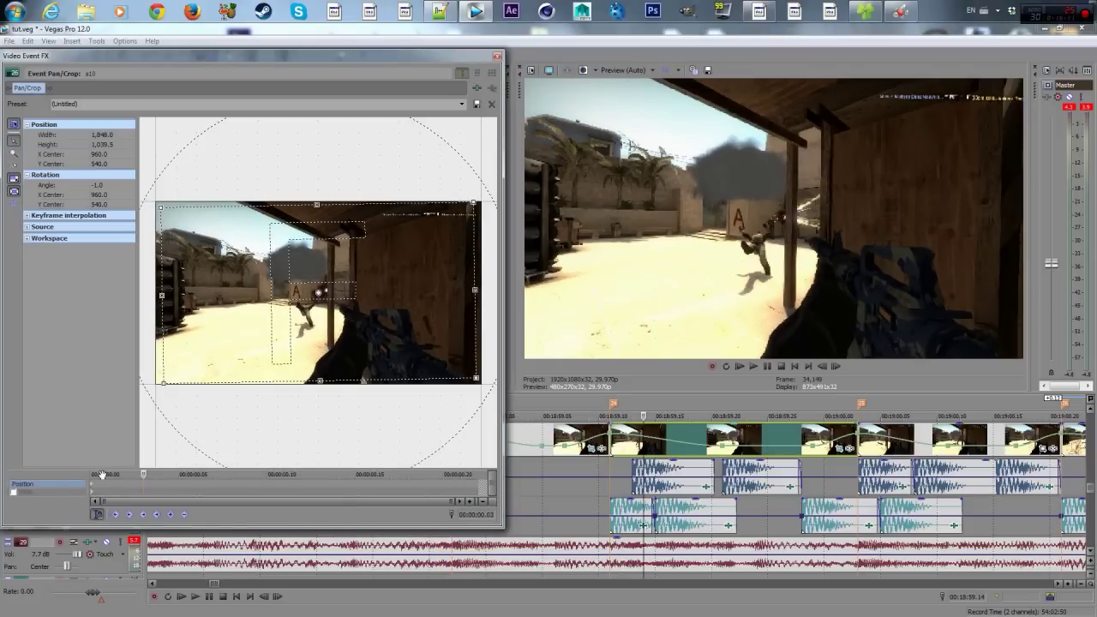
pyautogui.press('Right')
pyautogui.press('Right')
pyautogui.press('Right')
pyautogui.press('Right')
pyautogui.press('Right')
pyautogui.press('Right')
pyautogui.press('Right')
pyautogui.press('Right')
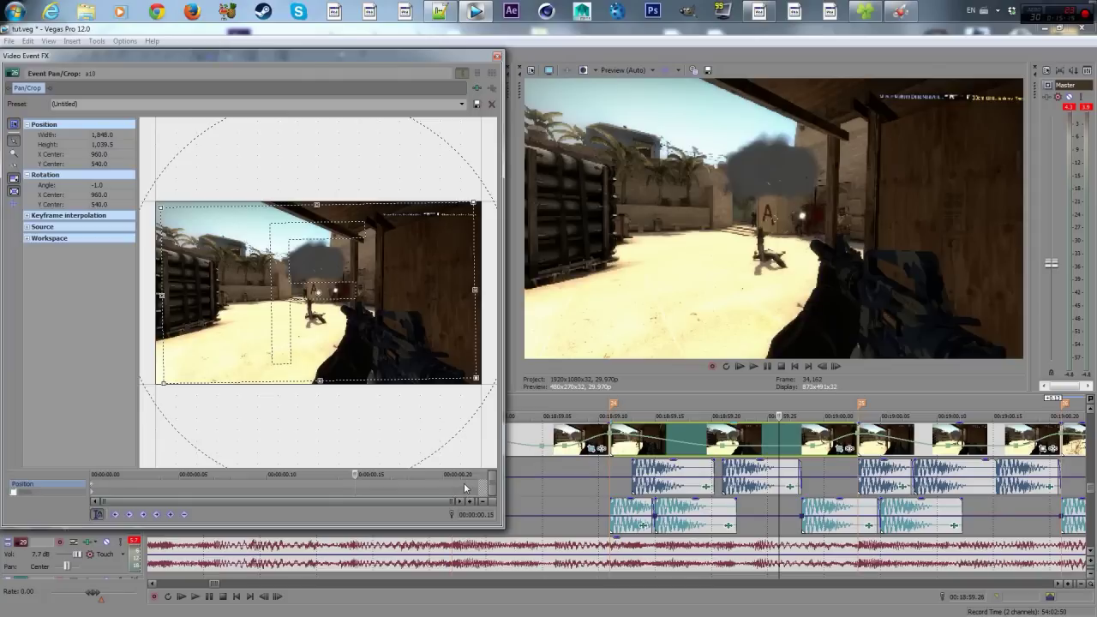
pyautogui.press('Right')
pyautogui.press('Right')
pyautogui.press('Right')
pyautogui.press('Right')
pyautogui.press('Right')
pyautogui.press('Right')
pyautogui.press('Right')
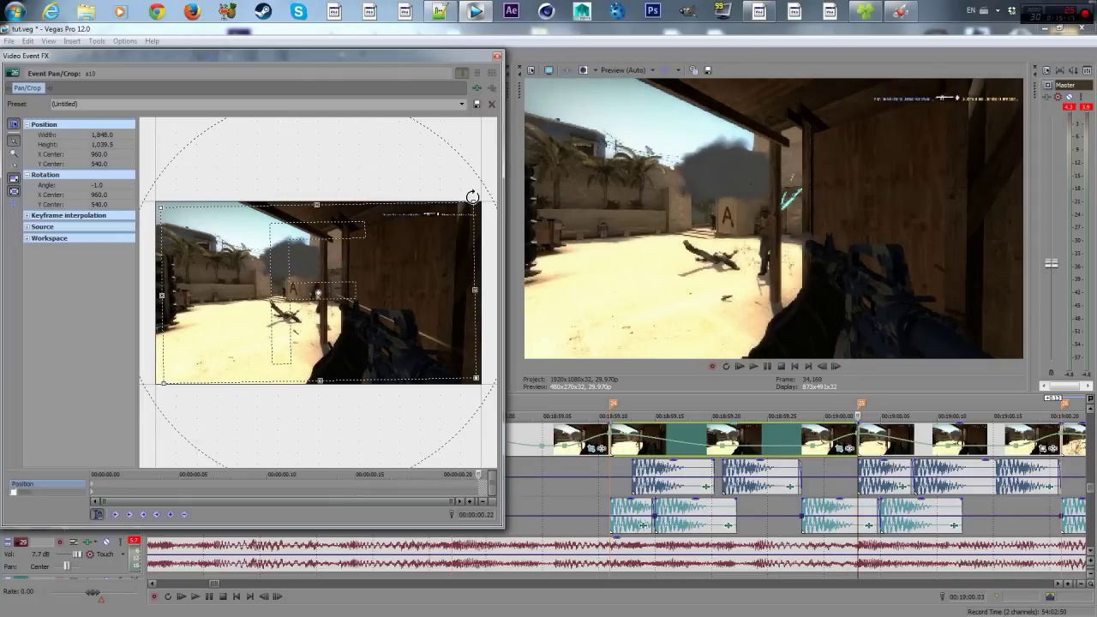
pyautogui.moveTo(472, 199); pyautogui.dragTo(490, 186)
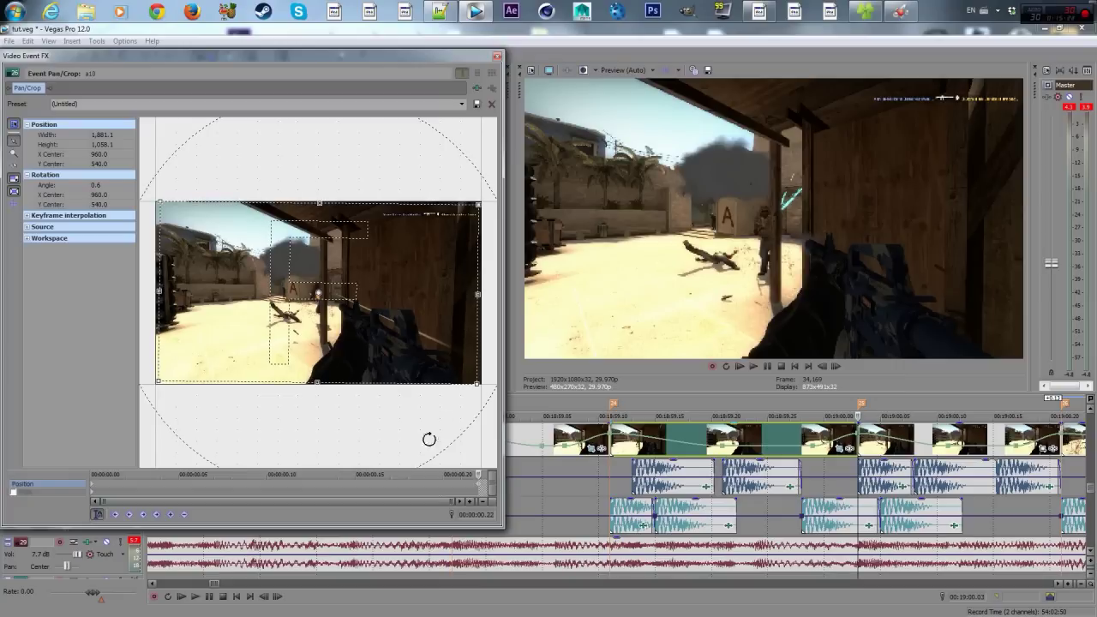
# - Shrink the clip's crop frame at the 00:00:00.00 keyframe to about 1,743 × 980
pyautogui.press('Left')
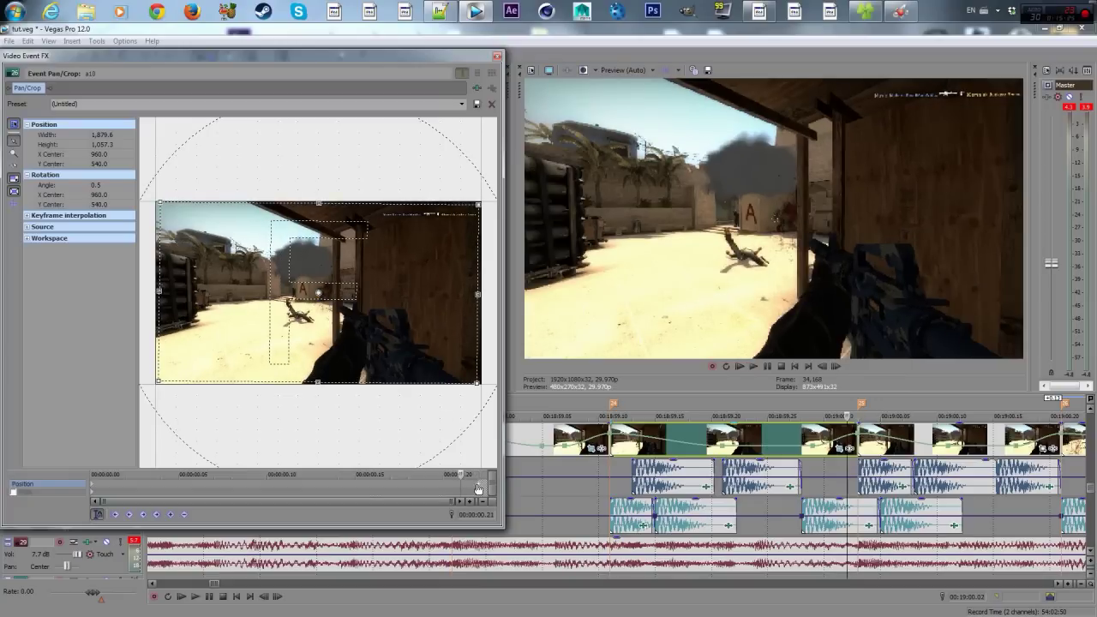
pyautogui.click(92, 489)
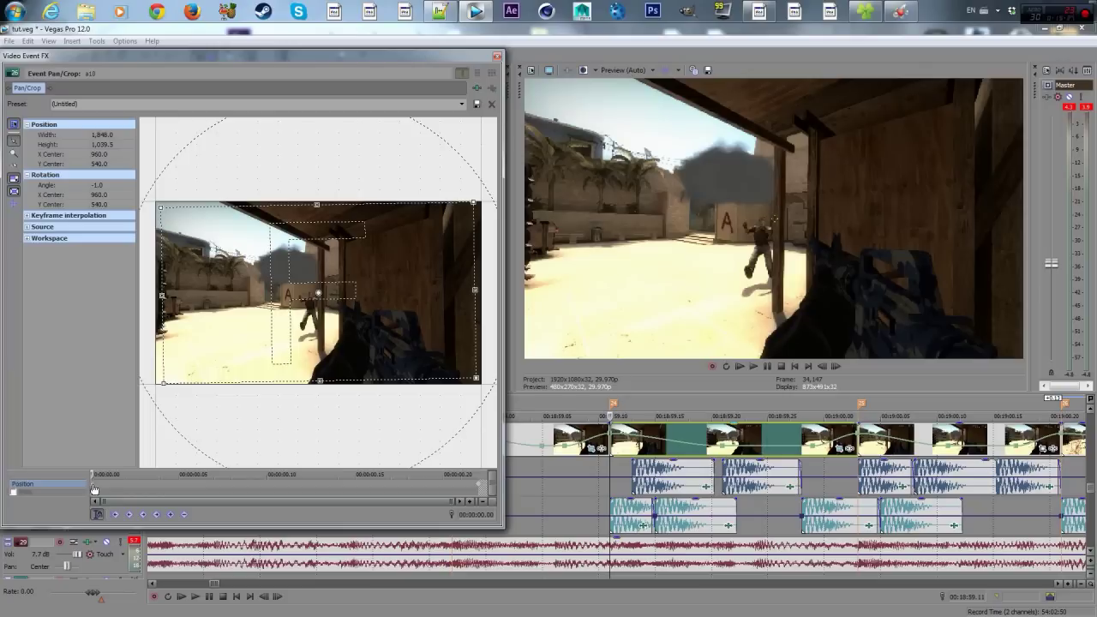
pyautogui.press('Right')
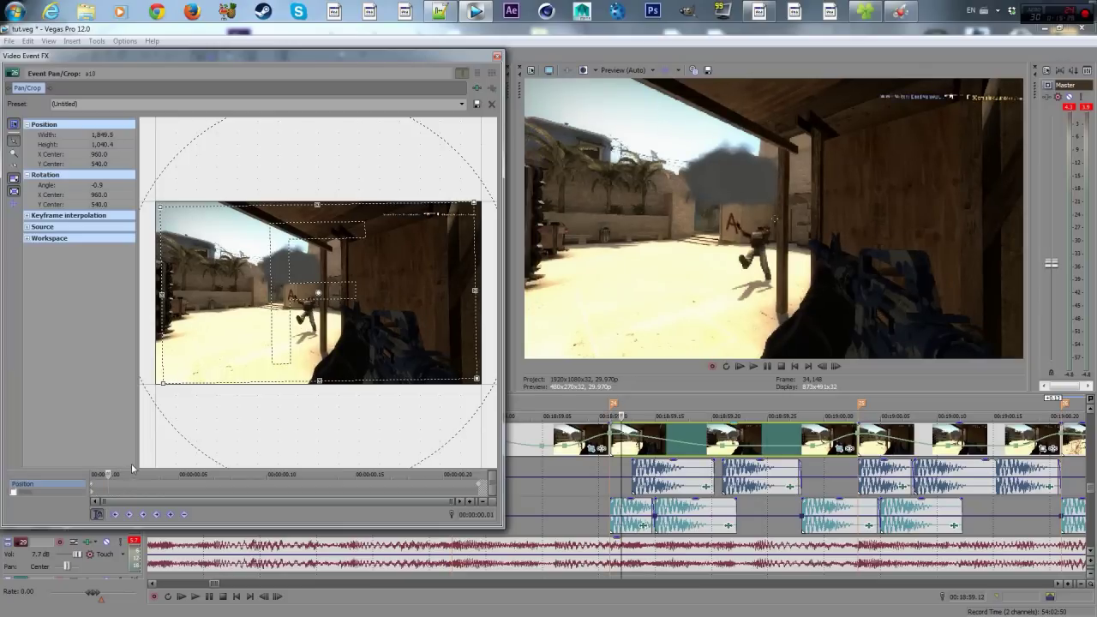
pyautogui.press('Left')
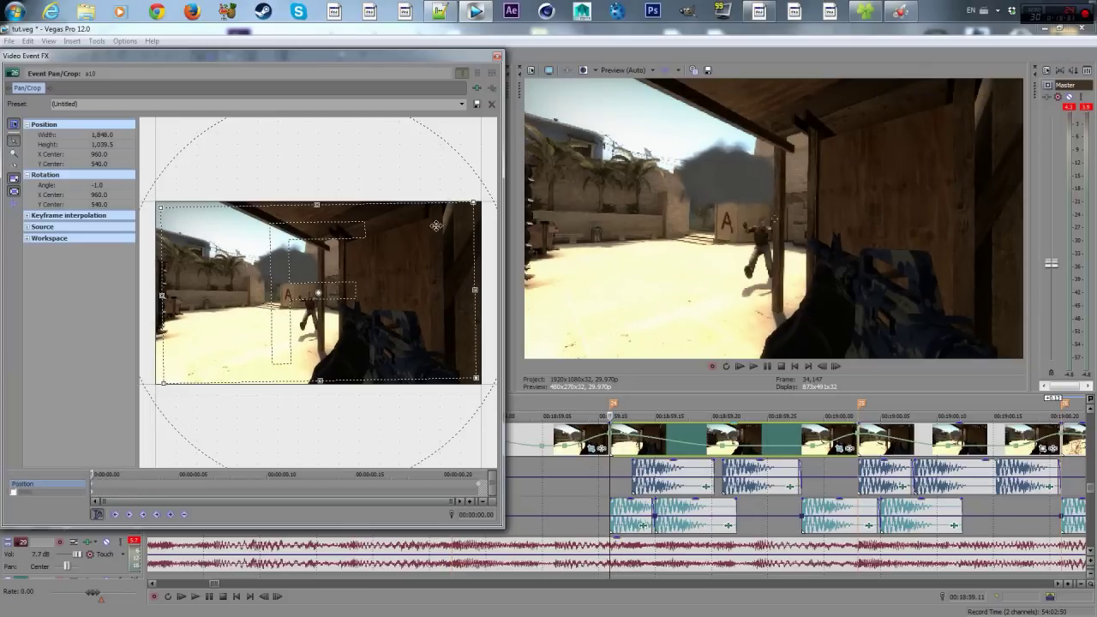
pyautogui.moveTo(474, 204); pyautogui.dragTo(465, 206)
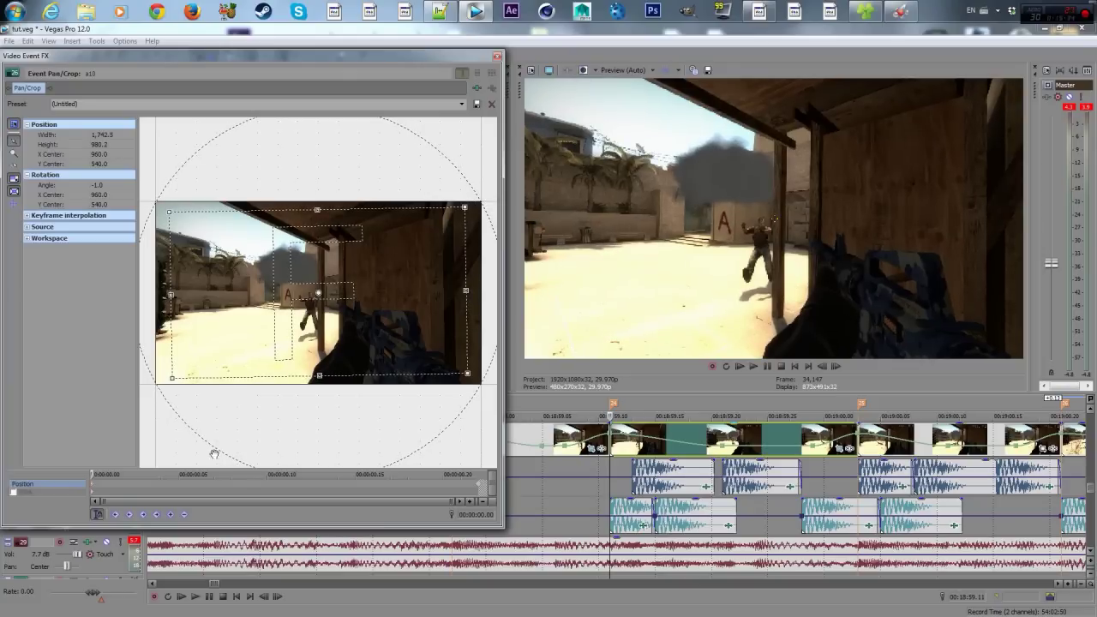
pyautogui.click(100, 489)
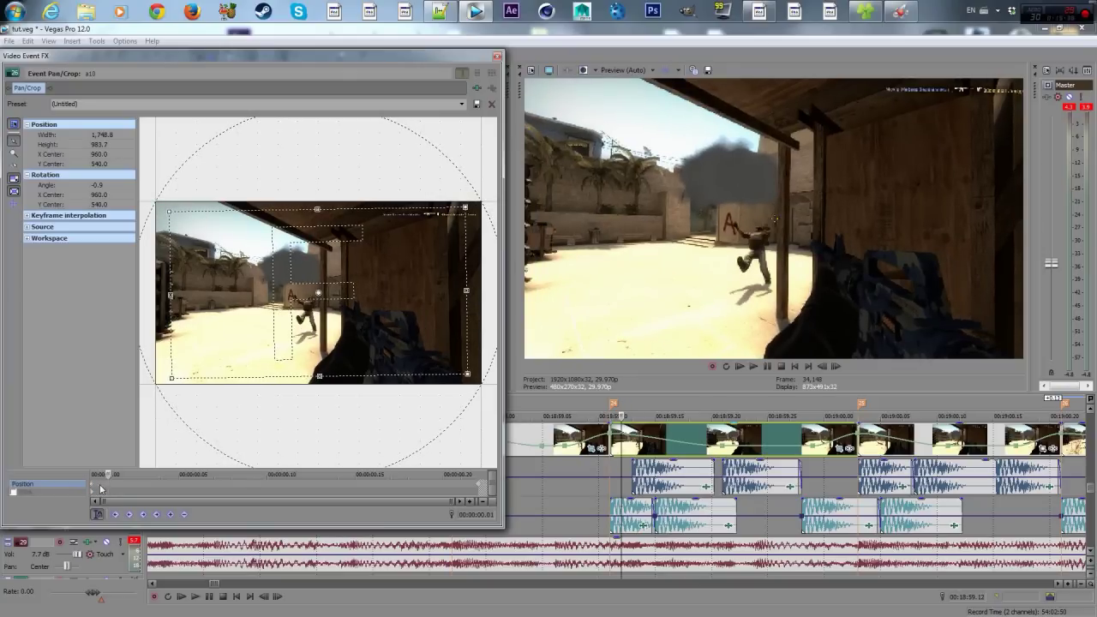
pyautogui.click(95, 489)
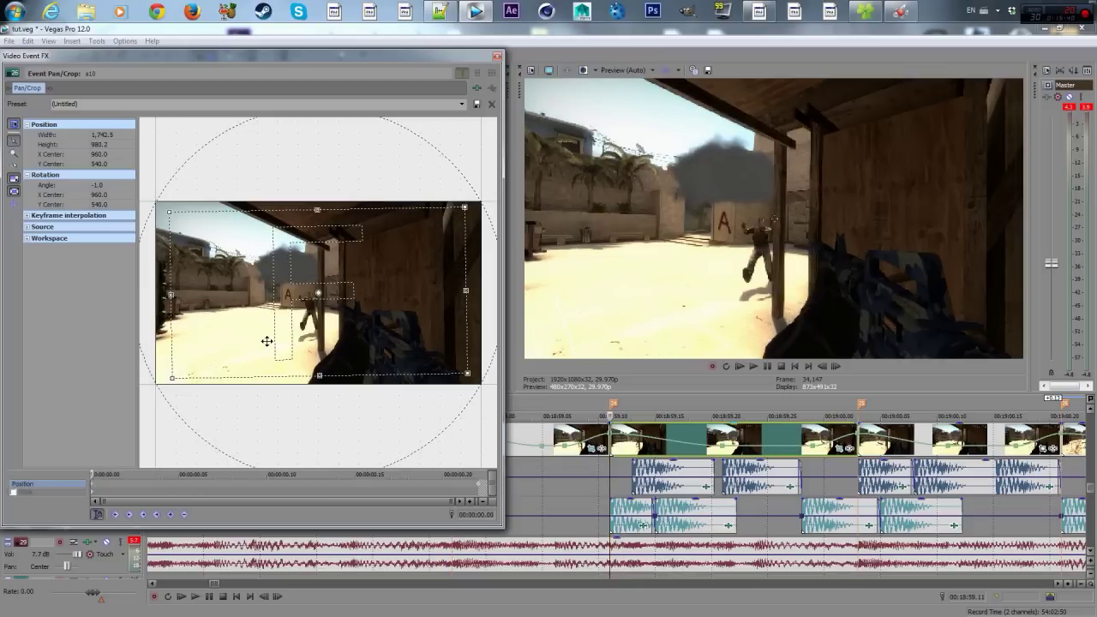
# - Play the clip from its start to check the zoom, and add a crop keyframe at 00:00:00.01
pyautogui.press('space')
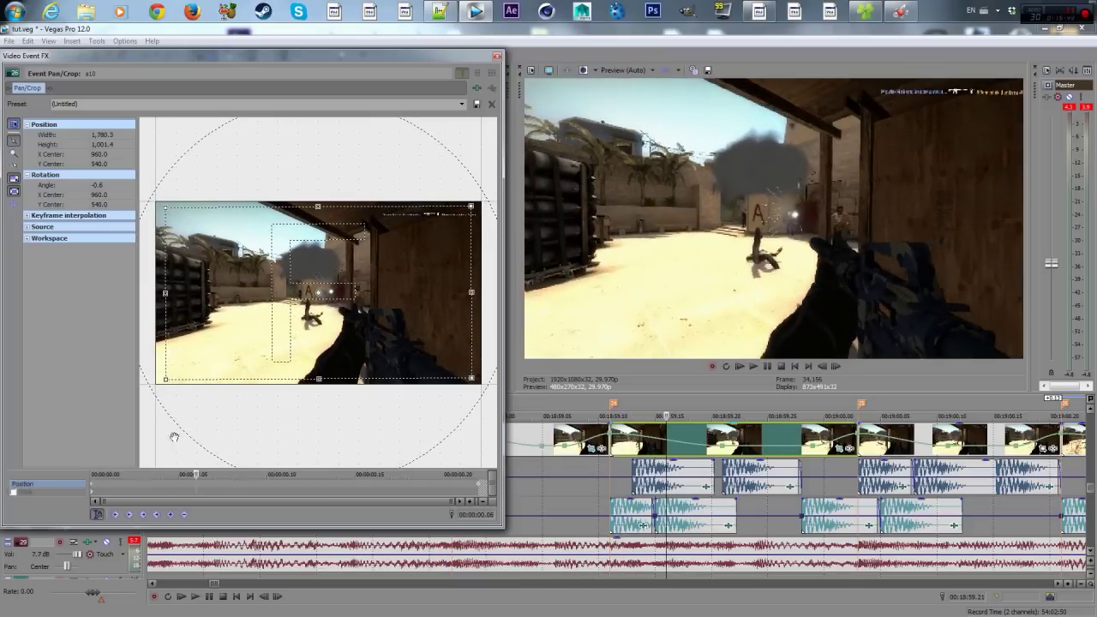
pyautogui.press('space')
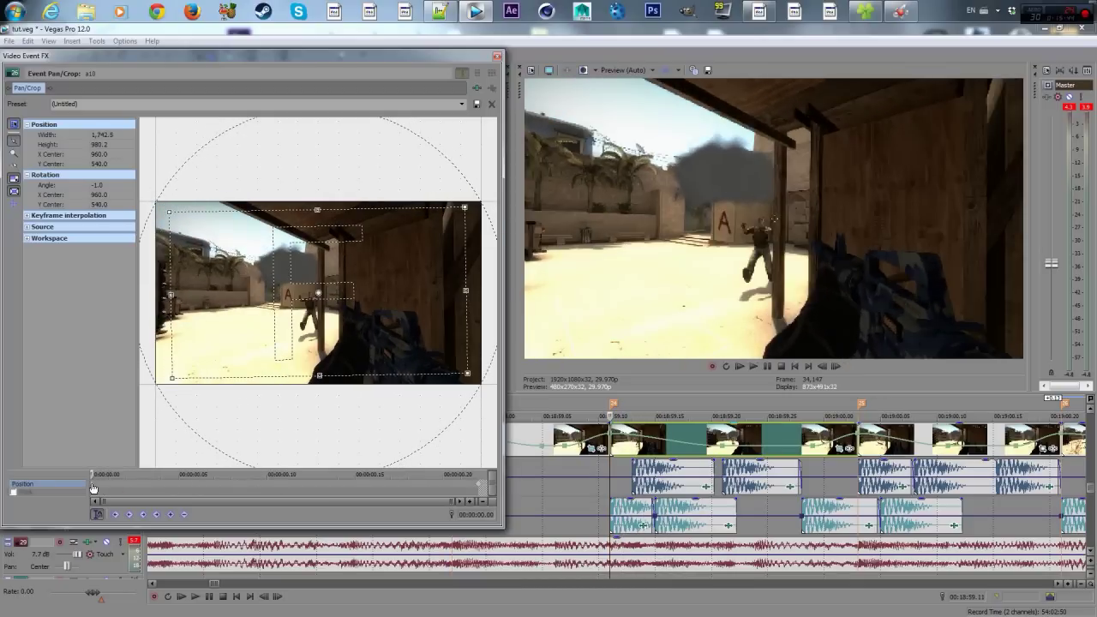
pyautogui.press('space')
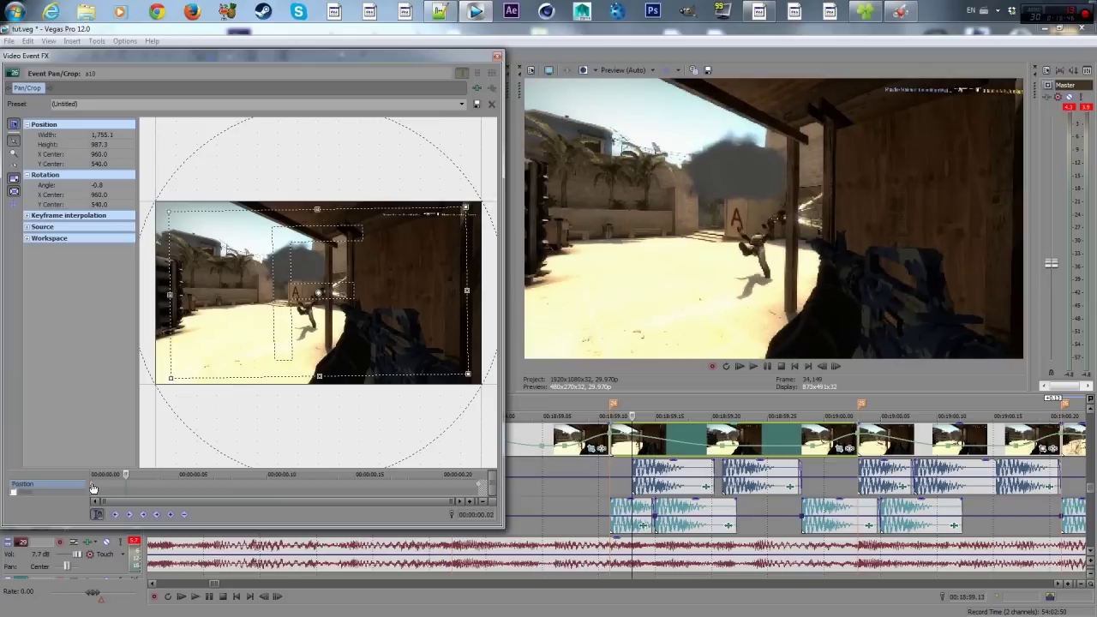
pyautogui.click(112, 488)
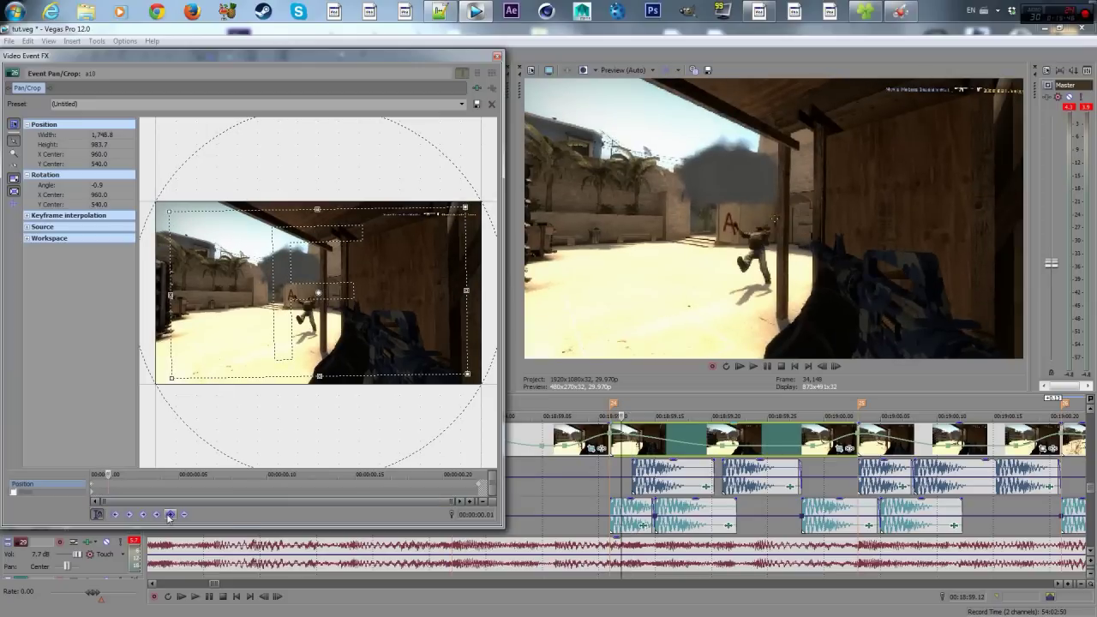
pyautogui.click(170, 515)
# - Shrink the crop frame at 00:00:00.03 to about 1,714 × 964, and add another crop keyframe at 00:00:00.04
pyautogui.press('Right')
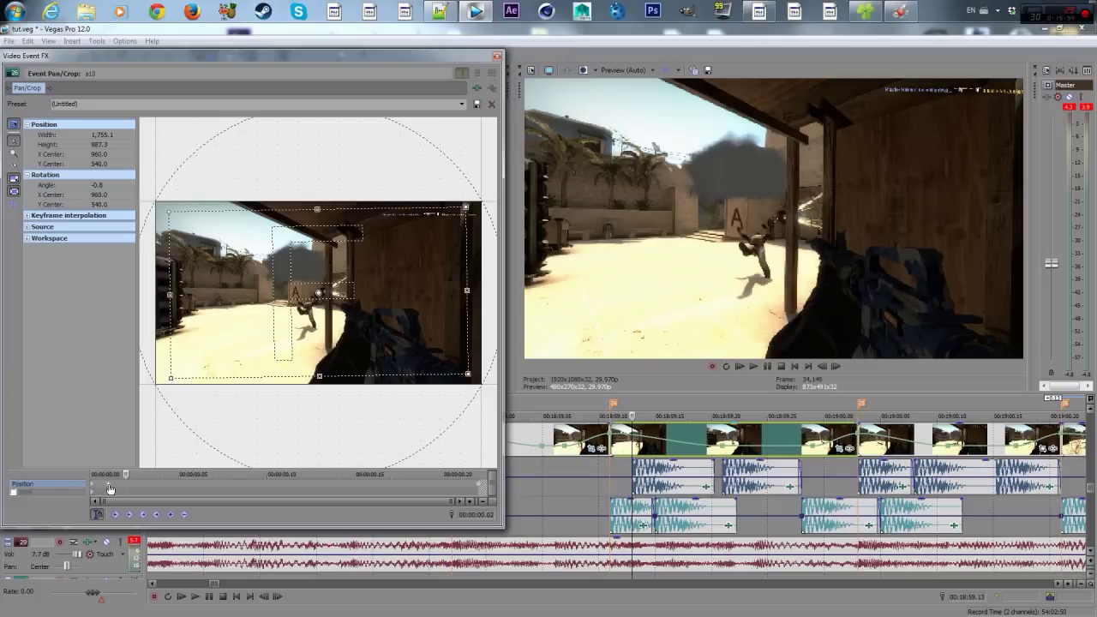
pyautogui.press('Right')
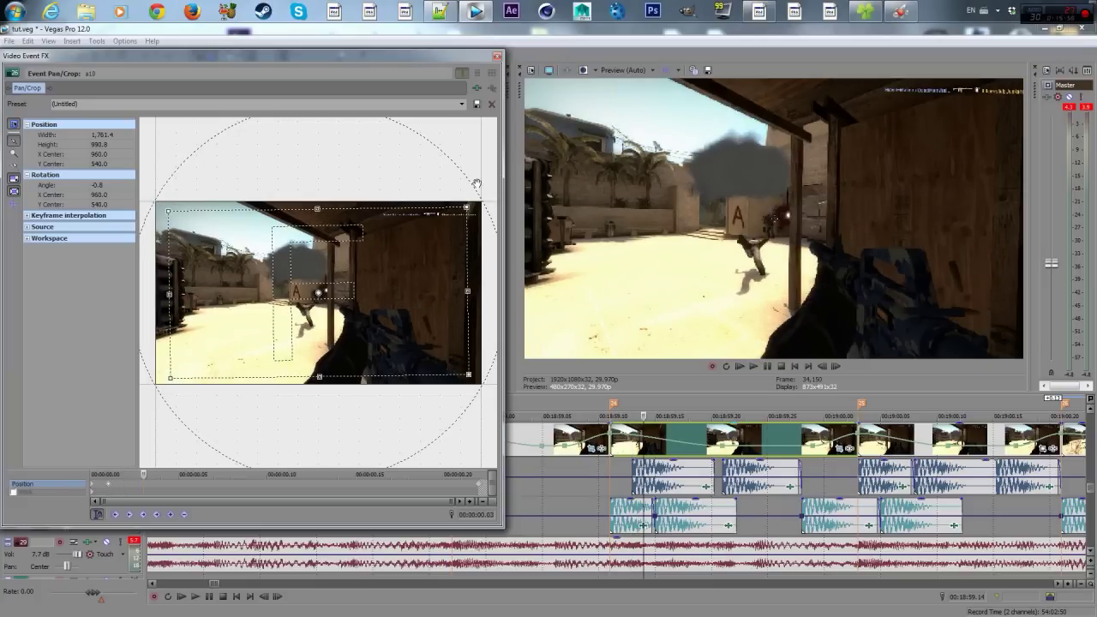
pyautogui.moveTo(467, 208); pyautogui.dragTo(464, 209)
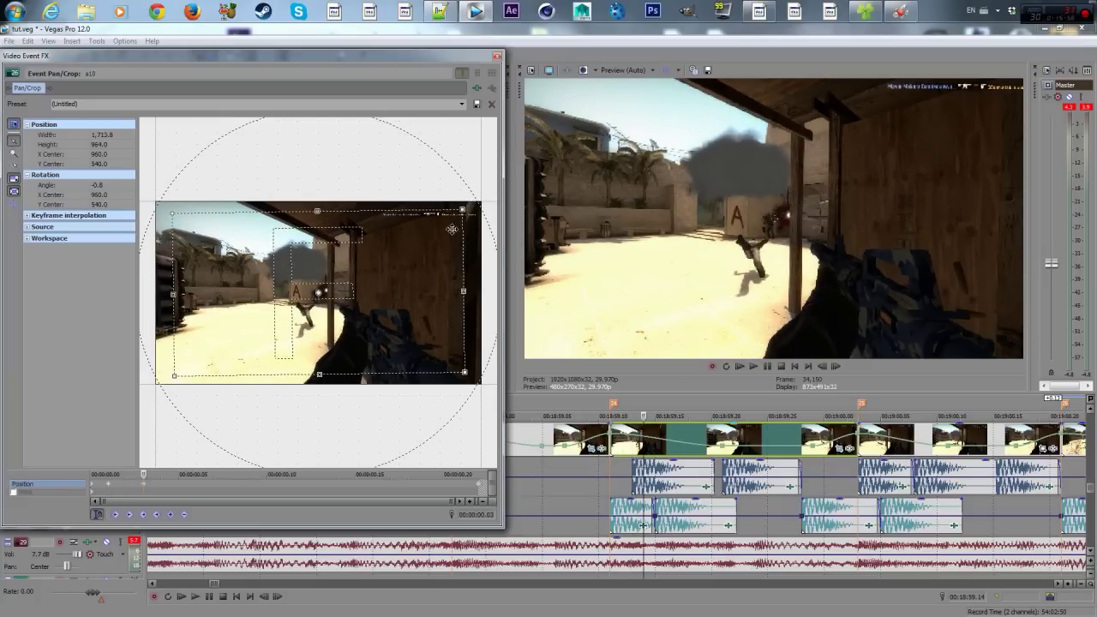
pyautogui.press('Right')
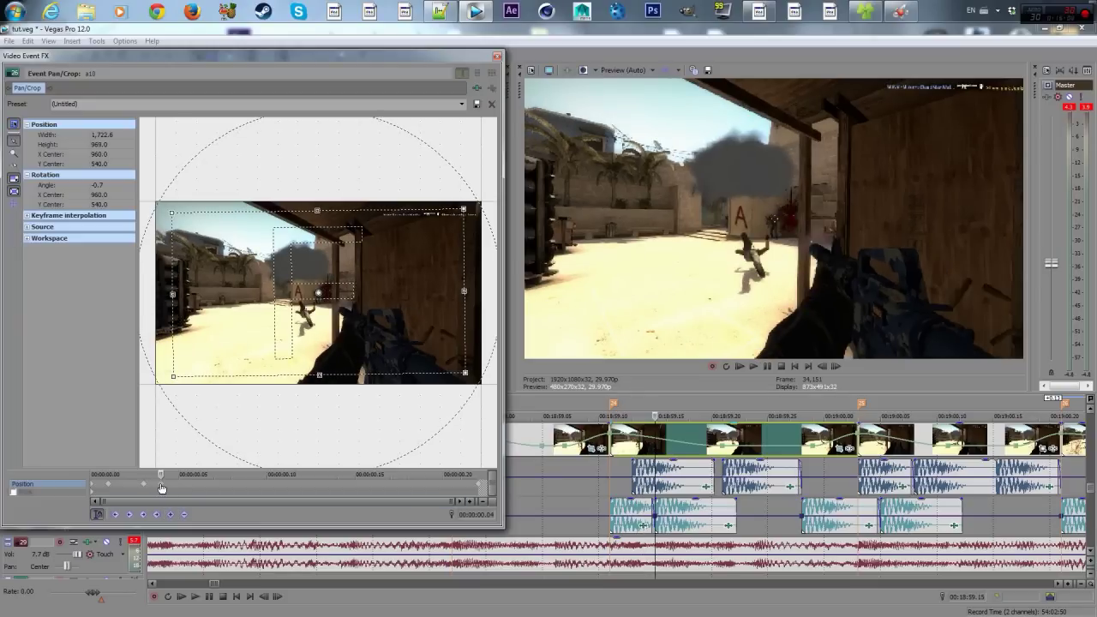
pyautogui.press('Right')
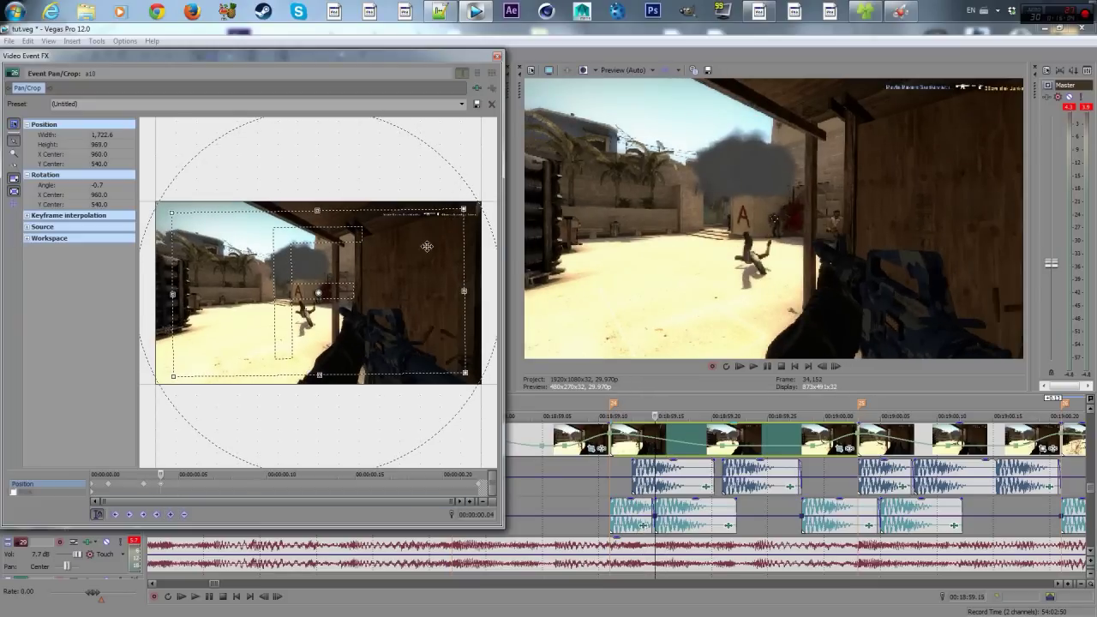
# - Move the crop keyframe at 00:00:00.03 to 00:00:00.02, and the one at 00:00:00.04 to 00:00:00.03
pyautogui.press('Left')
pyautogui.press('Left')
pyautogui.press('Left')
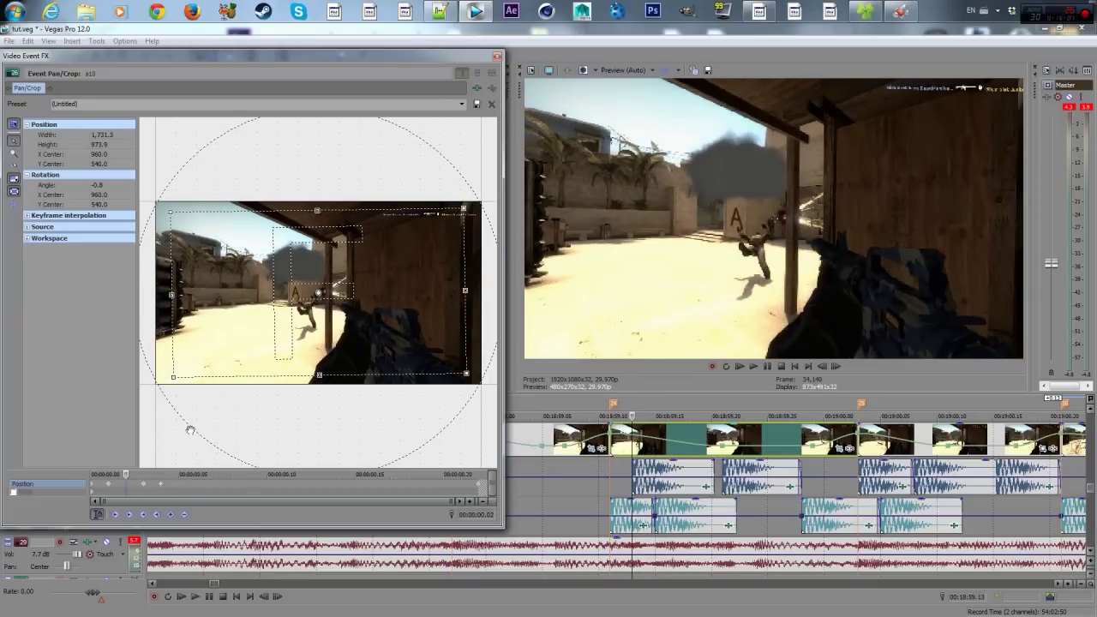
pyautogui.moveTo(143, 484); pyautogui.dragTo(127, 485)
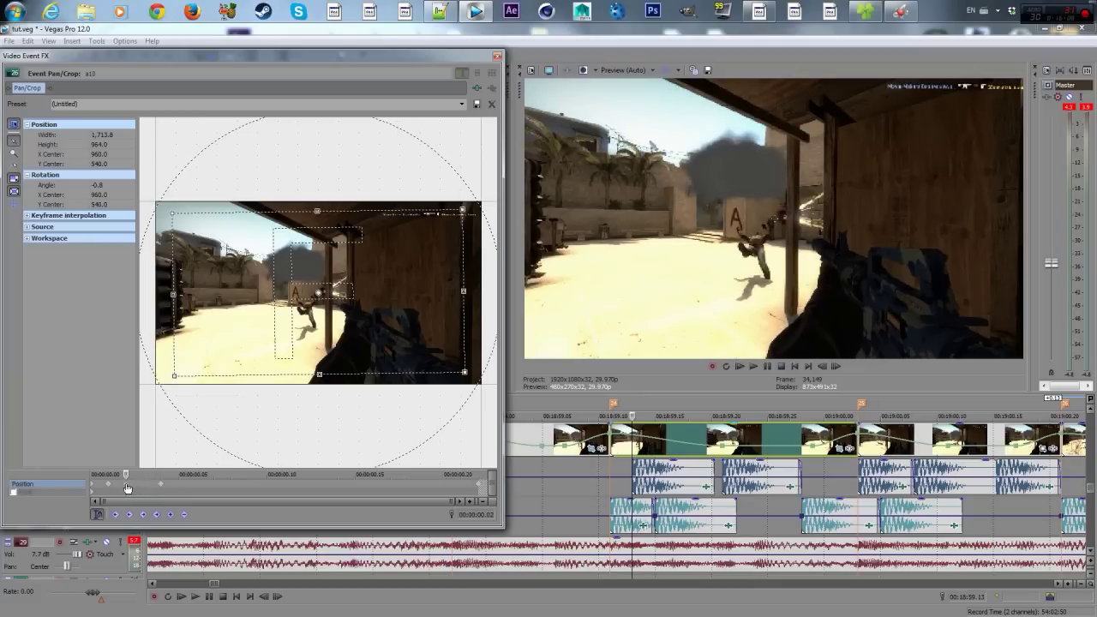
pyautogui.press('Right')
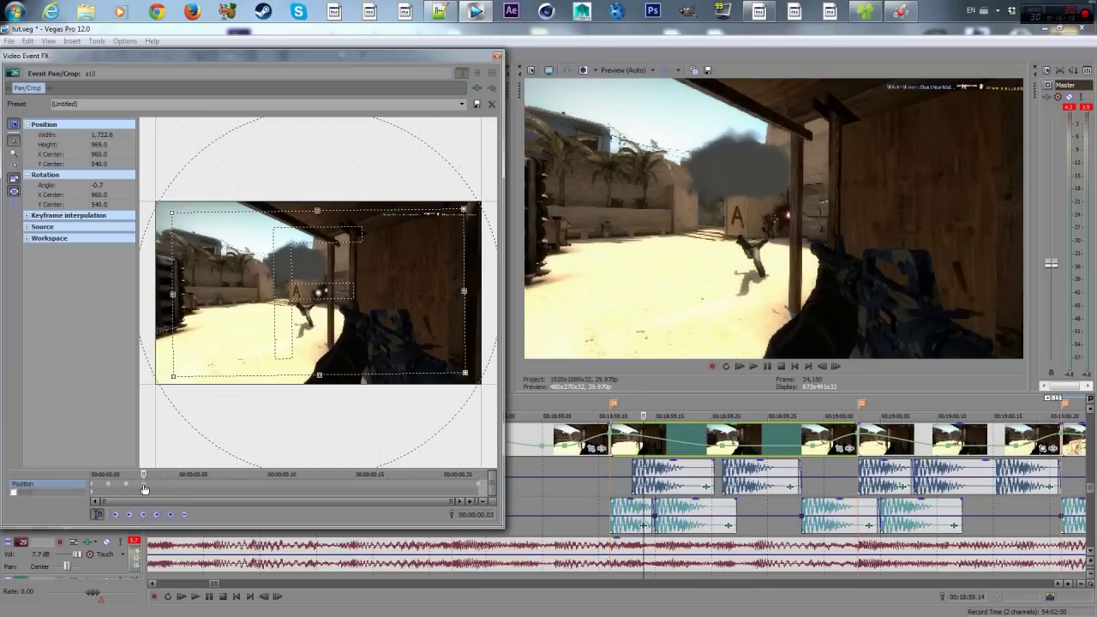
# - Shrink the crop frame at 00:00:00.04 to about 1,707 × 960
pyautogui.press('Right')
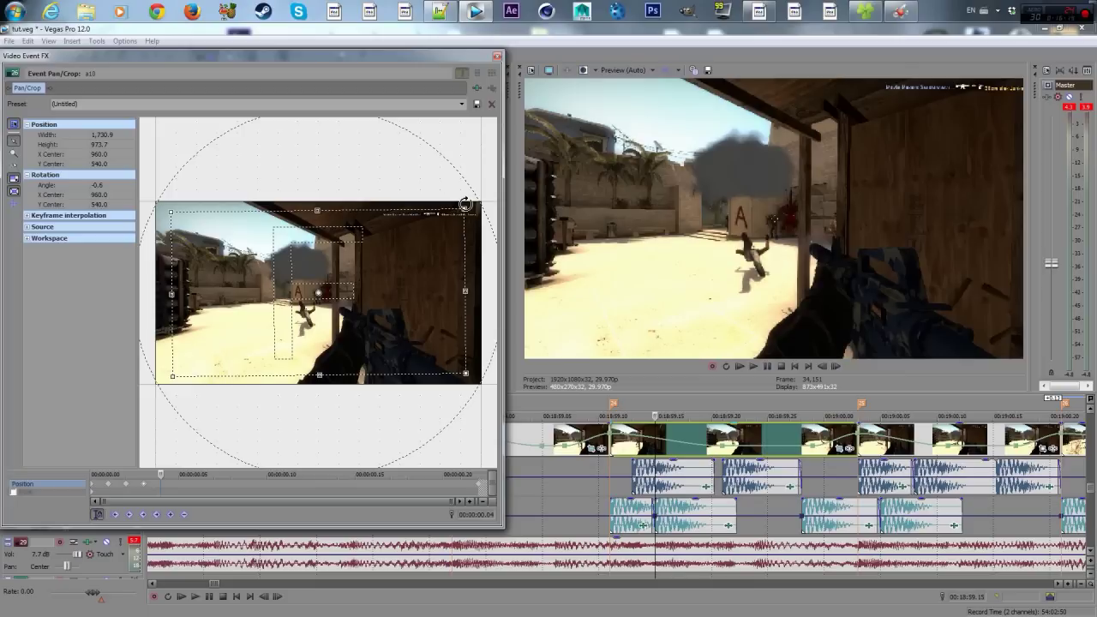
pyautogui.moveTo(465, 206); pyautogui.dragTo(461, 210)
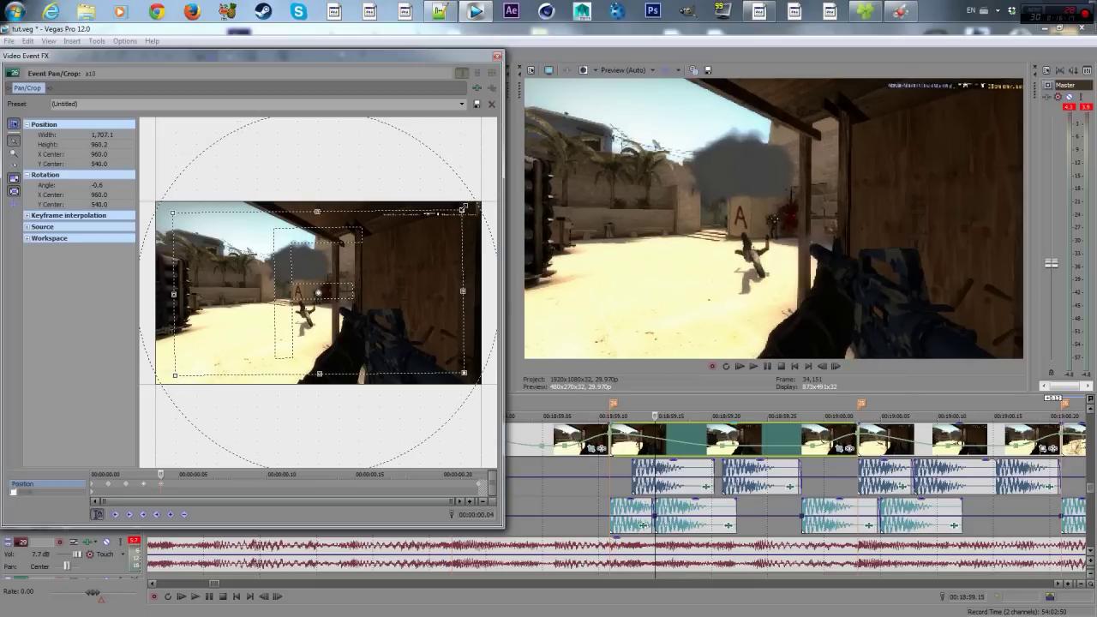
# - Add a crop keyframe at 00:00:00.09, and shrink the frame at 00:00:00.10 to about 1,729 × 973
pyautogui.click(169, 490)
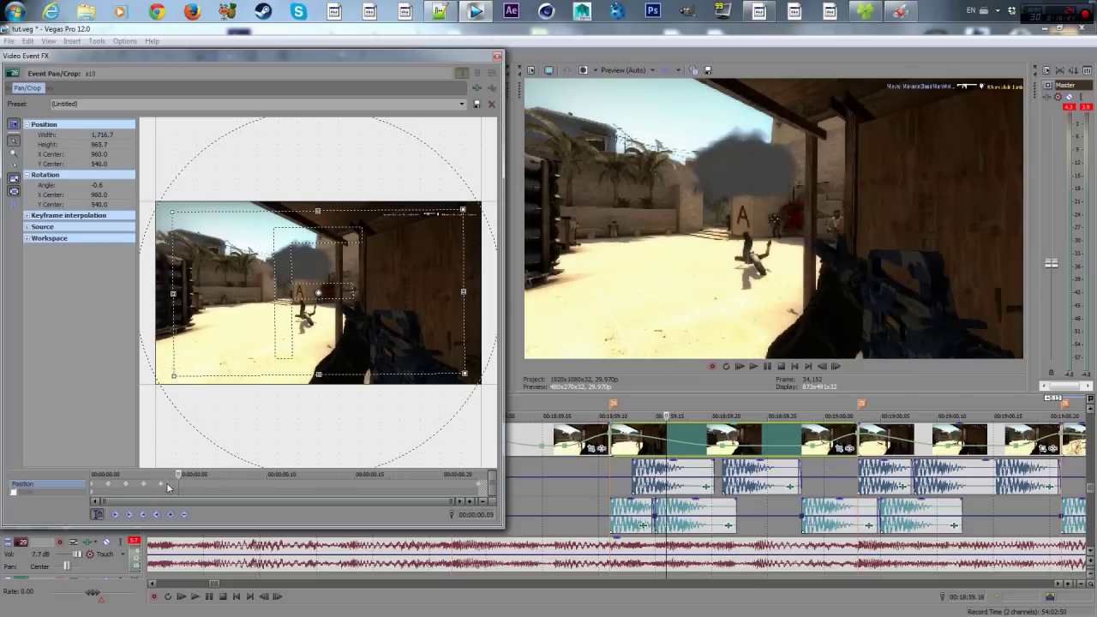
pyautogui.press('Right')
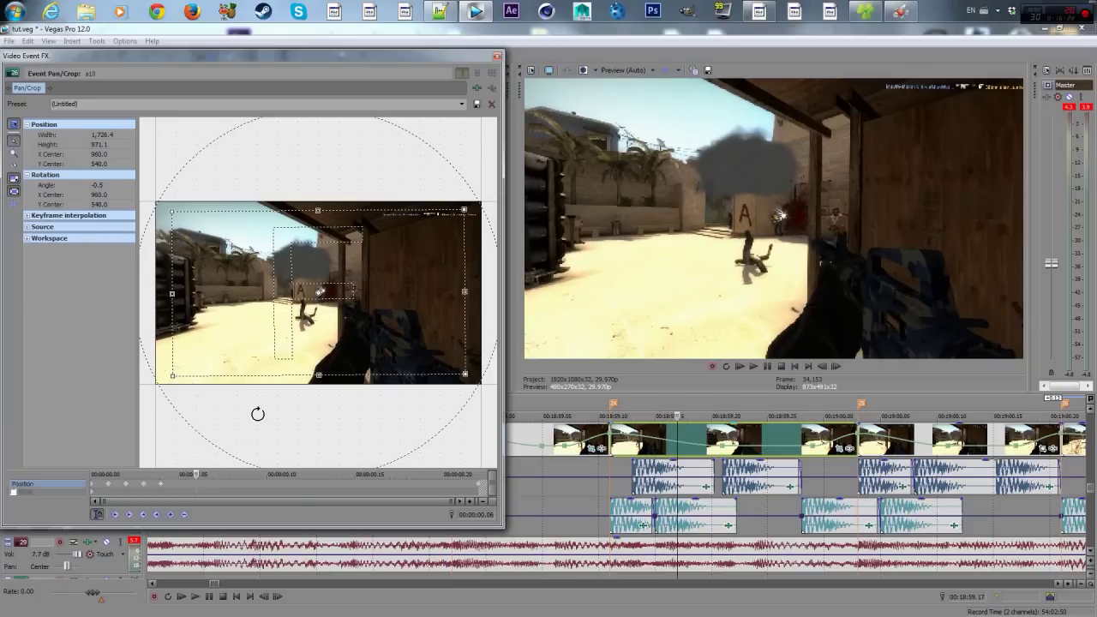
pyautogui.press('Right')
pyautogui.press('Right')
pyautogui.press('Right')
pyautogui.press('Right')
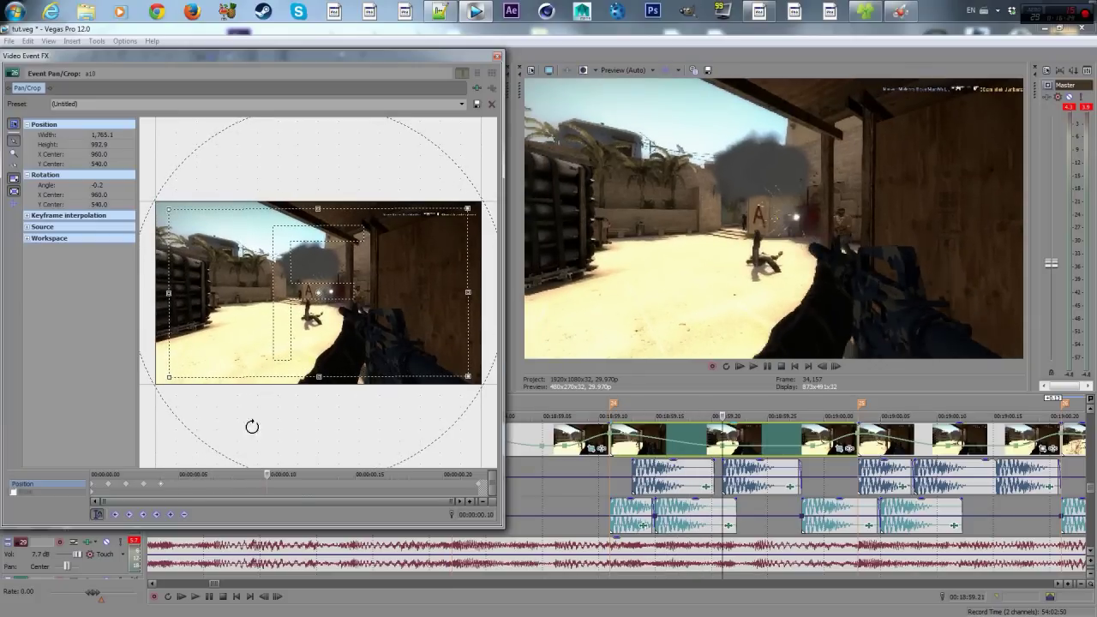
pyautogui.press('Left')
pyautogui.click(170, 515)
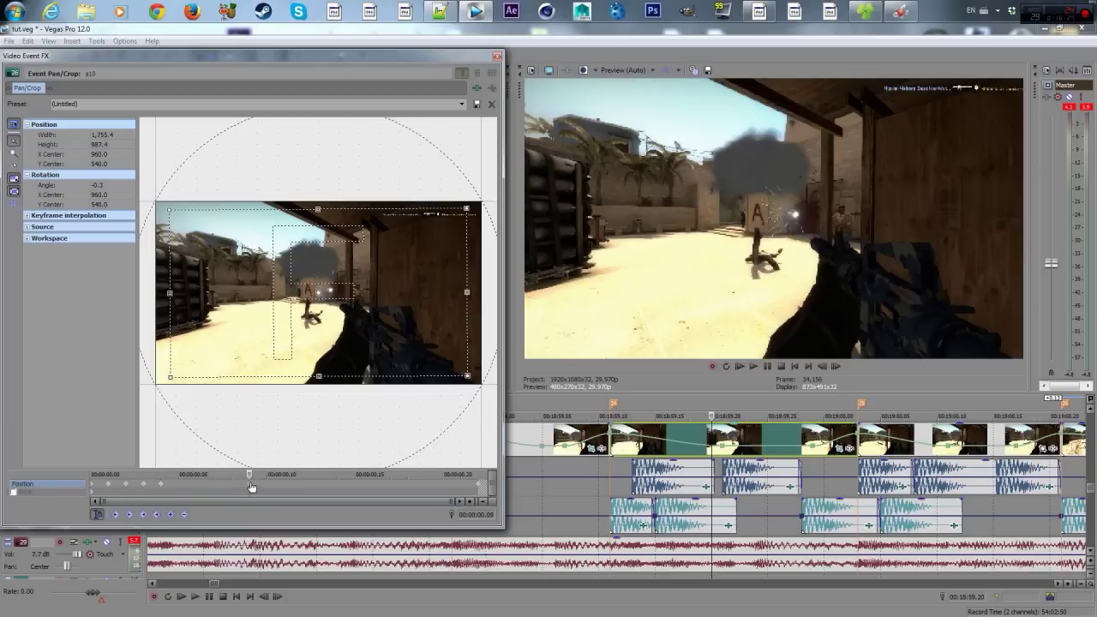
pyautogui.press('Right')
pyautogui.moveTo(468, 207); pyautogui.dragTo(463, 210)
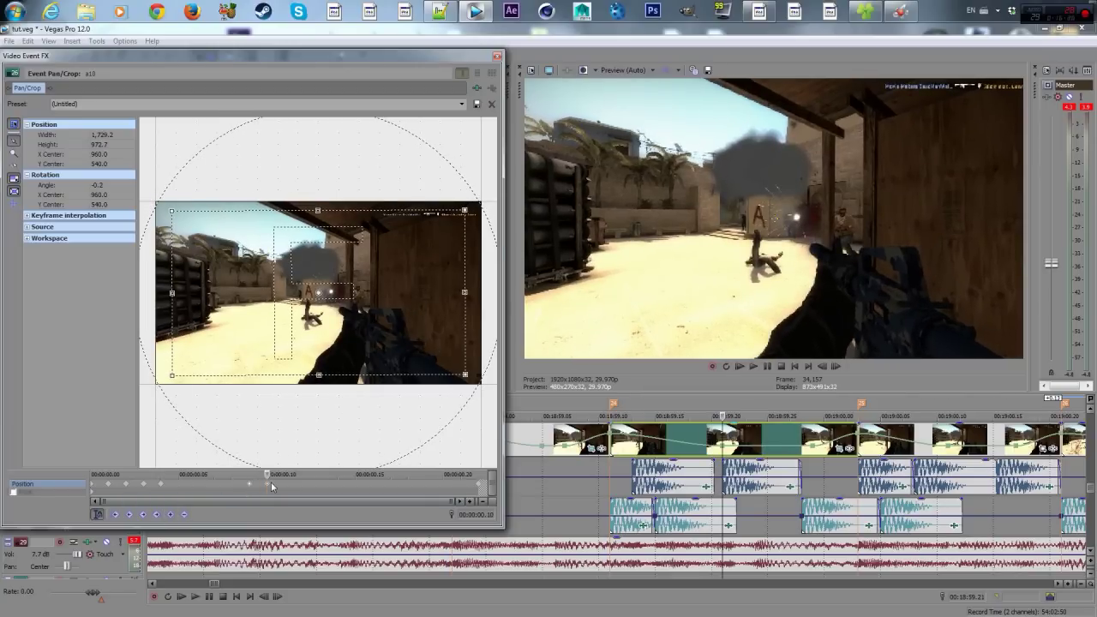
# - Add a crop keyframe at 00:00:00.16, and shrink the frame at 00:00:00.17 to about 1,782 × 1,002
pyautogui.press('Right')
pyautogui.press('Right')
pyautogui.press('Right')
pyautogui.press('Right')
pyautogui.press('Right')
pyautogui.press('Right')
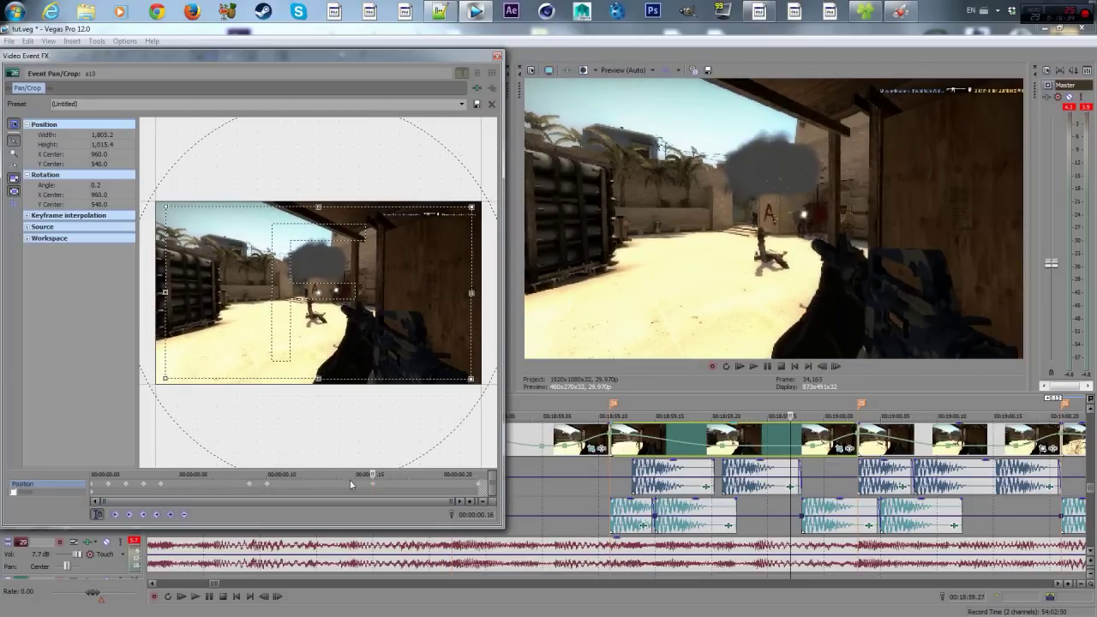
pyautogui.press('Right')
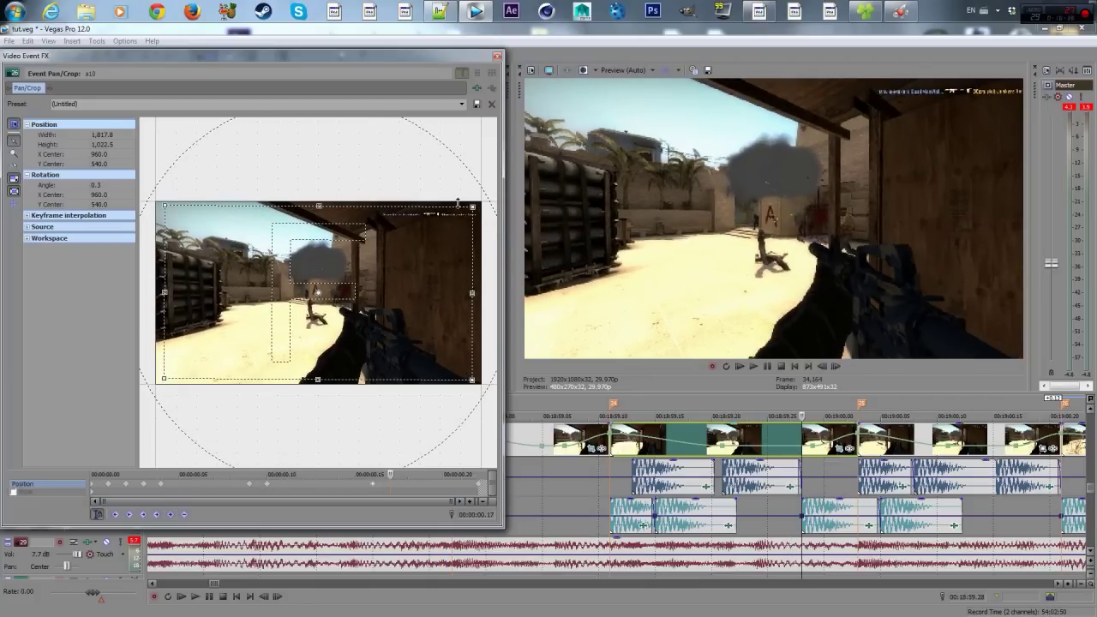
pyautogui.moveTo(471, 207); pyautogui.dragTo(468, 208)
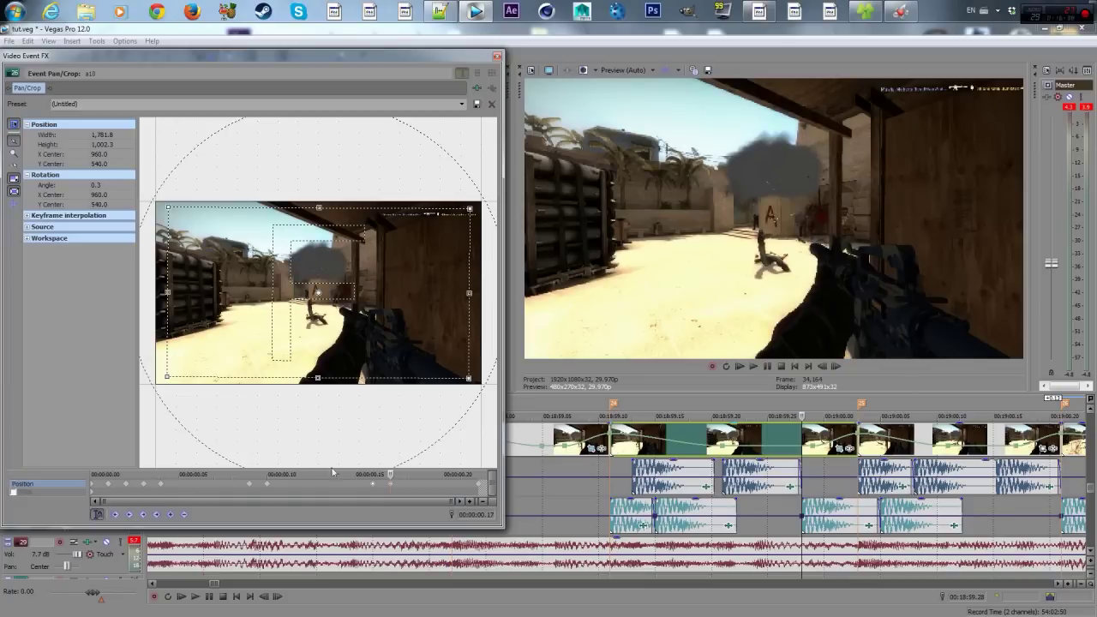
# - Copy the clip's end crop keyframe, open Event Pan/Crop for the next clip at 00:19:00.03, and paste it at the start
pyautogui.press('Right')
pyautogui.press('Right')
pyautogui.press('Right')
pyautogui.press('Right')
pyautogui.press('Right')
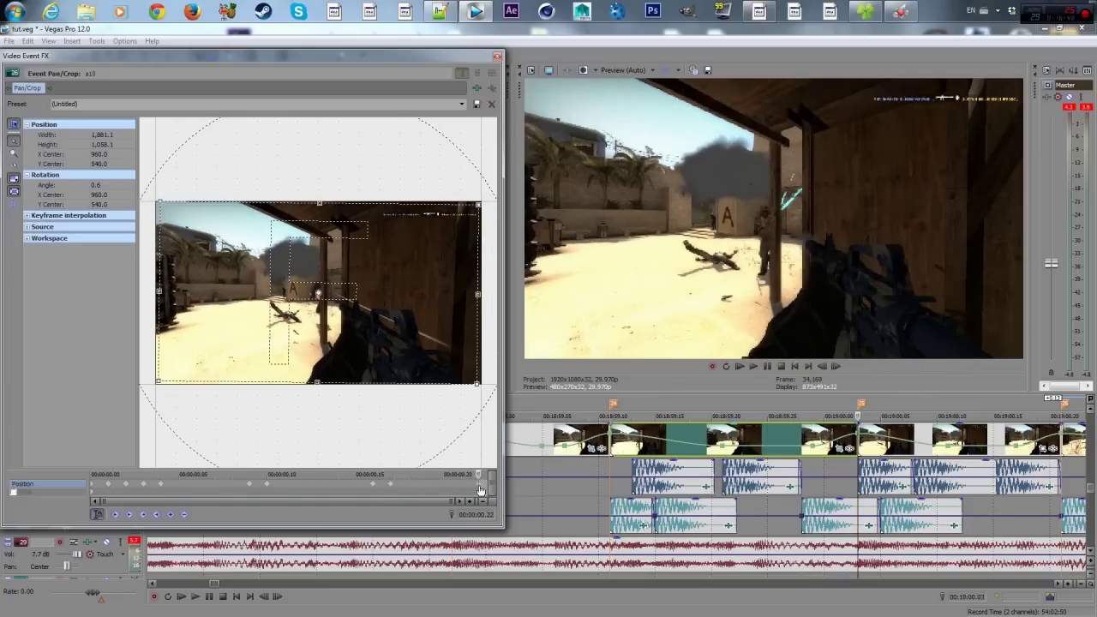
pyautogui.click(497, 56)
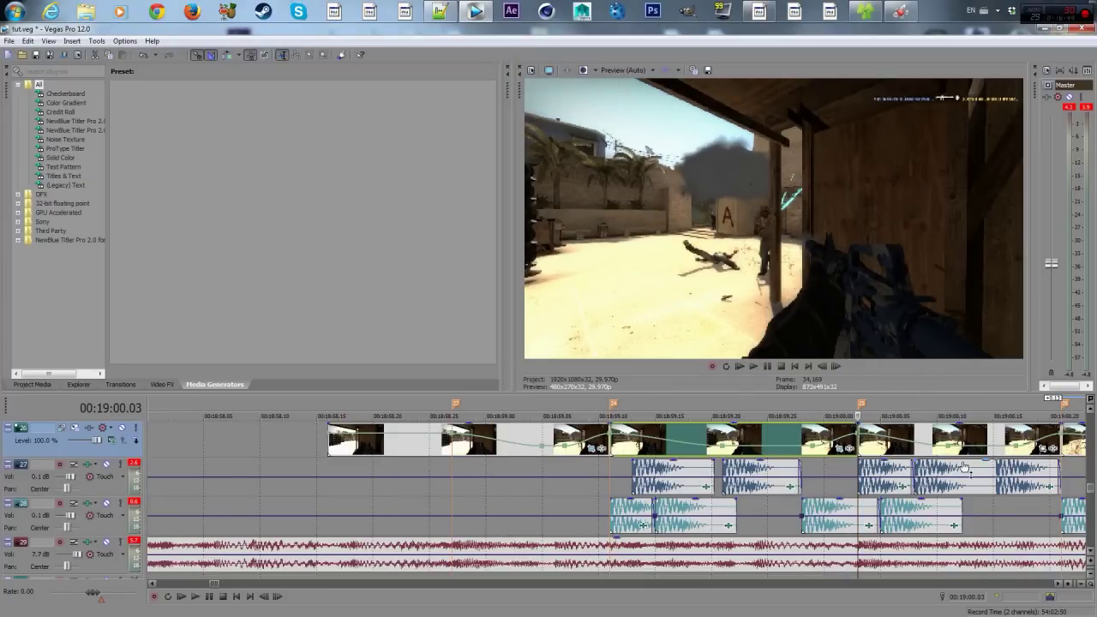
pyautogui.hscroll(3, 914, 459)
pyautogui.click(795, 449)
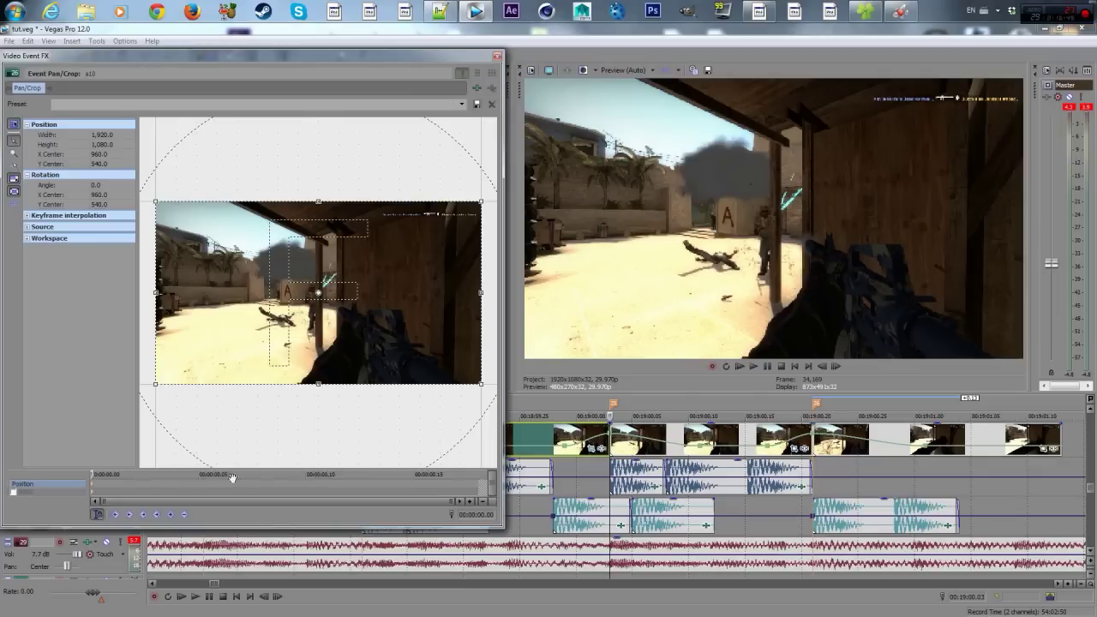
pyautogui.click(94, 487)
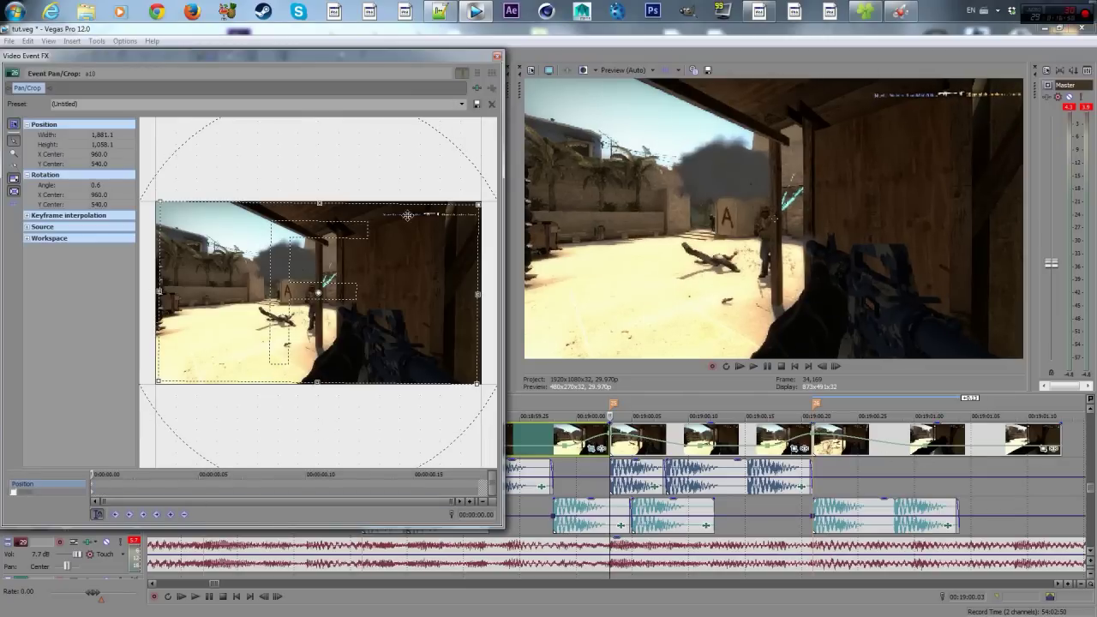
# - Shrink the start crop frame to about 1,794 × 1,009, and set the end frame at 00:00:00.18 to about 1,874 × 1,054, angle -0.7
pyautogui.moveTo(477, 203); pyautogui.dragTo(471, 208)
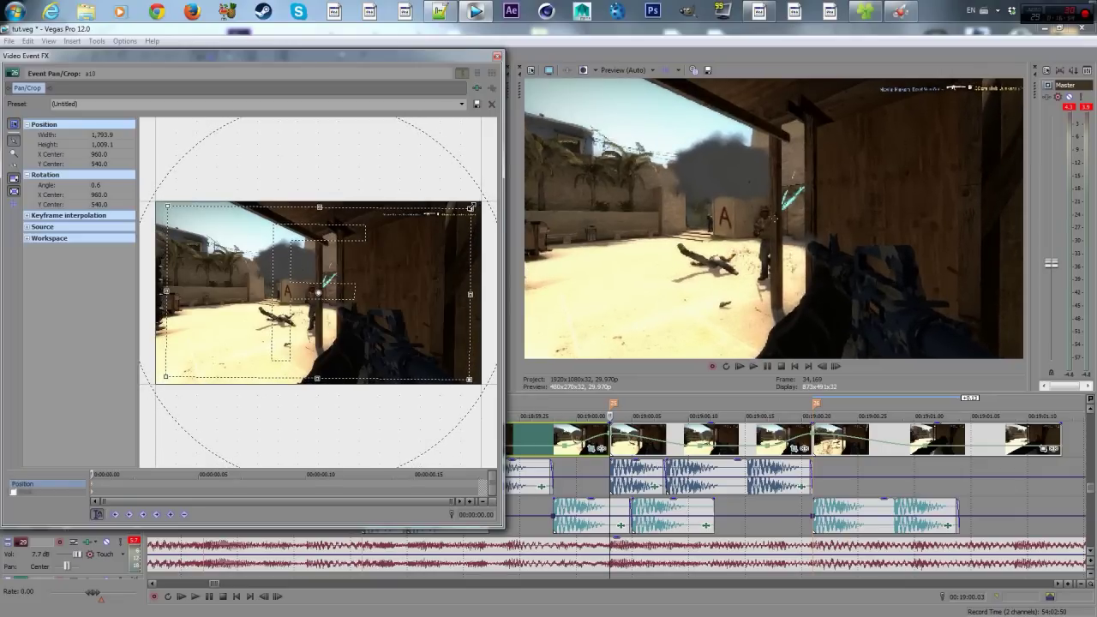
pyautogui.click(474, 483)
pyautogui.moveTo(475, 206); pyautogui.dragTo(486, 186)
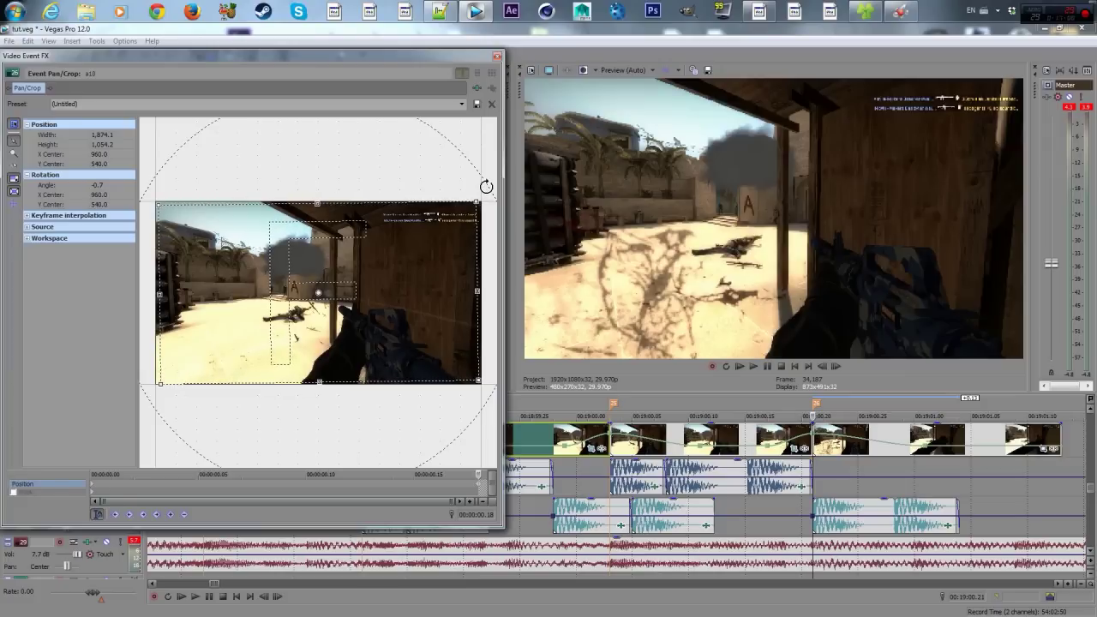
# - Add a crop keyframe at 00:00:00.01, and shrink the frame at 00:00:00.02 to about 1,754 × 987
pyautogui.click(94, 485)
pyautogui.press('Right')
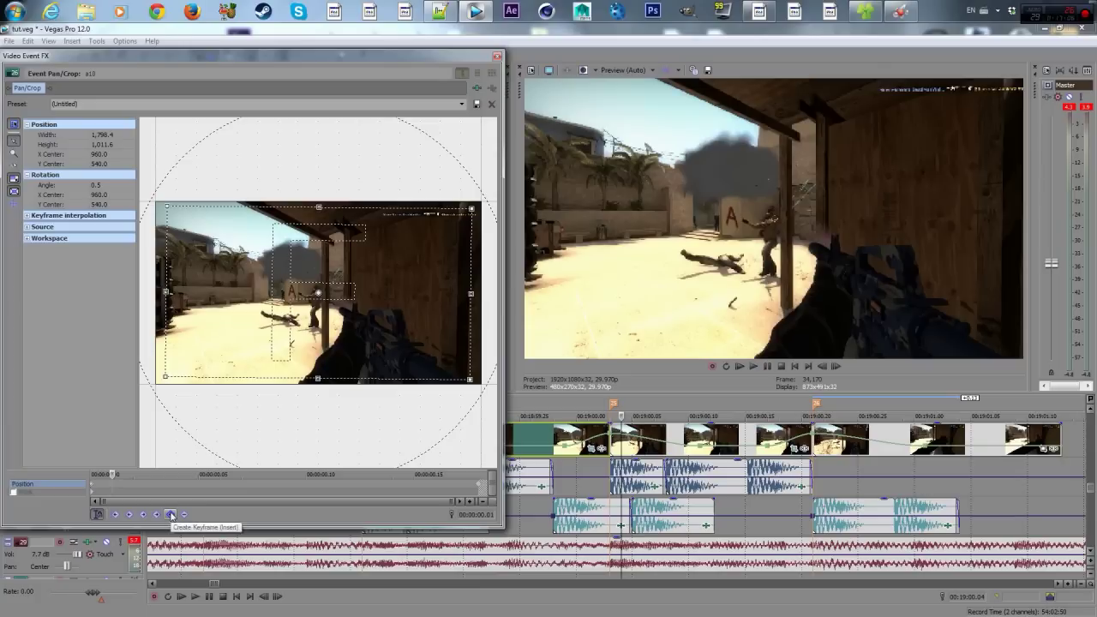
pyautogui.click(170, 514)
pyautogui.press('Right')
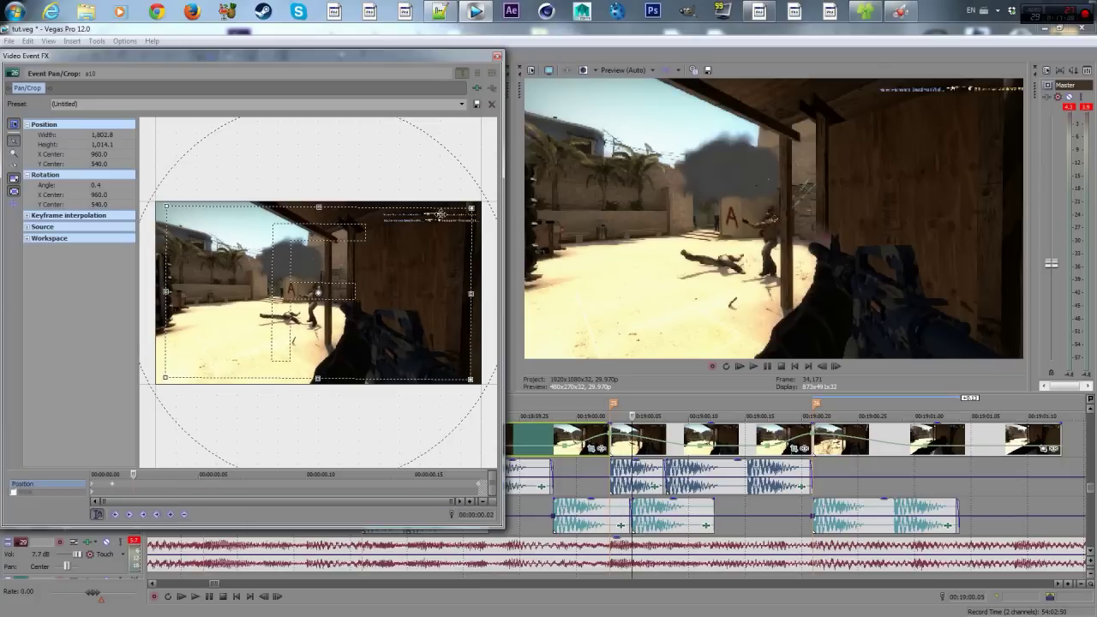
pyautogui.moveTo(473, 206); pyautogui.dragTo(470, 208)
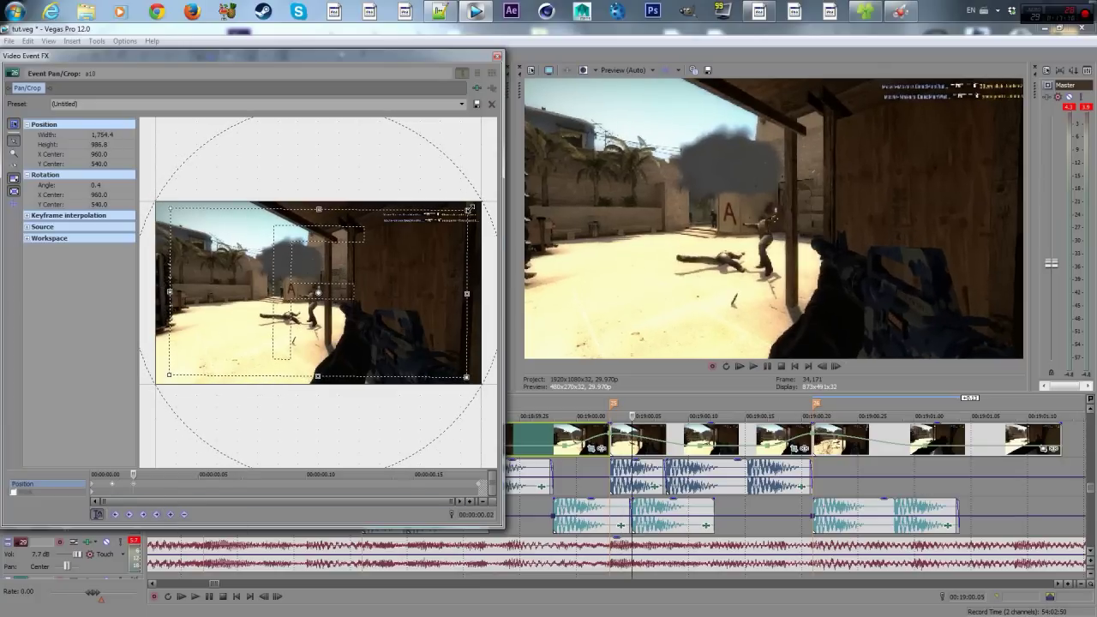
# - Add a crop keyframe at 00:00:00.04, and shrink the frame at 00:00:00.05 to about 1,736 × 977
pyautogui.press('Right')
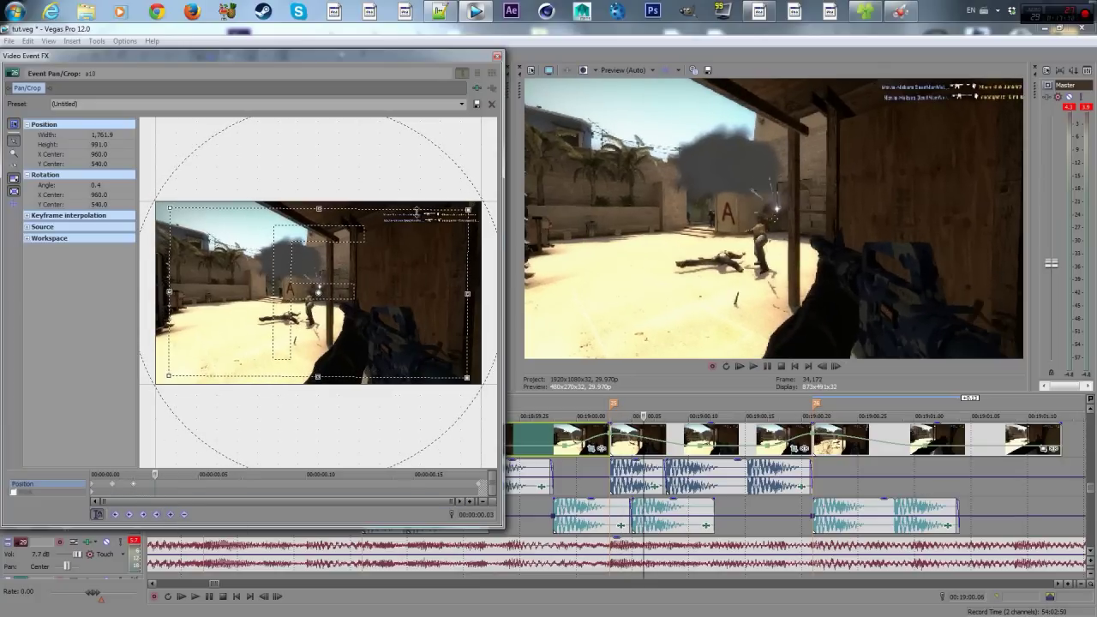
pyautogui.press('Right')
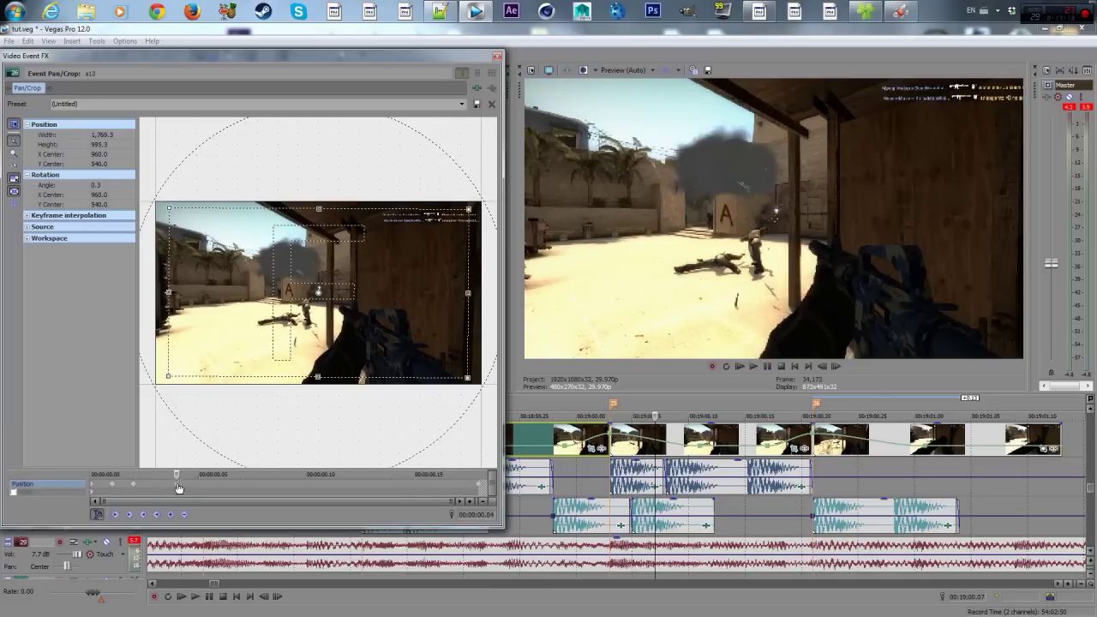
pyautogui.press('Right')
pyautogui.moveTo(468, 208); pyautogui.dragTo(465, 210)
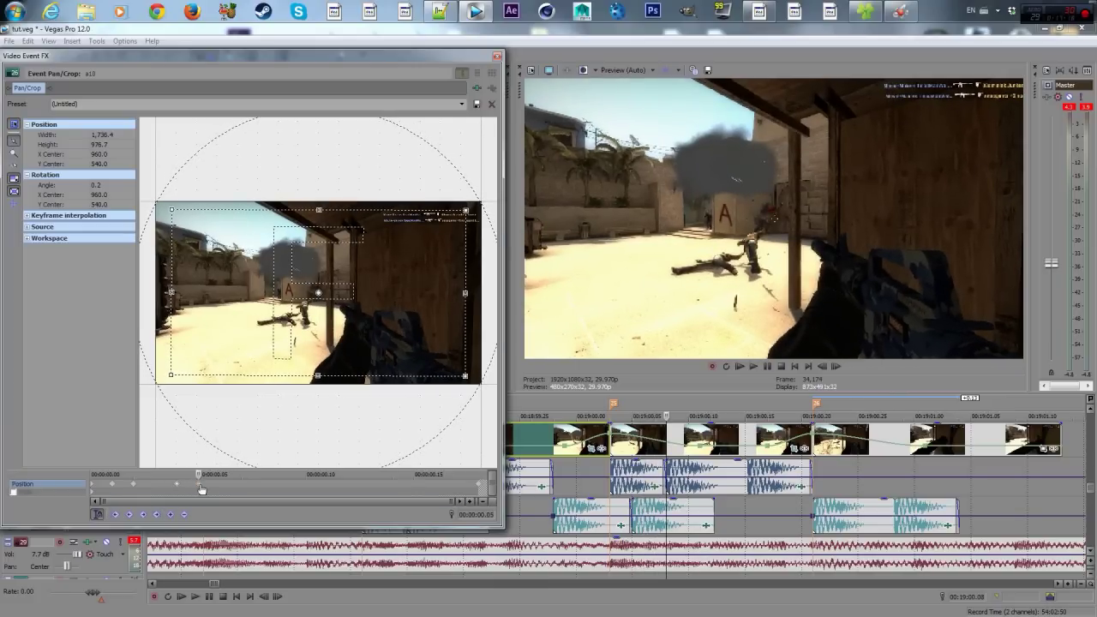
# - Add a crop keyframe at 00:00:00.11, and shrink the frame at 00:00:00.12 to about 1,763 × 992
pyautogui.press('Right')
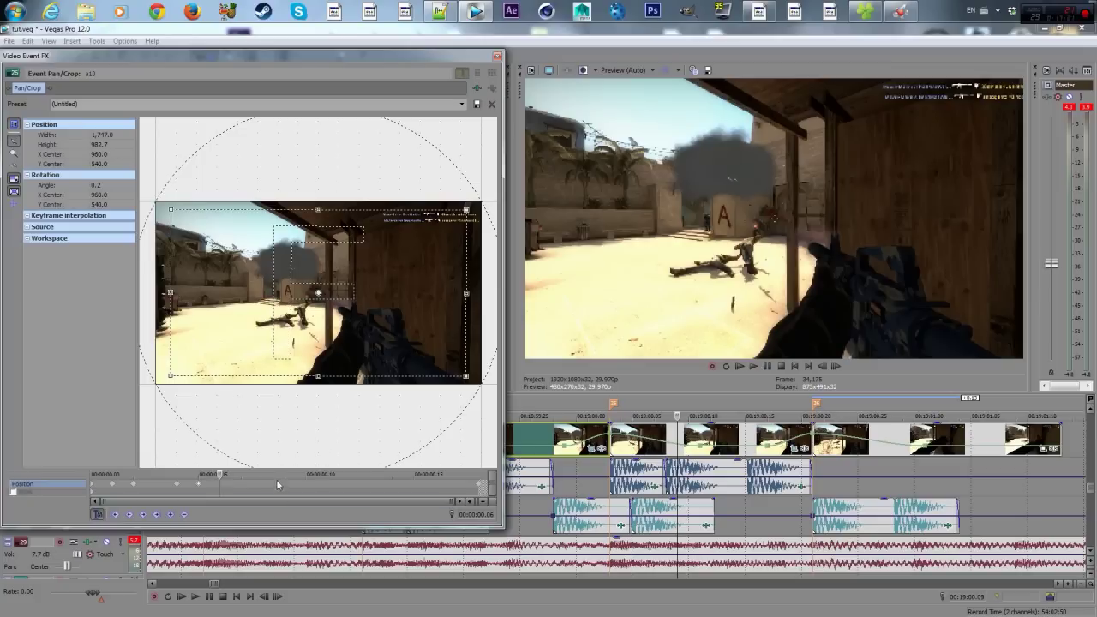
pyautogui.press('Right')
pyautogui.press('Right')
pyautogui.press('Right')
pyautogui.press('Right')
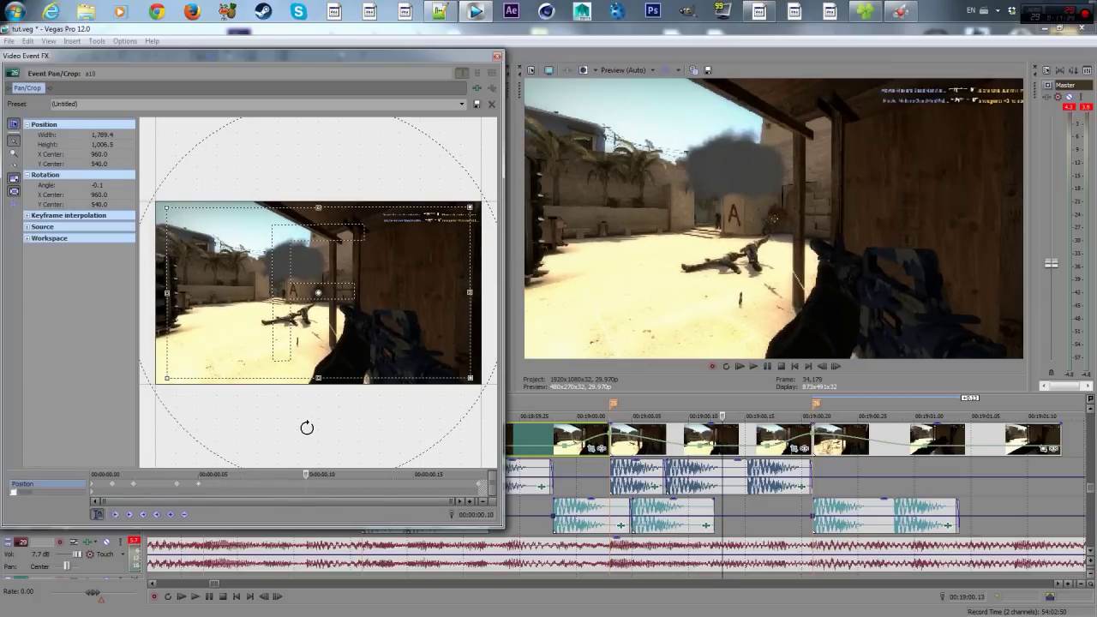
pyautogui.press('Right')
pyautogui.press('Right')
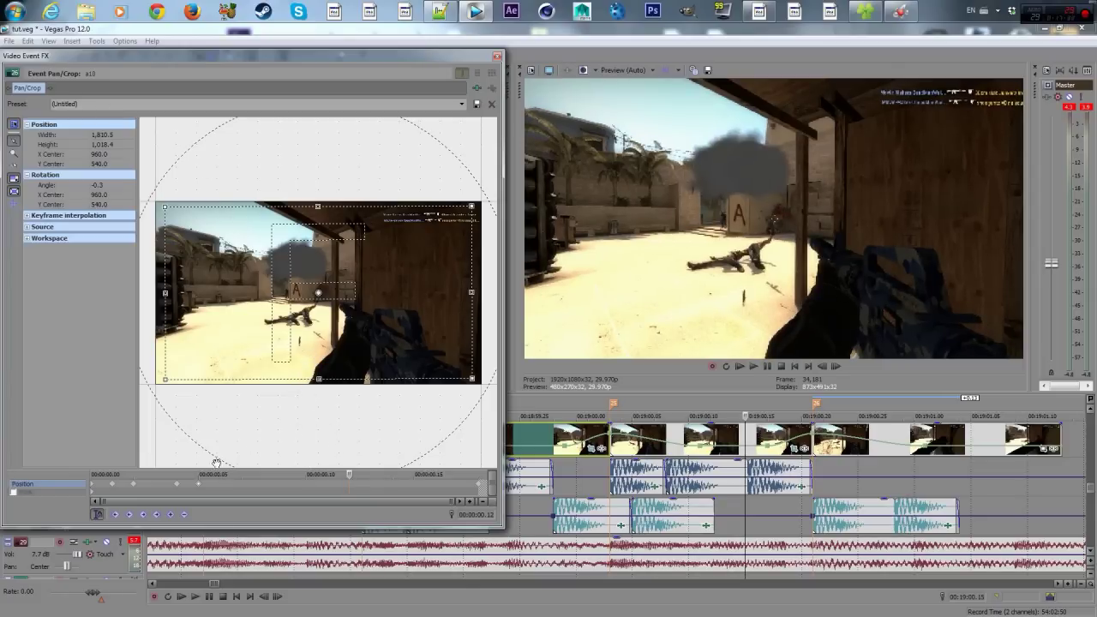
pyautogui.press('Left')
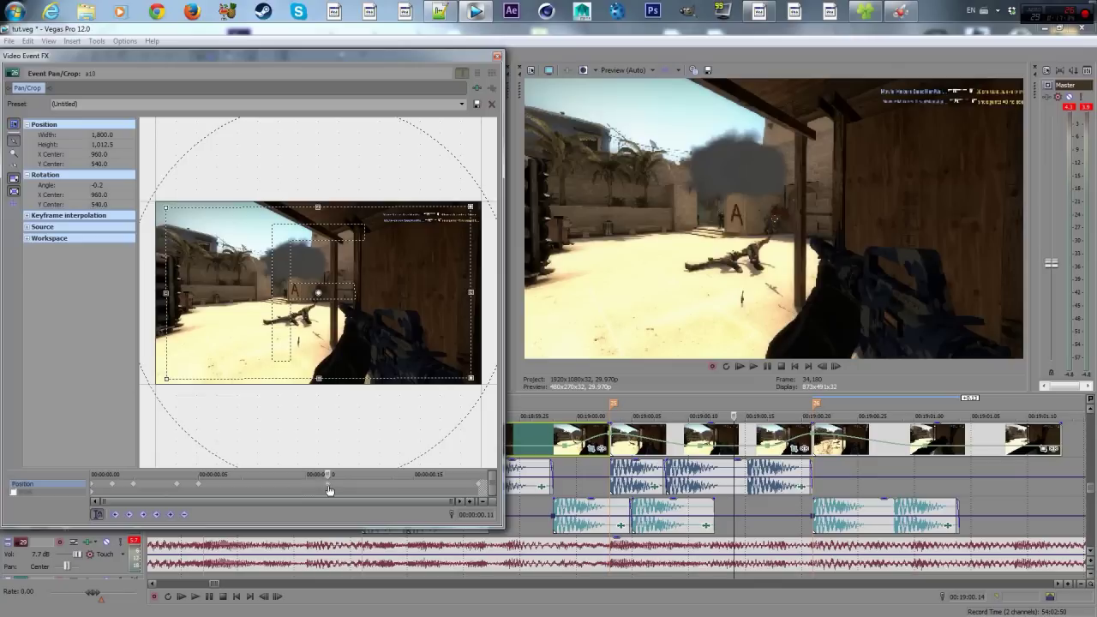
pyautogui.press('Right')
pyautogui.moveTo(472, 206); pyautogui.dragTo(469, 208)
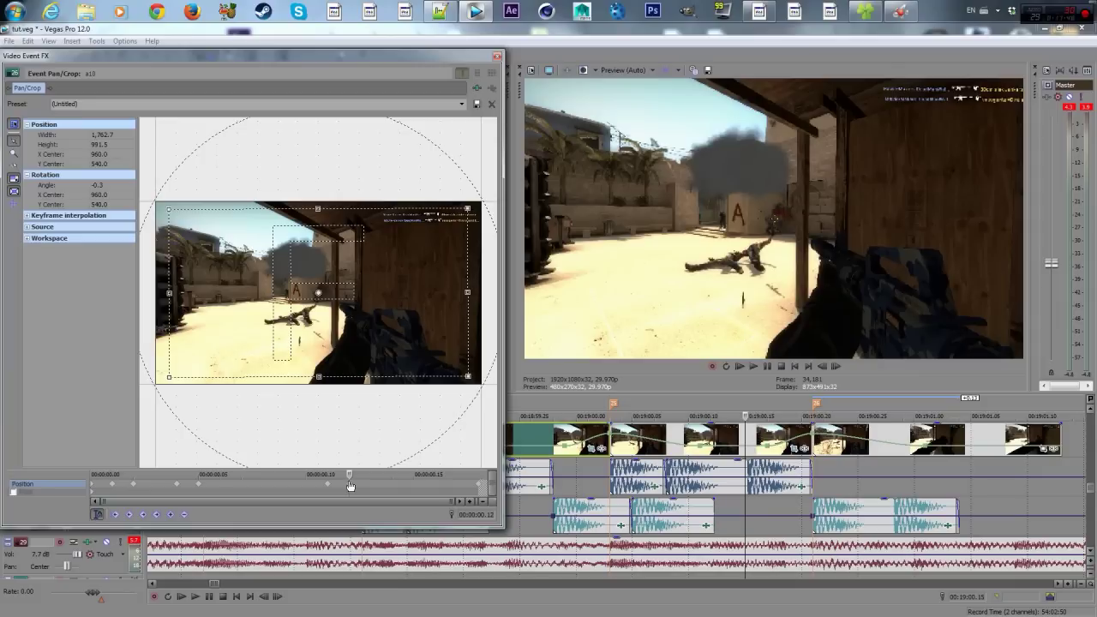
# - Copy the clip's end crop keyframe, open Event Pan/Crop for the next clip at 00:19:00.21, and paste it at the start
pyautogui.press('Right')
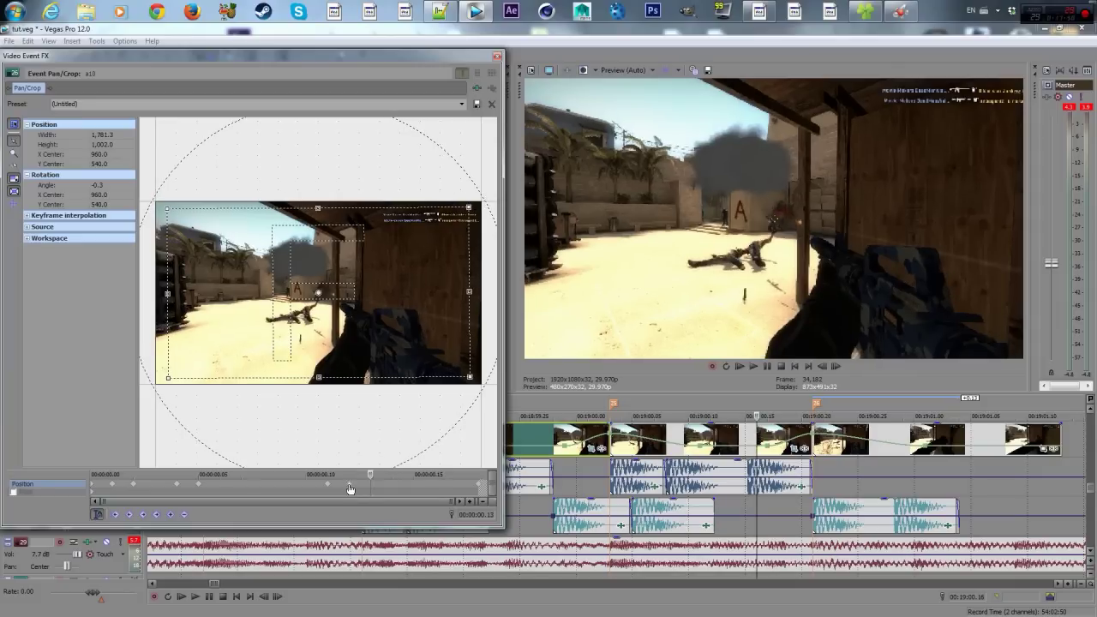
pyautogui.press('Right')
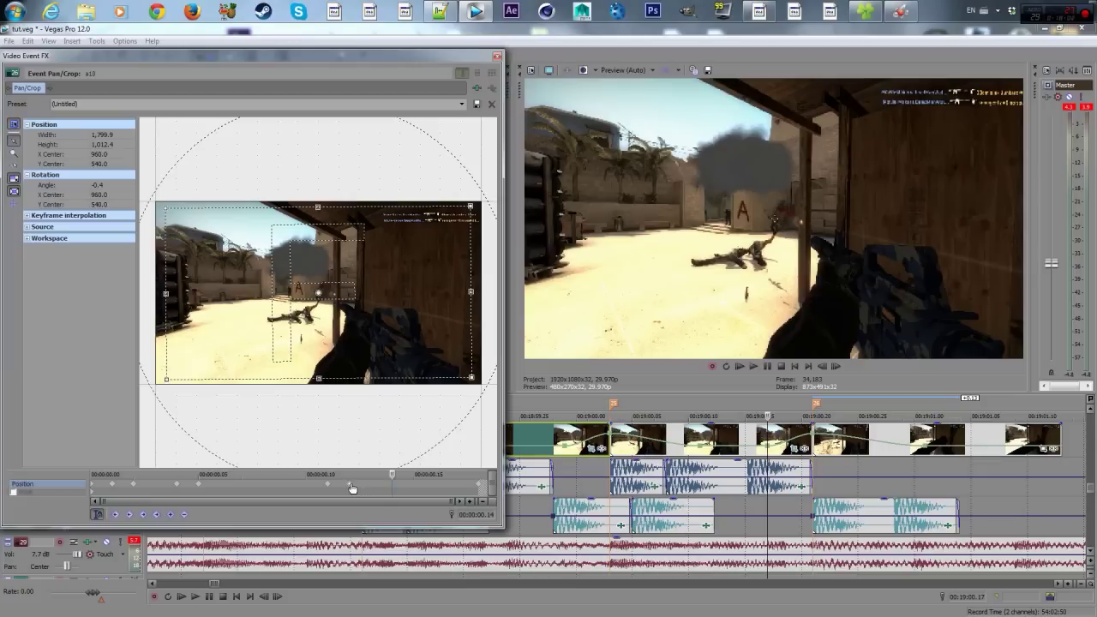
pyautogui.click(349, 485)
pyautogui.press('Right')
pyautogui.press('Right')
pyautogui.press('Right')
pyautogui.press('Right')
pyautogui.press('Right')
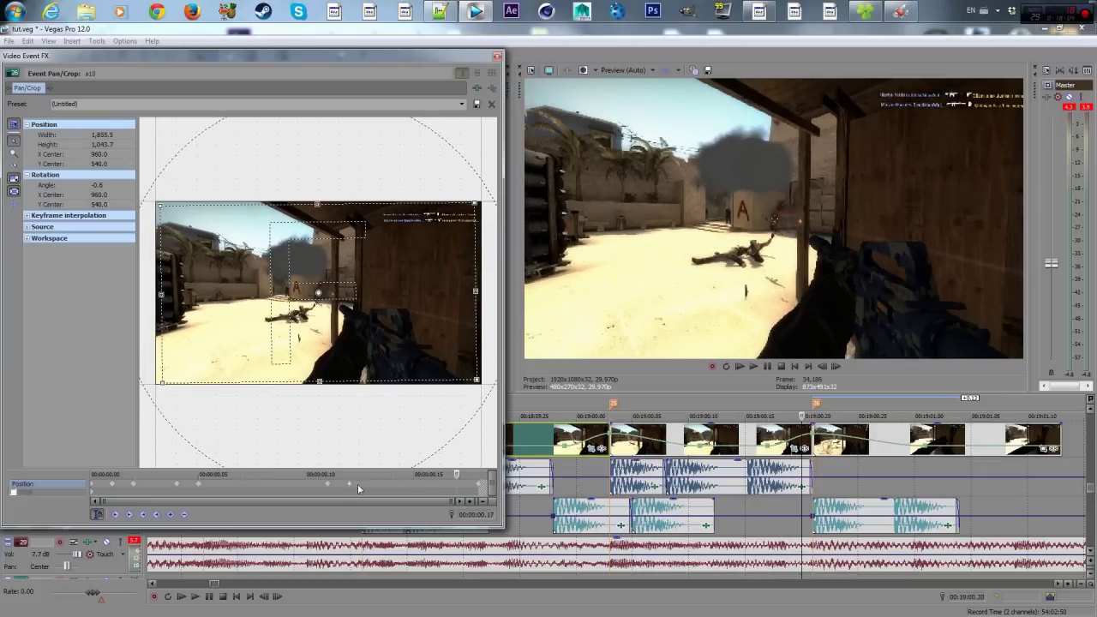
pyautogui.press('Right')
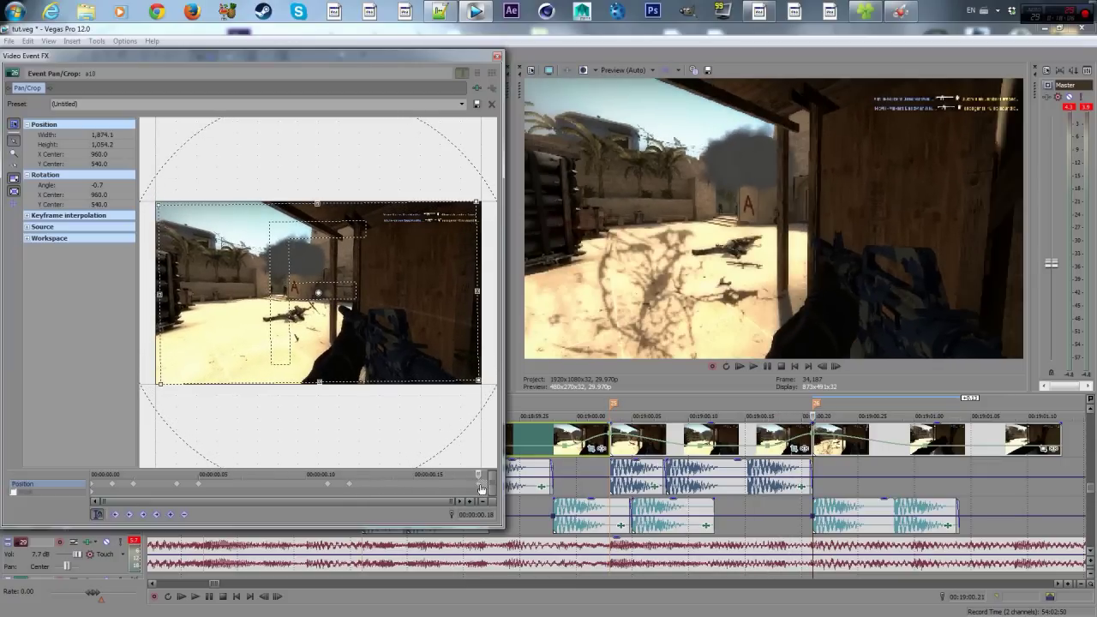
pyautogui.click(497, 57)
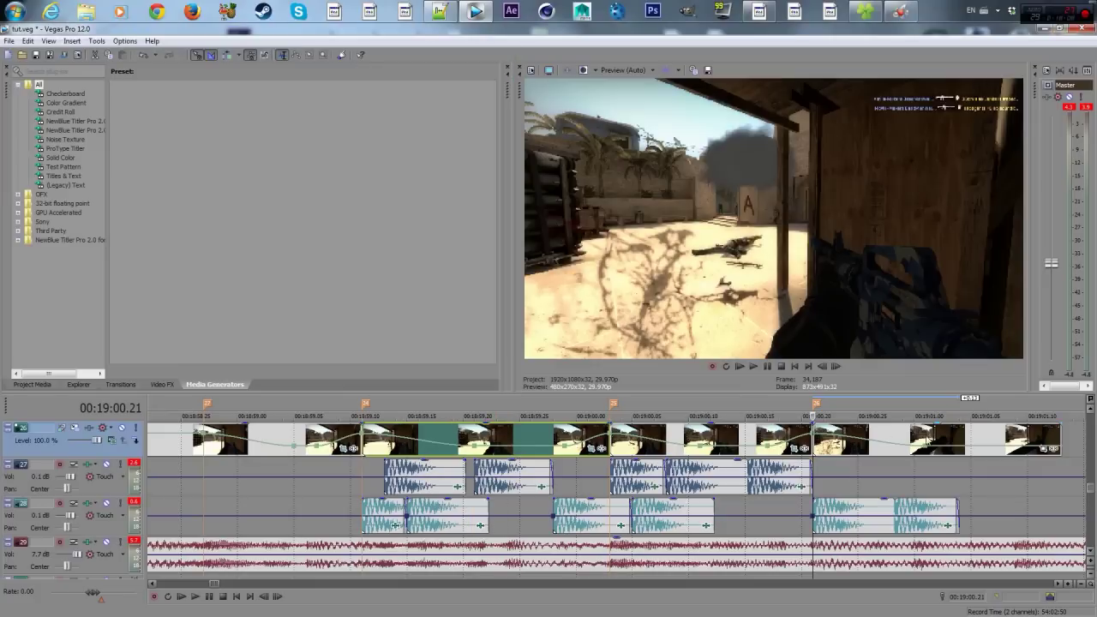
pyautogui.click(1044, 449)
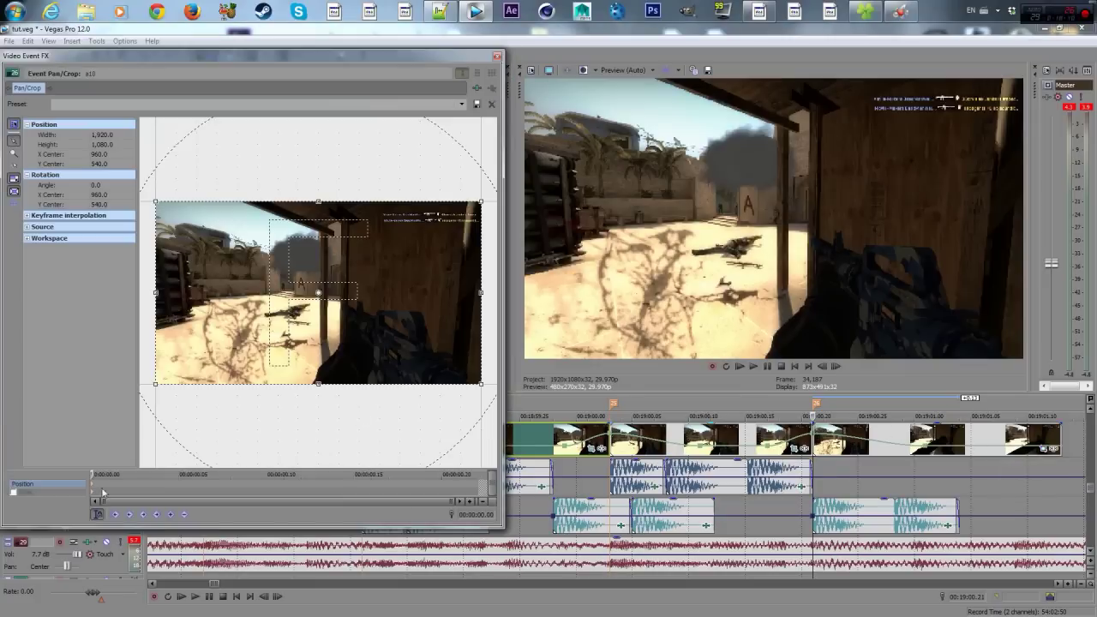
pyautogui.click(94, 486)
pyautogui.hotkey('ctrl', 'v')
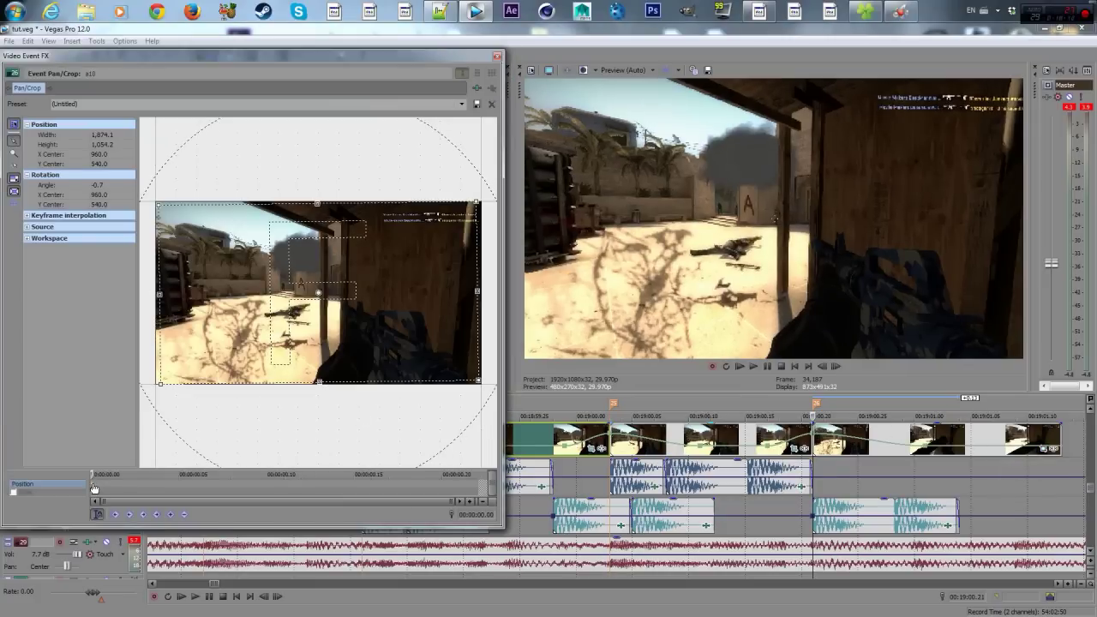
# - Shrink the start crop frame to about 1,650 × 928, and set the frame at 00:00:00.17 to about 1,850 × 1,041, angle 1.1
pyautogui.moveTo(476, 202); pyautogui.dragTo(458, 213)
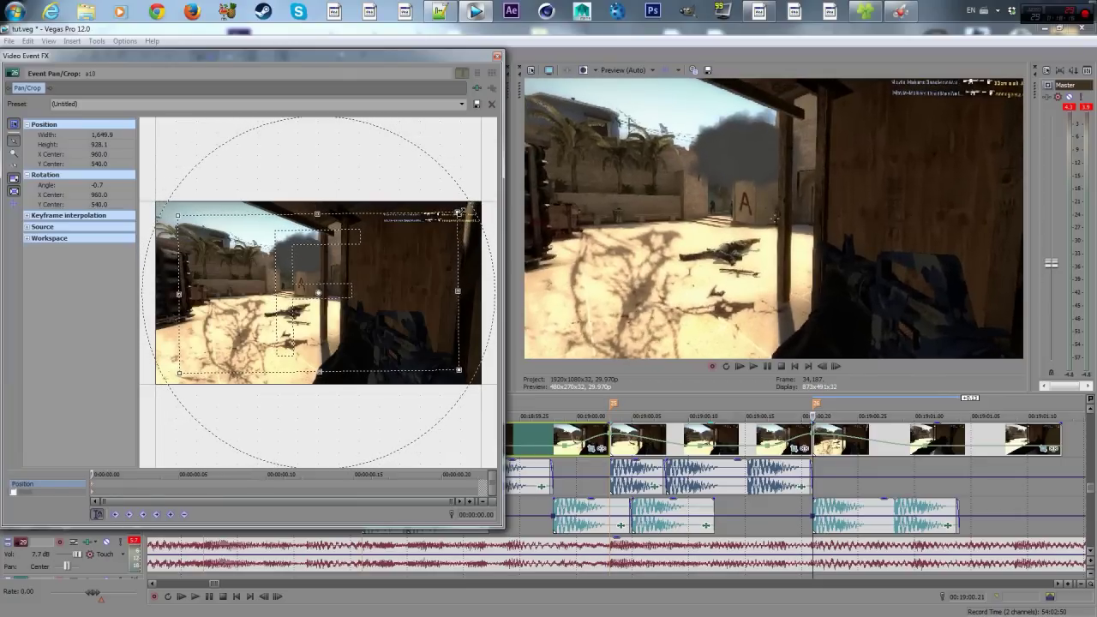
pyautogui.moveTo(92, 475); pyautogui.dragTo(178, 475)
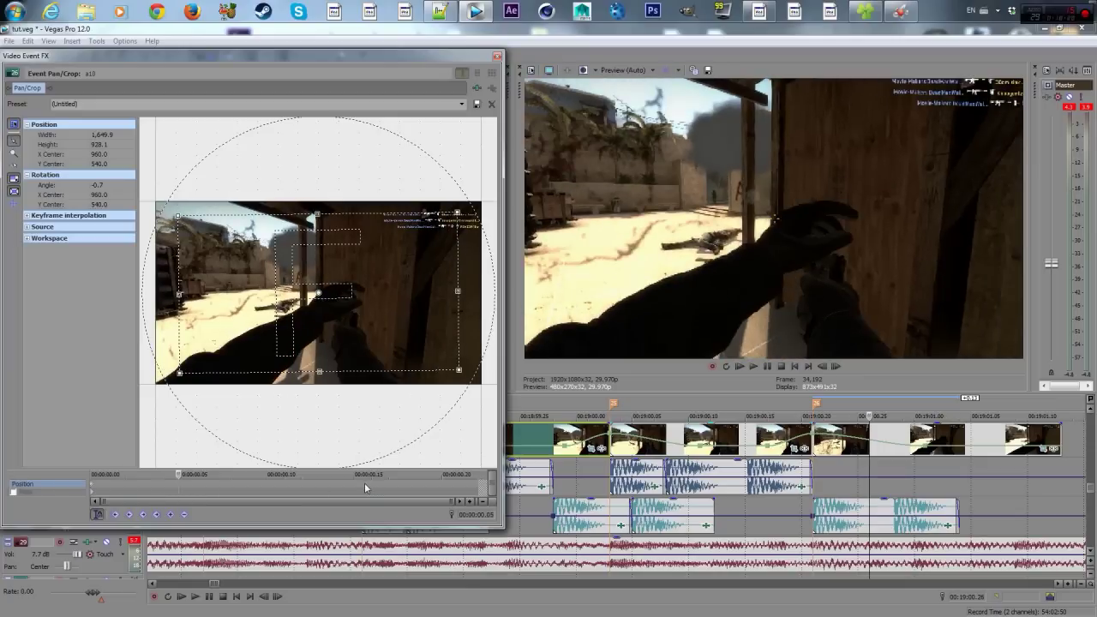
pyautogui.click(365, 485)
pyautogui.click(328, 485)
pyautogui.press('Left')
pyautogui.press('Left')
pyautogui.press('Left')
pyautogui.press('Left')
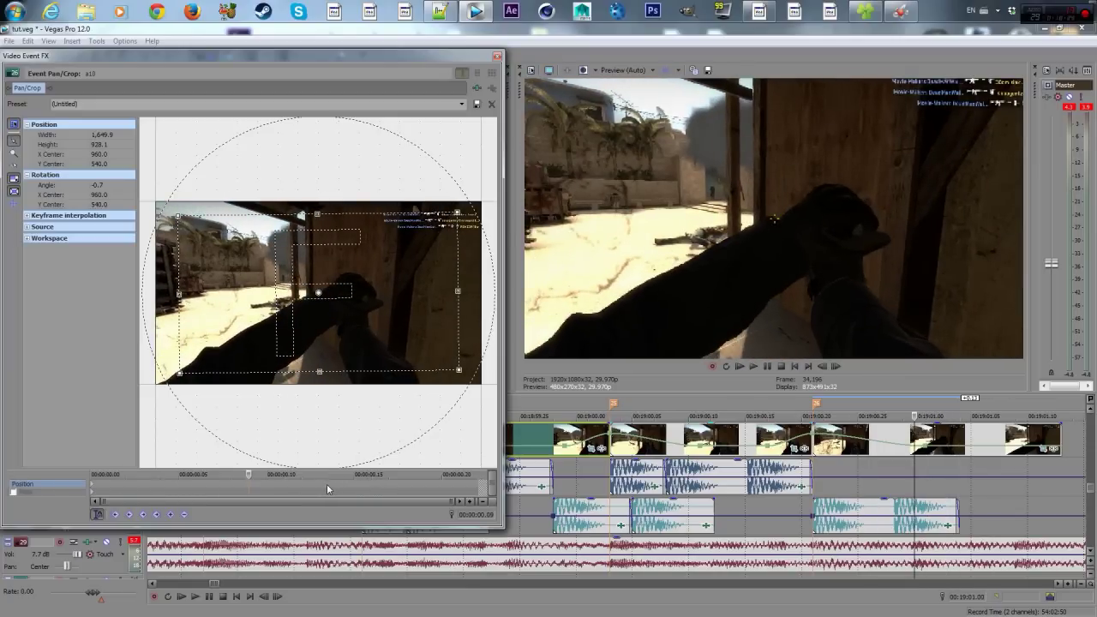
pyautogui.press('Right')
pyautogui.press('Right')
pyautogui.press('Right')
pyautogui.press('Right')
pyautogui.press('Right')
pyautogui.press('Right')
pyautogui.press('Right')
pyautogui.press('Right')
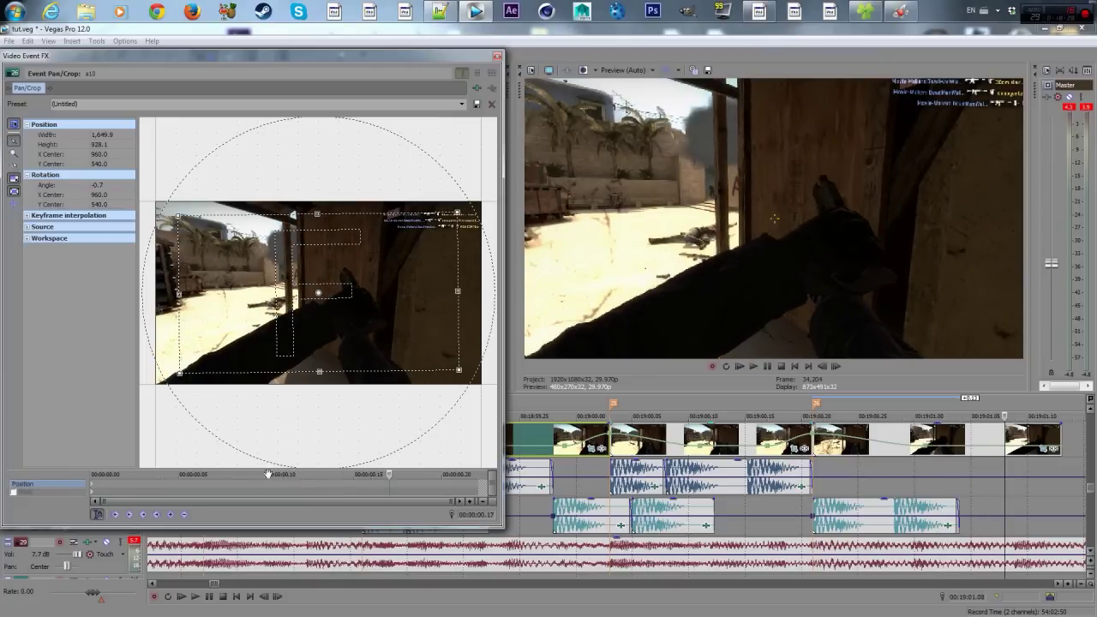
pyautogui.moveTo(460, 209)
pyautogui.mouseDown()
pyautogui.moveTo(490, 201)
pyautogui.moveTo(479, 206)
pyautogui.mouseUp()
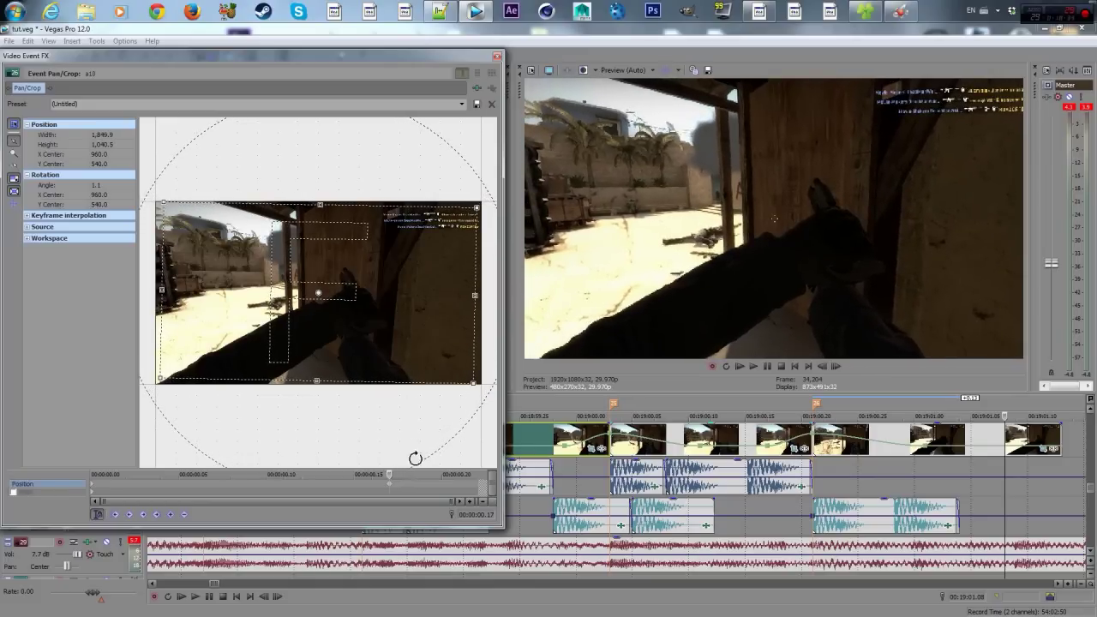
pyautogui.click(497, 55)
# - Extend the end of the last gameplay clip to about 00:19:01.20 on the timeline
pyautogui.scroll(-2, 674, 431)
pyautogui.moveTo(652, 434); pyautogui.dragTo(712, 435)
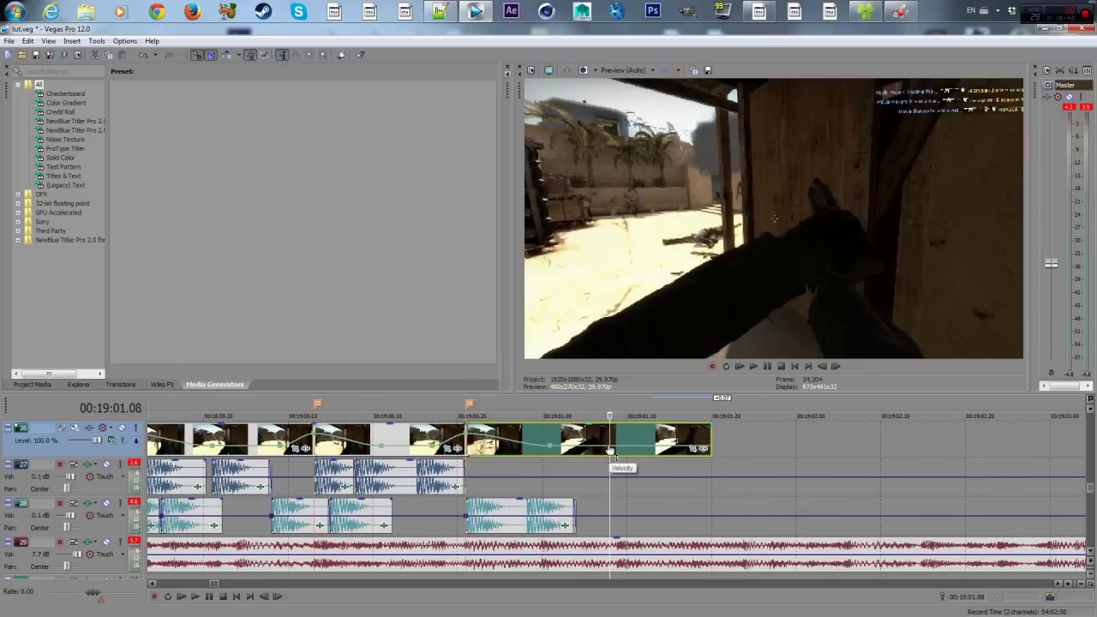
pyautogui.click(616, 440)
pyautogui.scroll(3, 616, 439)
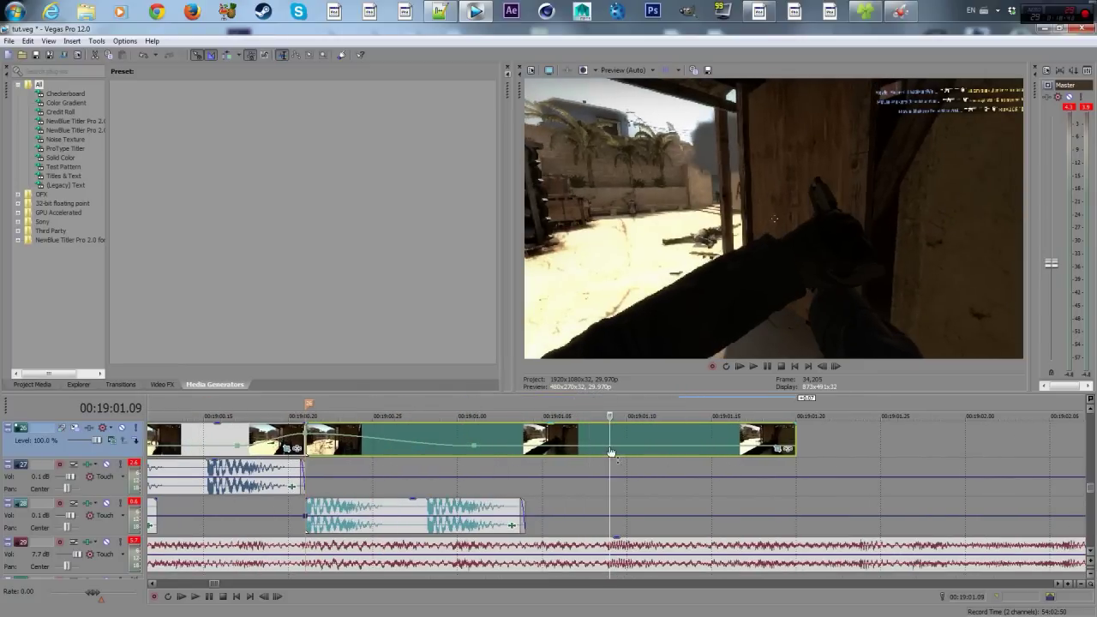
# - Add velocity points to the last clip at 00:19:01.05 and 00:19:01.09, raising the second to about 175%
pyautogui.press('Left')
pyautogui.press('Left')
pyautogui.press('Left')
pyautogui.press('Left')
pyautogui.press('Left')
pyautogui.press('Right')
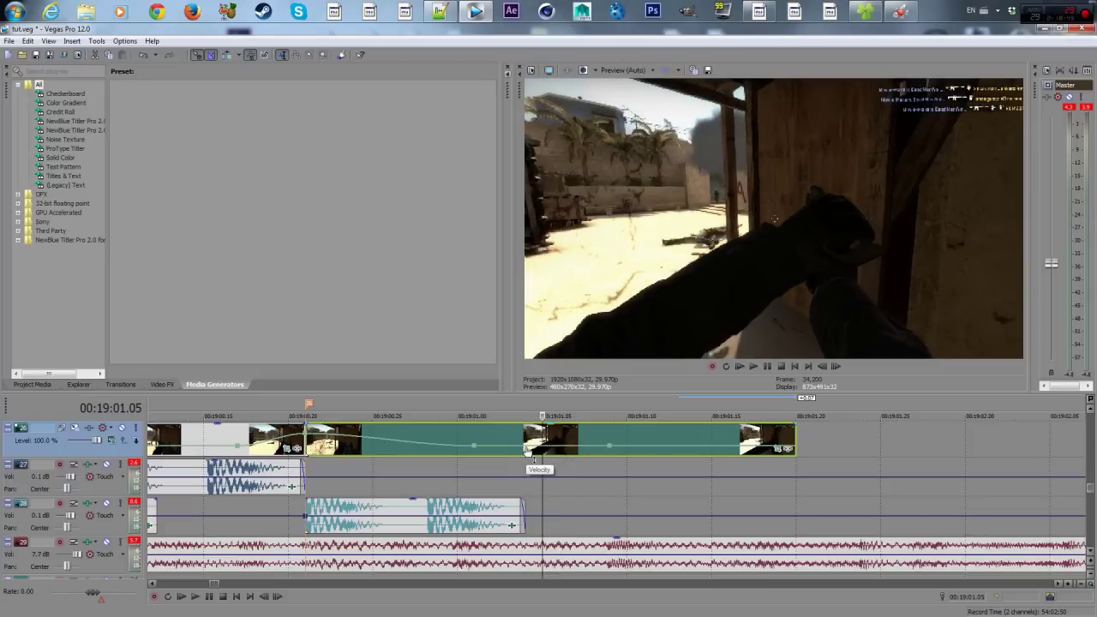
pyautogui.press('Right')
pyautogui.press('Right')
pyautogui.press('Right')
pyautogui.press('Left')
pyautogui.press('Left')
pyautogui.press('Left')
pyautogui.press('Left')
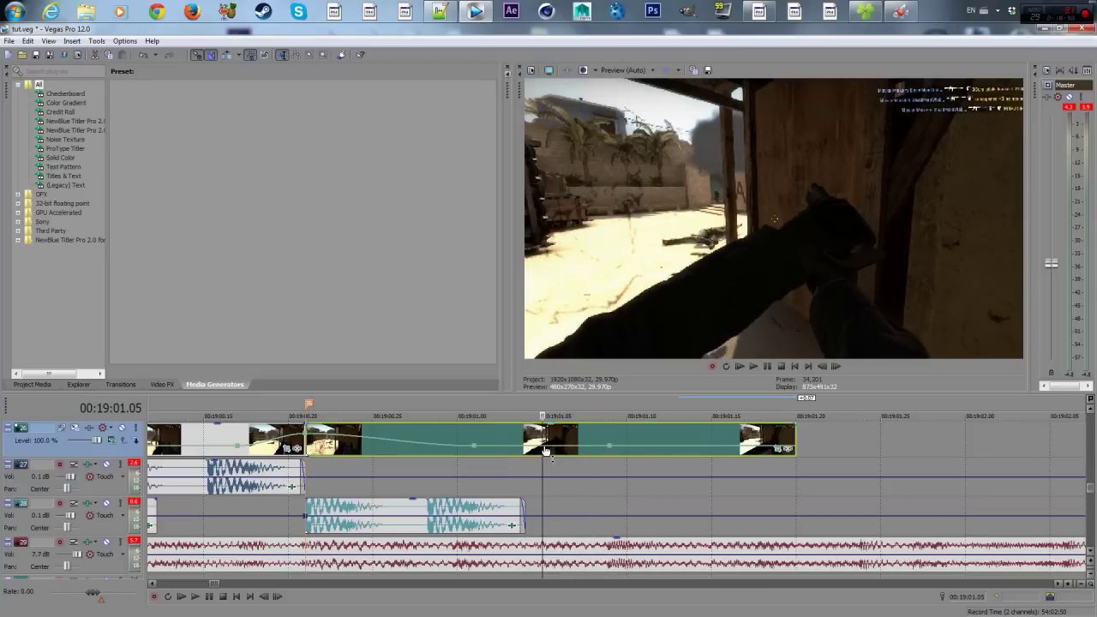
pyautogui.click(608, 442)
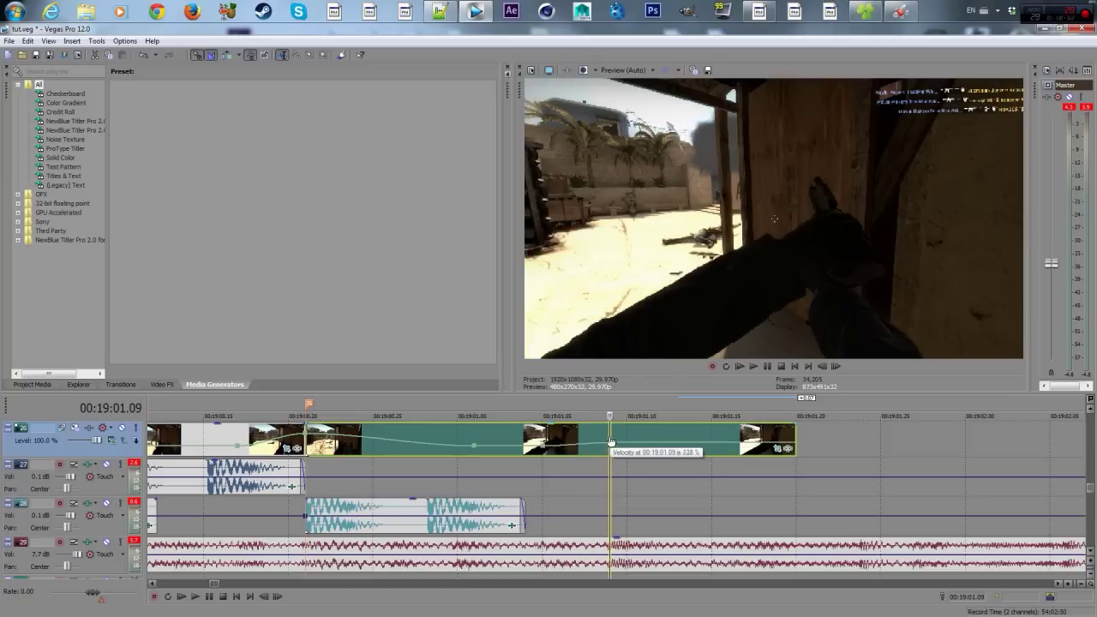
pyautogui.moveTo(611, 443); pyautogui.dragTo(611, 439)
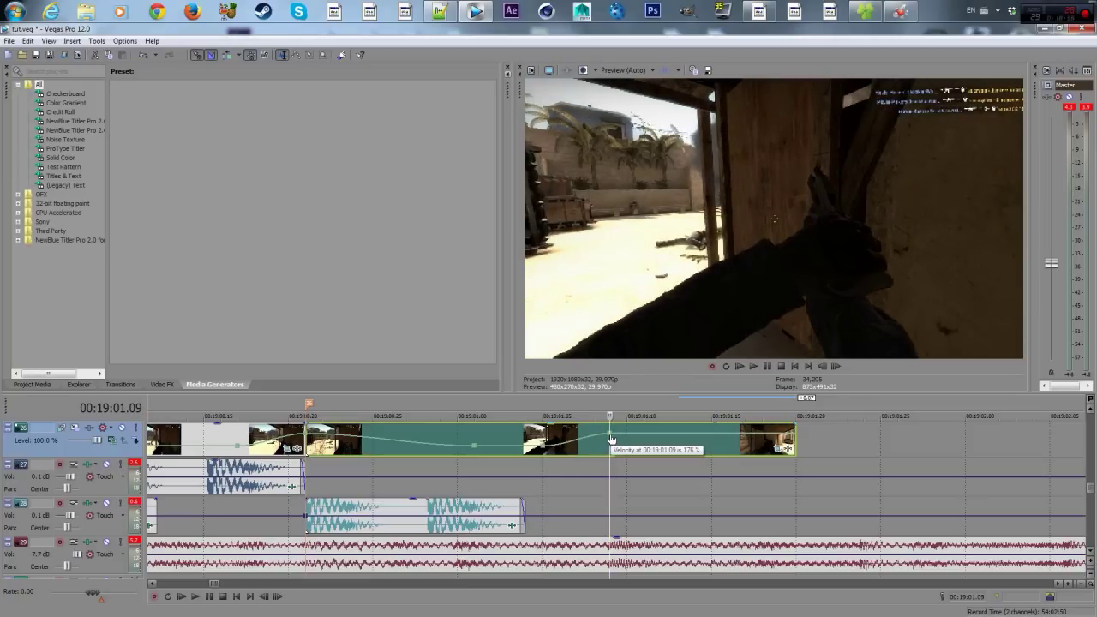
# - Add a slightly lower velocity point at 00:19:01.13, and trim the last clip's end to 00:19:01.18
pyautogui.press('Right')
pyautogui.press('Right')
pyautogui.press('Right')
pyautogui.press('Right')
pyautogui.doubleClick(678, 440)
pyautogui.moveTo(677, 440); pyautogui.dragTo(678, 439)
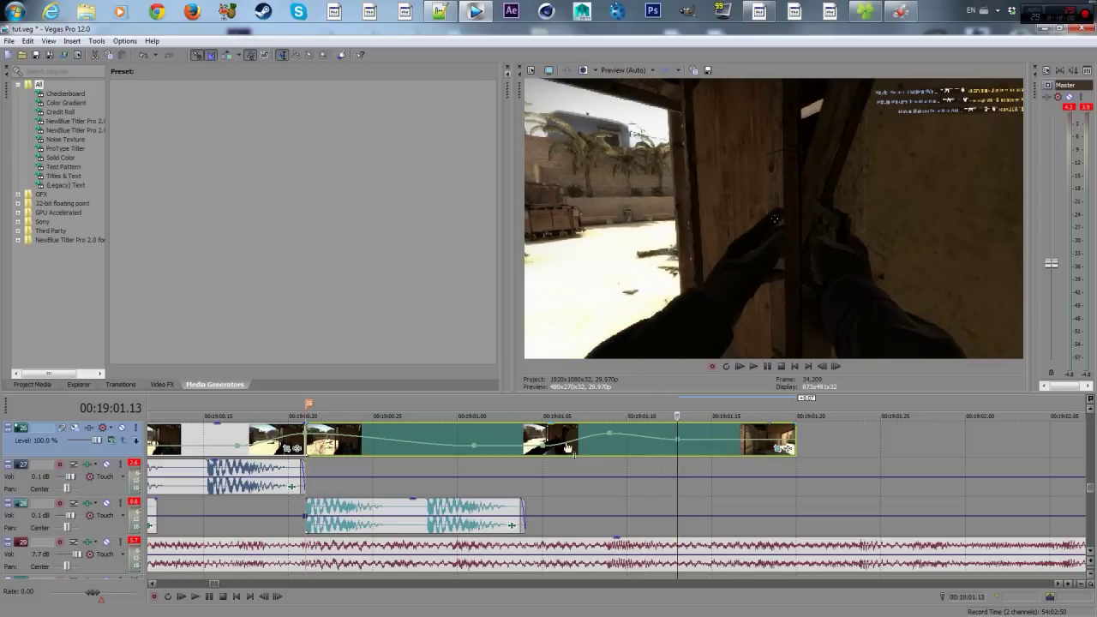
pyautogui.moveTo(796, 433); pyautogui.dragTo(762, 433)
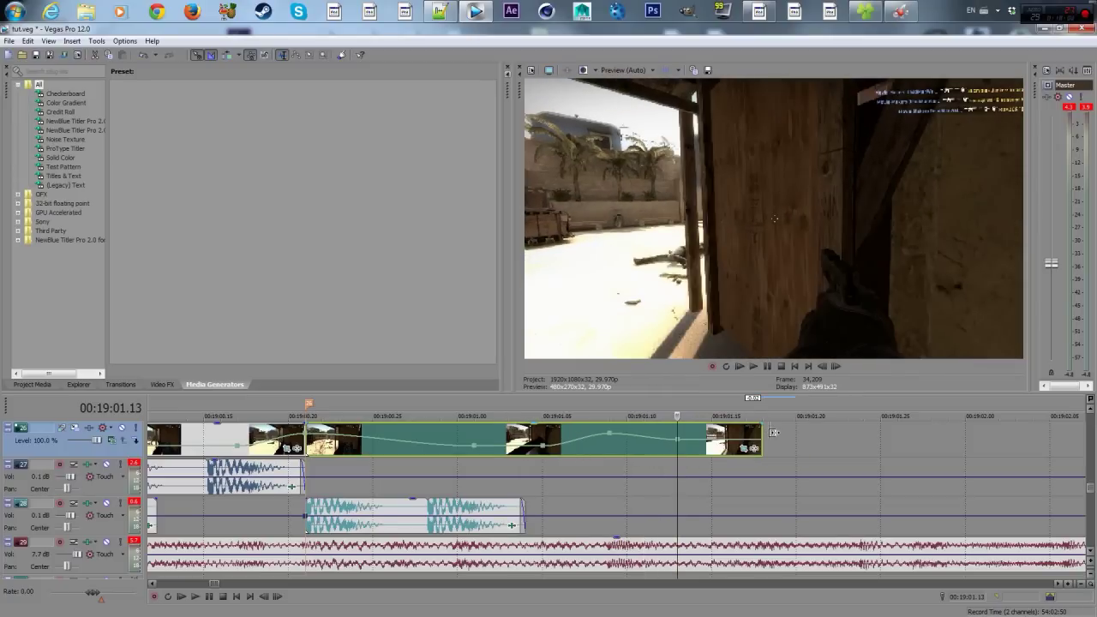
# - Open Event Pan/Crop for the last clip, and set the crop frame at 00:00:00.19 to about 1,739 × 978, angle -1.6
pyautogui.click(544, 437)
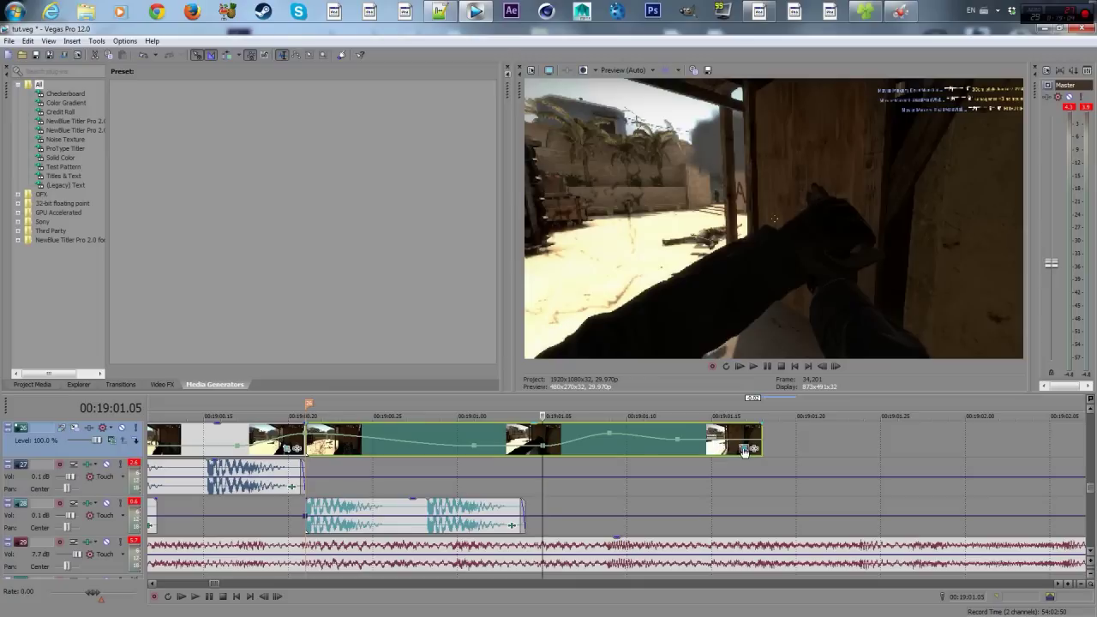
pyautogui.click(743, 447)
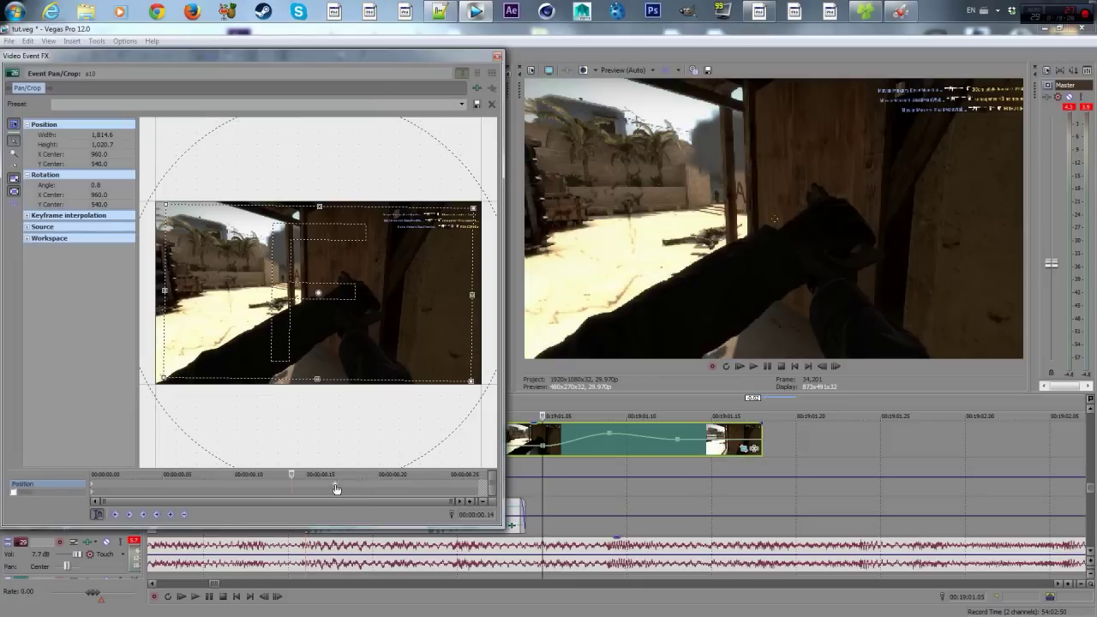
pyautogui.click(337, 488)
pyautogui.click(374, 486)
pyautogui.moveTo(477, 207)
pyautogui.mouseDown()
pyautogui.moveTo(468, 211)
pyautogui.moveTo(478, 191)
pyautogui.mouseUp()
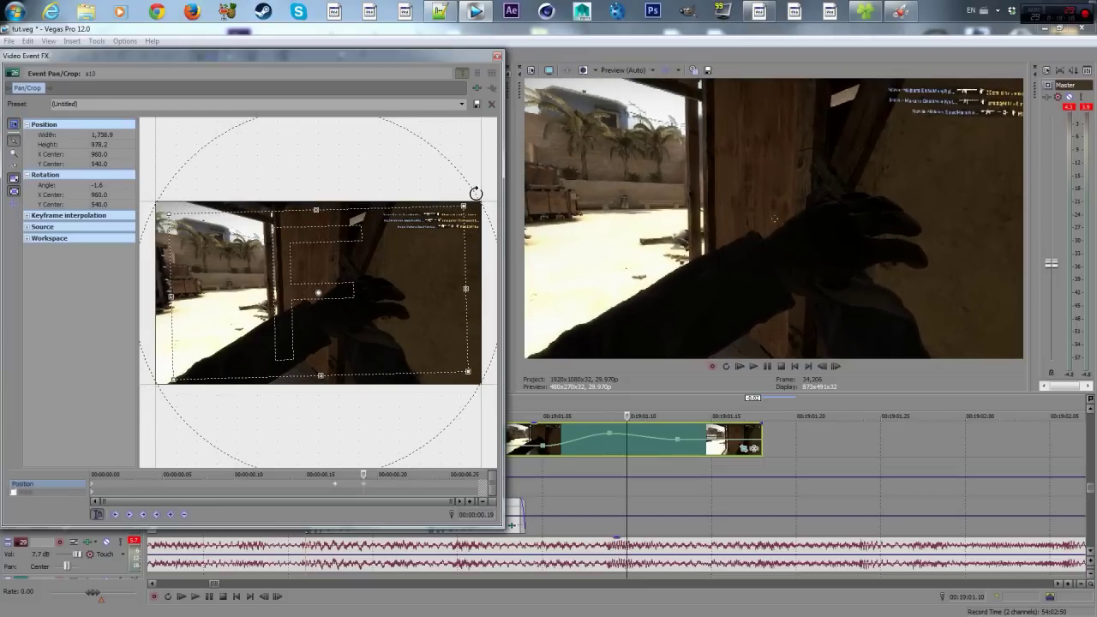
# - Enlarge the last clip's crop frame at its end, 00:00:00.27, to zoom back out, and close the Pan/Crop editor
pyautogui.click(468, 484)
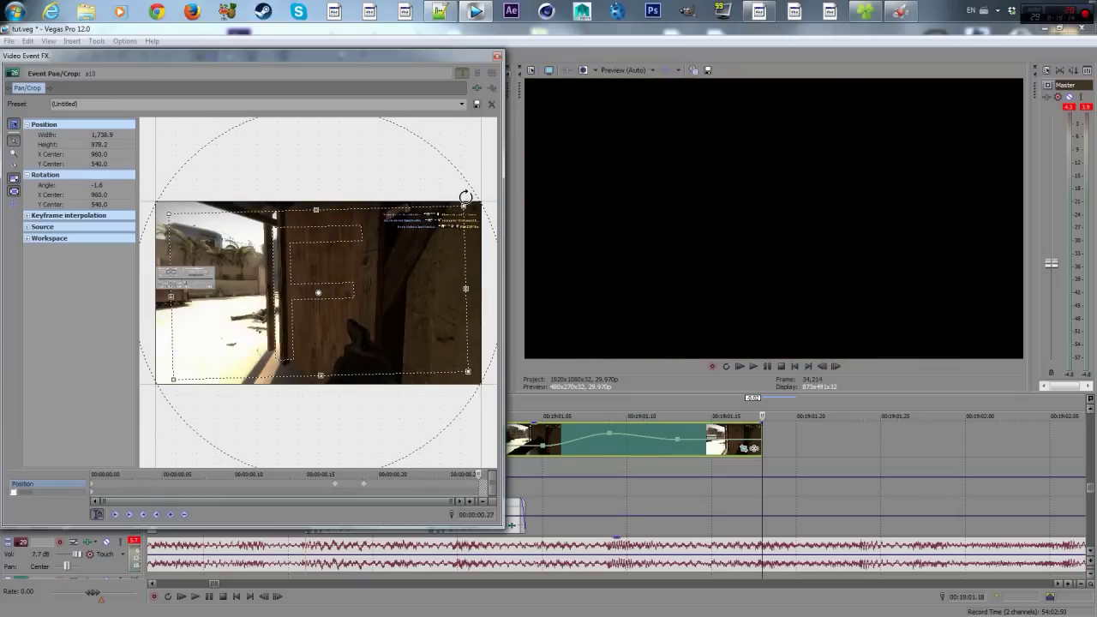
pyautogui.moveTo(469, 203); pyautogui.dragTo(489, 193)
pyautogui.click(497, 57)
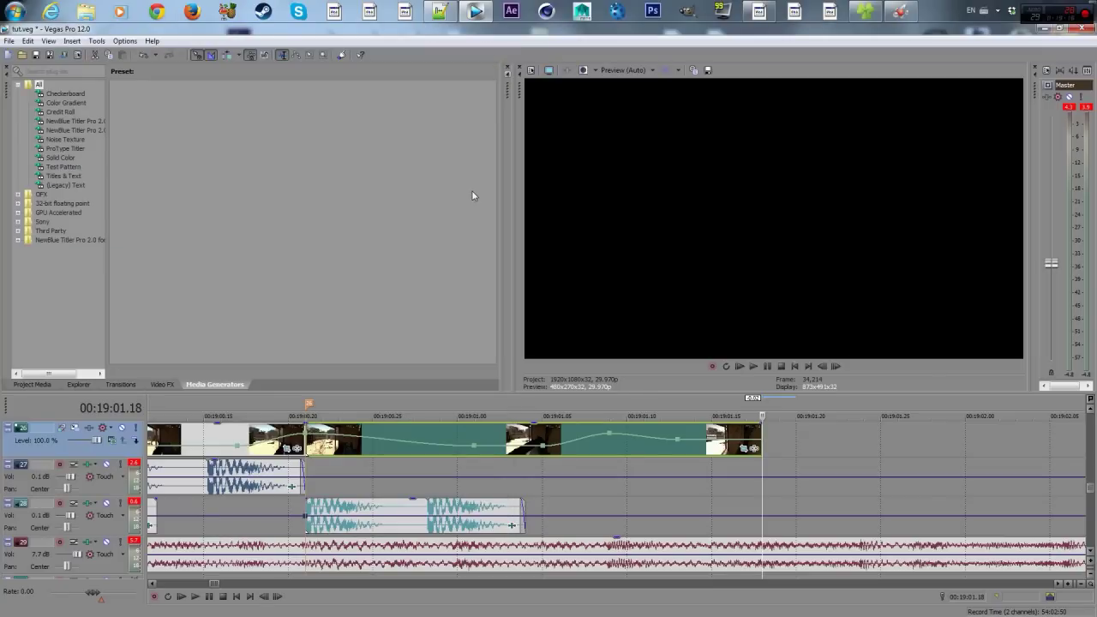
# - Play back the synced gameplay clips from the start of the first clip at 00:18:58.16
pyautogui.scroll(-2, 563, 488)
pyautogui.scroll(-3, 548, 480)
pyautogui.click(222, 446)
pyautogui.press('space')
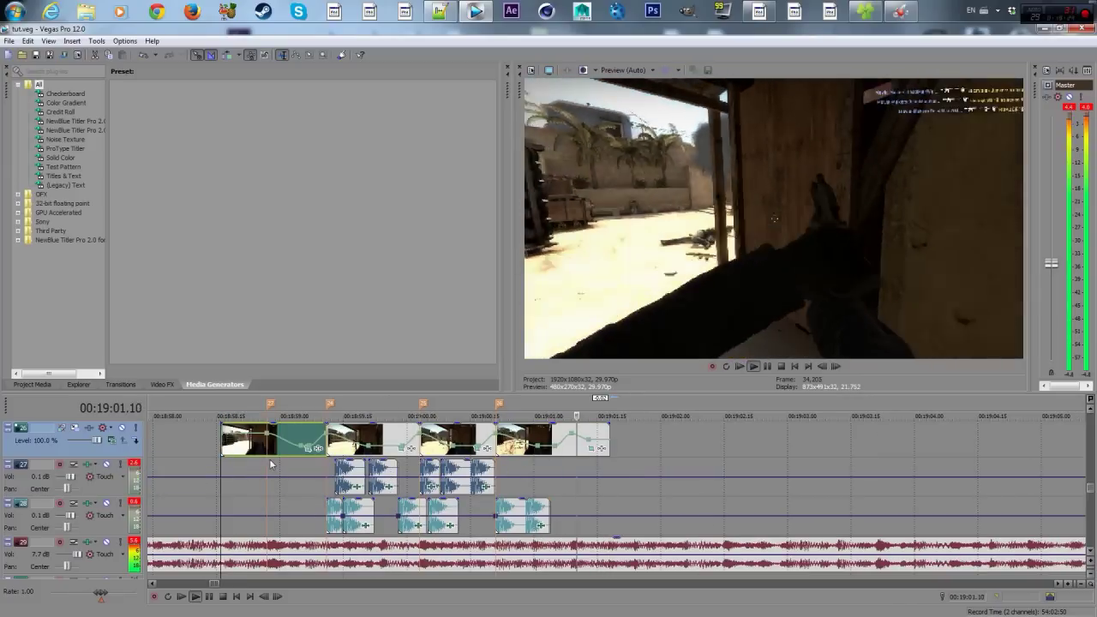
pyautogui.press('space')
pyautogui.press('space')
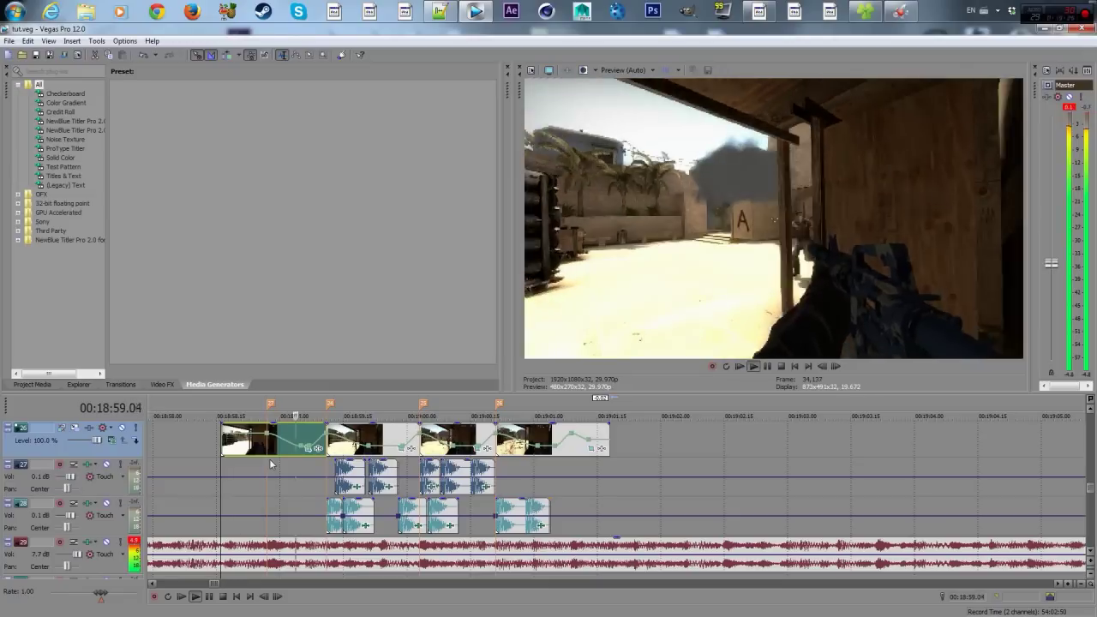
pyautogui.press('space')
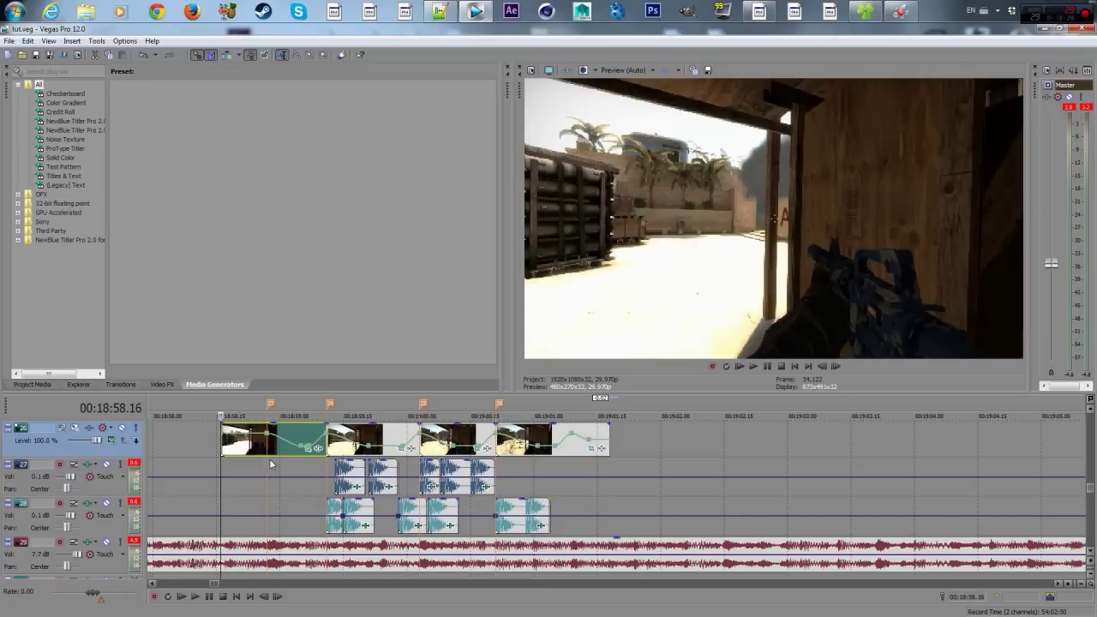
pyautogui.press('space')
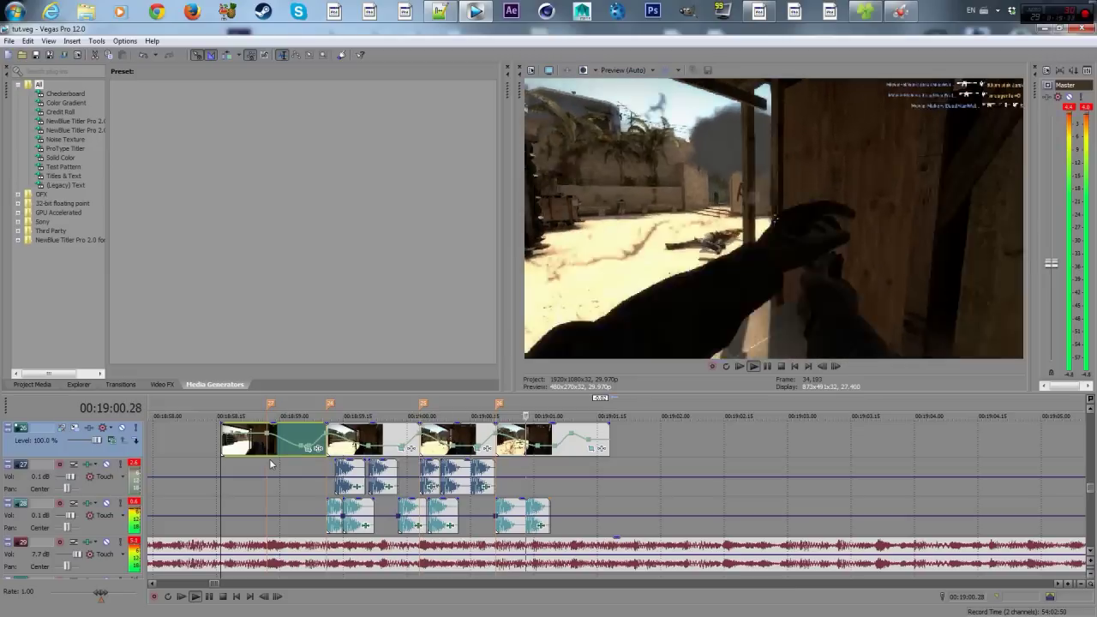
pyautogui.press('space')
# - Check the last clip's ending around 00:19:01.17 frame by frame, and replay the sequence from 00:18:58.16
pyautogui.press('Right')
pyautogui.press('Right')
pyautogui.press('Right')
pyautogui.press('Right')
pyautogui.press('Right')
pyautogui.press('Right')
pyautogui.press('Right')
pyautogui.press('Right')
pyautogui.press('Right')
pyautogui.press('Right')
pyautogui.press('Right')
pyautogui.press('Right')
pyautogui.press('Right')
pyautogui.press('Right')
pyautogui.press('Right')
pyautogui.press('Right')
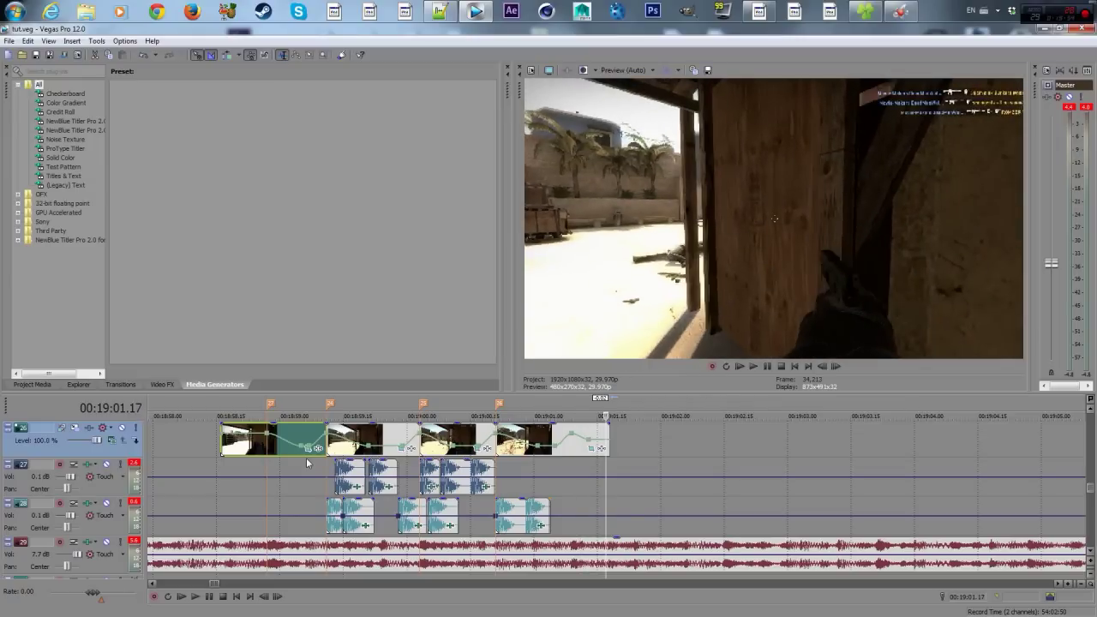
pyautogui.click(221, 441)
pyautogui.press('space')
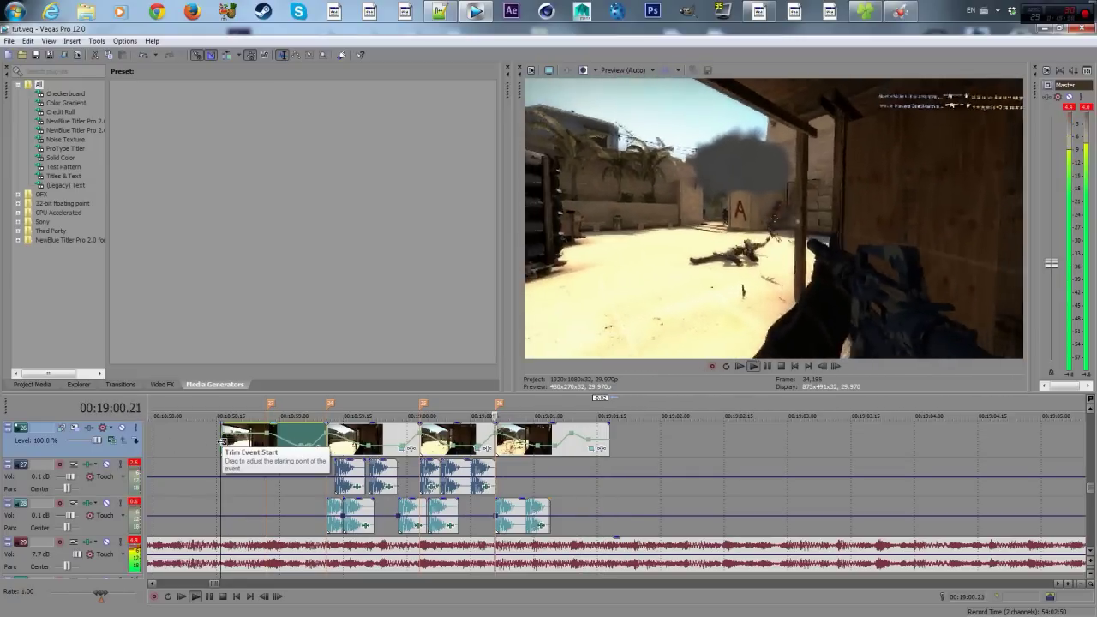
pyautogui.press('space')
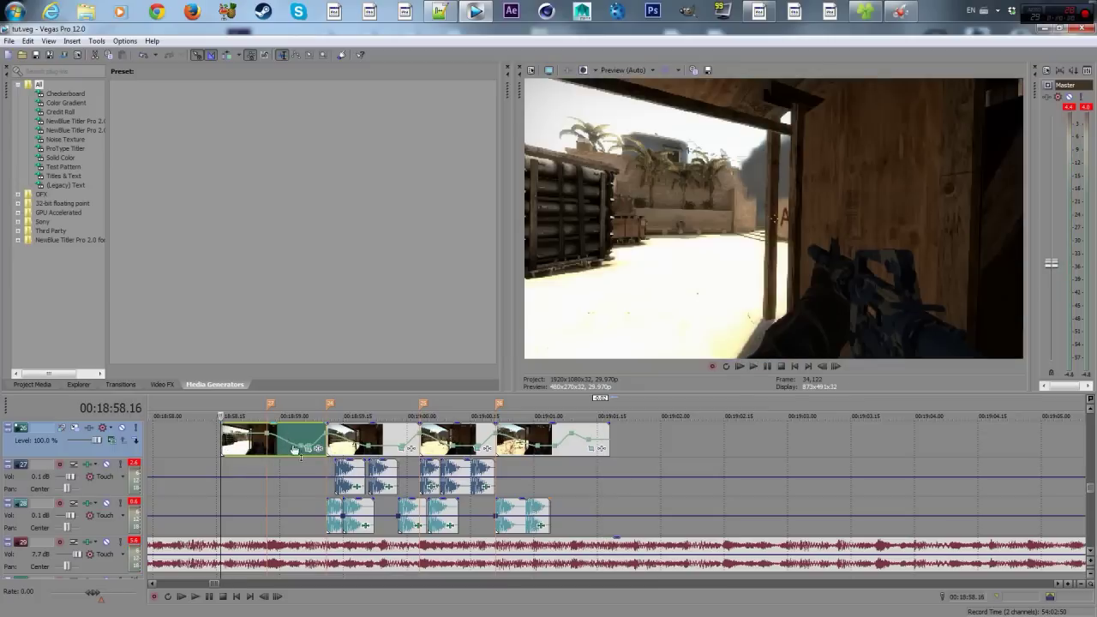